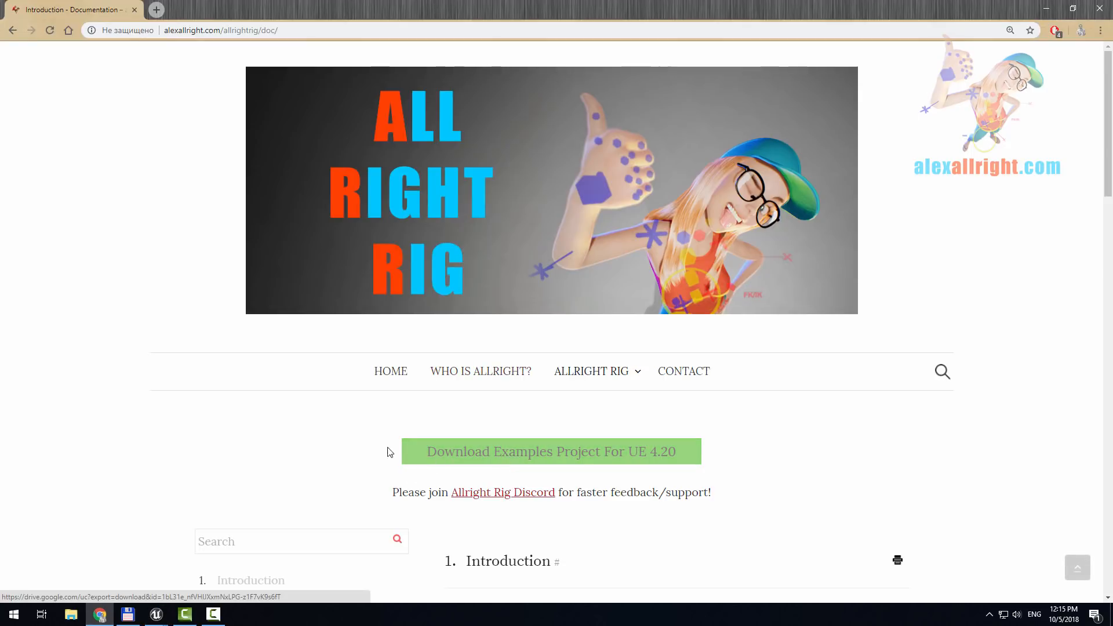
- Highlight the documentation page's address, switch to the AllrightRigExamples project in Unreal Editor and look around the example map
left_click(293, 31)
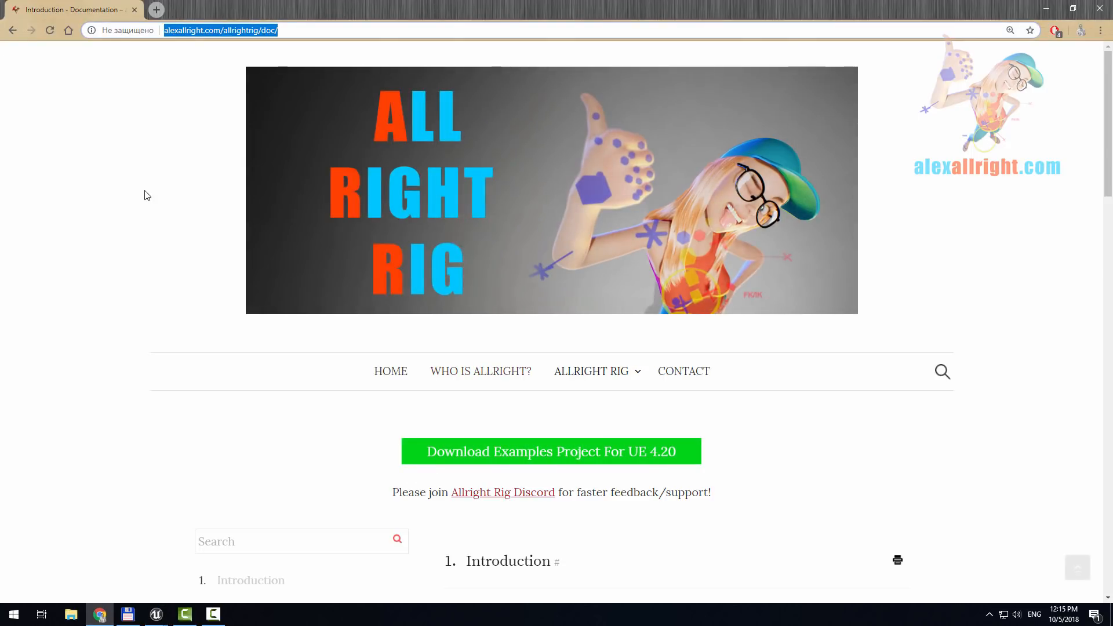
left_click(156, 615)
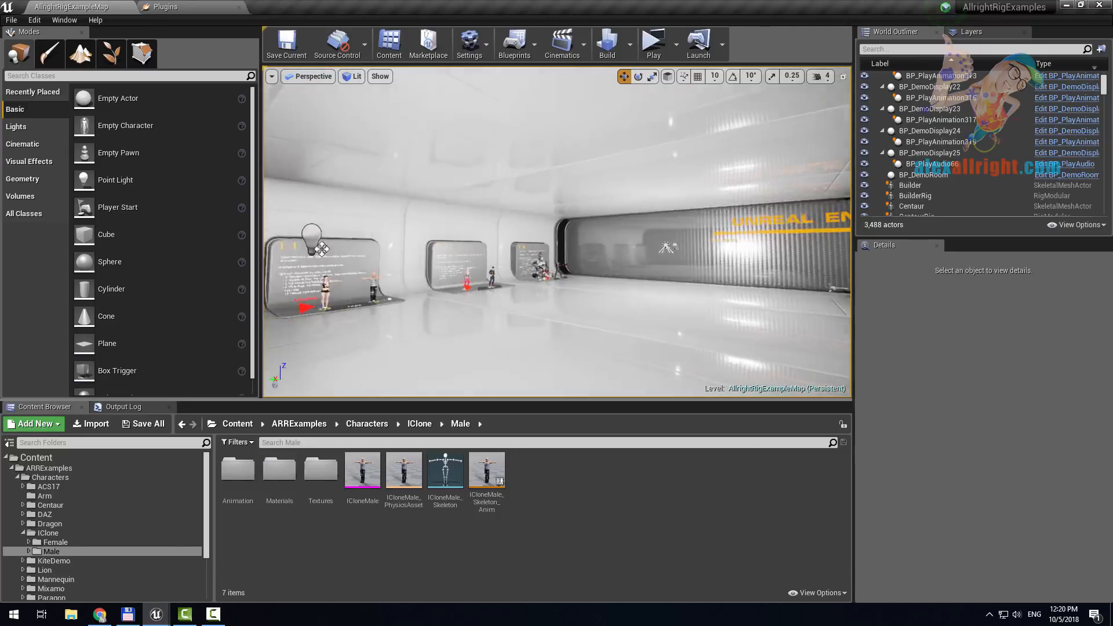
right_click_drag(557, 232, 507, 315)
key("w")
key("s")
key("w")
key("s")
- Switch to Total Commander, open Saved/SaveGames in the AllrightRigExamples project and mark all the rig .sav files
left_click(129, 614)
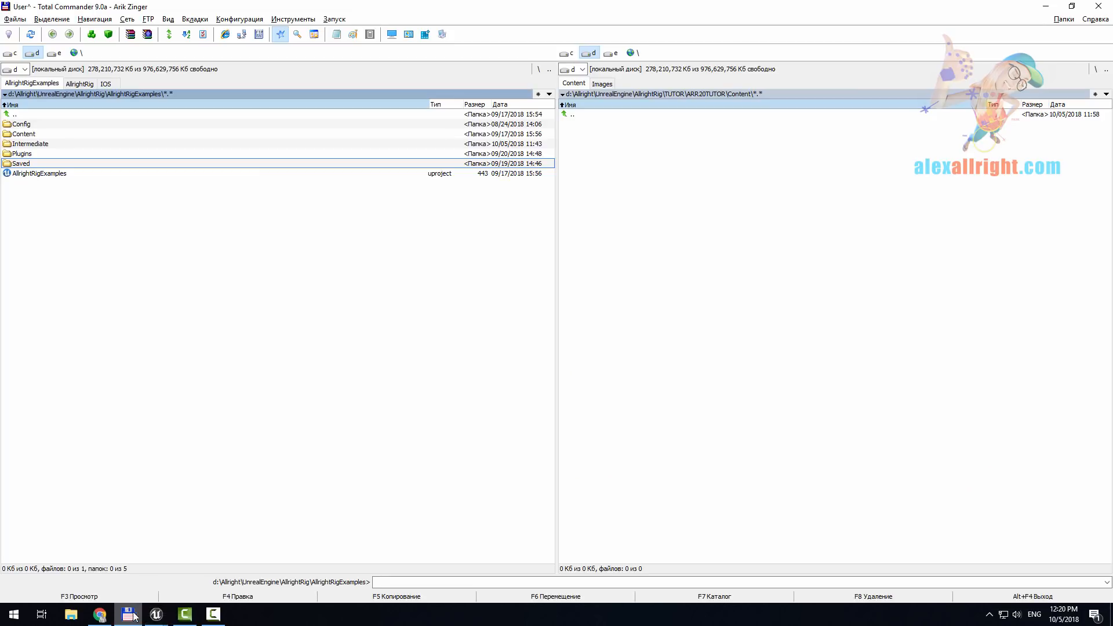
double_click(24, 165)
double_click(37, 174)
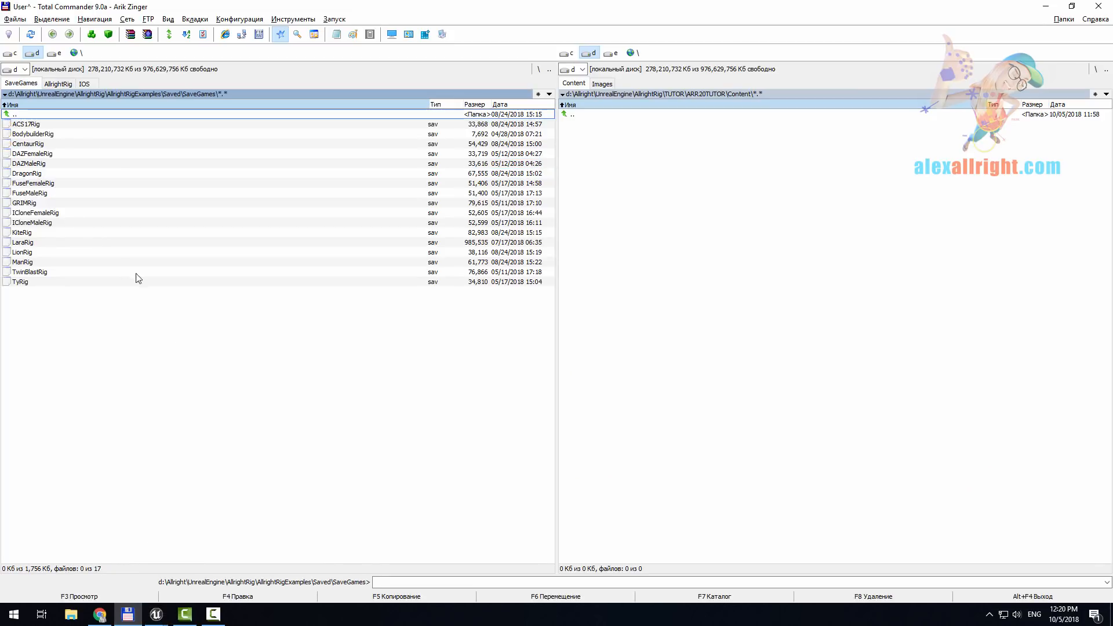
right_click_drag(59, 128, 52, 329)
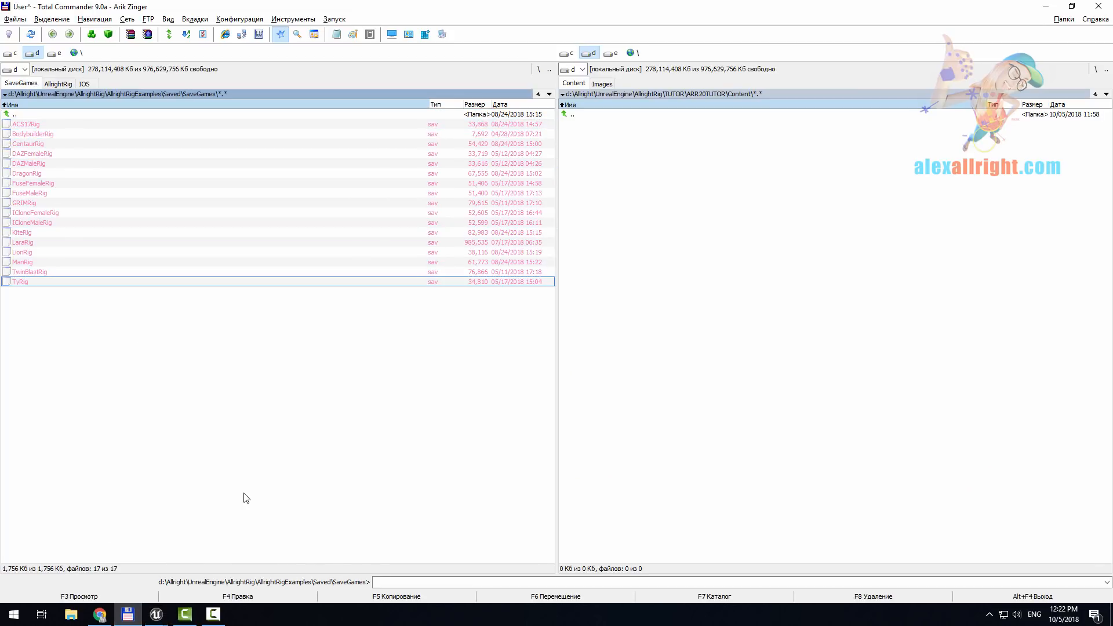
- Switch to the ARR20TUTOR project in Unreal Editor and add the Third Person Blueprint feature pack to it
mouse_move(156, 615)
left_click(200, 569)
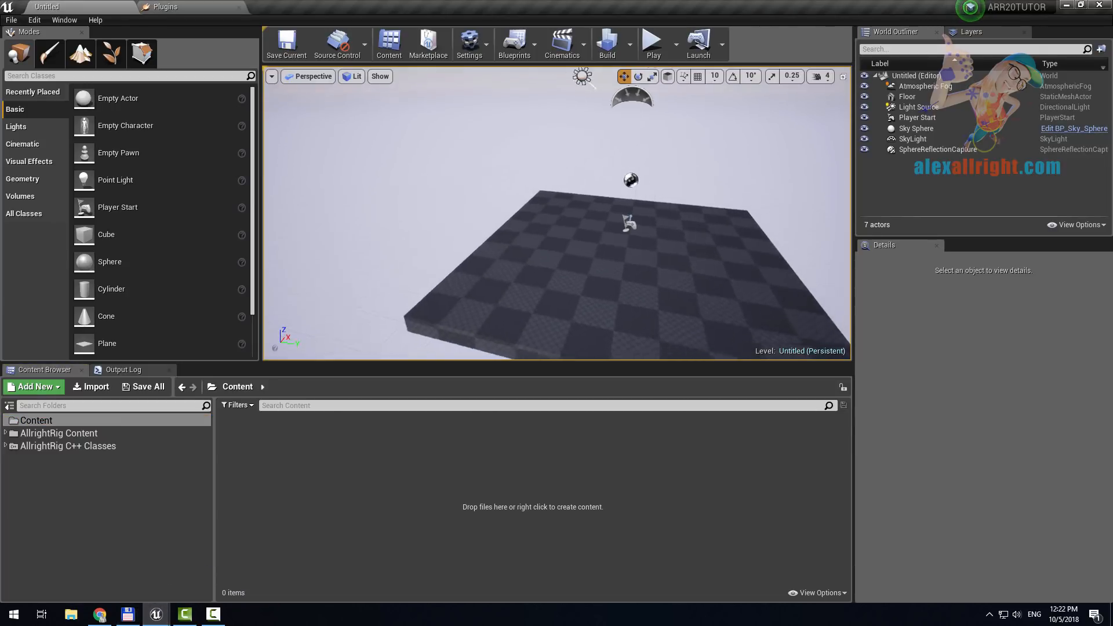
left_click(34, 388)
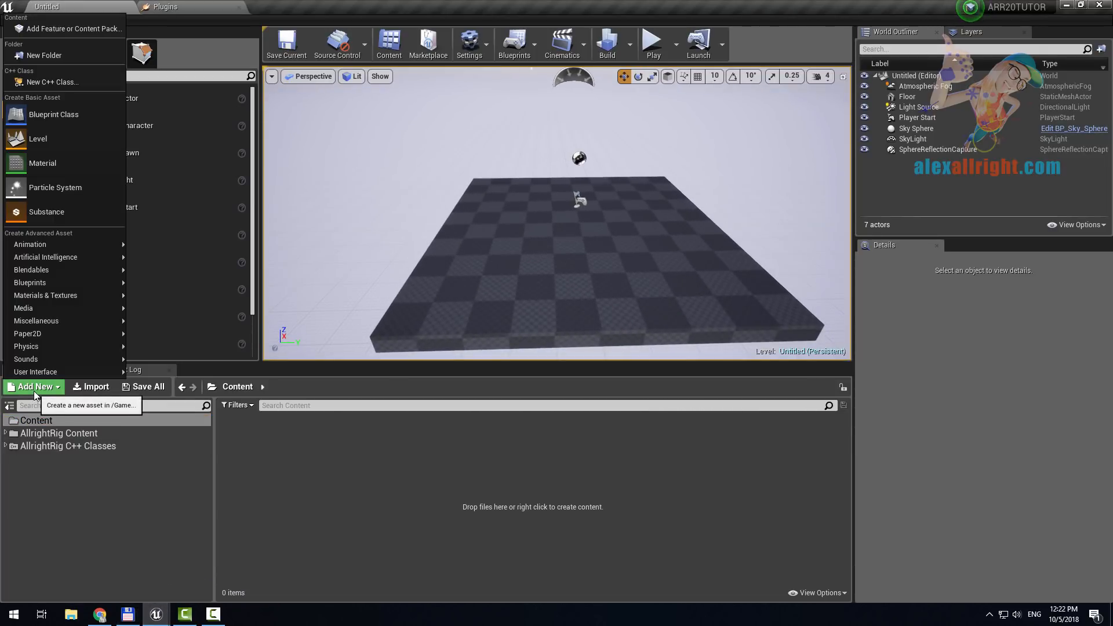
left_click(73, 27)
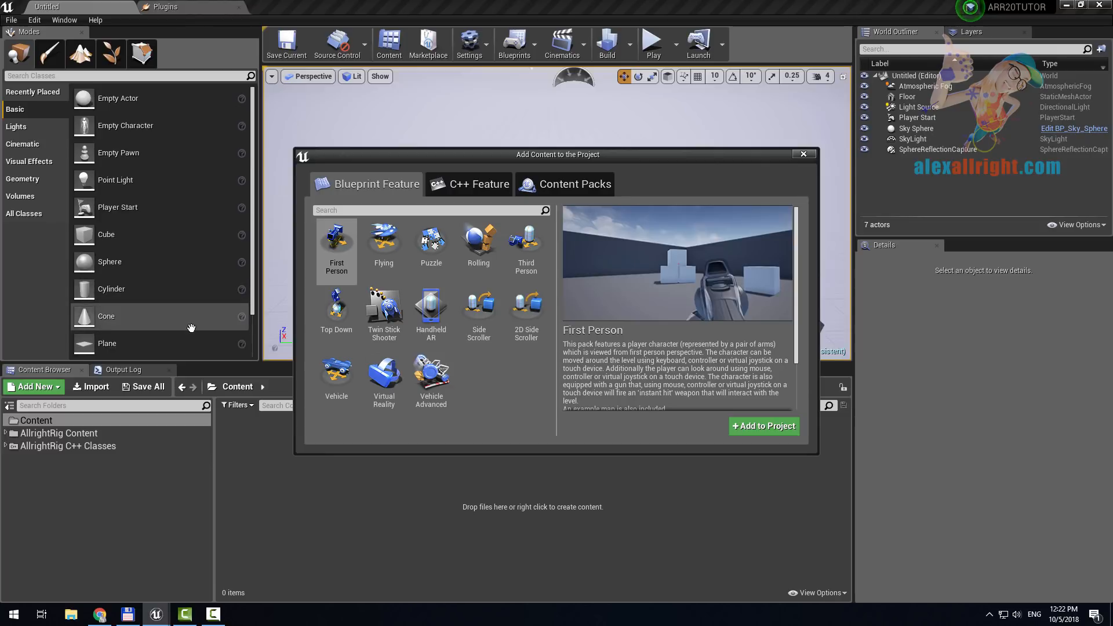
left_click(526, 250)
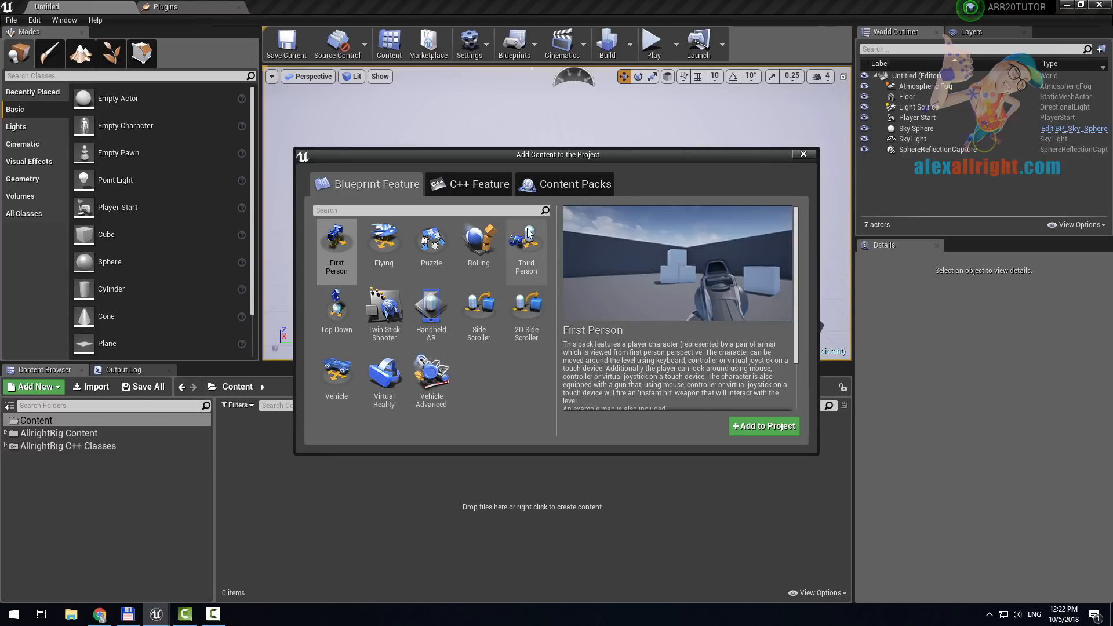
left_click(765, 427)
left_click(804, 154)
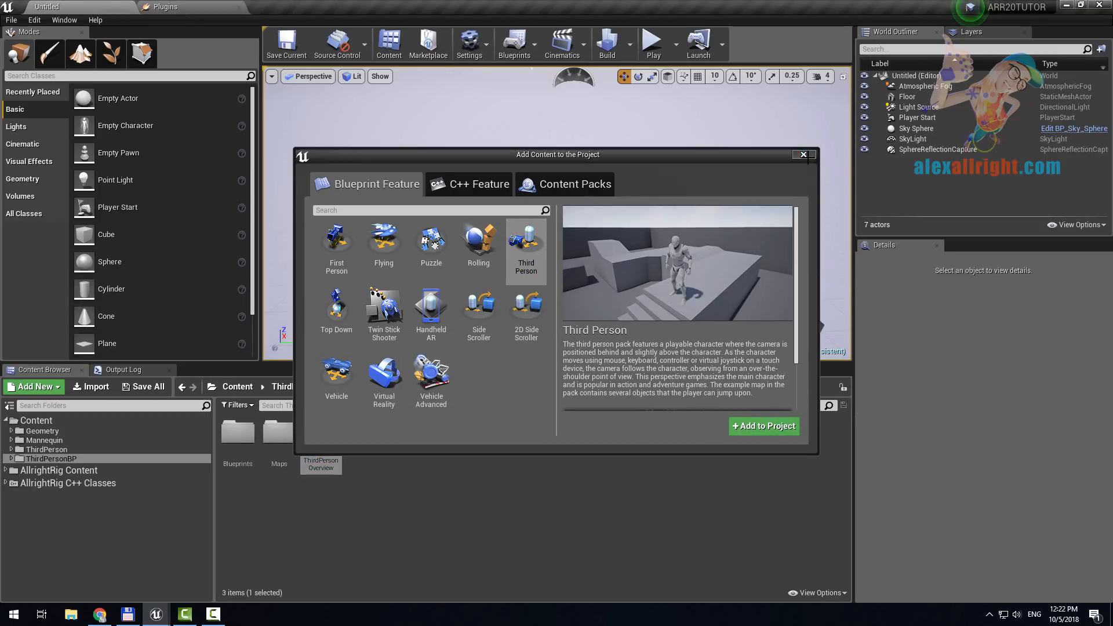
- Create an Anim Blueprint from the SK_Mannequin skeletal mesh in Mannequin/Character/Mesh and open it for editing
left_click(51, 442)
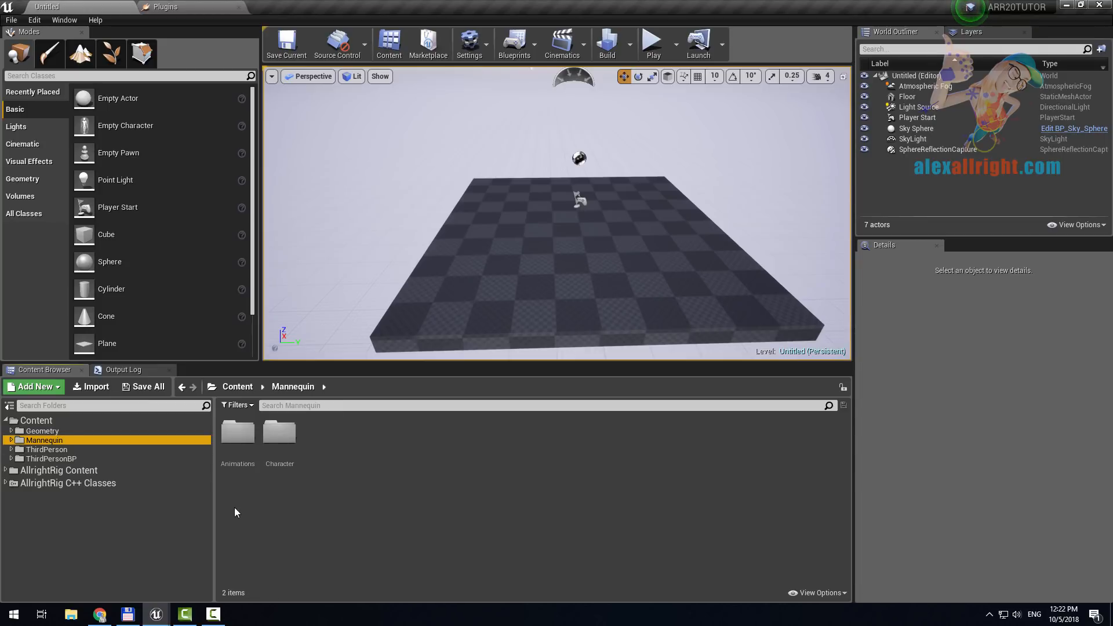
double_click(279, 435)
double_click(277, 439)
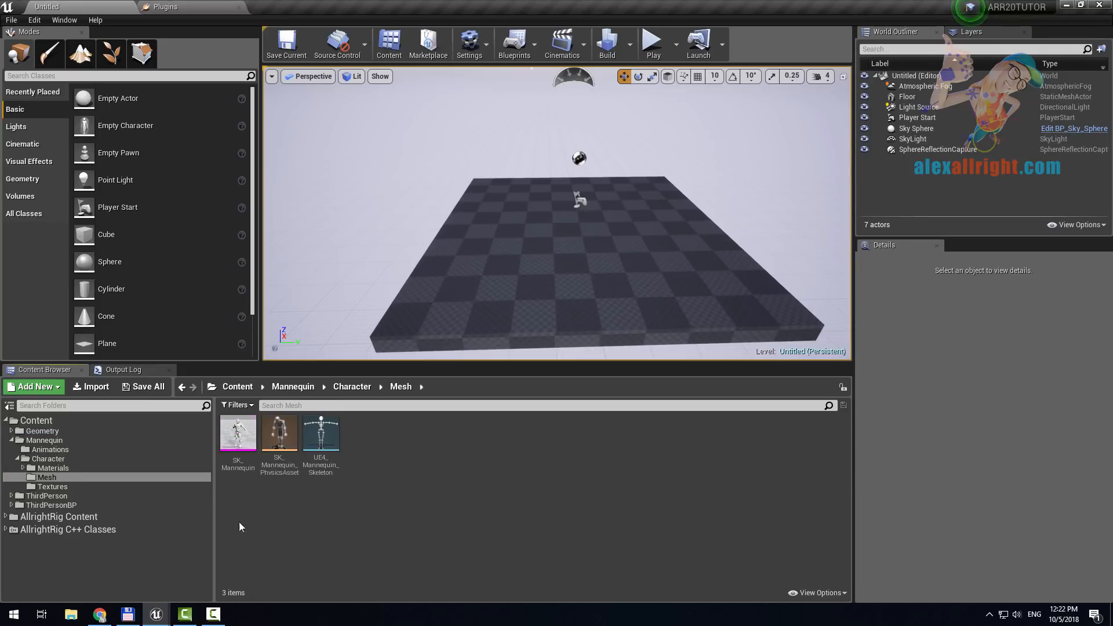
left_click(237, 434)
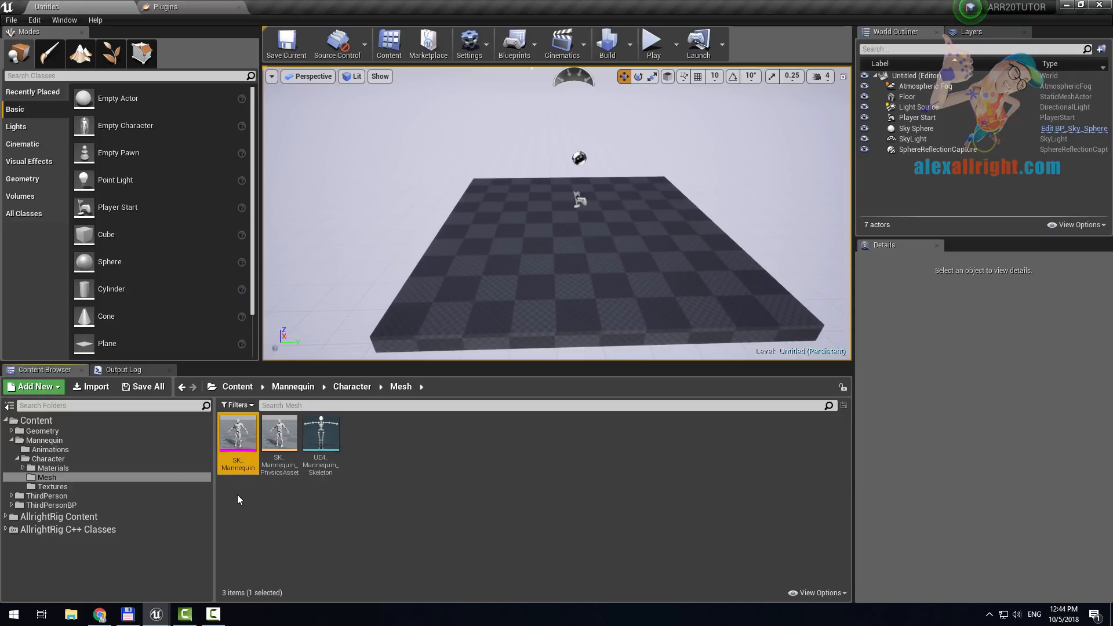
right_click(239, 448)
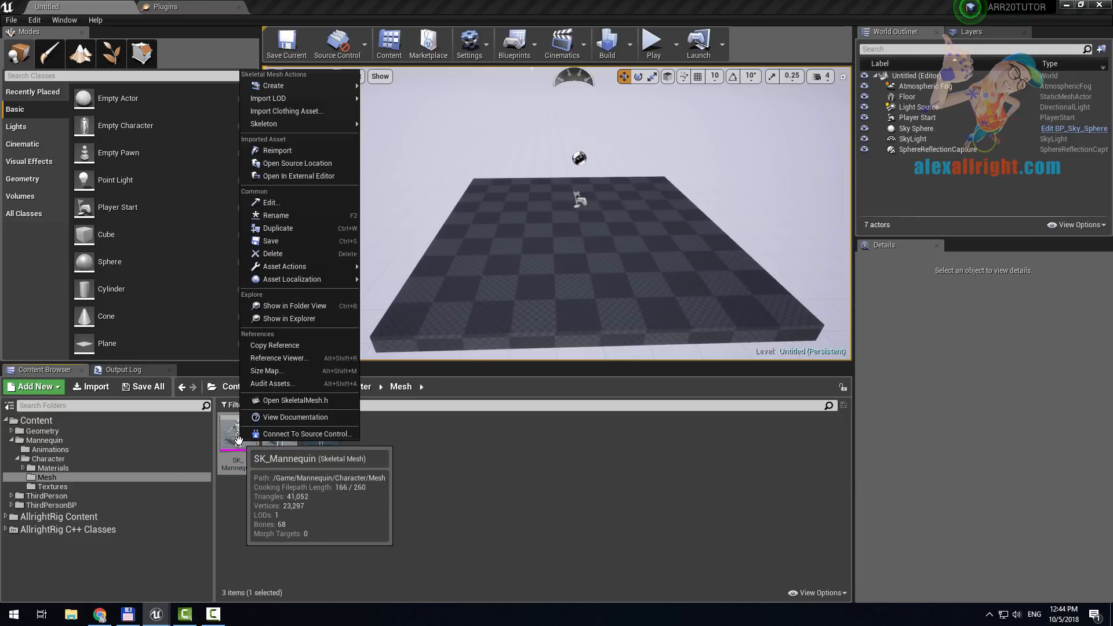
left_click(394, 123)
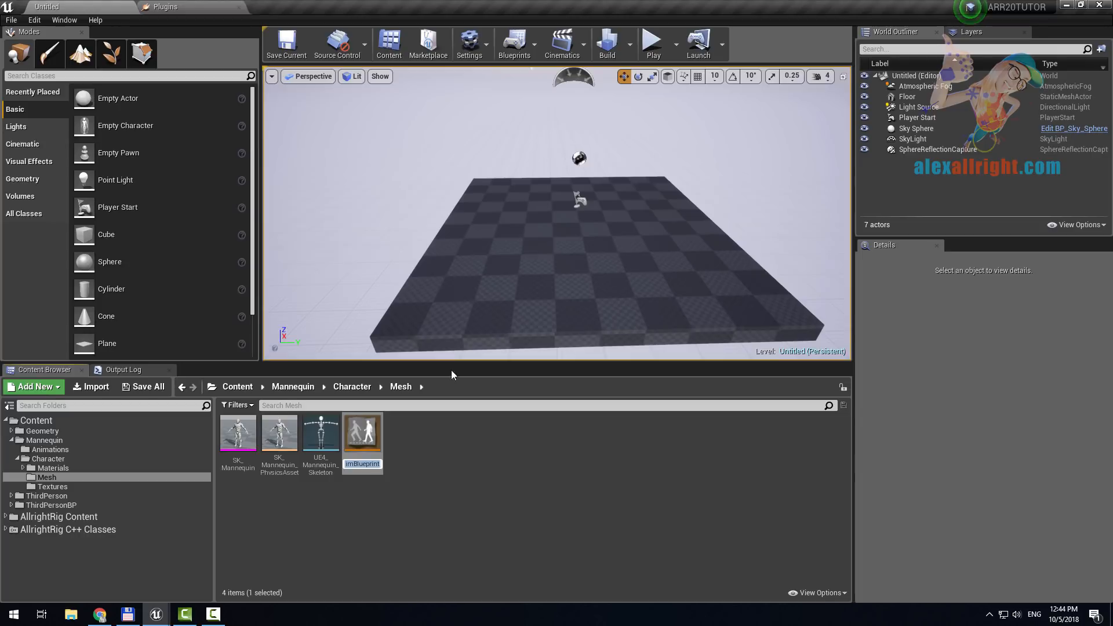
double_click(363, 438)
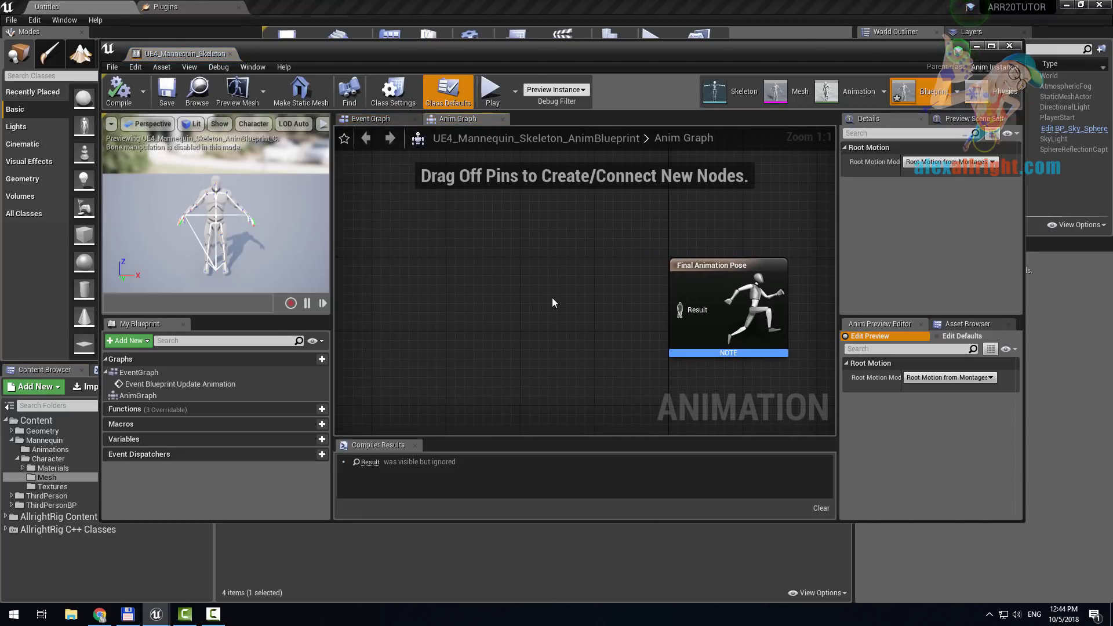
- Add a Set Bones Transforms node to the Anim Graph and connect its output to the Final Animation Pose result
right_click(485, 262)
type("s")
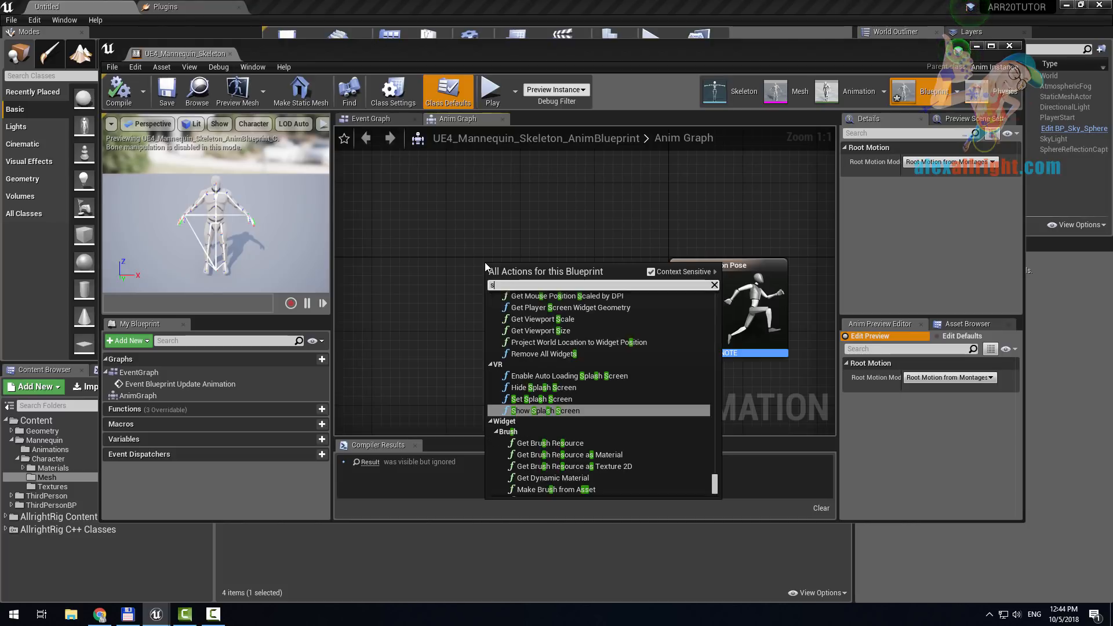
type("etbo")
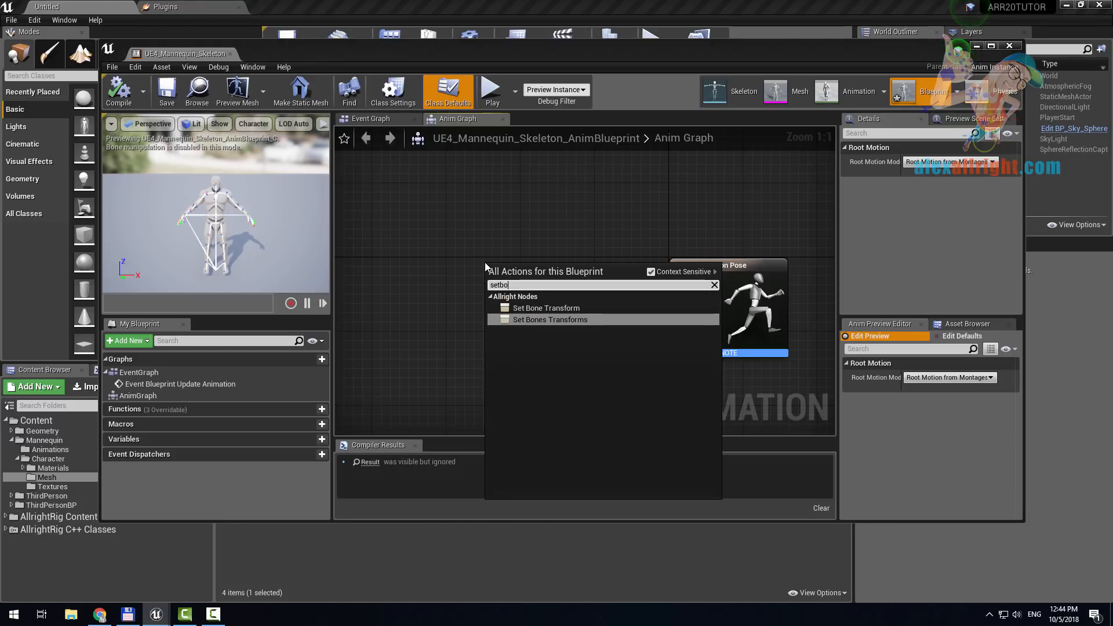
left_click(545, 321)
left_click_drag(582, 285, 684, 309)
right_click_drag(467, 279, 580, 281)
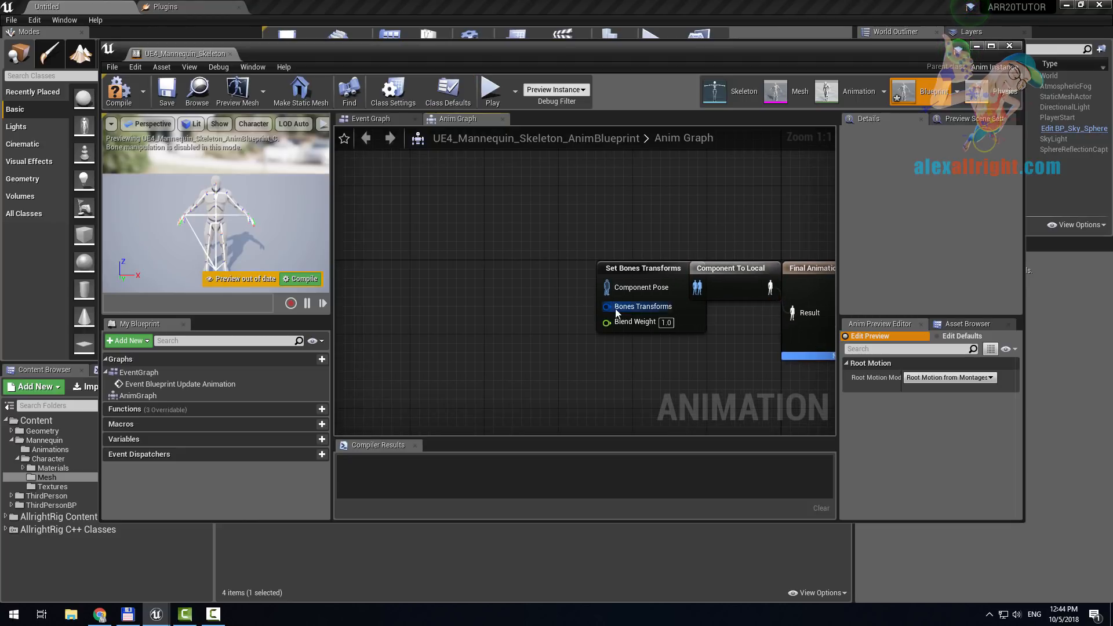
- Promote the Bones Transforms input of the Set Bones Transforms node to a variable named BT
left_click_drag(616, 310, 533, 308)
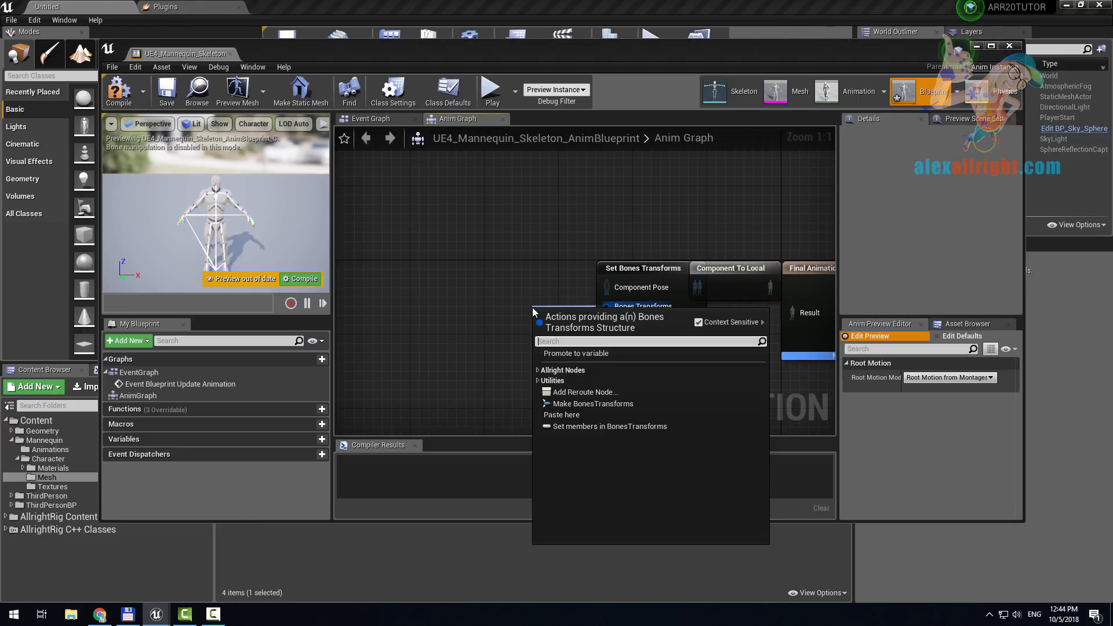
left_click(548, 353)
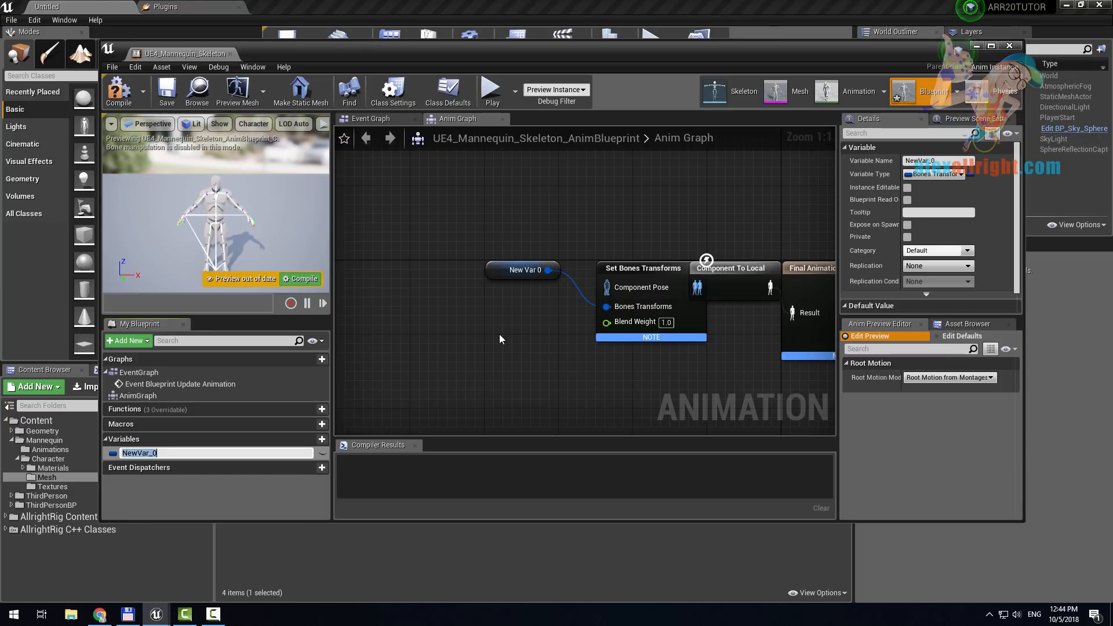
key("Return")
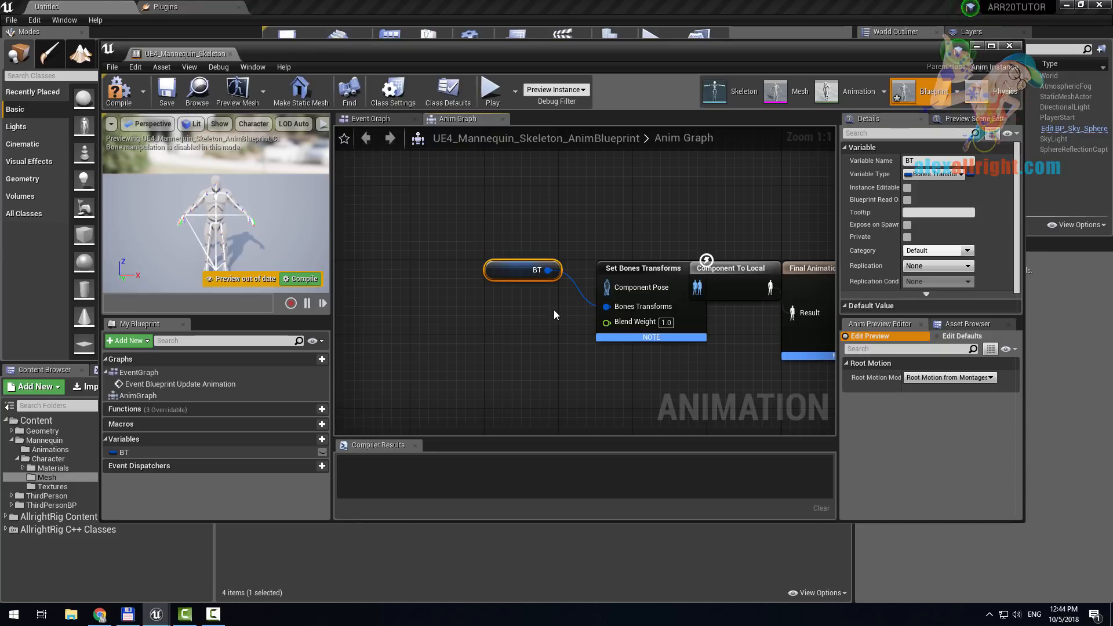
- Duplicate the Set Bones Transforms node and connect the copy's output to the original node's Component Pose input
left_click(641, 268)
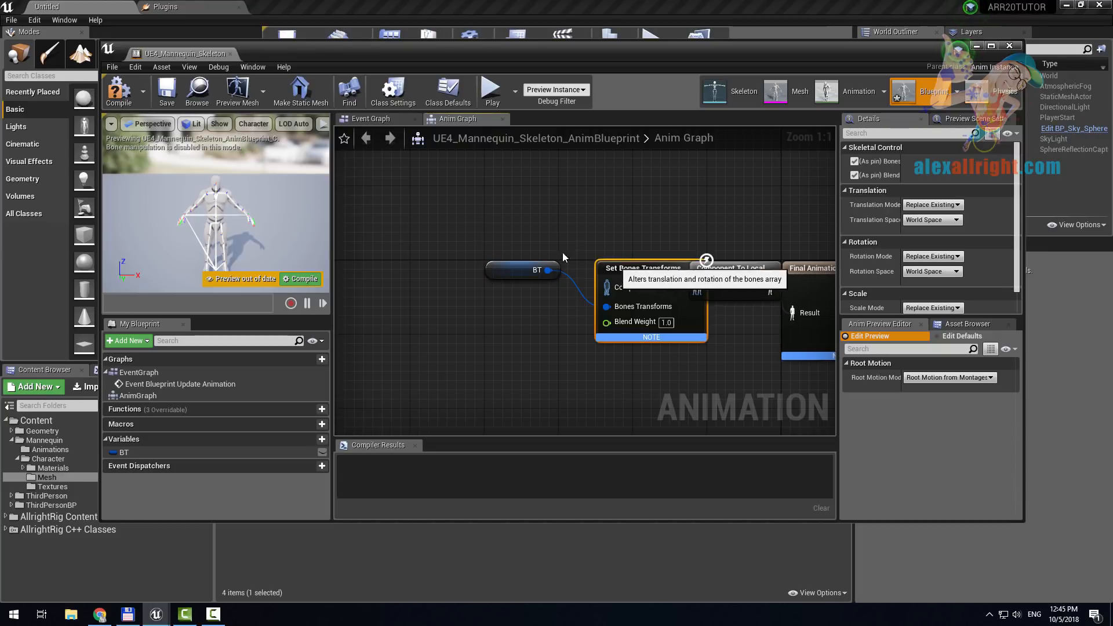
key("ctrl+w")
right_click_drag(392, 191, 472, 207)
left_click_drag(560, 257, 686, 303)
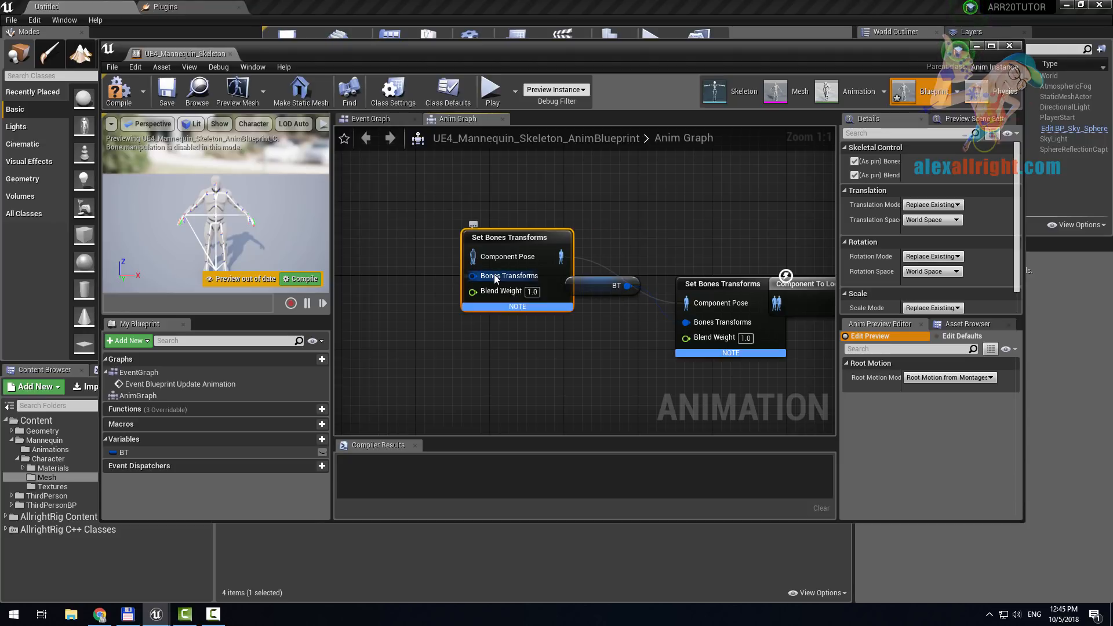
- Promote the duplicated node's Bones Transforms input to a variable named SourceBT and move its variable node lower
left_click_drag(473, 276, 408, 288)
left_click(444, 335)
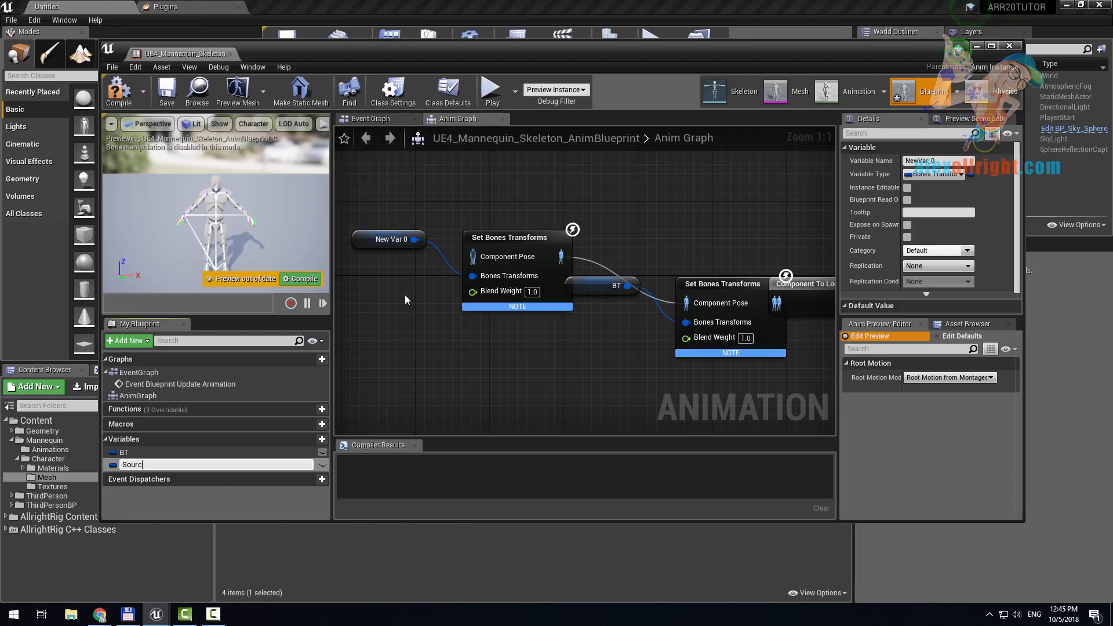
left_click_drag(346, 191, 464, 287)
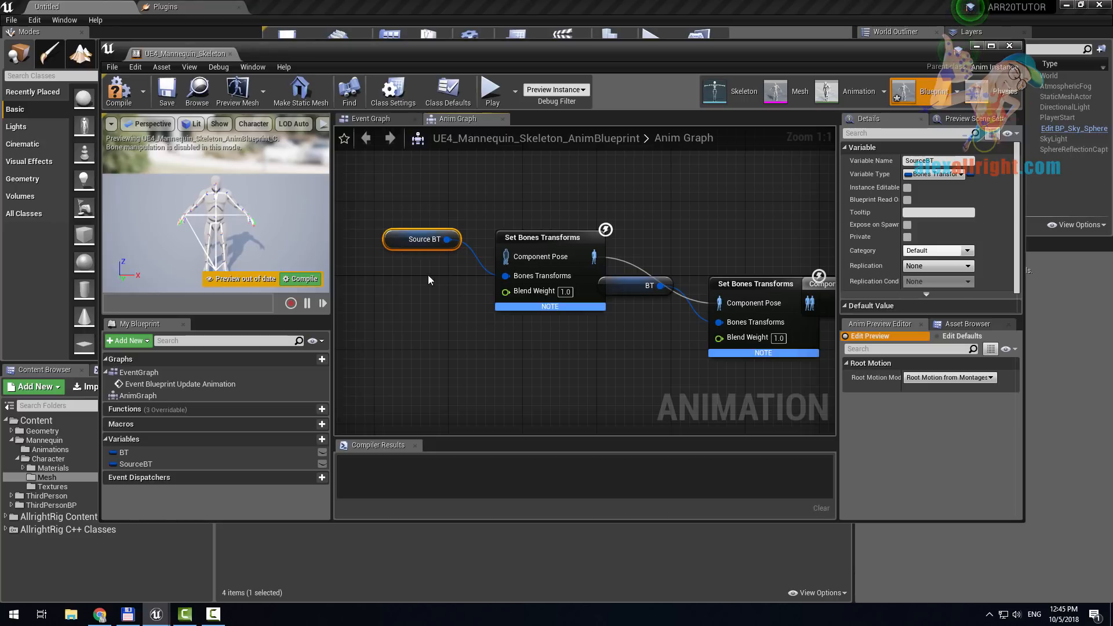
left_click_drag(398, 238, 399, 294)
- Feed a Mesh Space Ref Pose node into the Component Pose of the first Set Bones Transforms node and compile the blueprint
left_click_drag(505, 257, 448, 237)
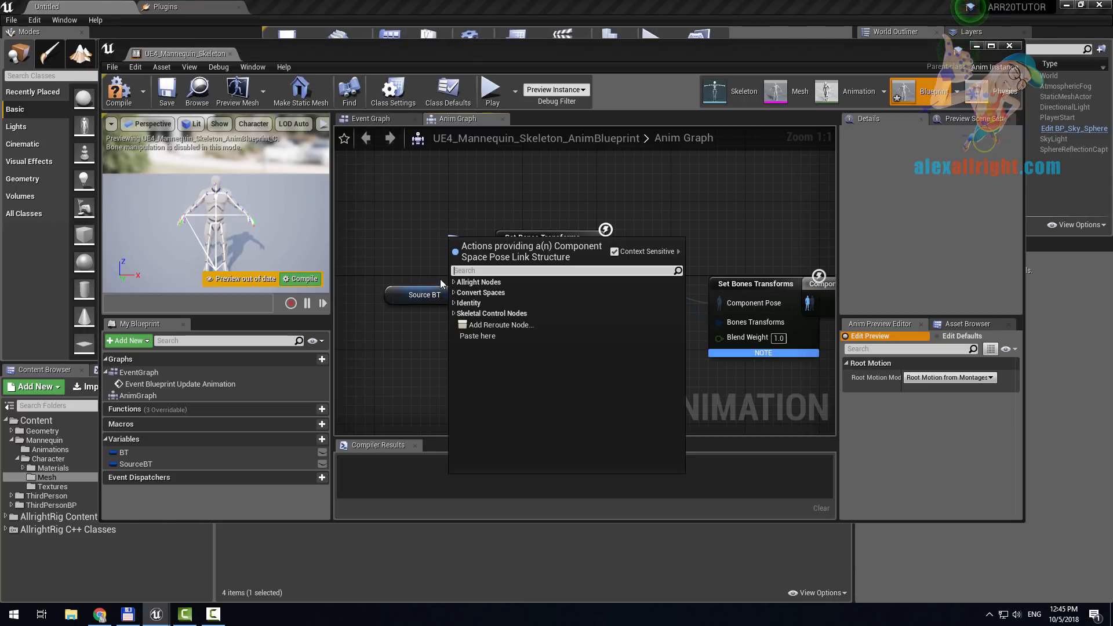
type("mesh")
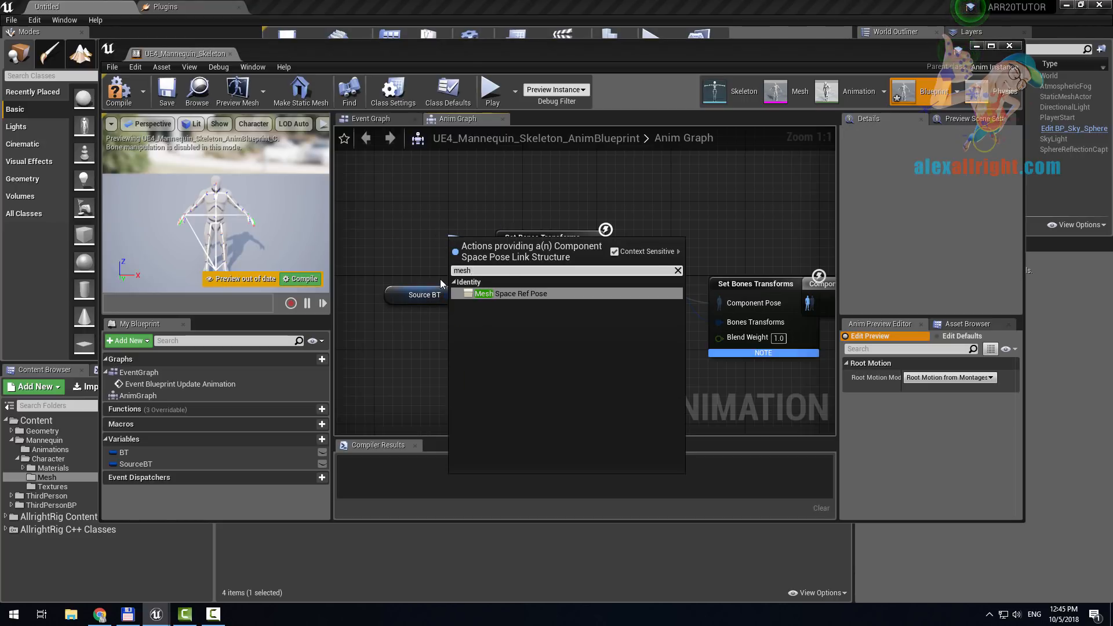
left_click(517, 294)
left_click_drag(511, 240, 436, 236)
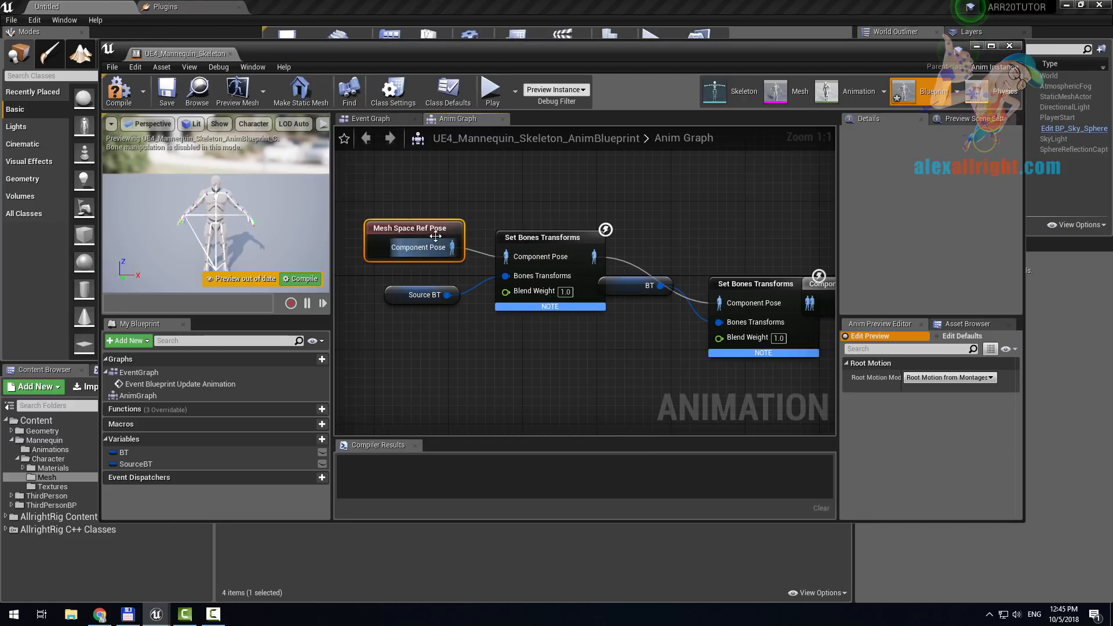
left_click(119, 92)
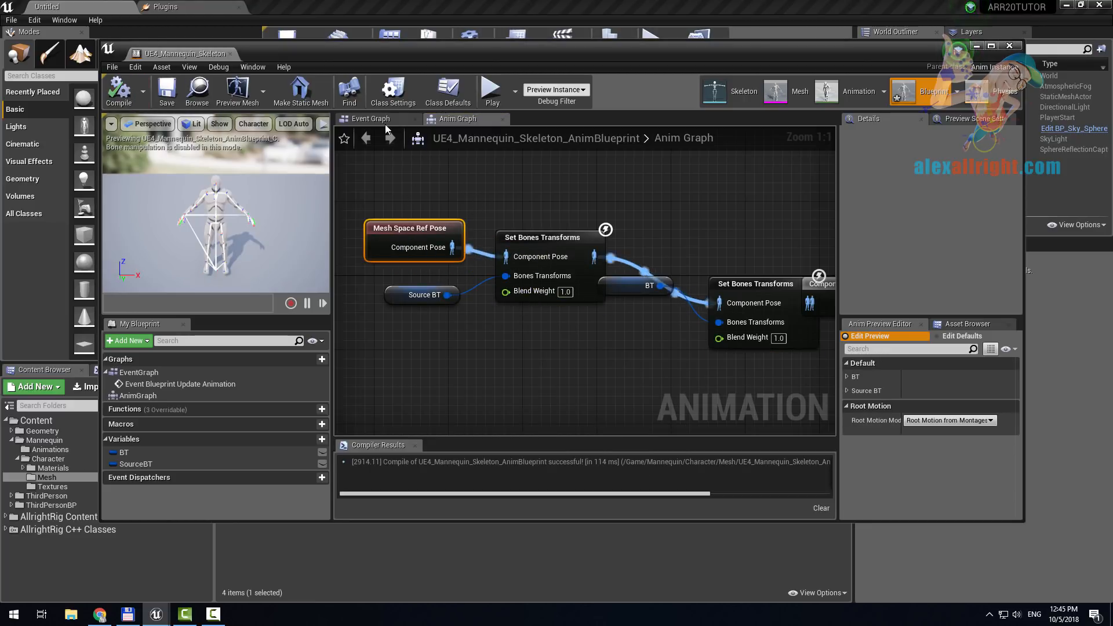
- In the Event Graph, add a Cast To RigModular node executed by Event Blueprint Update Animation and shift it away from the event
left_click(366, 119)
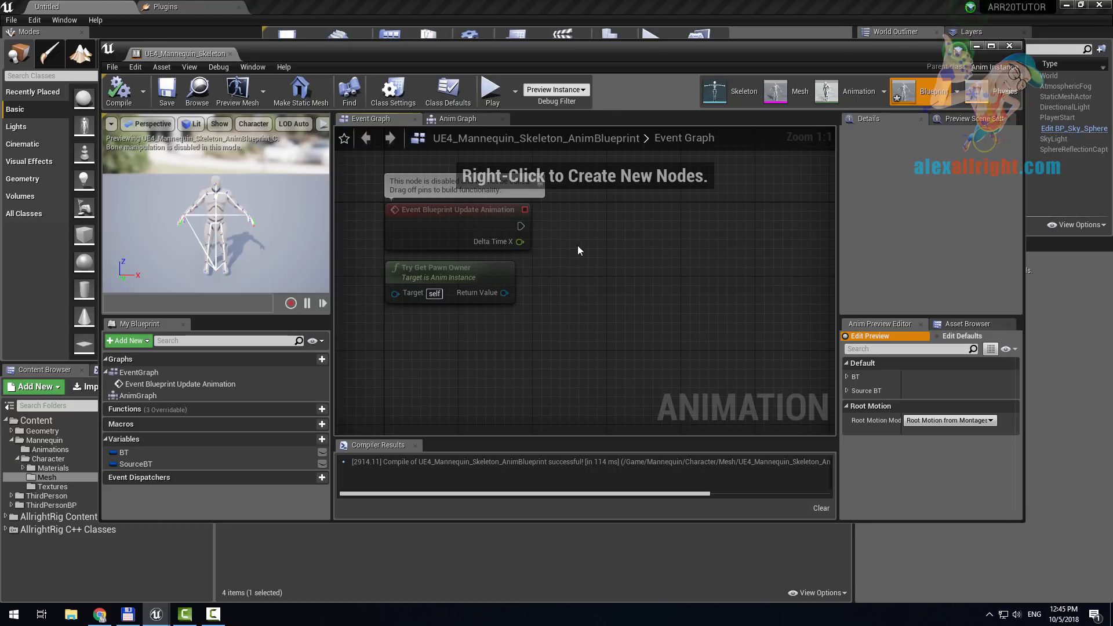
left_click_drag(527, 226, 590, 243)
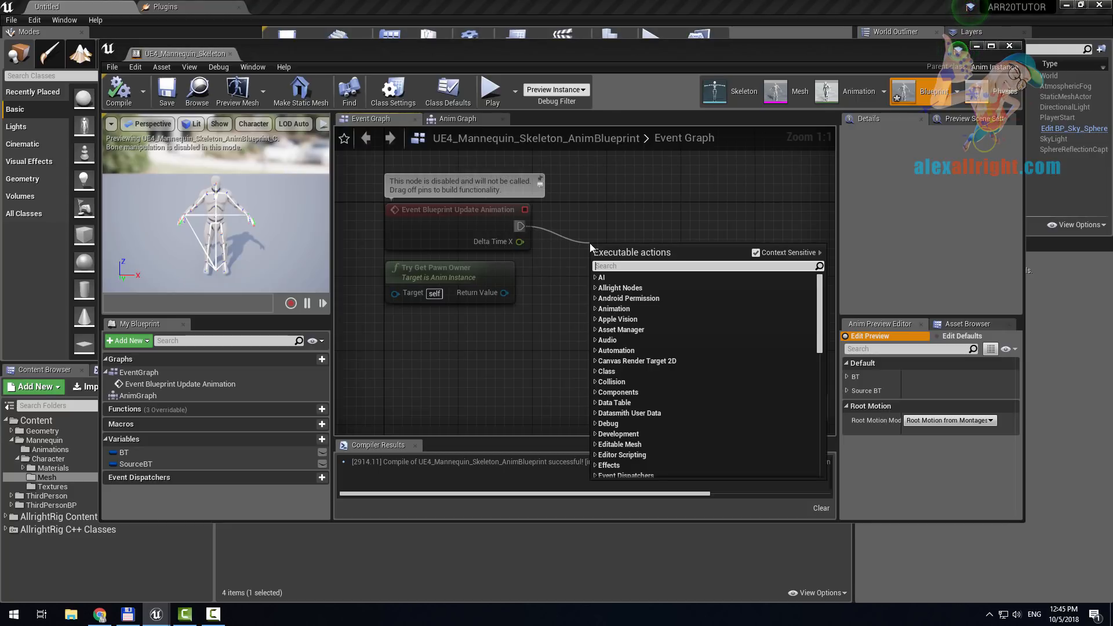
type("castto")
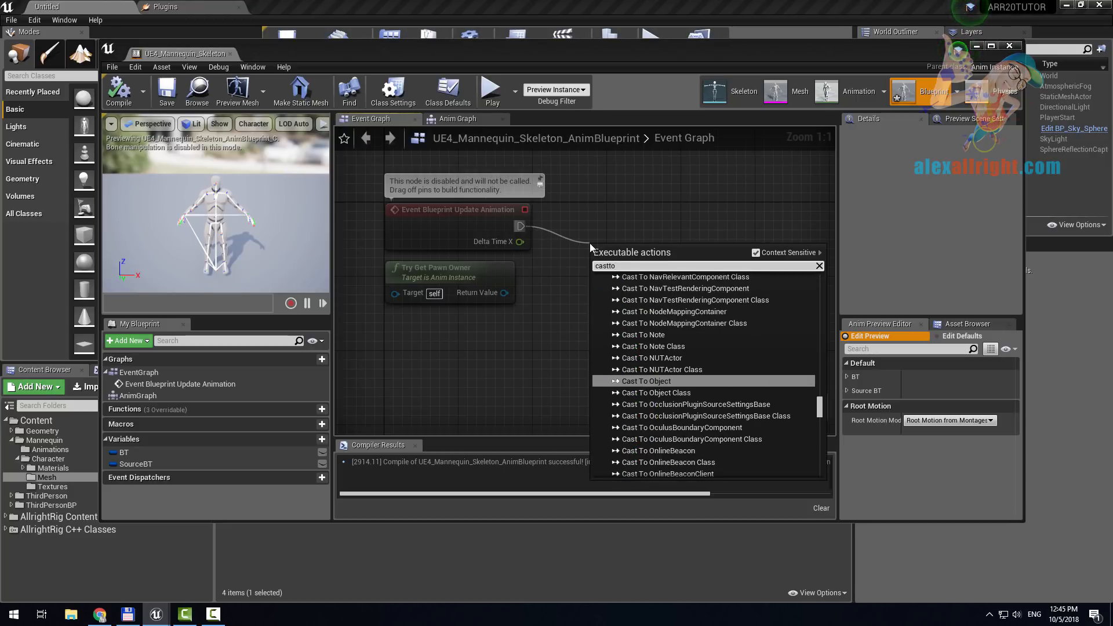
type("rigm")
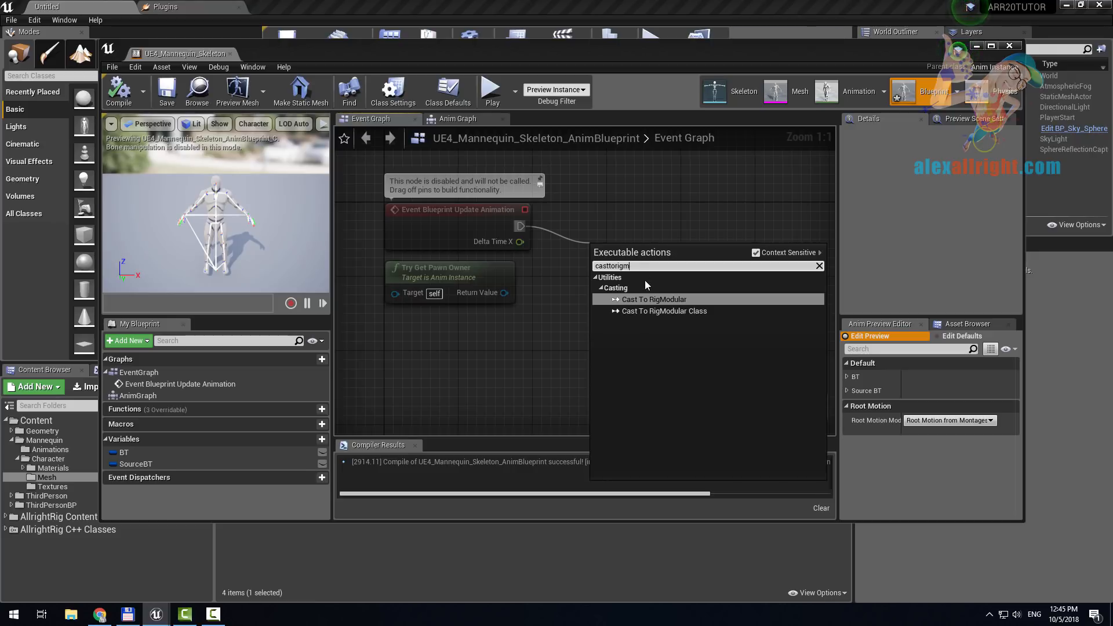
left_click(662, 299)
left_click_drag(644, 247, 690, 246)
- Feed a Get Owning Actor node into the Object input of the Cast To RigModular node
left_click_drag(646, 279, 544, 323)
type("get")
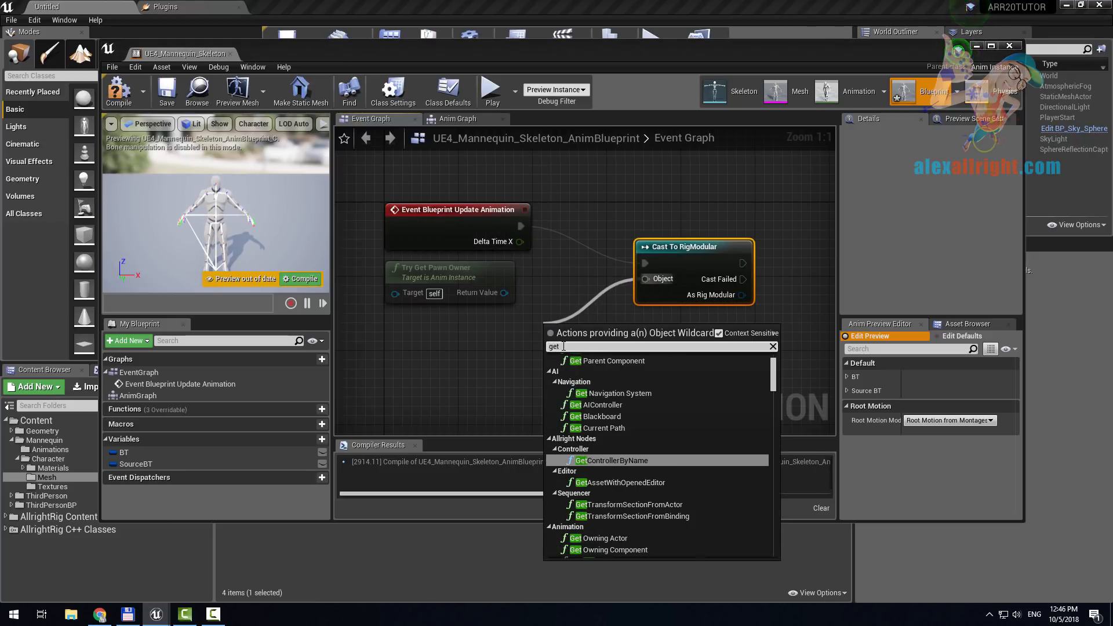
type("own")
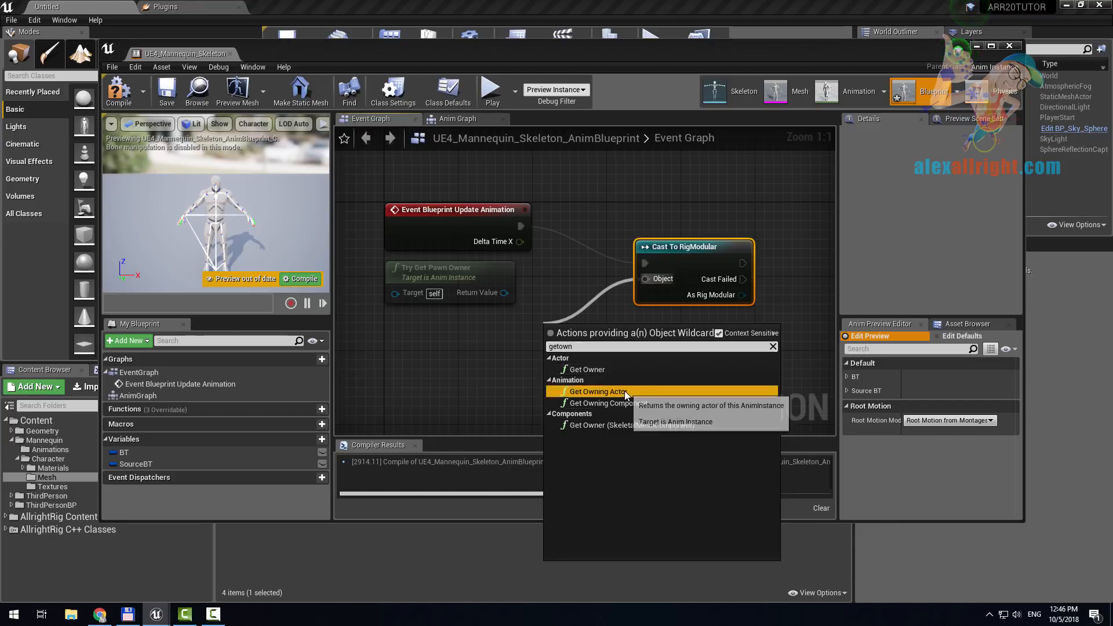
left_click(598, 391)
- Add a Set BT node and connect it to the success execution output of the Cast To RigModular node
right_click_drag(705, 340, 504, 331)
left_click_drag(124, 453, 637, 242)
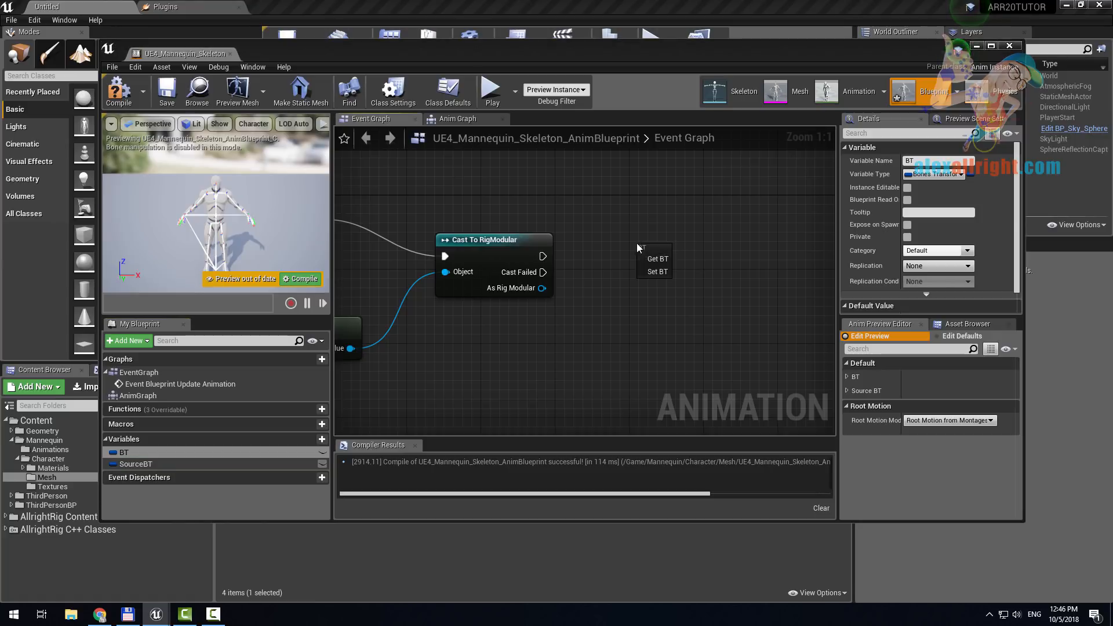
left_click(653, 270)
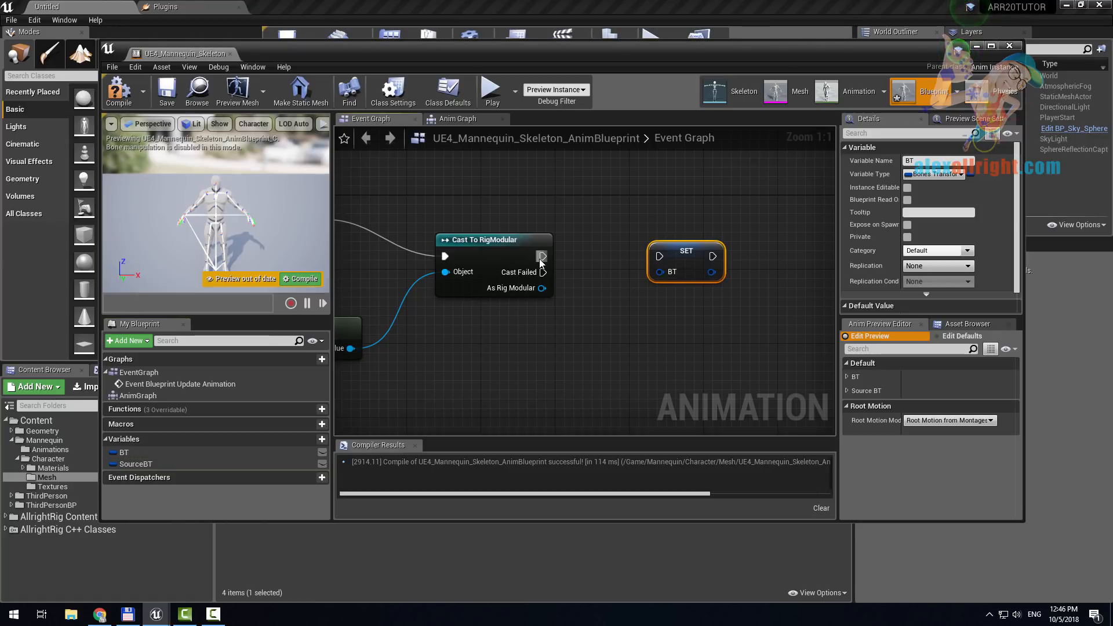
left_click_drag(543, 257, 659, 256)
left_click(590, 296)
- Get Bones Transforms from As Rig Modular, connect it to the Set BT node's input, and shift the SET node farther from the cast
left_click_drag(543, 288, 569, 320)
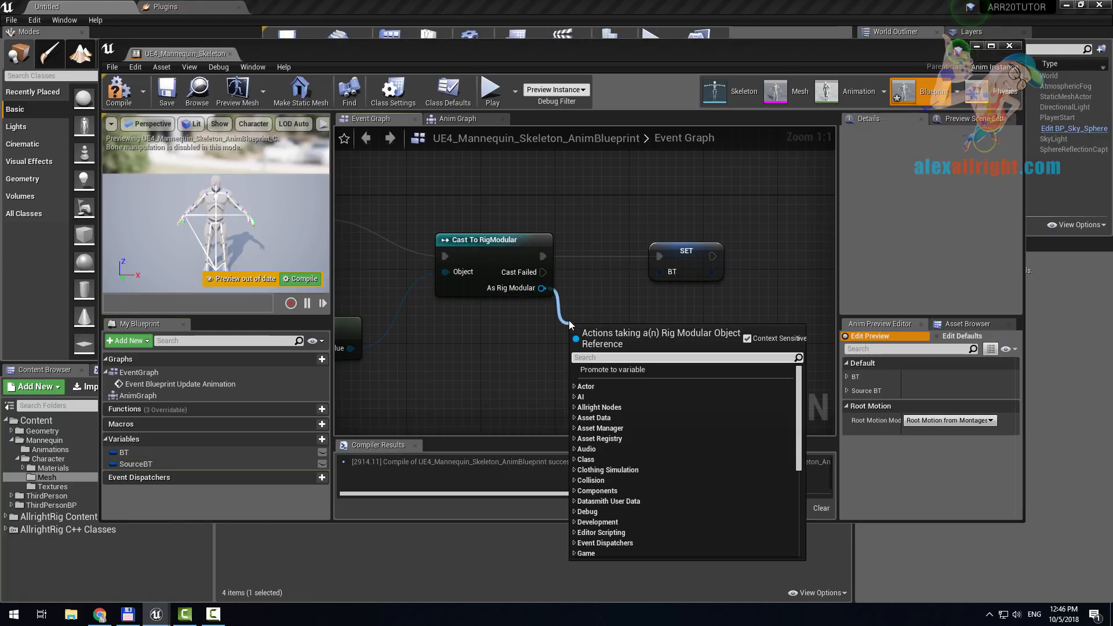
type("getb")
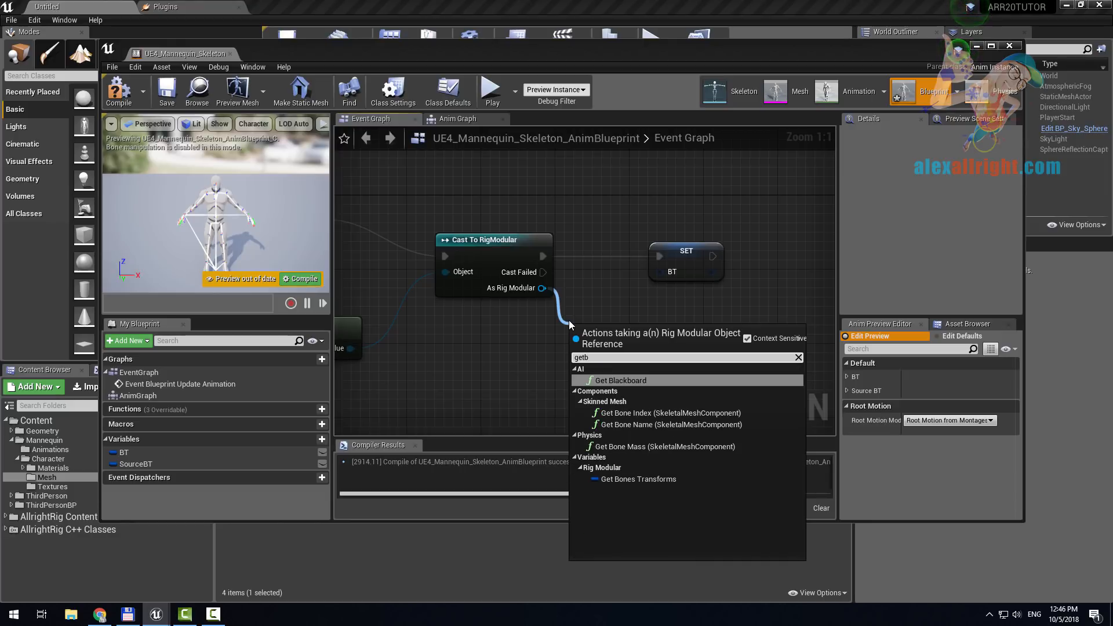
type("ones")
left_click(627, 391)
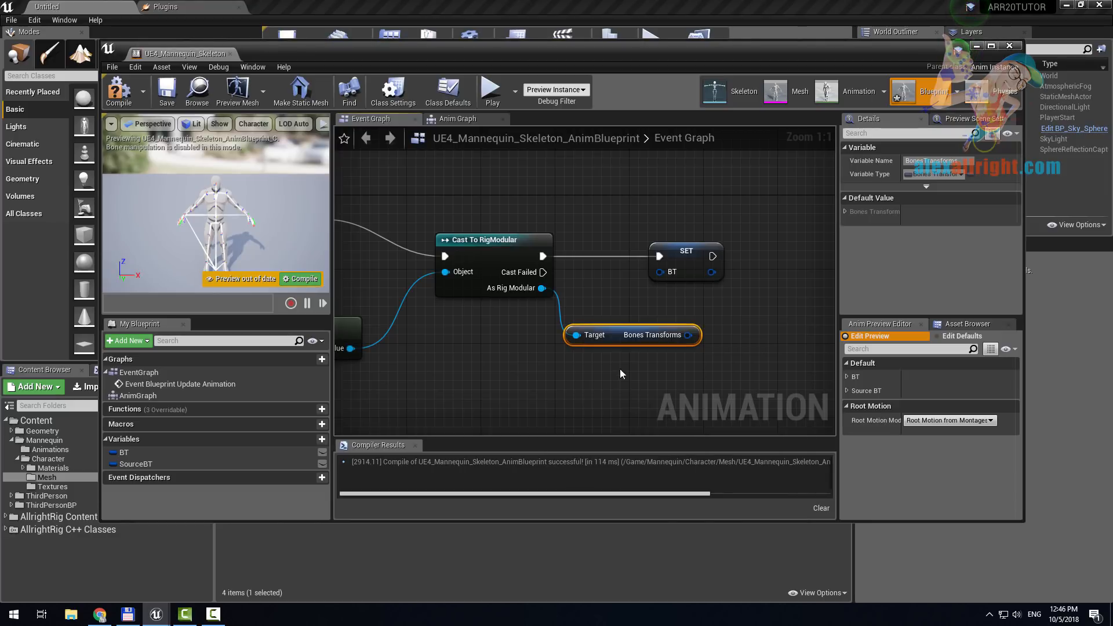
left_click_drag(688, 335, 660, 272)
left_click_drag(700, 268, 747, 268)
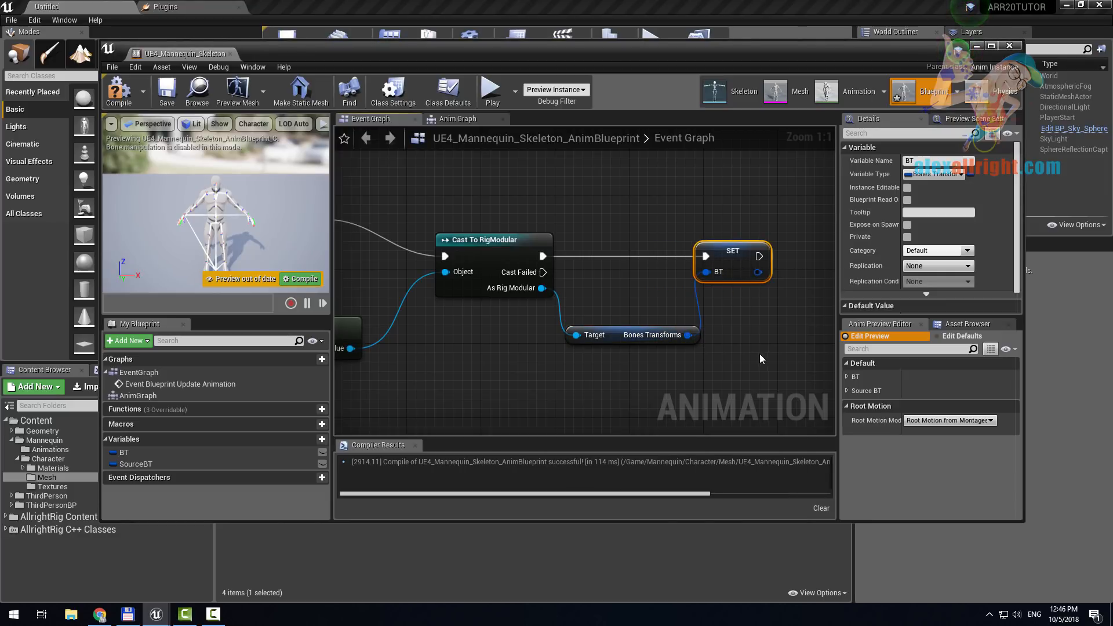
- Add a Set SourceBT node below the Set BT node and connect it to that node's execution output
right_click_drag(758, 354, 661, 284)
left_click(537, 373)
left_click_drag(145, 464, 603, 280)
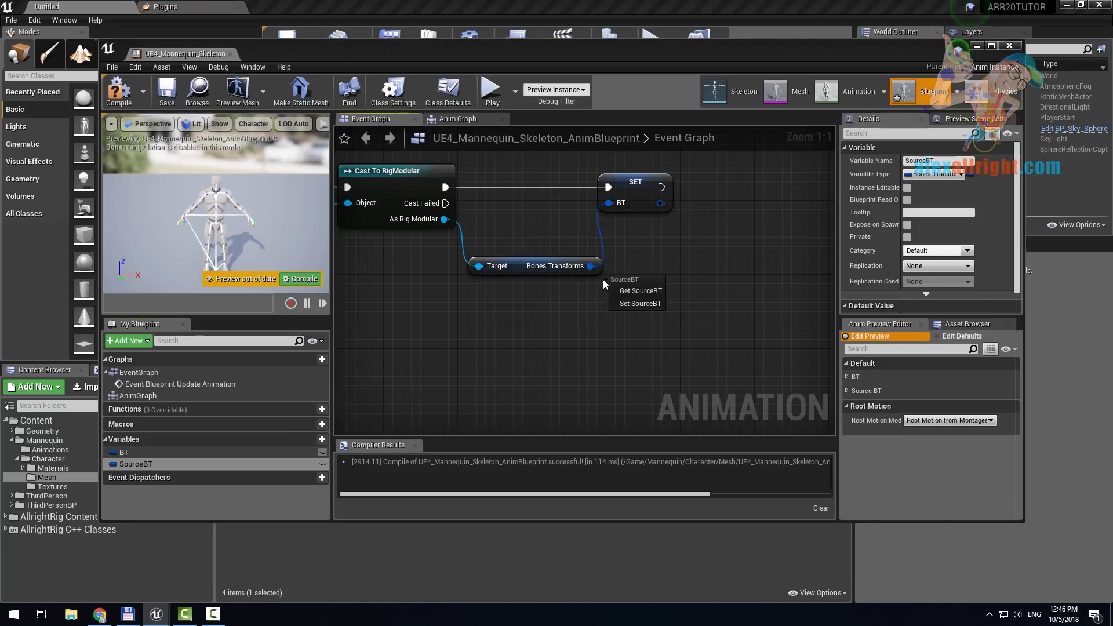
left_click(640, 303)
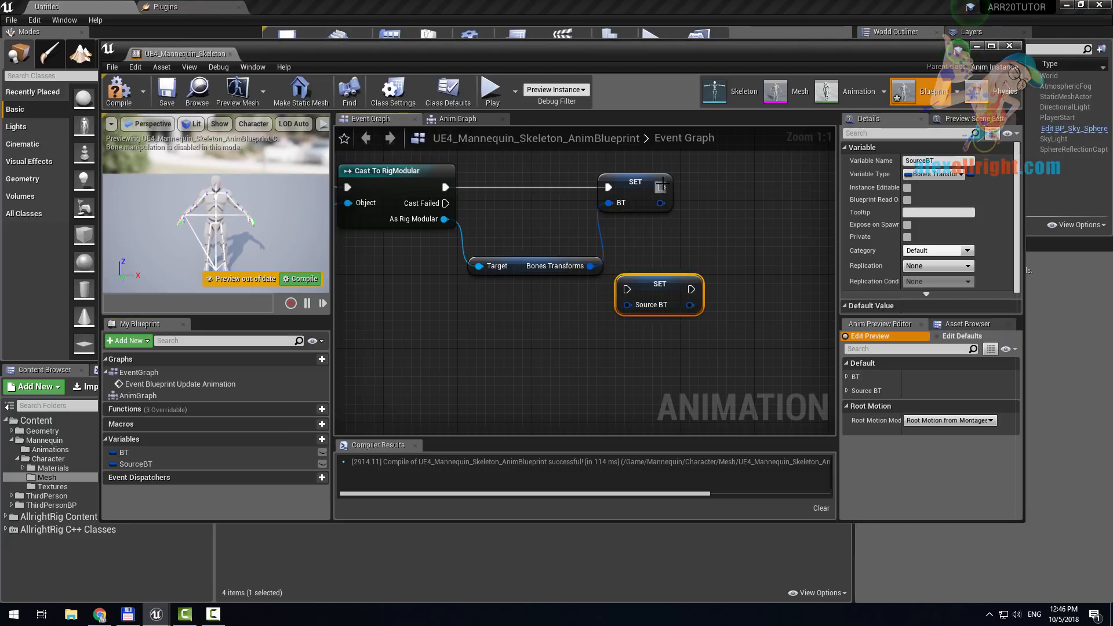
left_click_drag(663, 184, 628, 289)
left_click(674, 256)
- Get Source BT from the cast's As Rig Modular output and connect it to the Set SourceBT node's input
right_click_drag(449, 240, 487, 238)
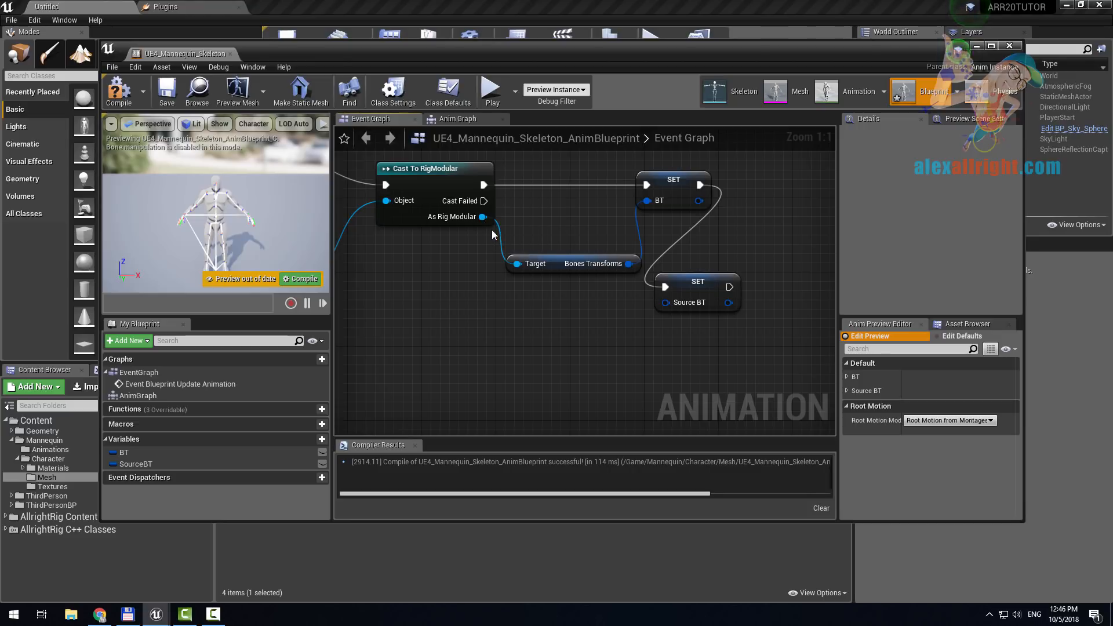
left_click_drag(483, 217, 512, 318)
type("getsou")
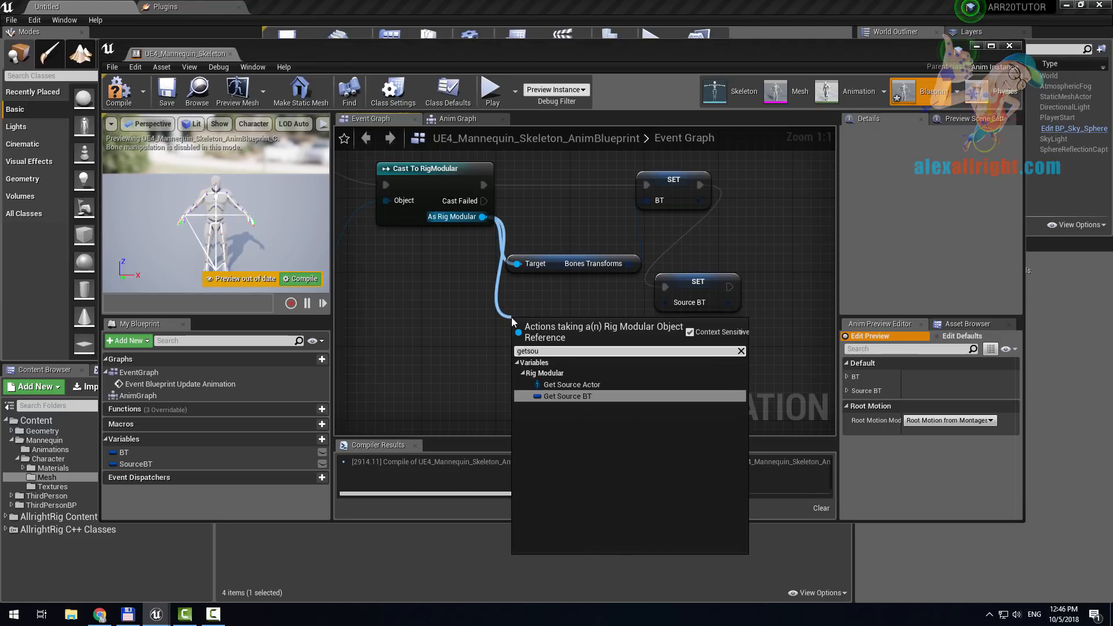
left_click(586, 397)
left_click_drag(613, 328, 665, 302)
- Tidy the Event Graph by moving the two getter nodes closer to the cast and both SET nodes farther away
right_click_drag(582, 297, 809, 313)
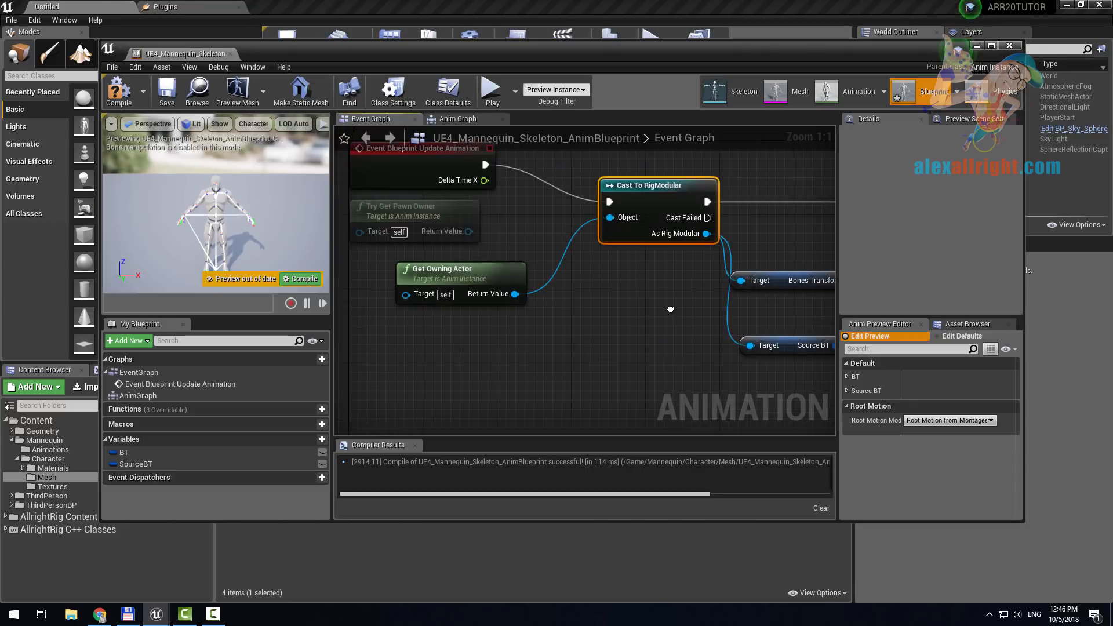
left_click(415, 267)
left_click(636, 311)
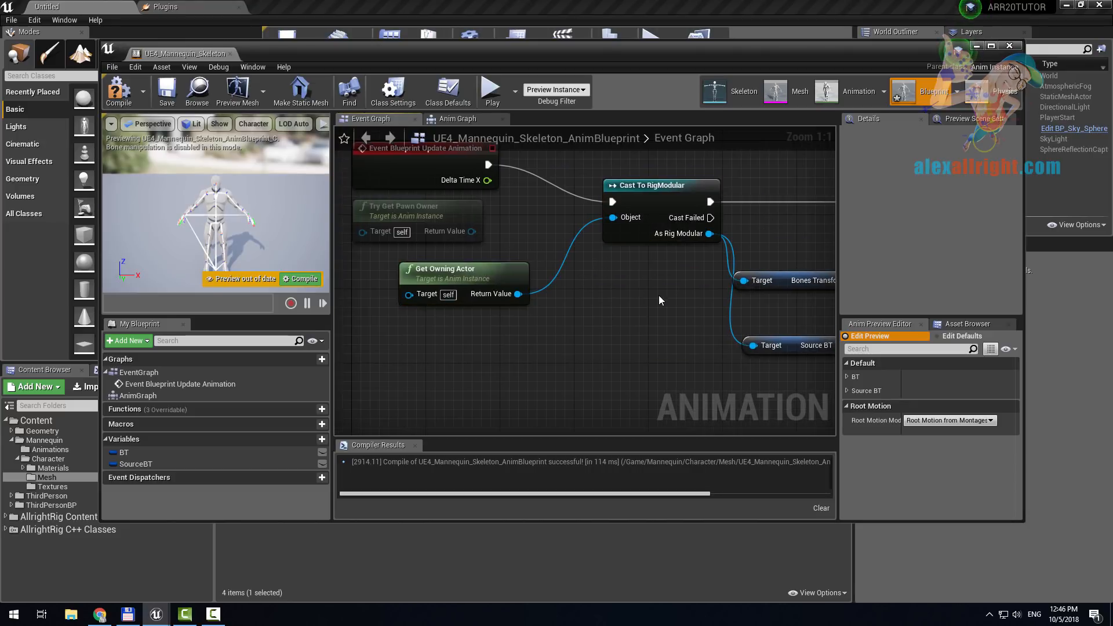
right_click_drag(659, 299, 555, 340)
left_click(590, 231)
right_click_drag(707, 294, 543, 249)
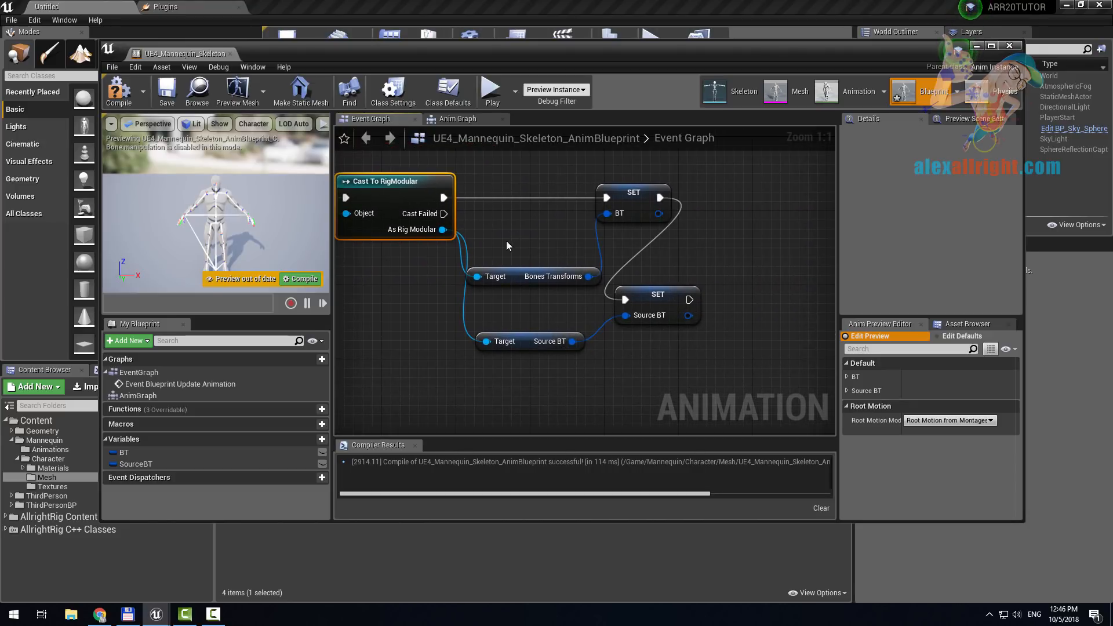
left_click_drag(506, 246, 560, 348)
left_click_drag(527, 276, 510, 230)
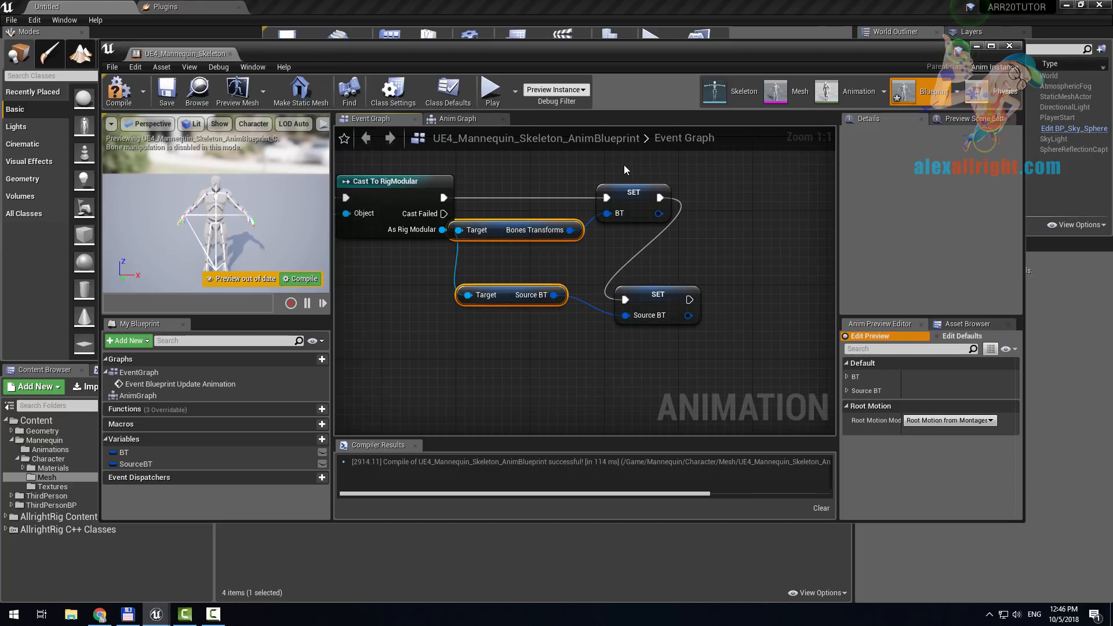
left_click_drag(624, 164, 650, 304)
left_click_drag(641, 207, 686, 198)
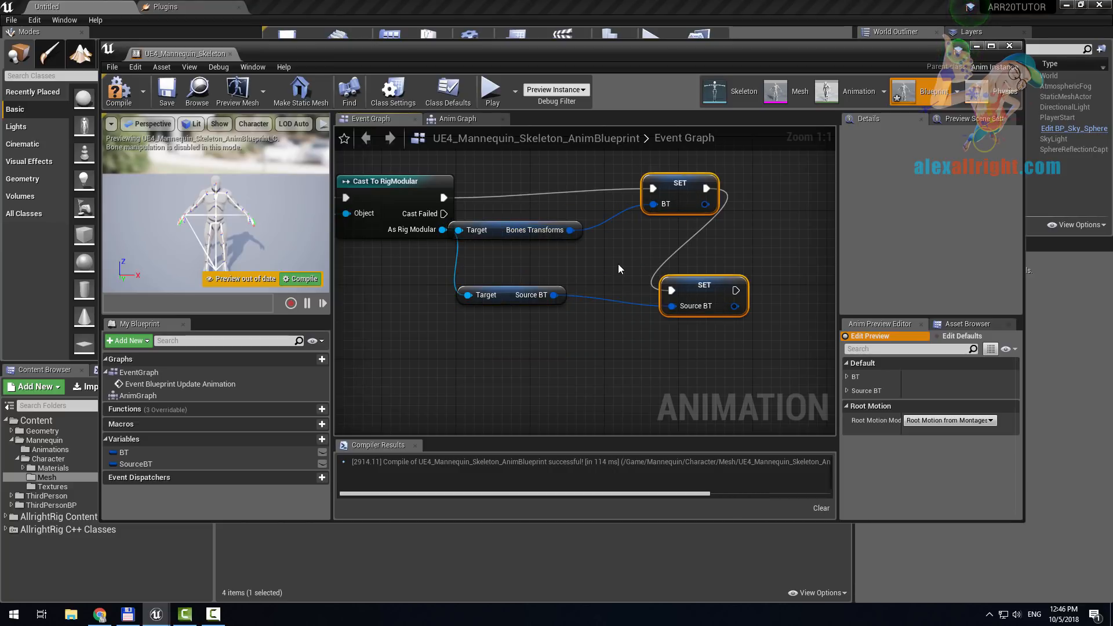
- Compile the animation blueprint and close its editor
left_click(119, 89)
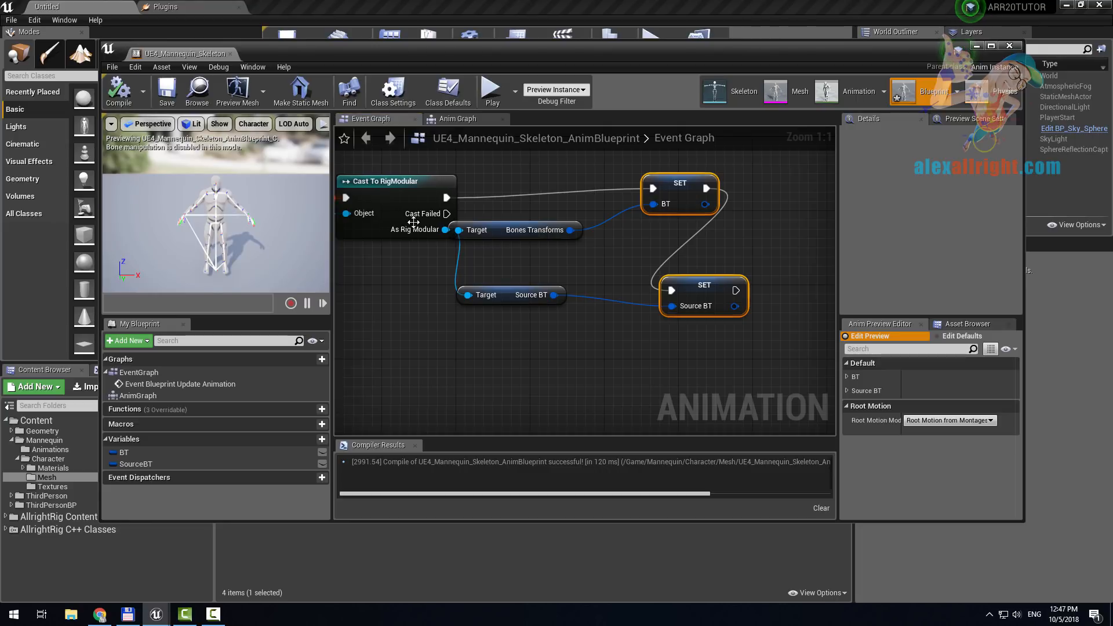
left_click(1010, 47)
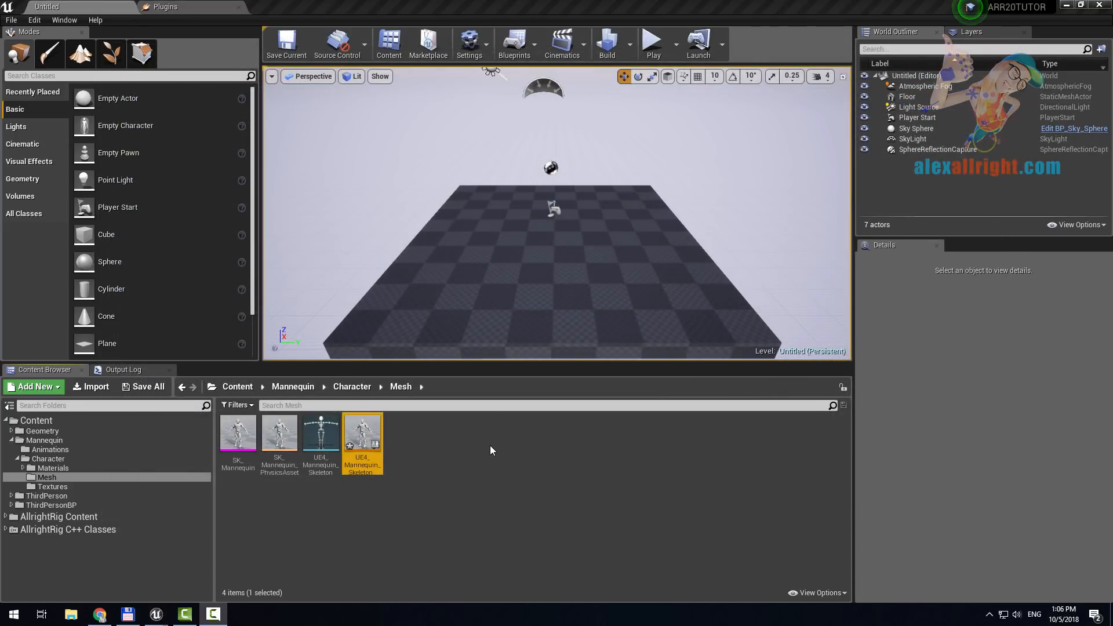
- Place the SK_Mannequin mesh on the level floor and open Allright Rig's RigTools, docking it beside Modes
left_click_drag(237, 435, 561, 263)
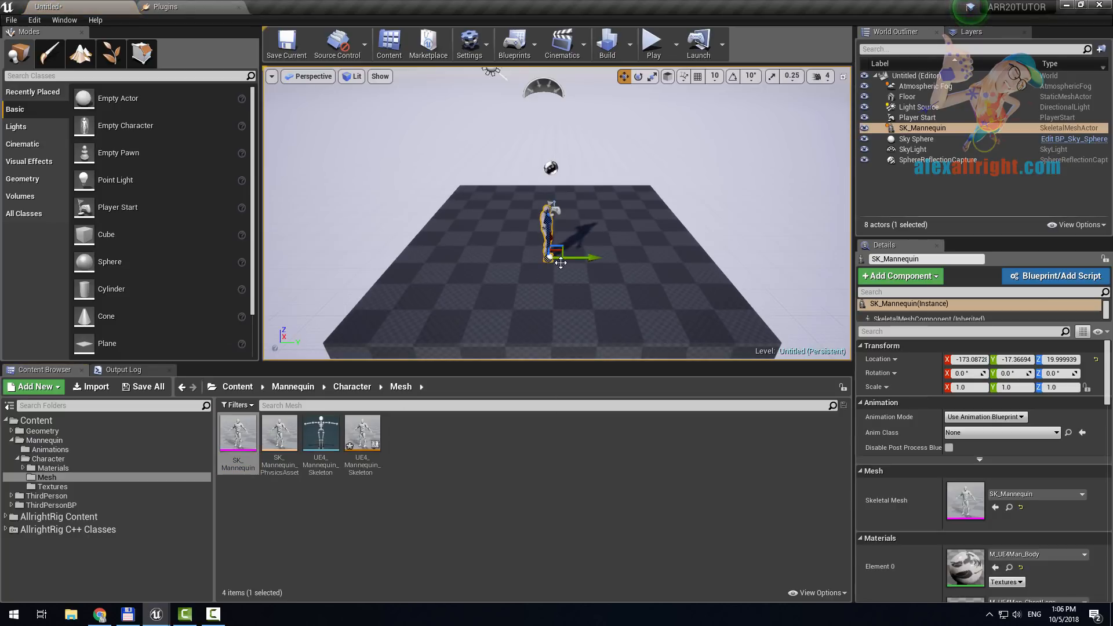
left_click(63, 20)
mouse_move(87, 342)
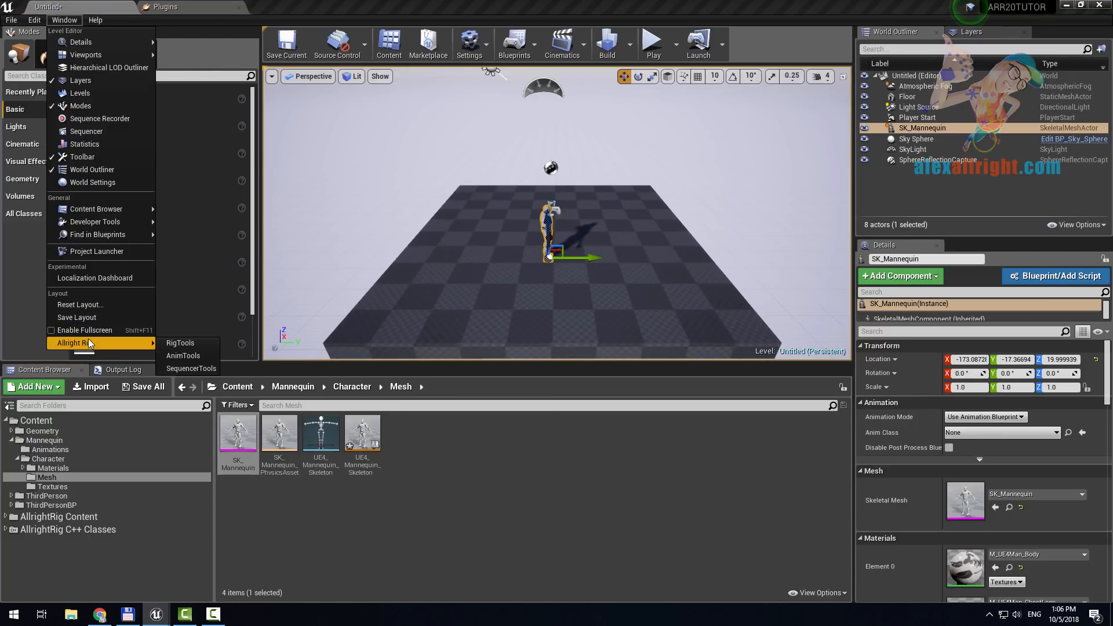
left_click(232, 344)
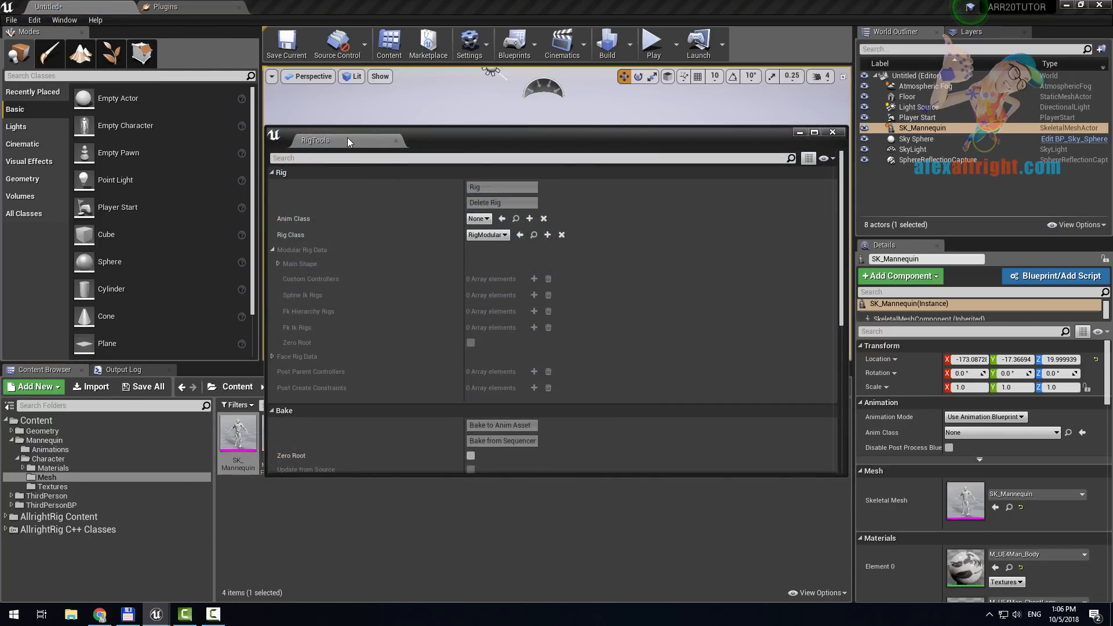
left_click_drag(346, 139, 120, 36)
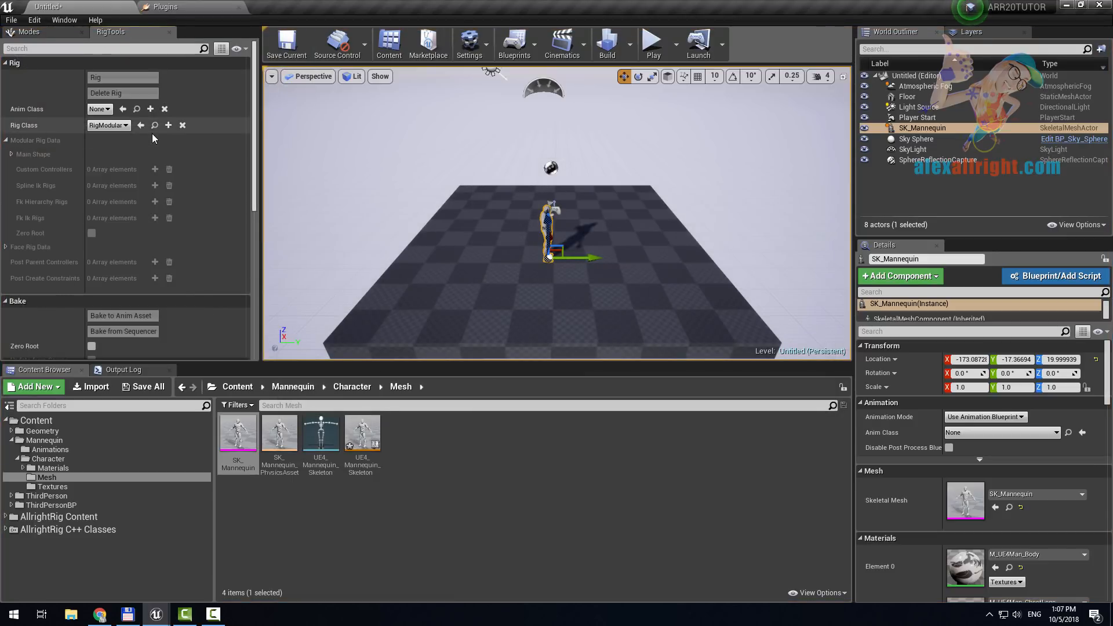
- Set the RigTools Anim Class to UE4_Mannequin_Skeleton_AnimBlueprint
scroll(154, 139, "down", 5)
scroll(203, 193, "up", 4)
scroll(200, 190, "up", 2)
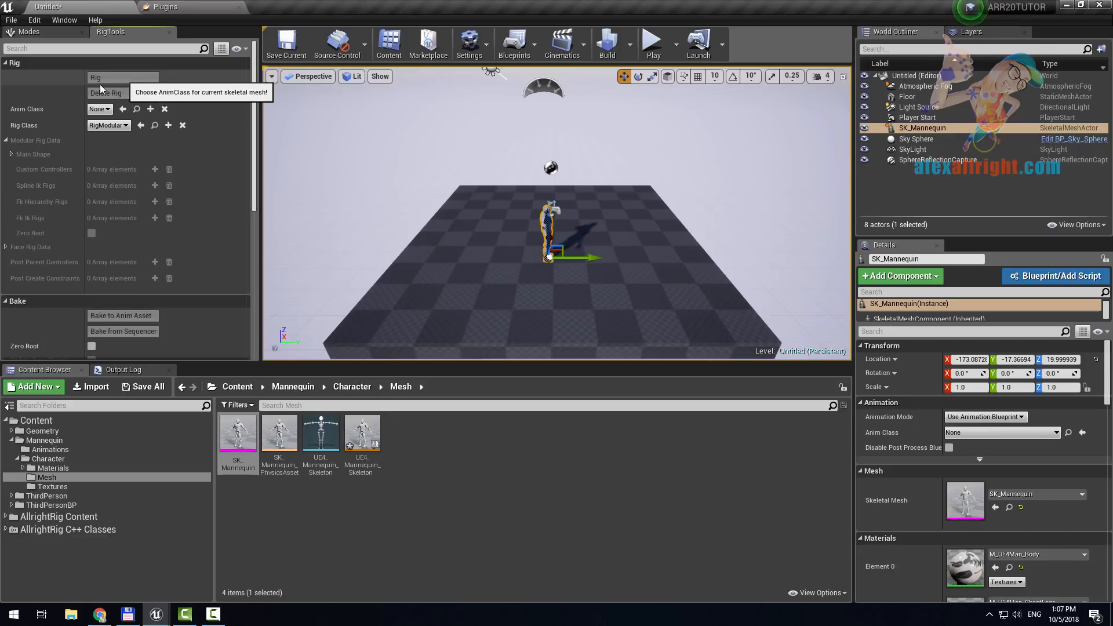
left_click(100, 110)
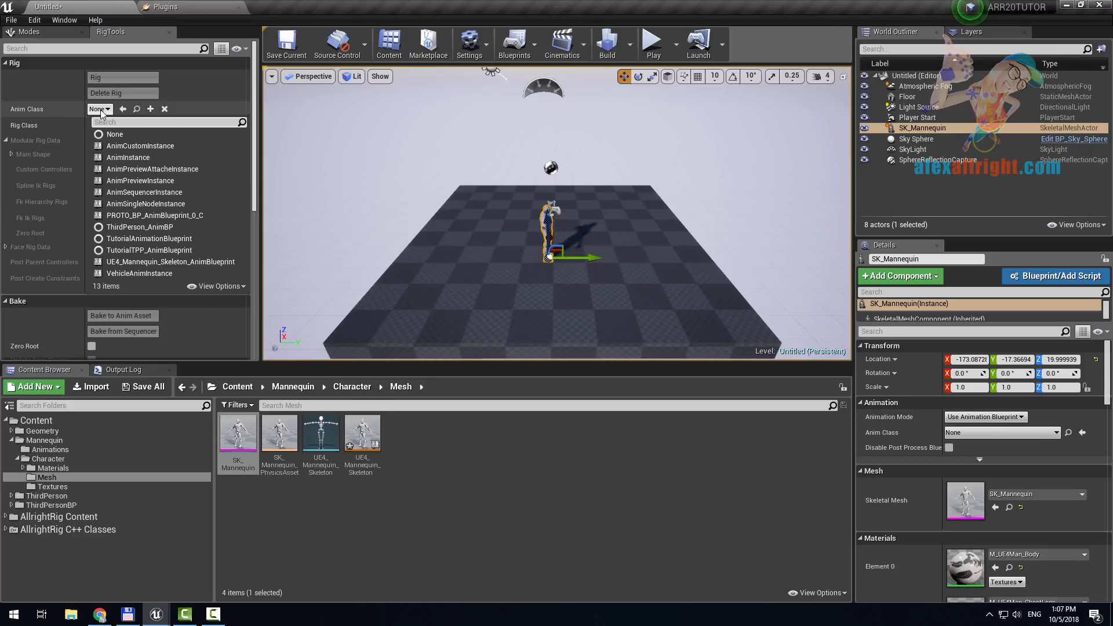
type("man")
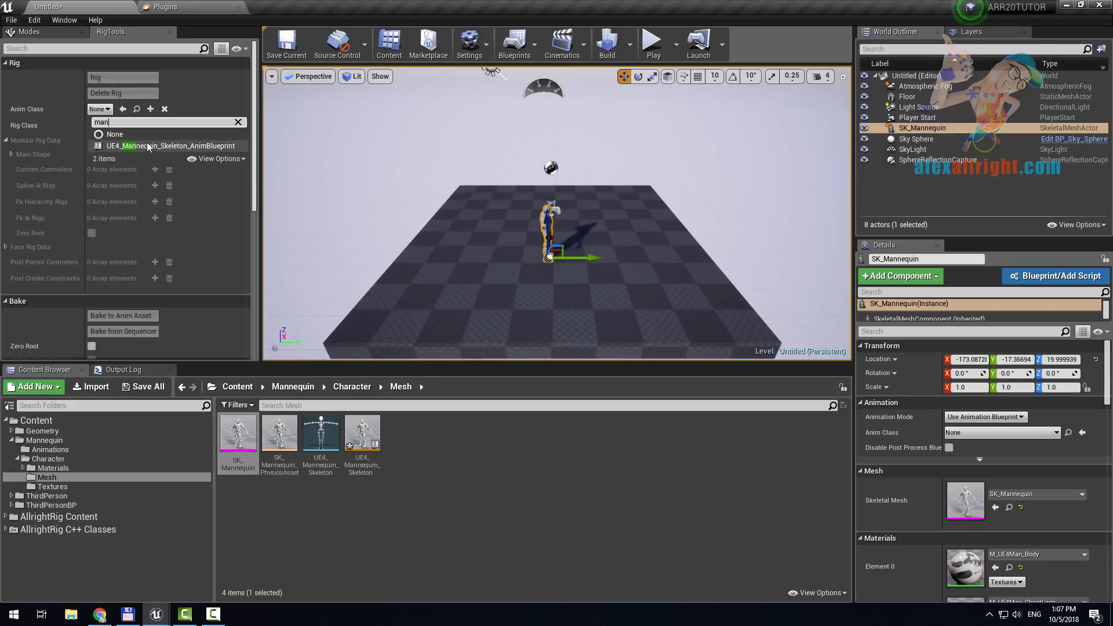
left_click(154, 146)
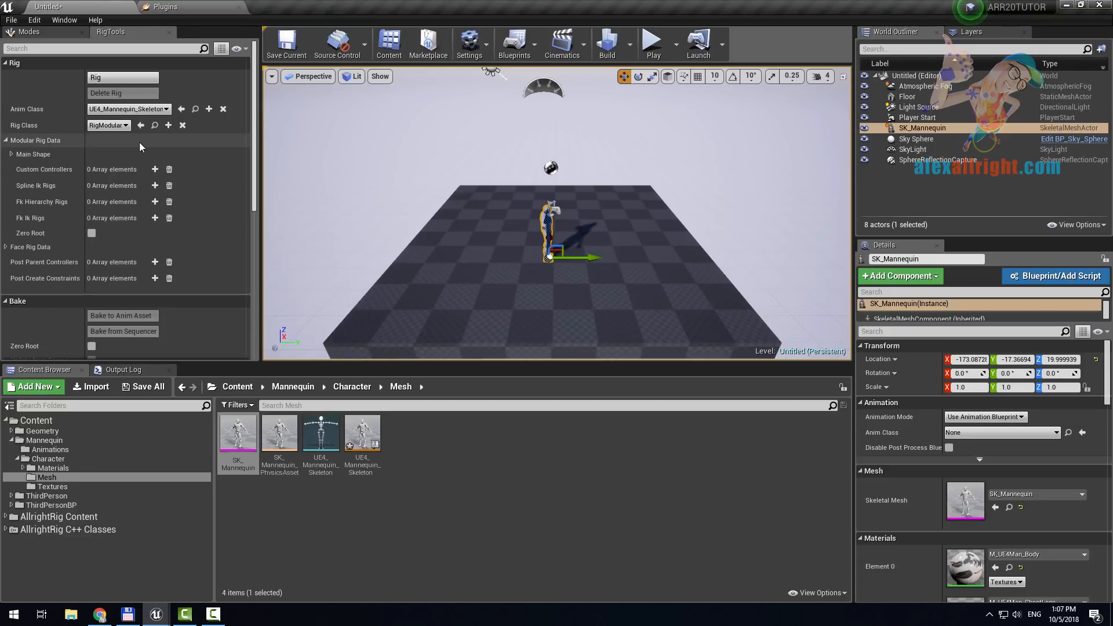
- Generate the mannequin's rig and test its Main controller by moving it along X to about -161.6
left_click(124, 77)
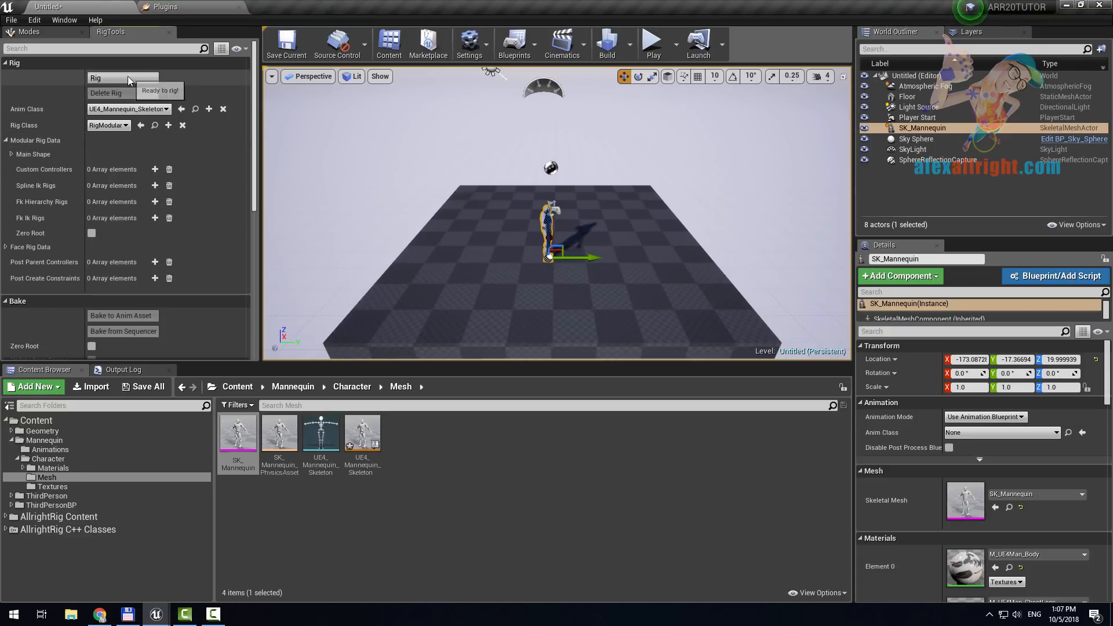
right_click_drag(652, 246, 586, 174)
left_click(556, 320)
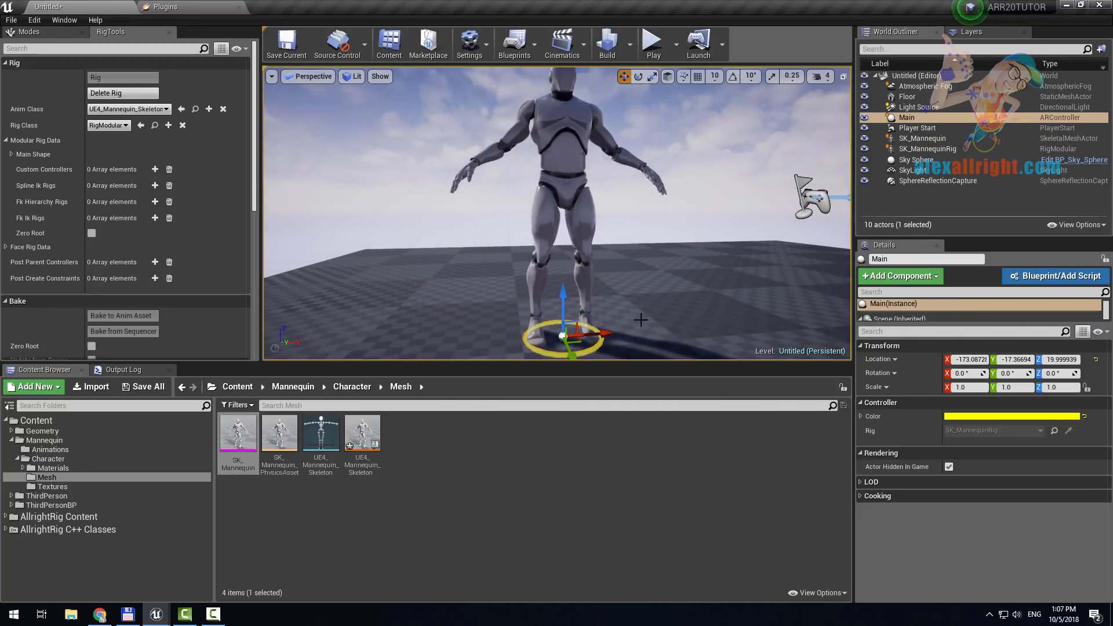
mouse_move(603, 334)
left_mouse_down()
mouse_move(551, 335)
mouse_move(625, 334)
left_mouse_up()
mouse_move(687, 203)
right_mouse_down()
mouse_move(658, 232)
mouse_move(675, 212)
right_mouse_up()
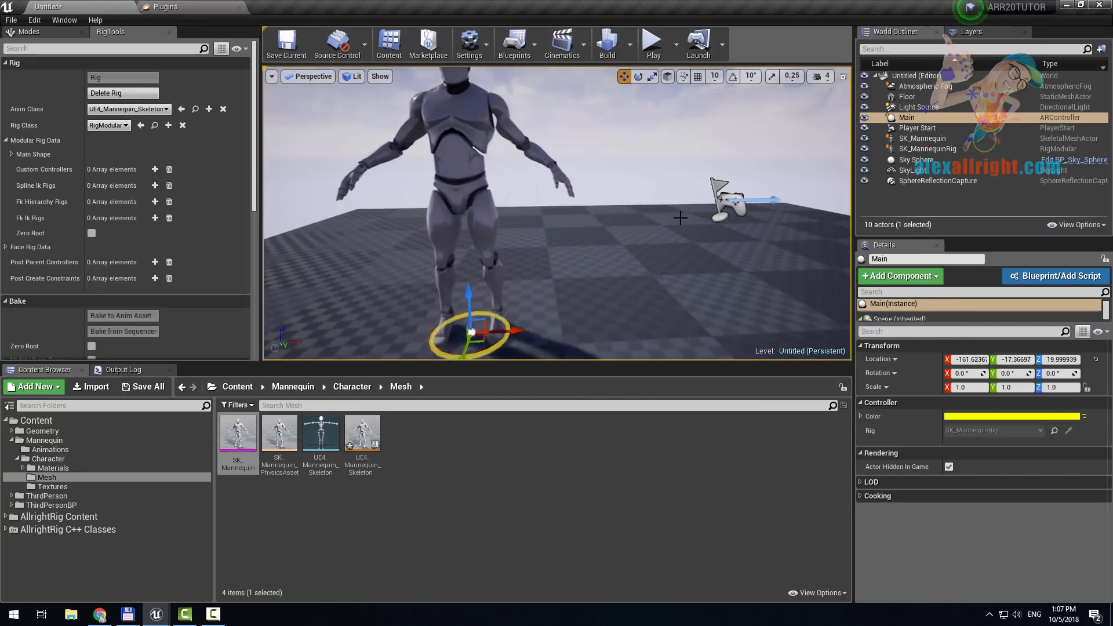
- Delete the test rig and rebuild it with one custom controller for the pelvis bone, parented to Main
left_click(110, 93)
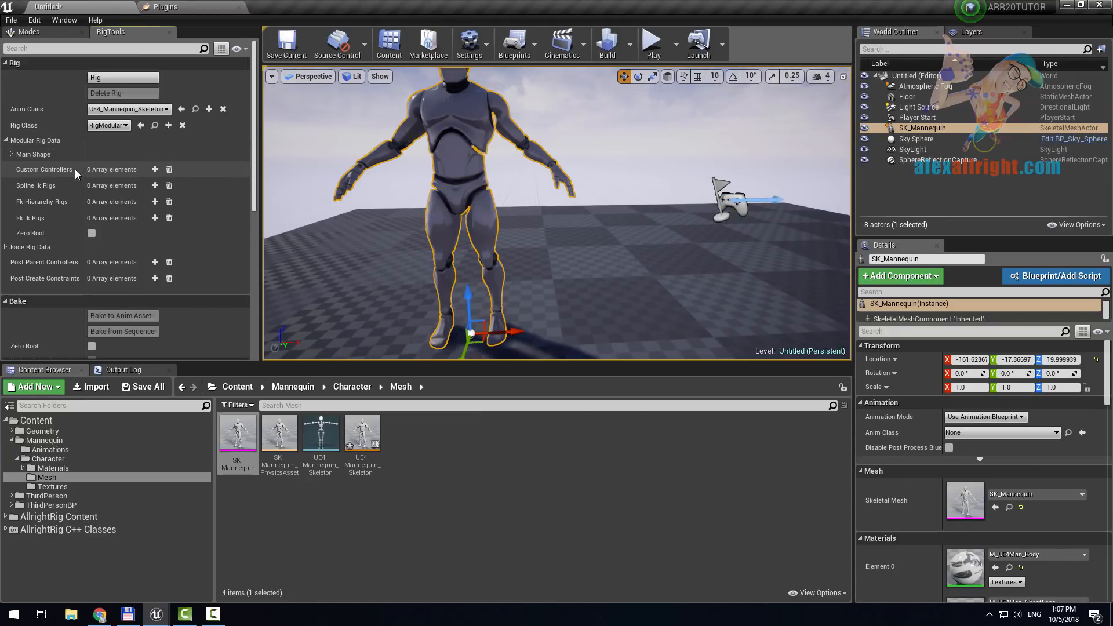
left_click(155, 169)
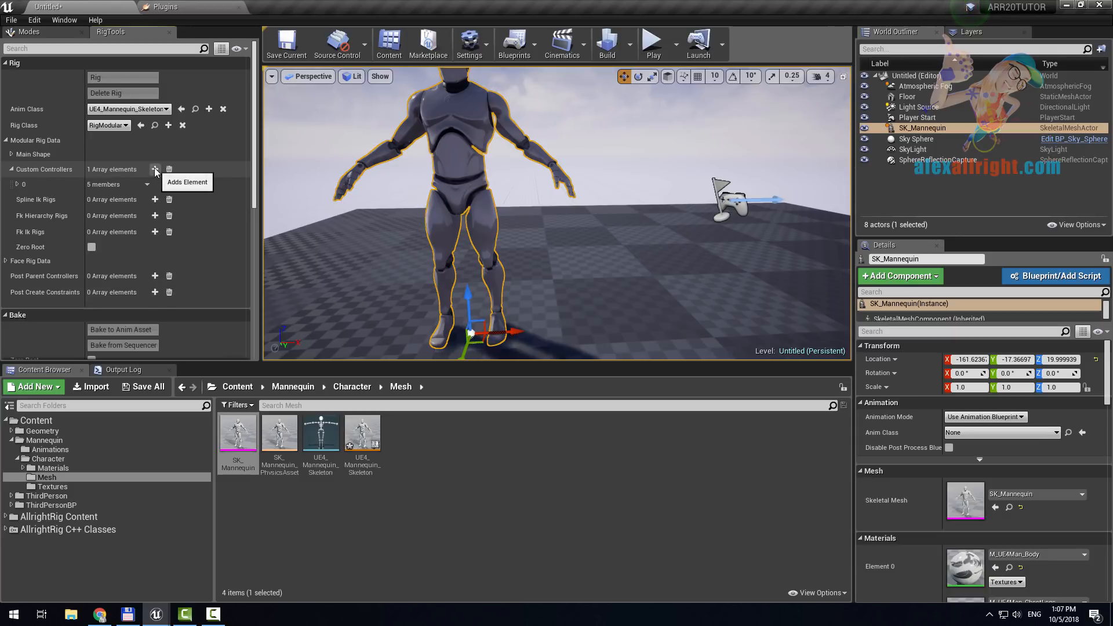
left_click(17, 184)
left_click(128, 200)
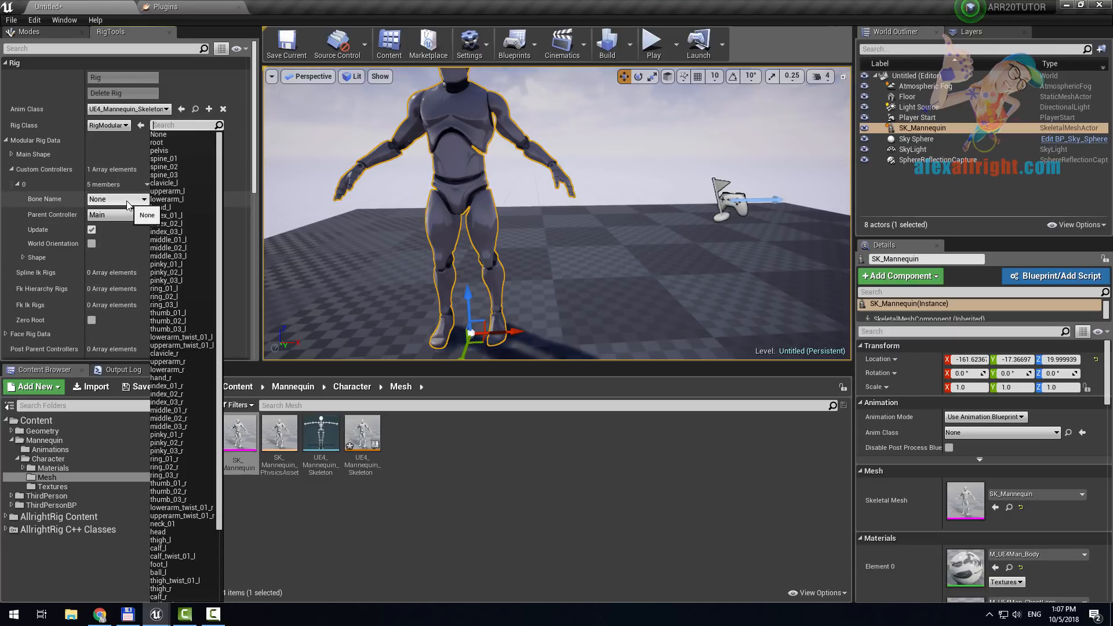
left_click(176, 150)
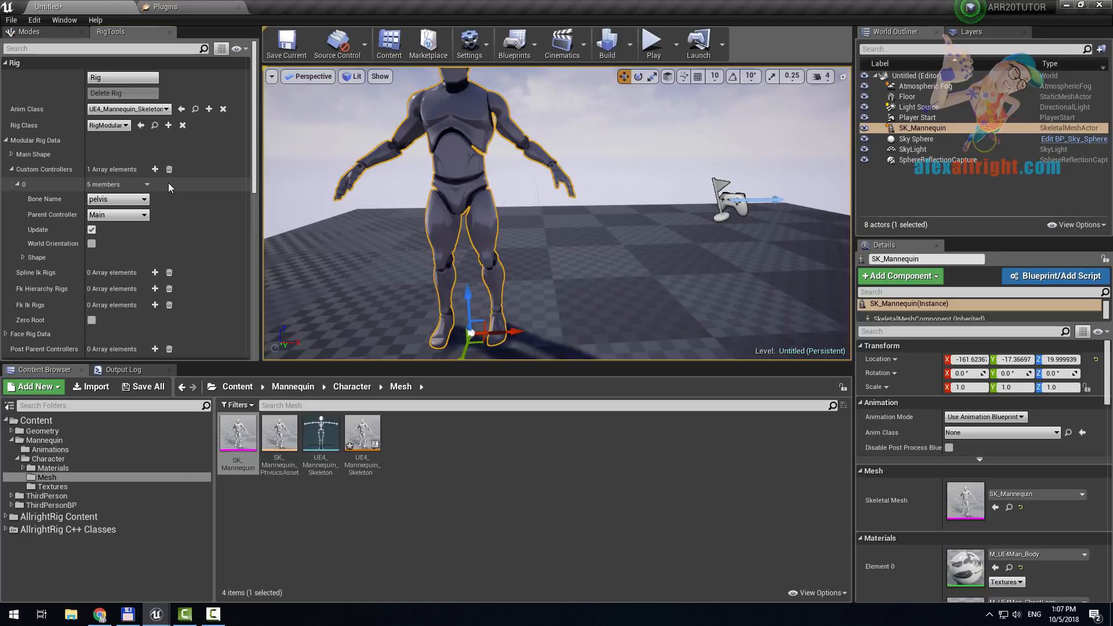
left_click(133, 77)
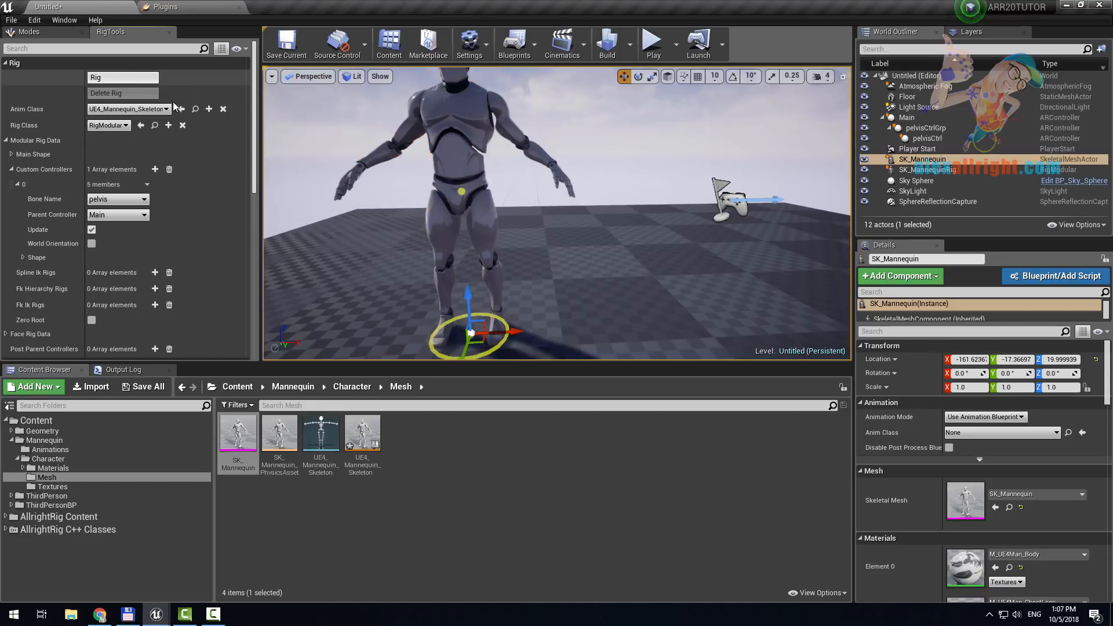
- Select the pelvis controller and test it by moving it about 8 units along its Z axis
left_click(498, 313)
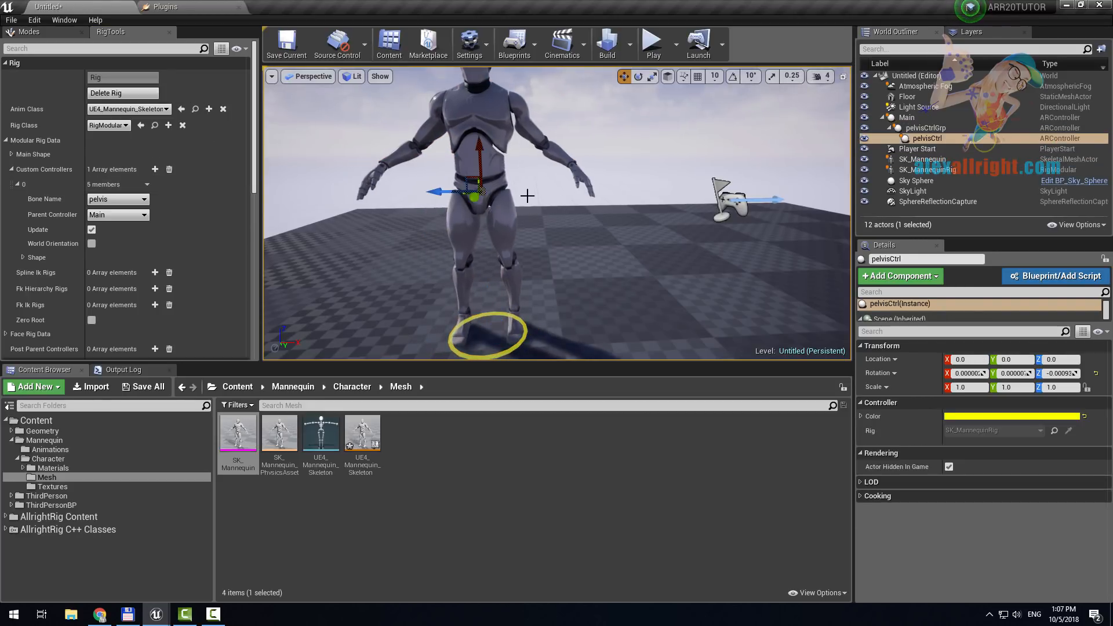
left_click_drag(452, 192, 437, 196)
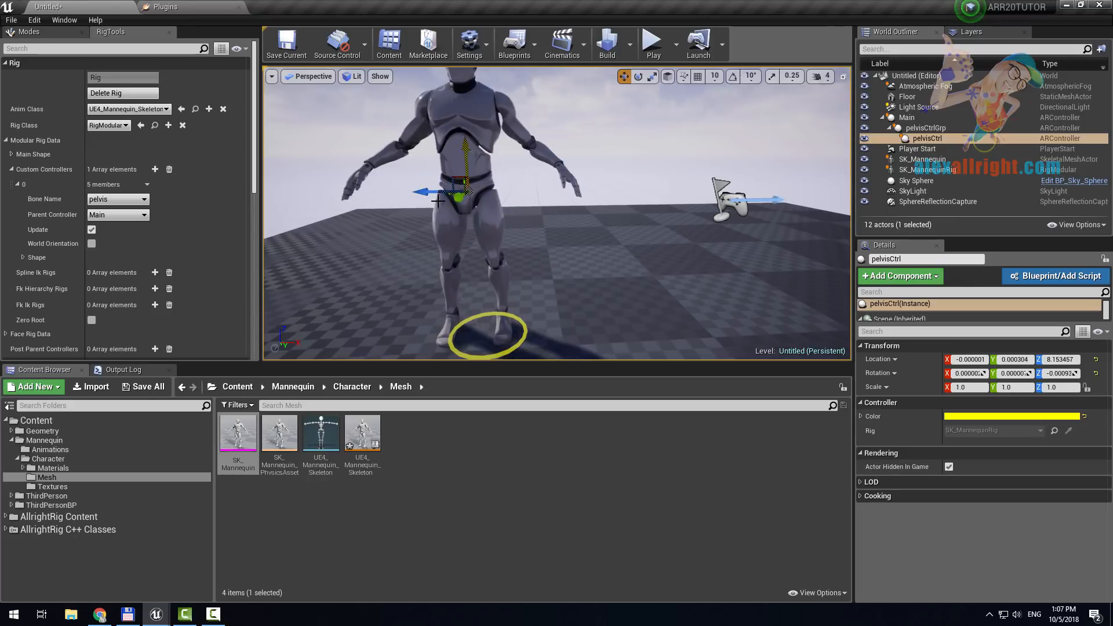
scroll(498, 219, "up", 3)
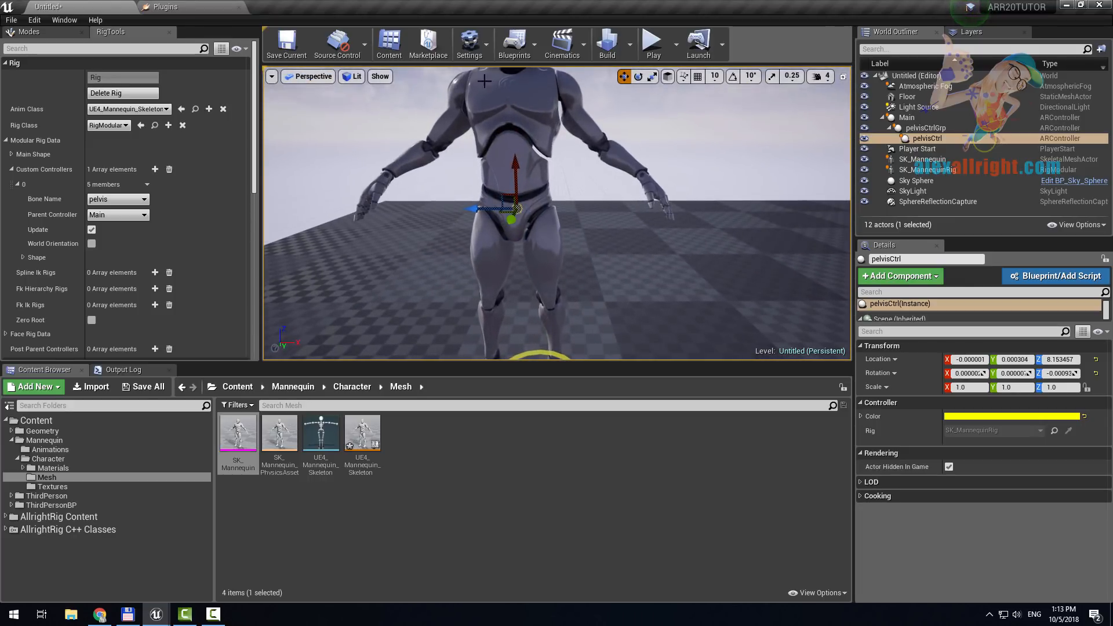
right_click_drag(518, 134, 578, 162)
- Delete the rig and set the pelvis custom controller's shape to SM_Circle
left_click(123, 93)
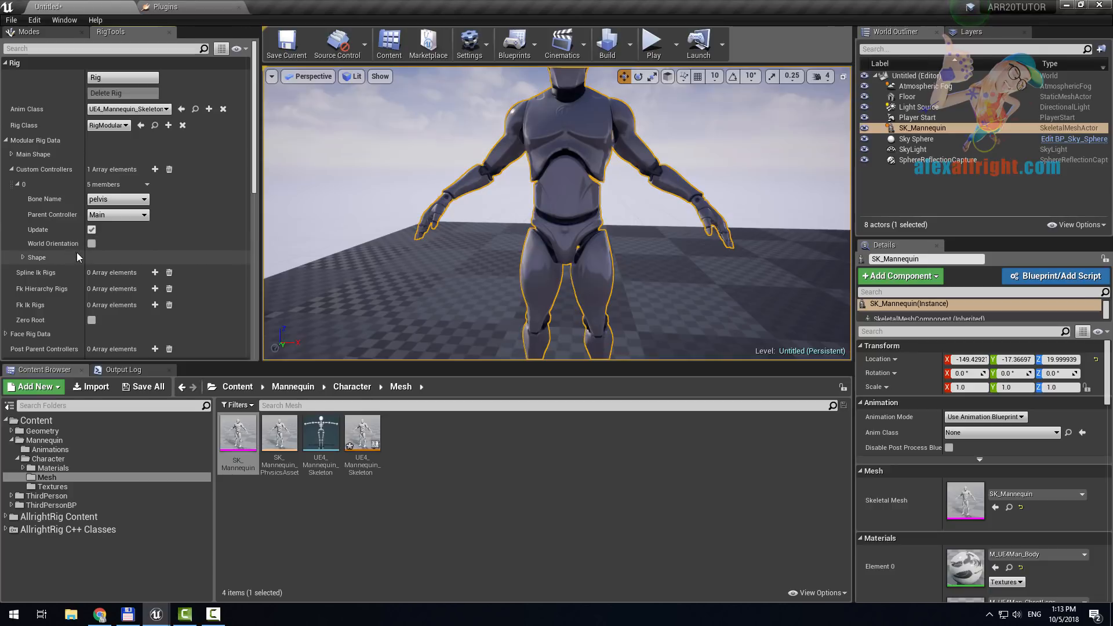
left_click(22, 258)
scroll(39, 280, "down", 1)
left_click(187, 261)
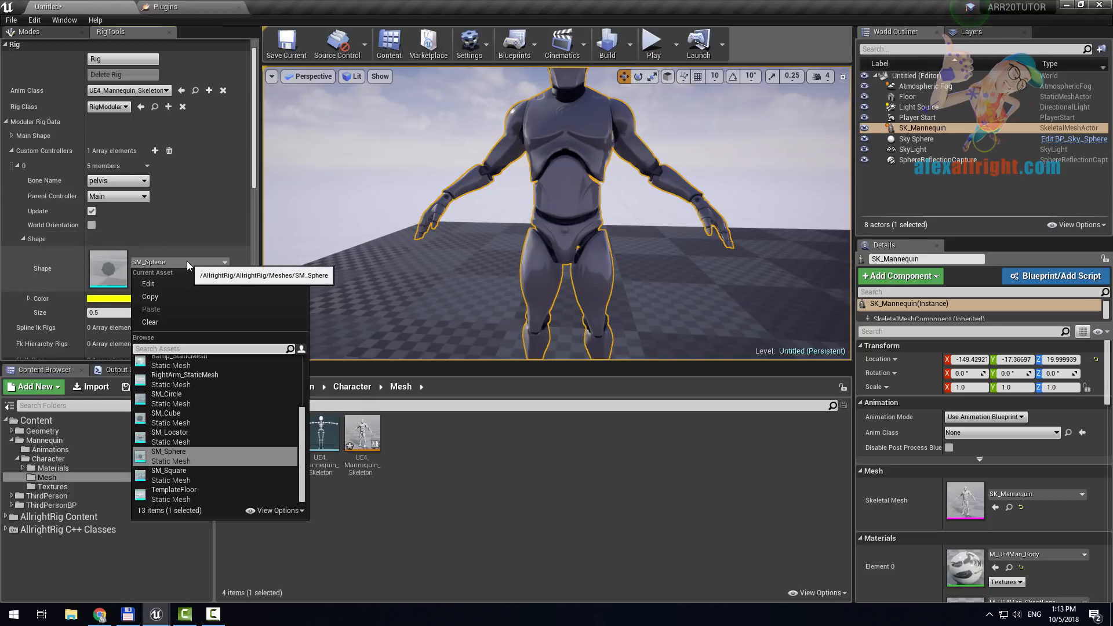
type("sm")
left_click(186, 360)
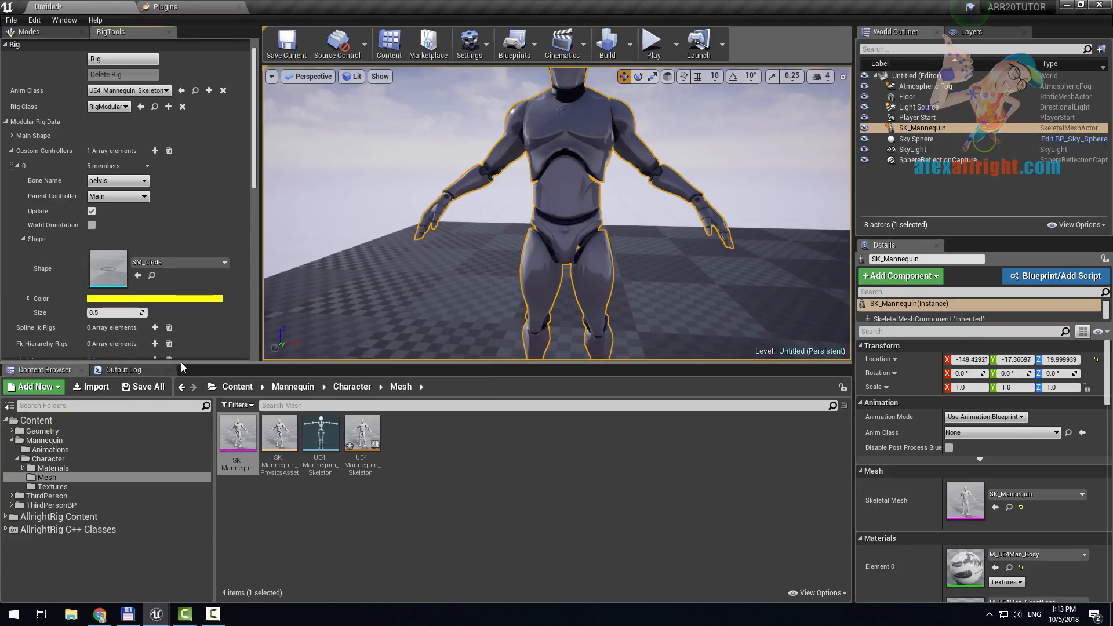
- Filter the pelvis controller's shape choices by "sm" to view the available controller meshes, keeping SM_Circle
left_click(164, 261)
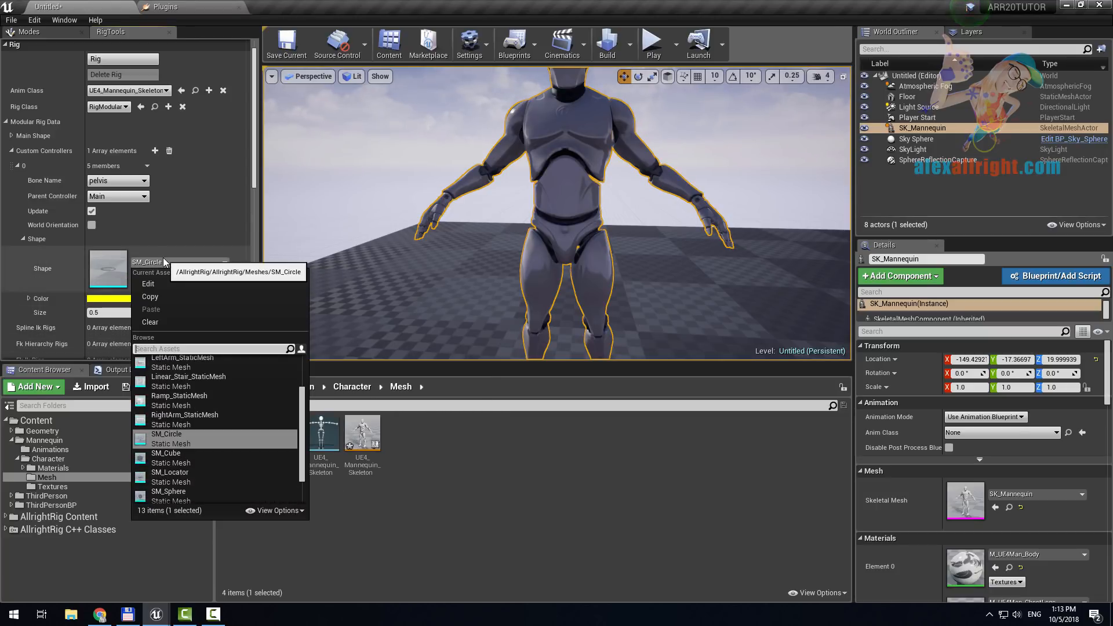
type("sm")
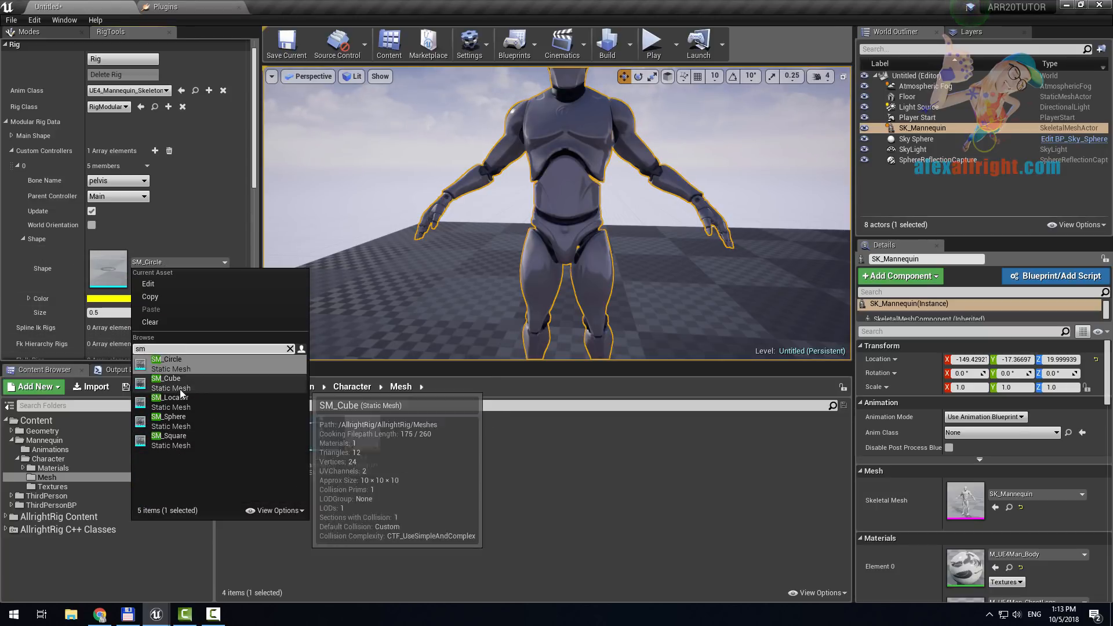
left_click(347, 498)
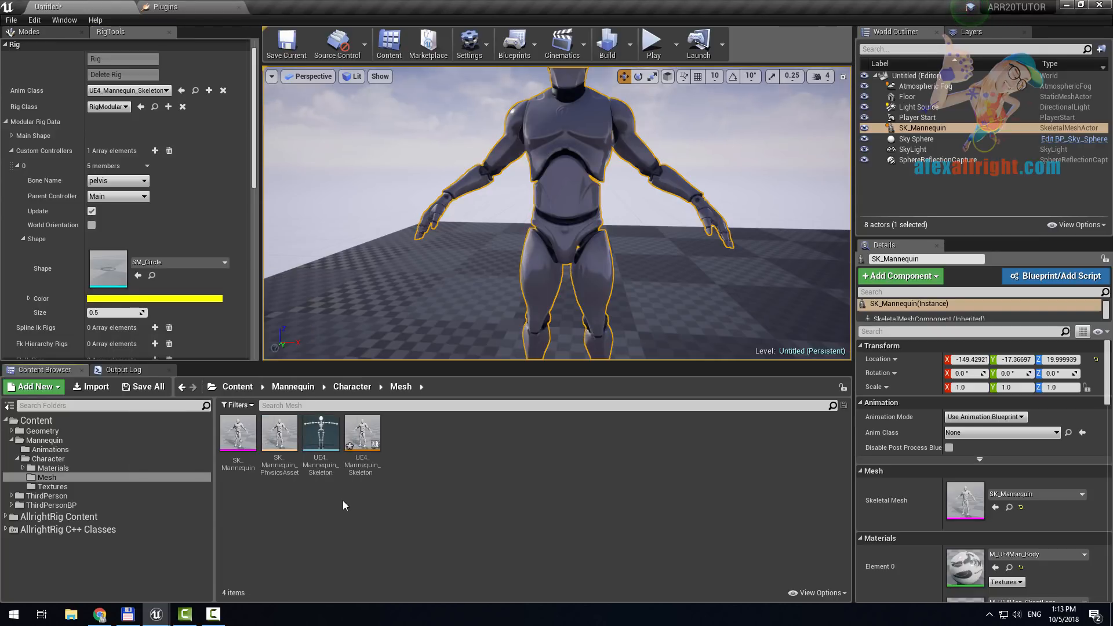
- Check the Show Plugin Content option and browse the AllrightRig Content's Meshes folder for the supplied controller shapes
left_click(810, 593)
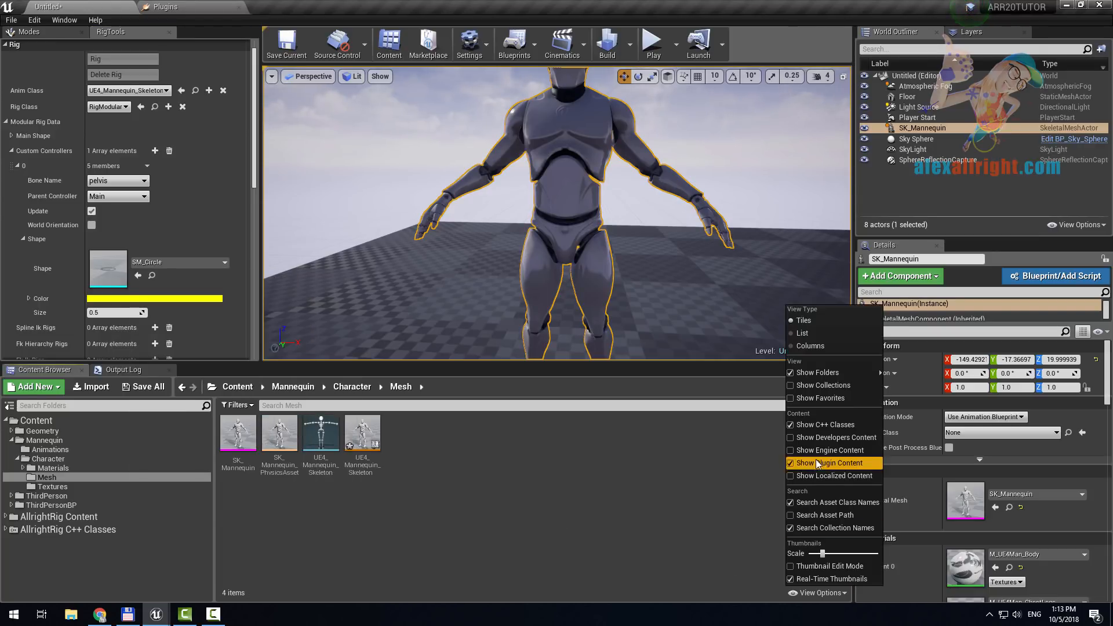
left_click(791, 466)
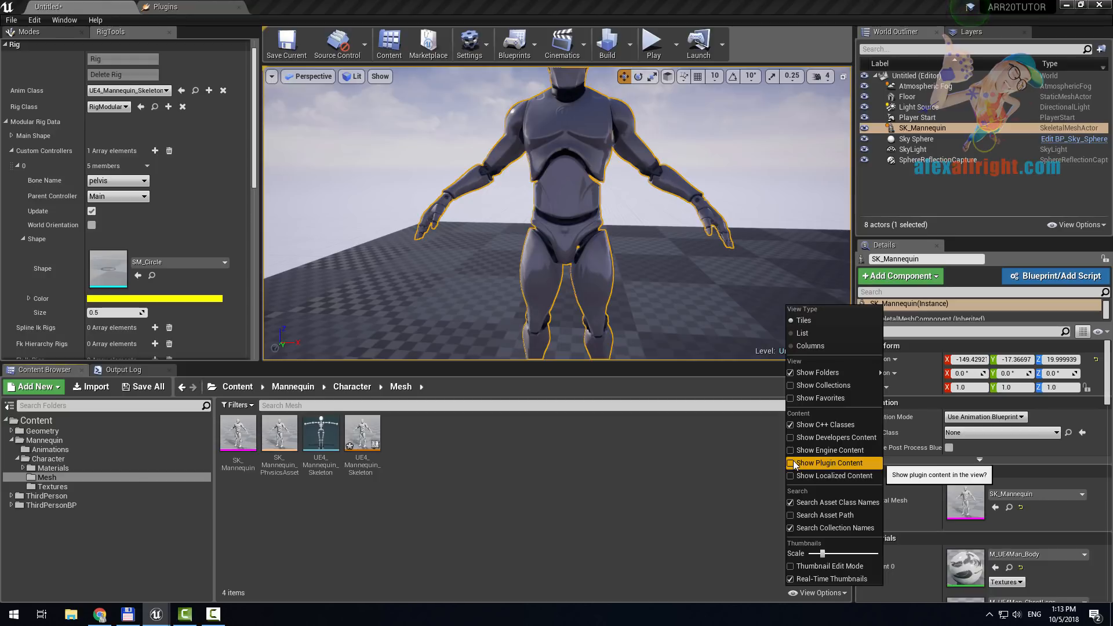
left_click(47, 519)
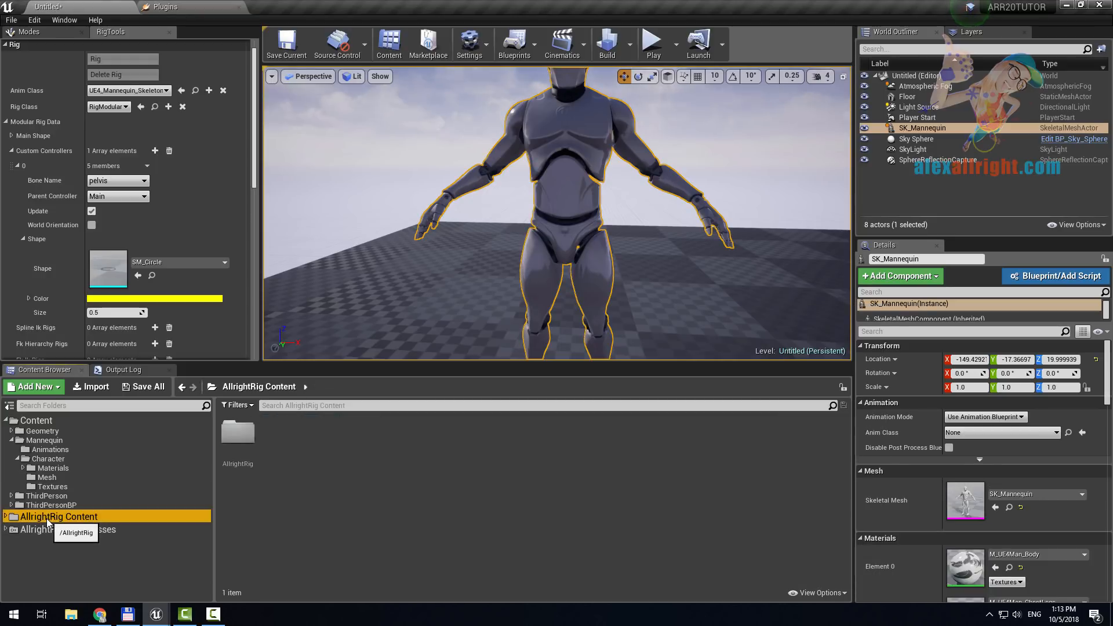
double_click(238, 435)
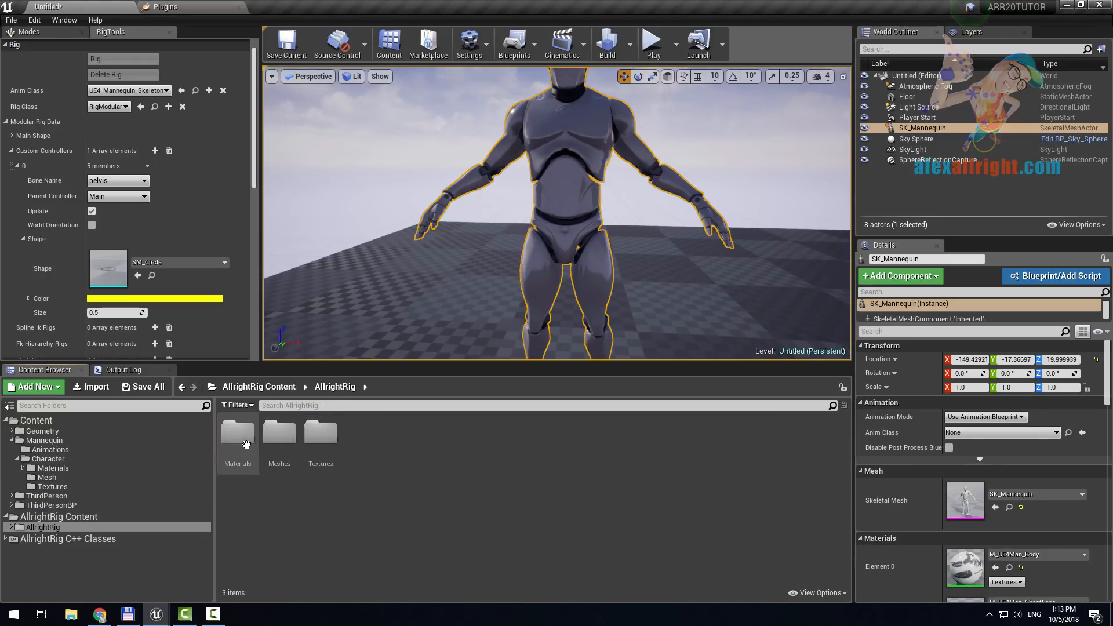
double_click(280, 440)
left_click(332, 524)
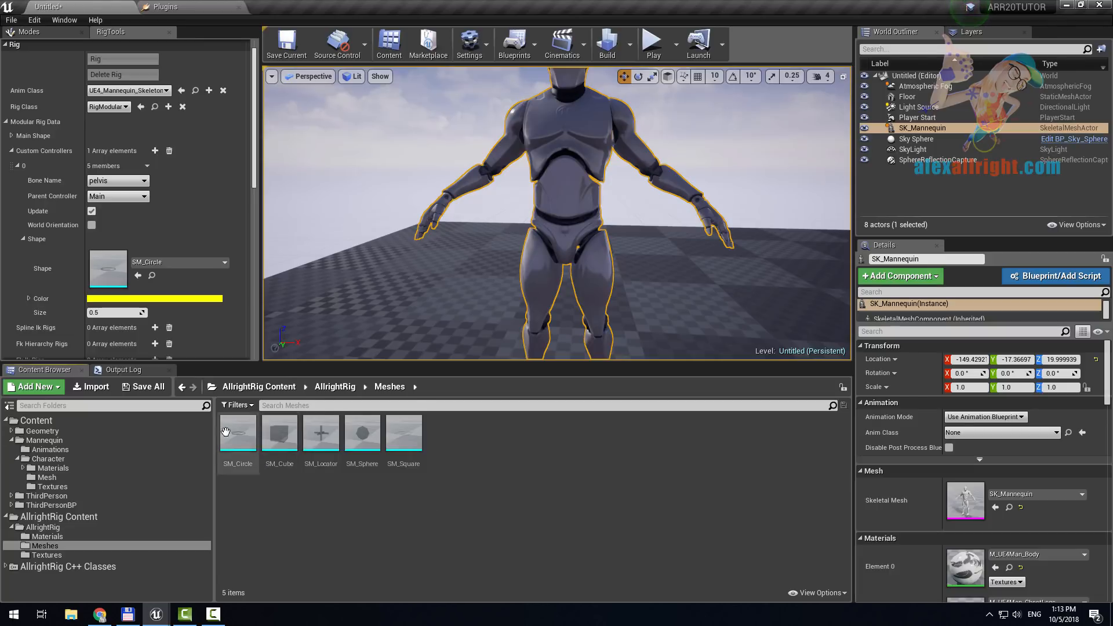
left_click(405, 444)
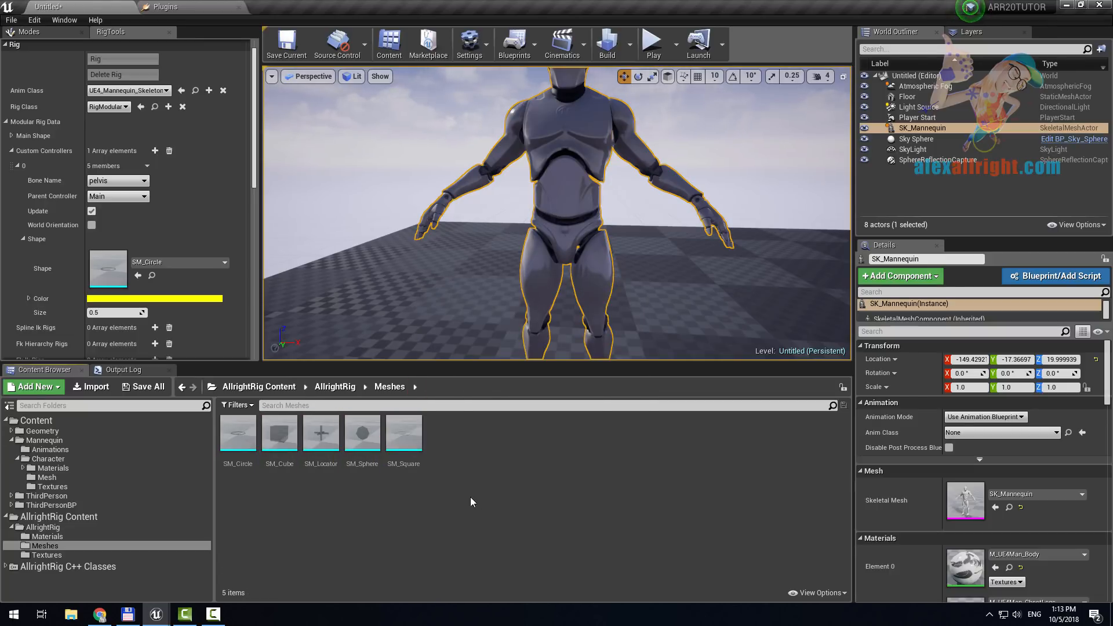
- Set the pelvis controller's shape size to 3.0 and generate the rig
scroll(570, 215, "down", 4)
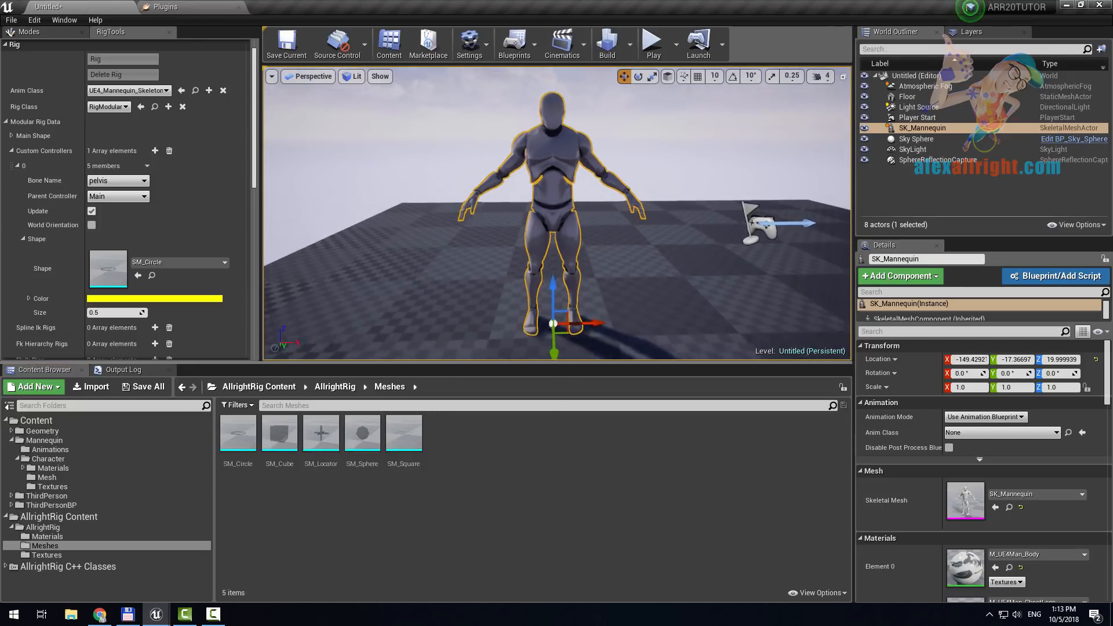
scroll(116, 261, "down", 3)
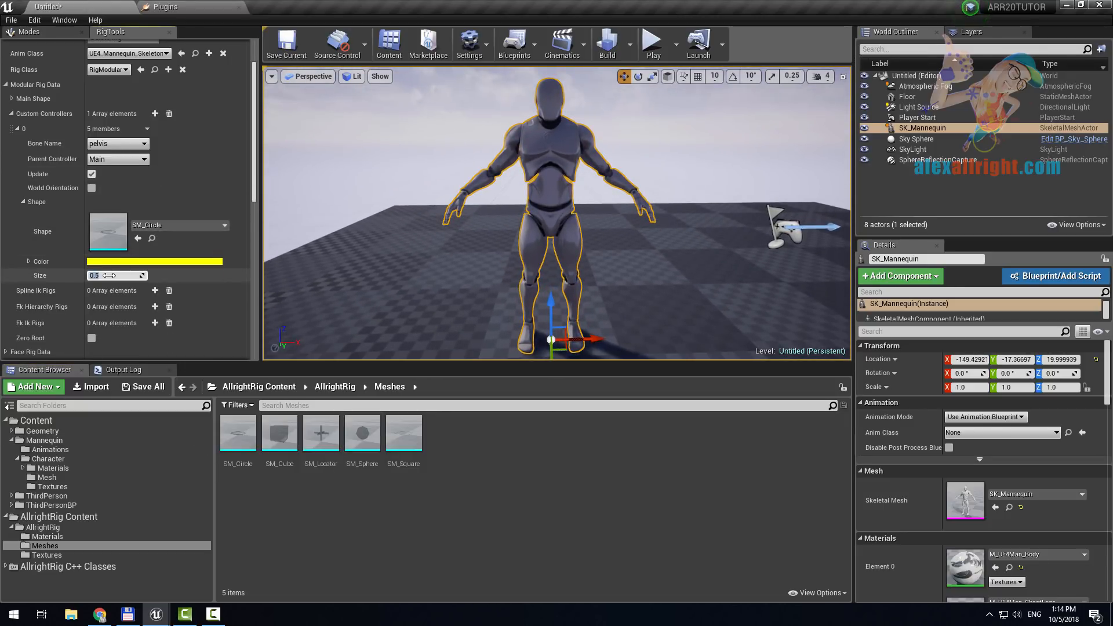
scroll(109, 275, "up", 3)
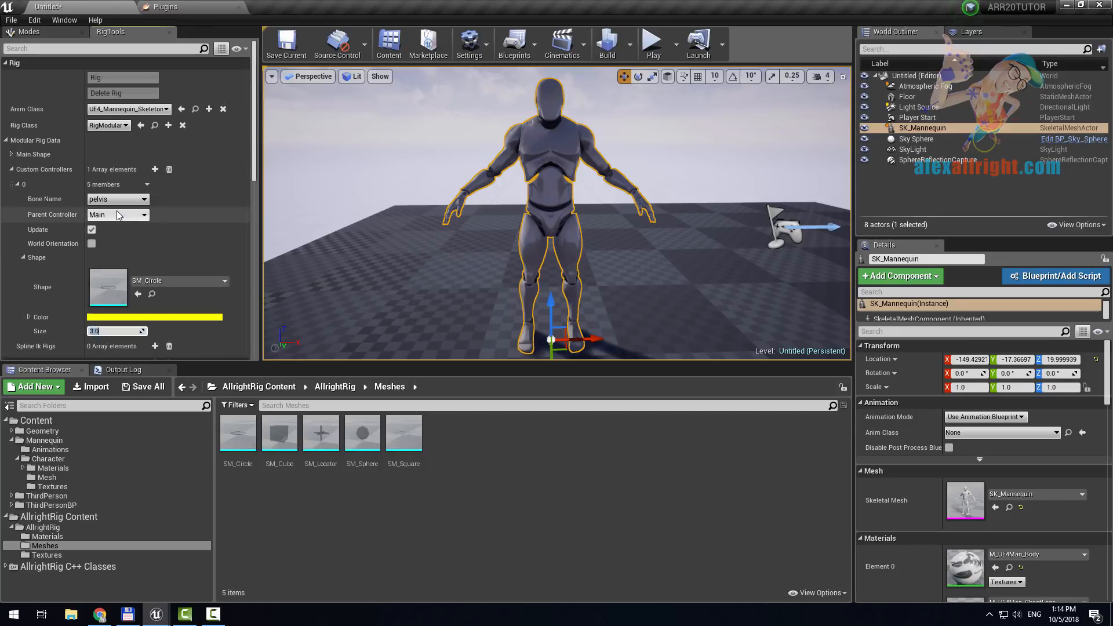
left_click(120, 79)
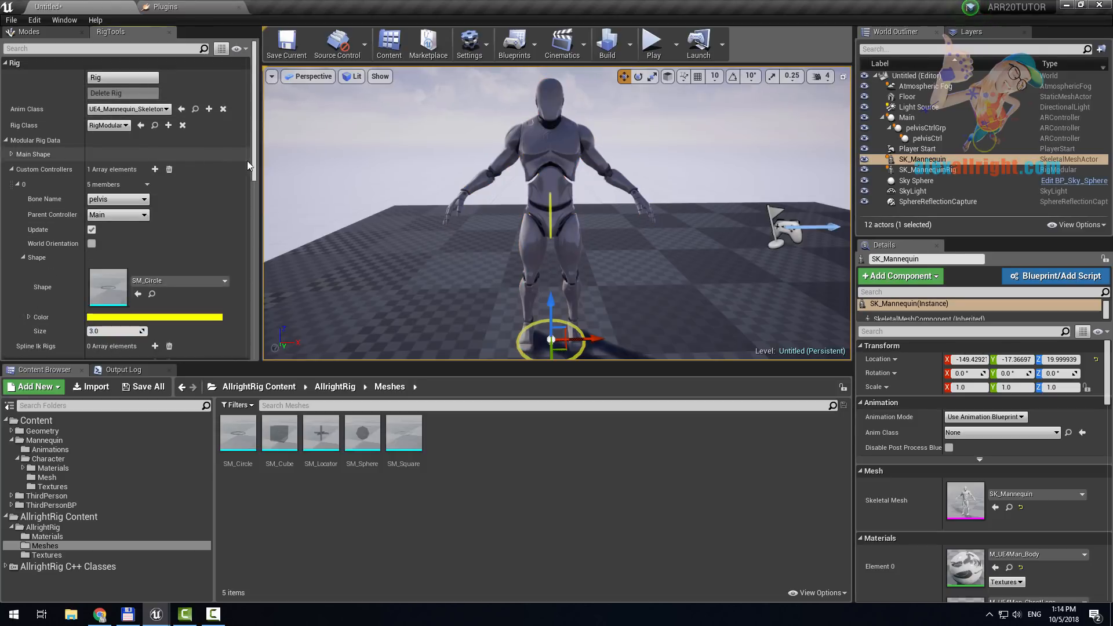
- Select the pelvis controller and inspect its circle's orientation at the hips from several angles
mouse_move(607, 233)
right_mouse_down()
mouse_move(719, 234)
mouse_move(603, 229)
right_mouse_up()
key("w")
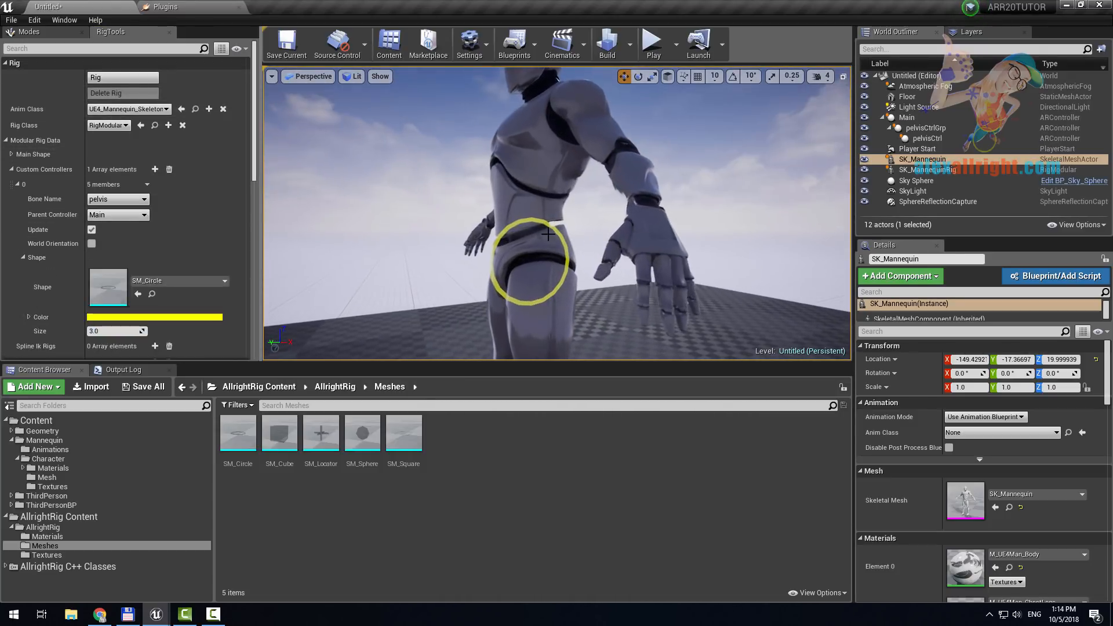
left_click(535, 220)
right_click_drag(530, 196, 580, 196)
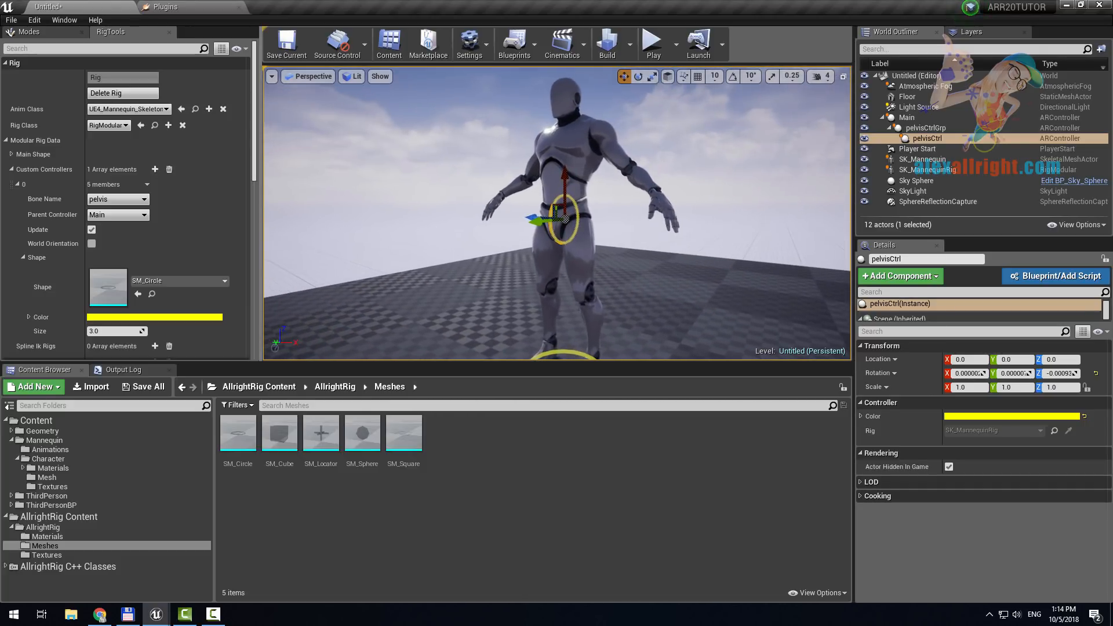
key("f")
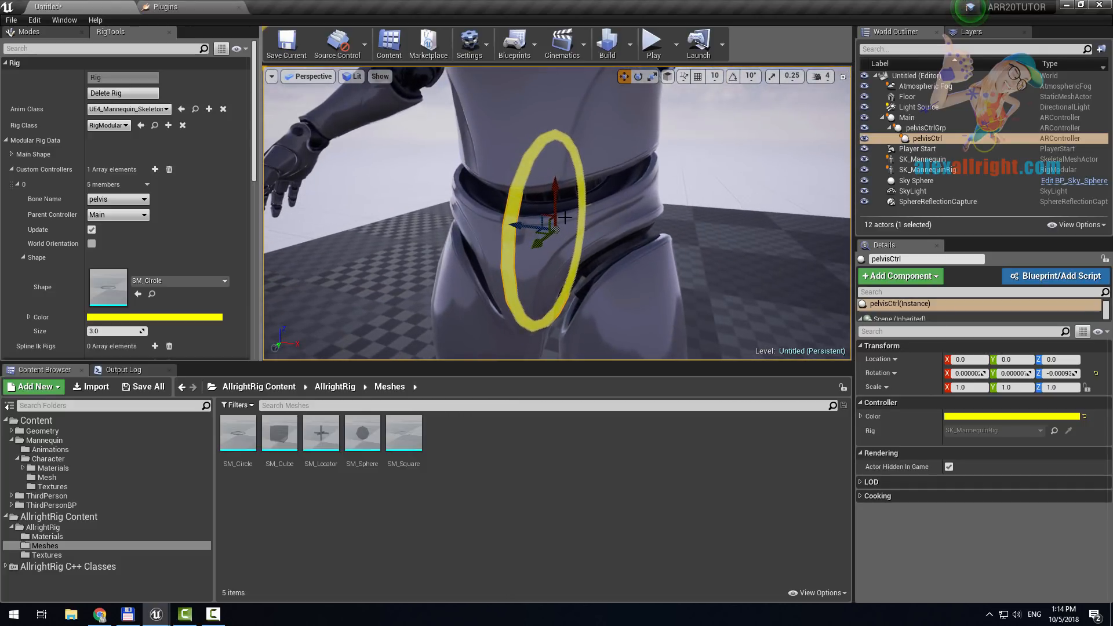
mouse_move(581, 220)
right_mouse_down()
mouse_move(603, 222)
mouse_move(571, 219)
right_mouse_up()
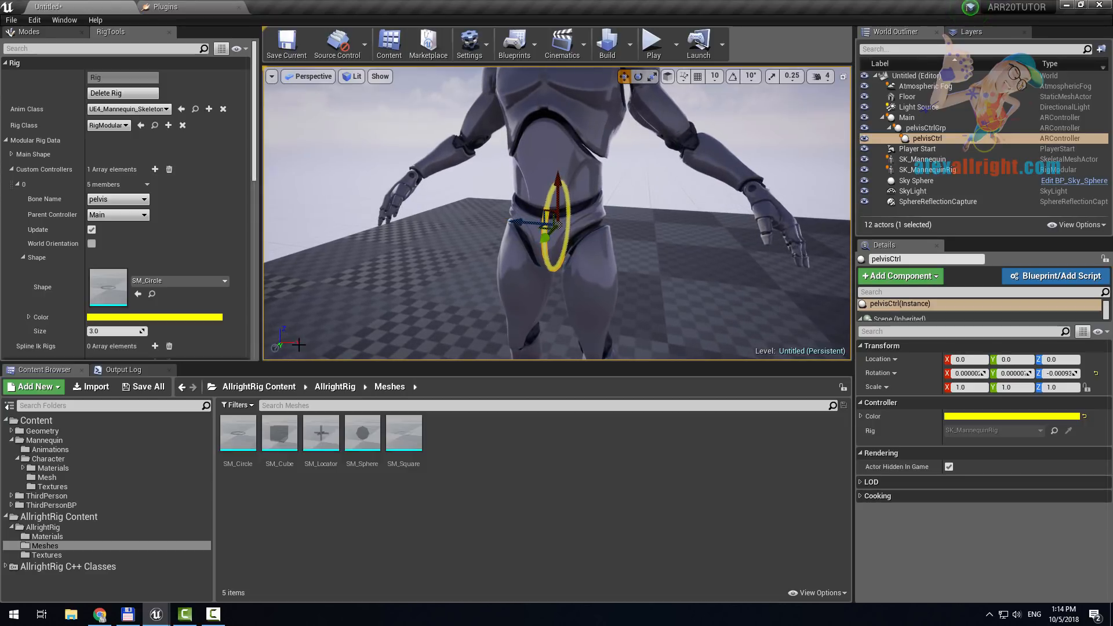
right_click_drag(314, 338, 299, 332)
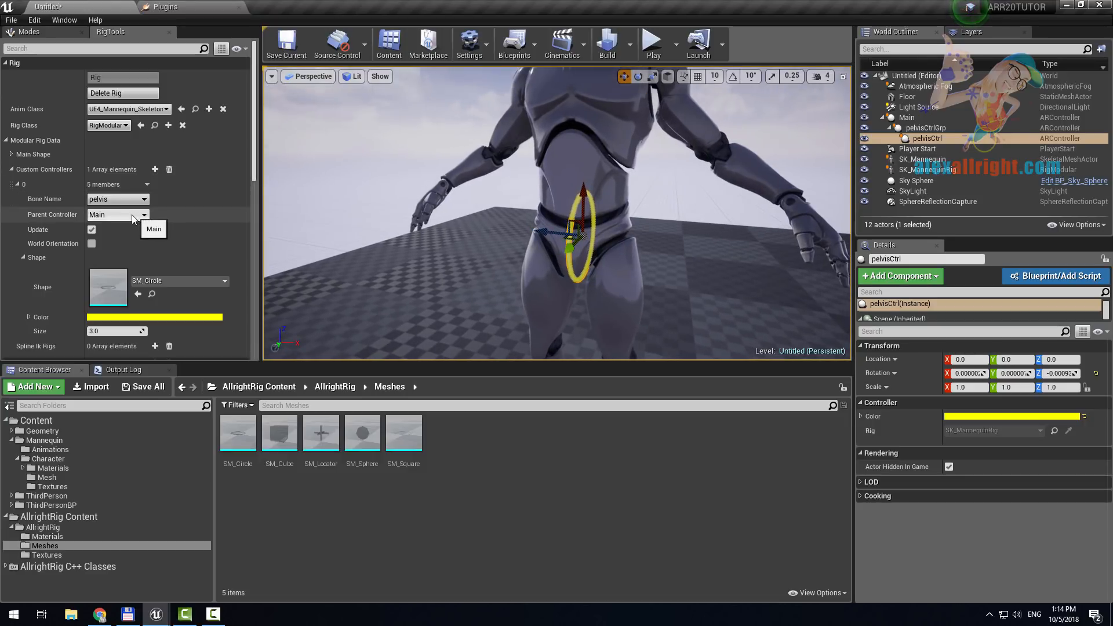
- Enable World Orientation for the pelvis custom controller, then delete and regenerate the rig
right_click_drag(405, 244, 401, 208)
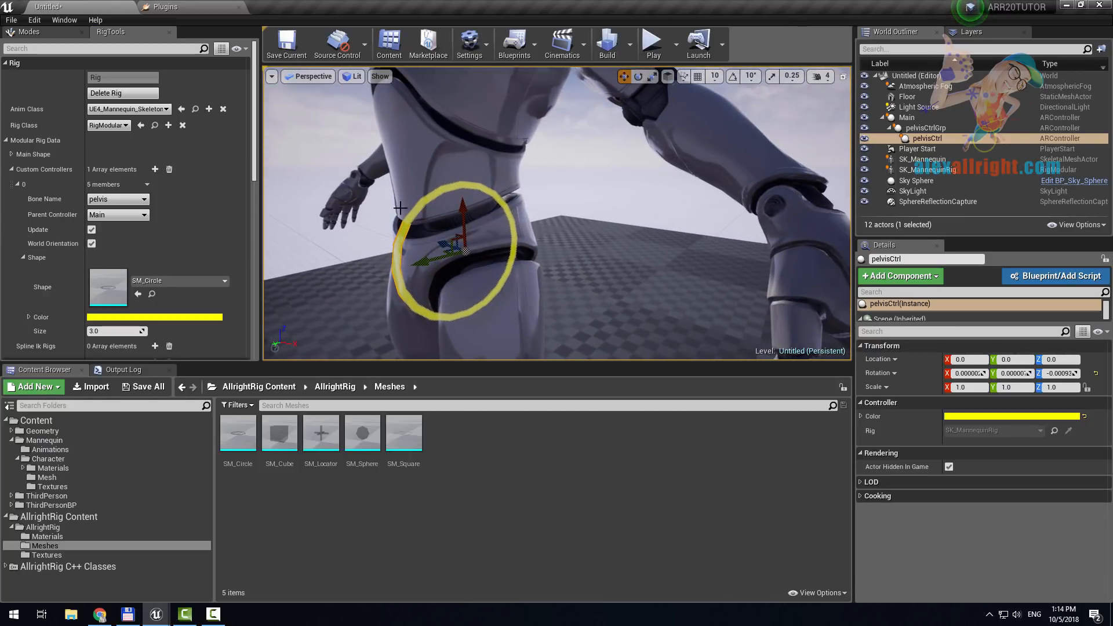
right_click_drag(530, 180, 460, 206)
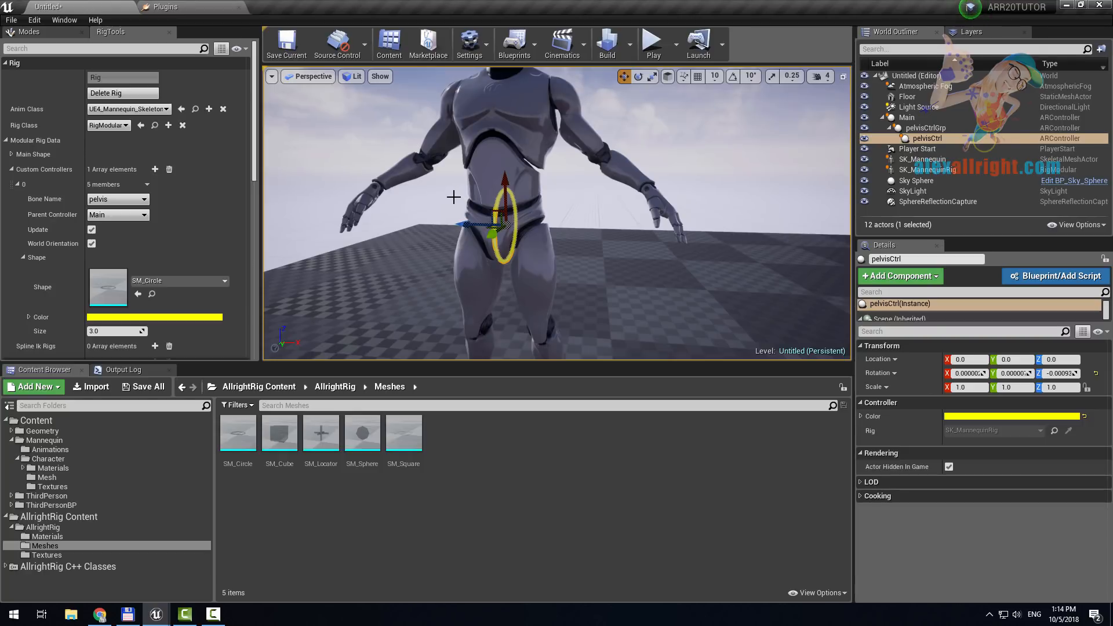
left_click(123, 93)
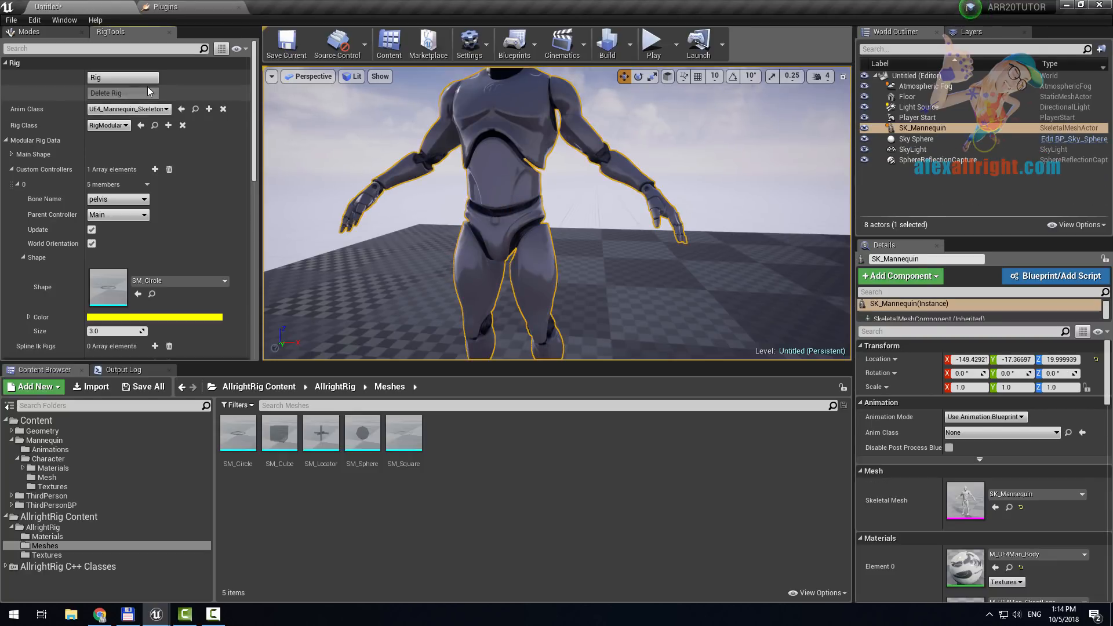
left_click(118, 80)
- Select the regenerated pelvis controller and check the alignment of its circle and axes around the hips
right_click_drag(676, 224, 588, 205)
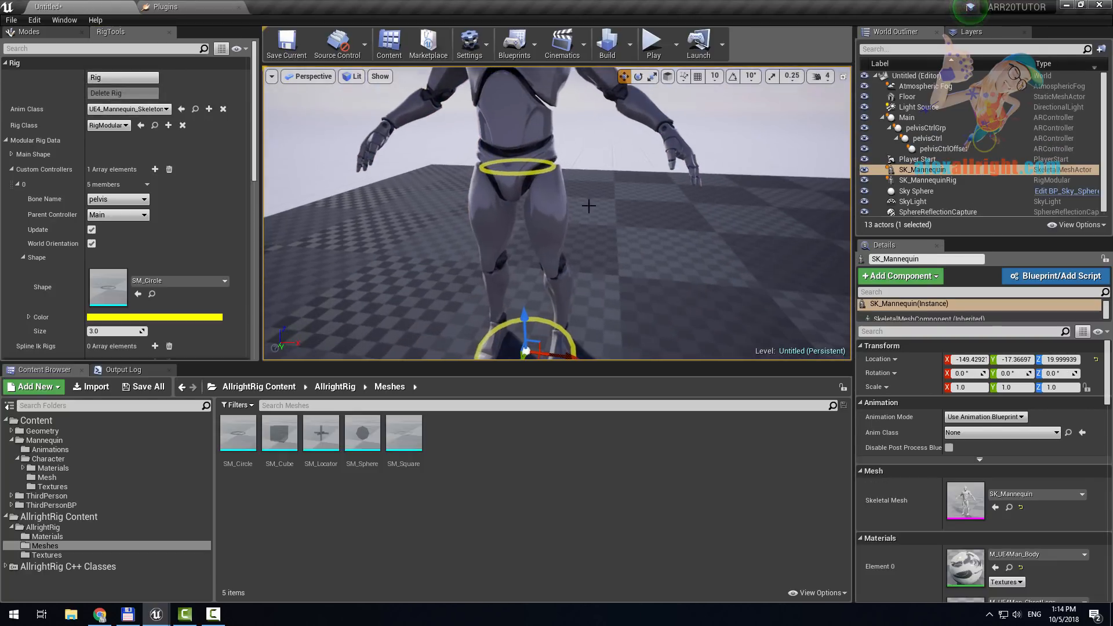
left_click(544, 169)
right_click_drag(544, 169, 516, 189)
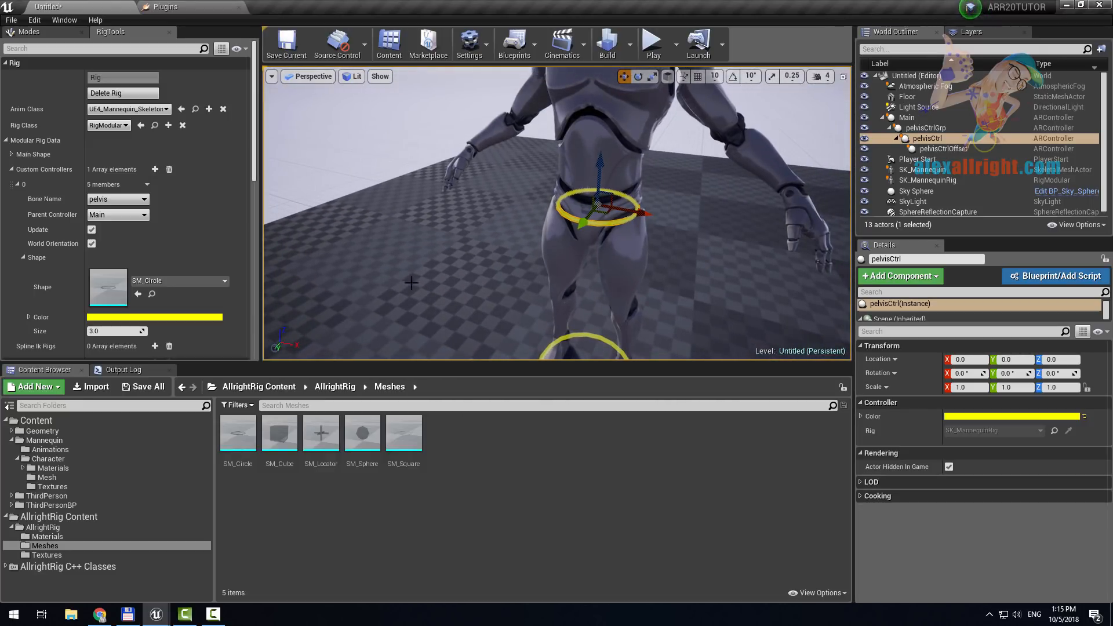
right_click_drag(606, 251, 509, 110)
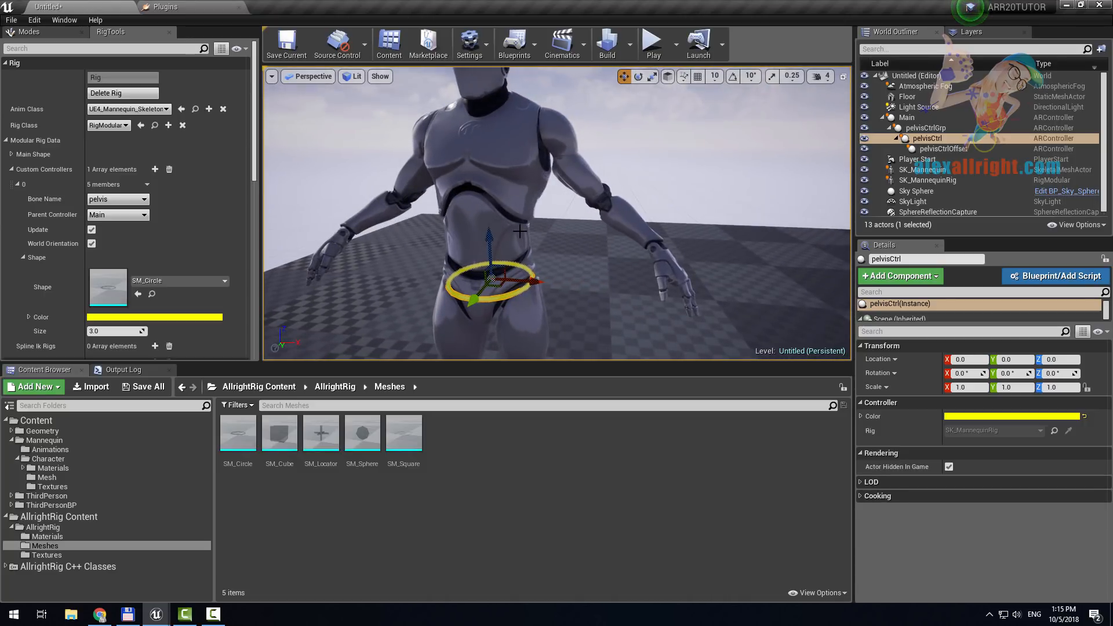
- Open UE4_Mannequin_Skeleton from the Mannequin's Mesh folder and move its window aside so RigTools stays visible
left_click(56, 477)
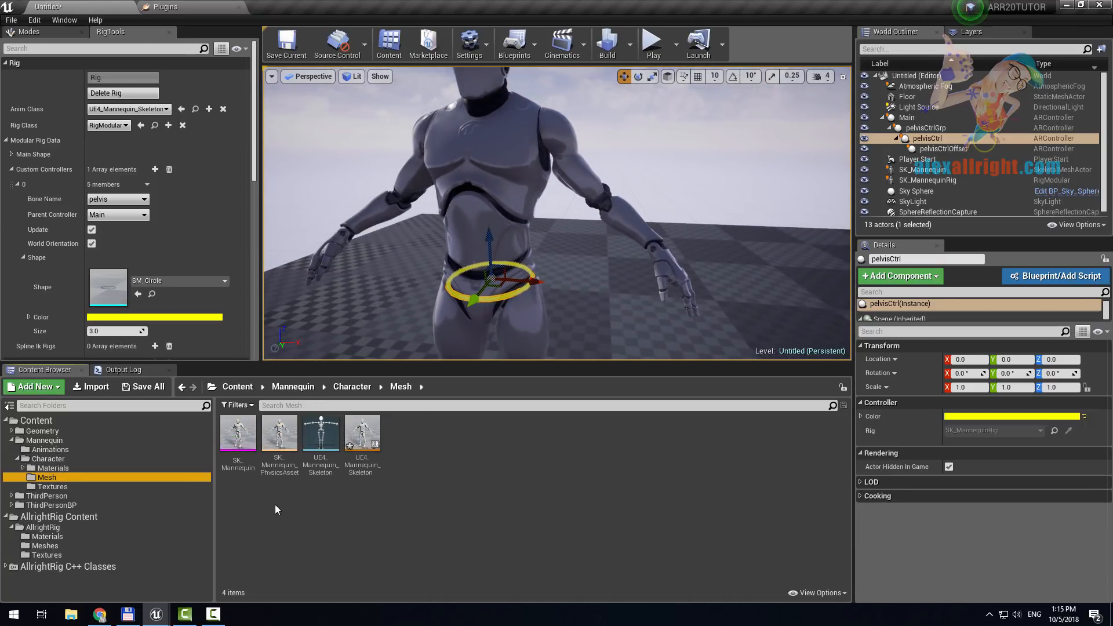
double_click(321, 434)
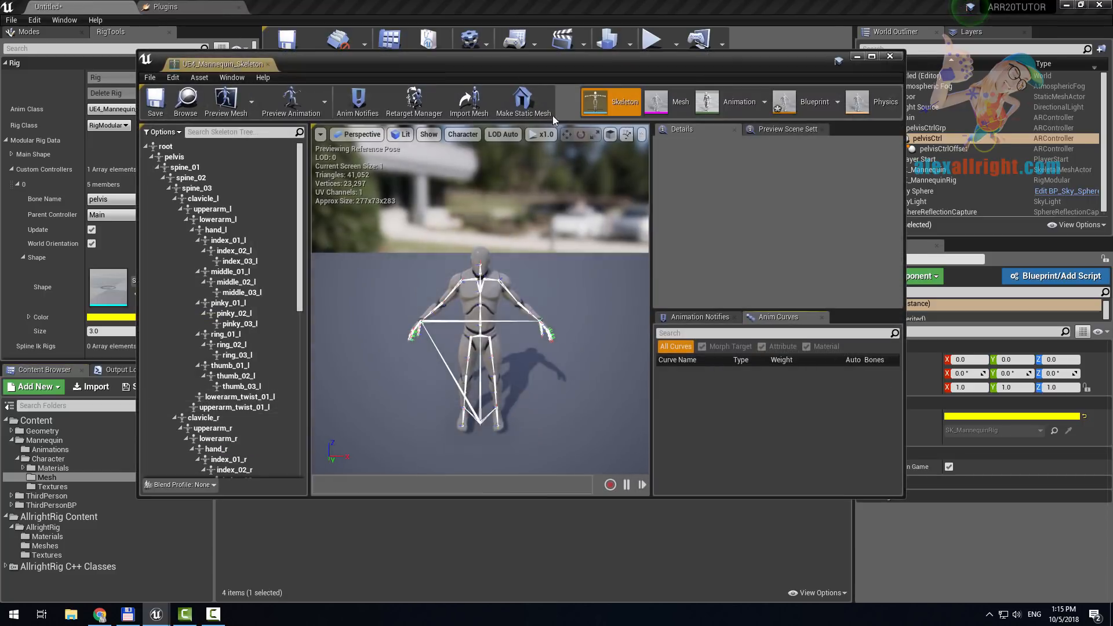
left_click_drag(449, 71, 940, 41)
- Examine the skeleton's bone hierarchy from the pelvis through clavicle_l to the finger bones, and review RigTools' remaining rig module settings
scroll(702, 244, "down", 3)
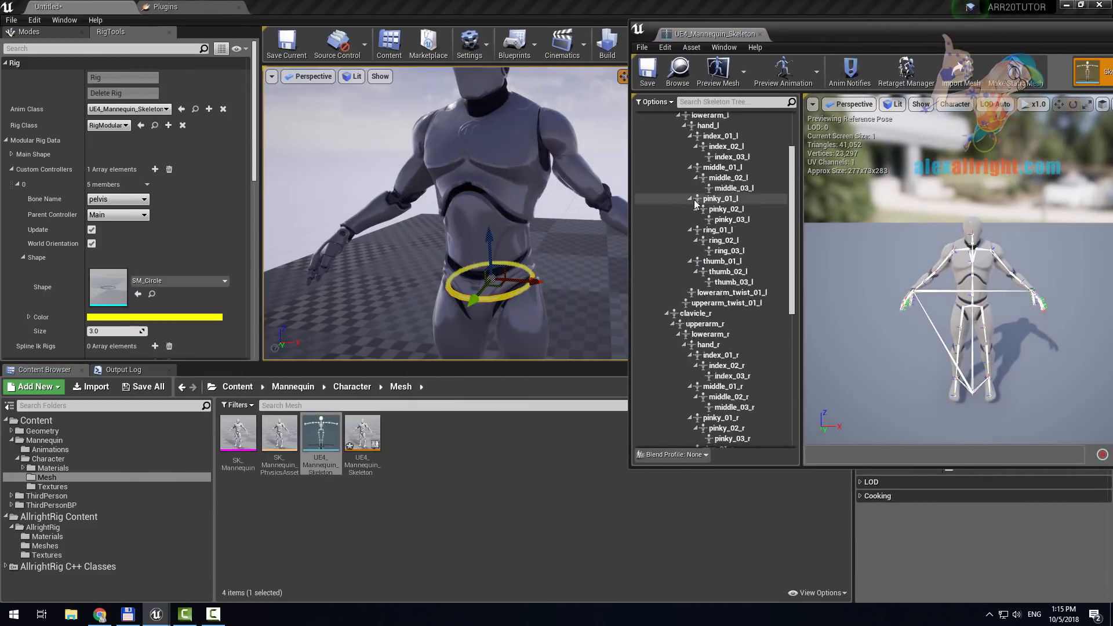
scroll(701, 241, "up", 2)
left_click(683, 128)
left_click(694, 169)
left_click(705, 221)
left_click(717, 305)
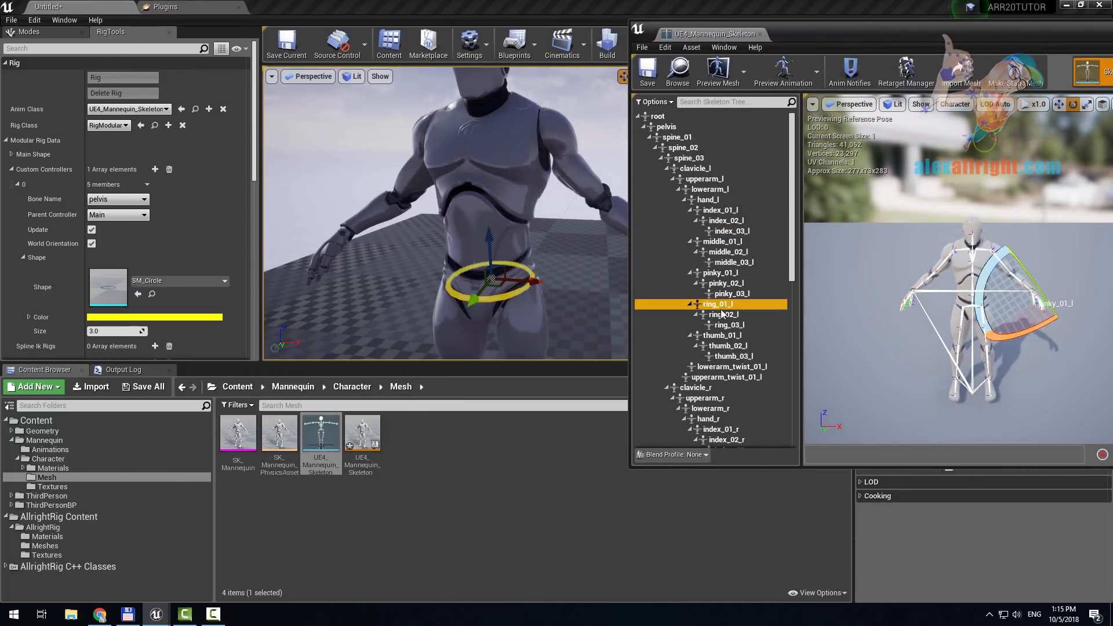
scroll(65, 224, "down", 5)
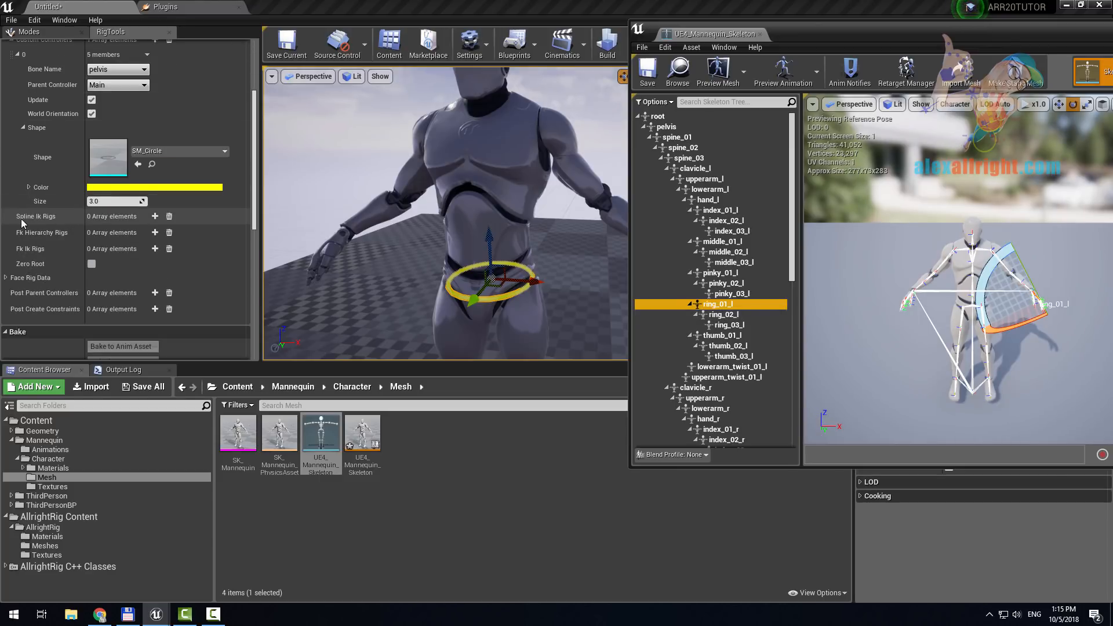
- Add an element to Spline Ik Rigs and set its root bone to pelvis
left_click(154, 216)
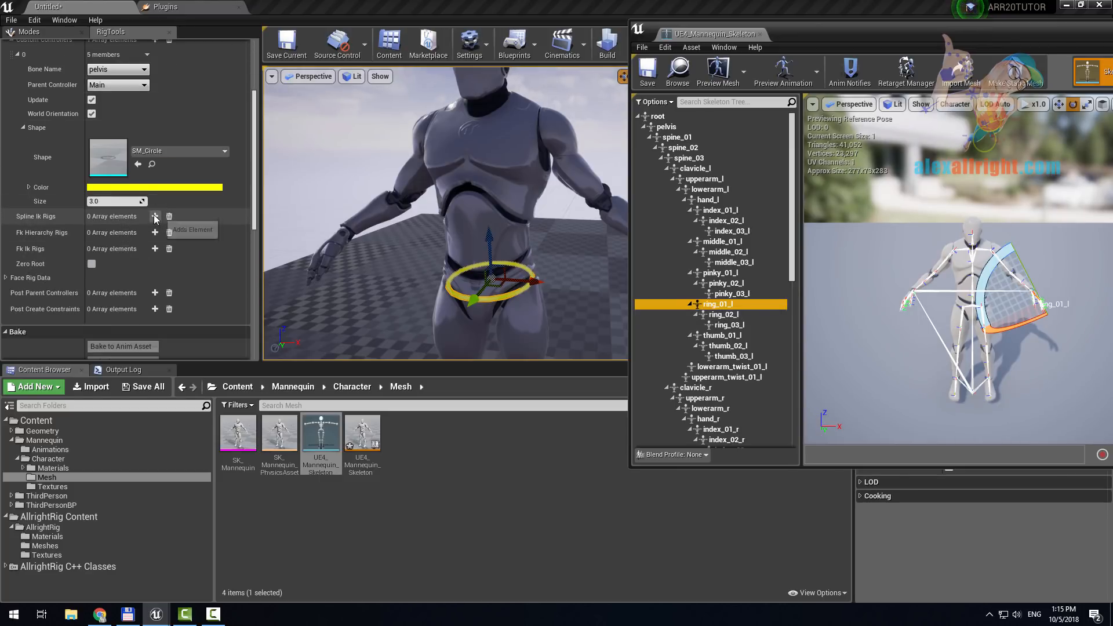
left_click(18, 232)
scroll(32, 247, "down", 2)
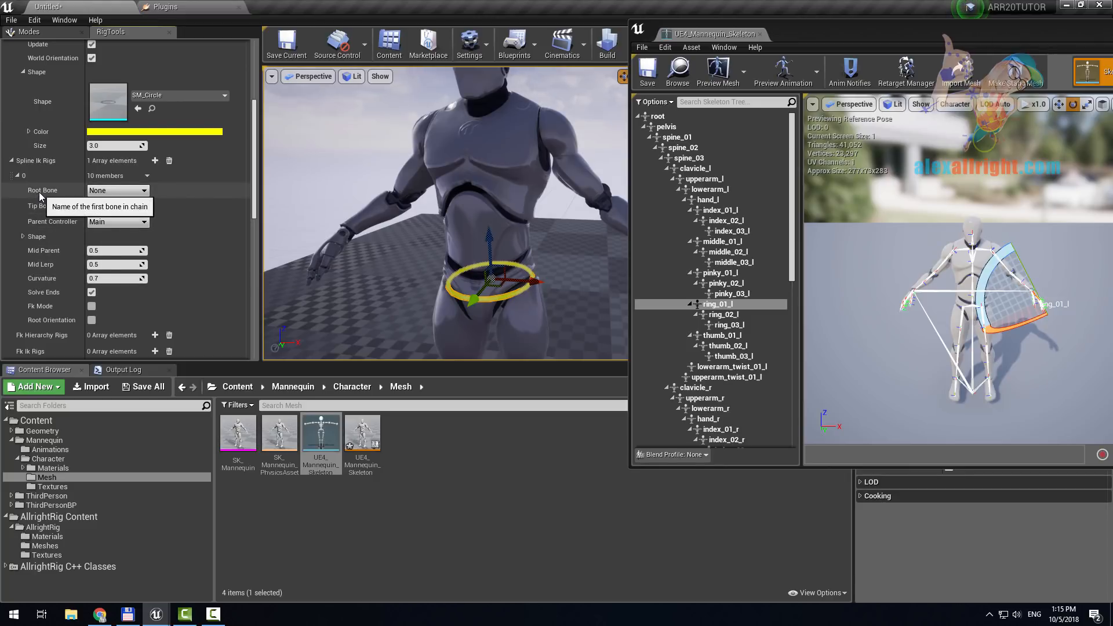
left_click(127, 191)
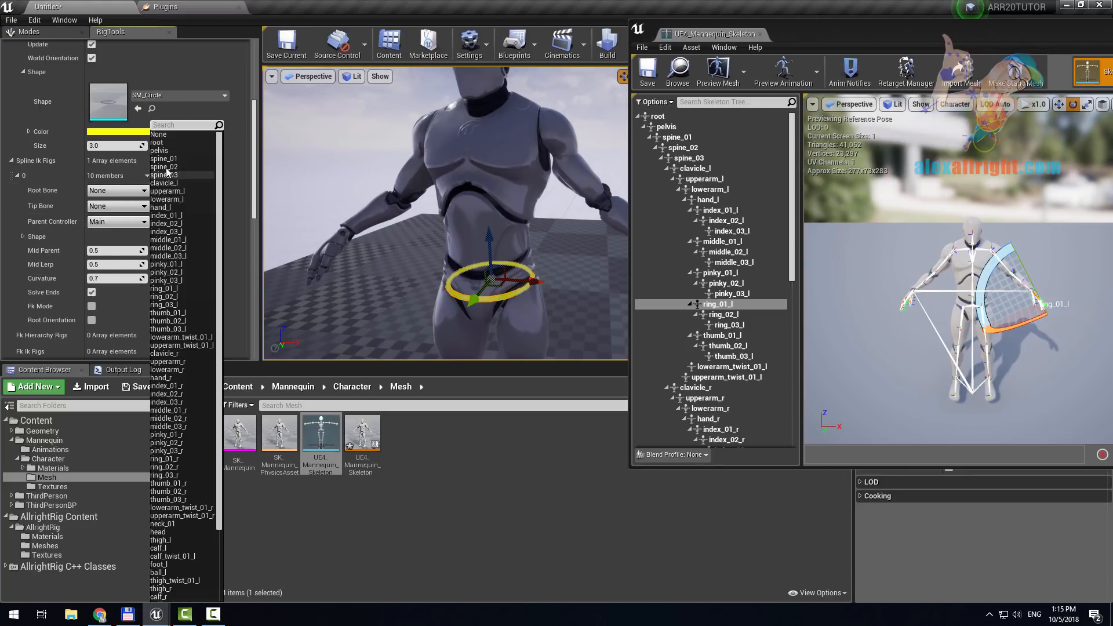
left_click(162, 151)
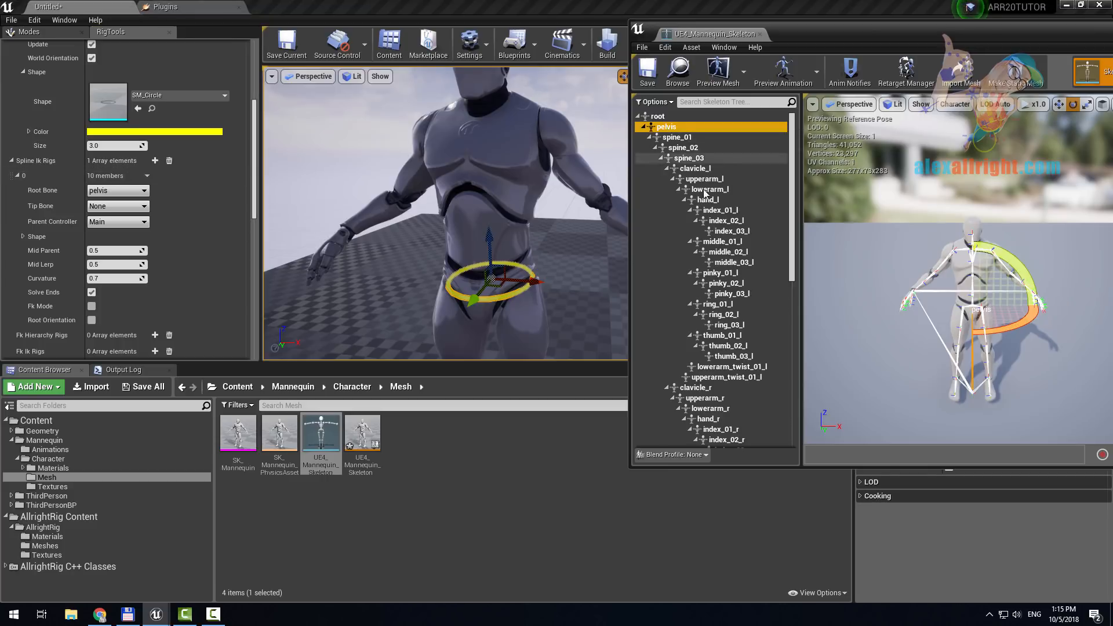
- Locate the upper spine bone on the skeleton and set the spline rig's tip bone to spine_03
mouse_move(962, 263)
right_mouse_down()
mouse_move(986, 255)
mouse_move(962, 263)
right_mouse_up()
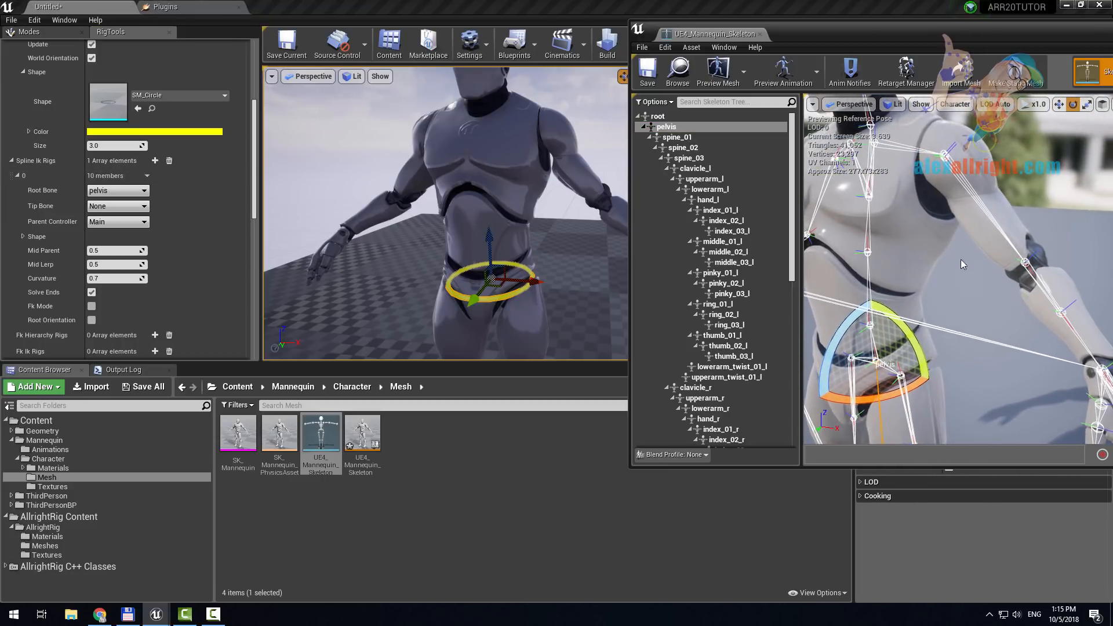
left_click(869, 202)
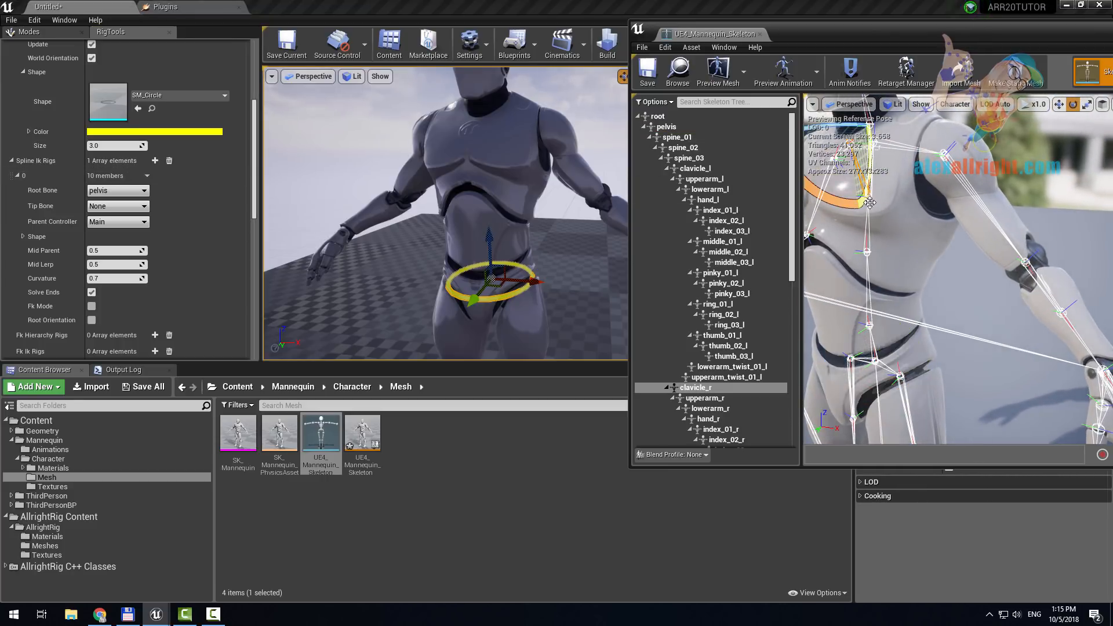
left_click(689, 158)
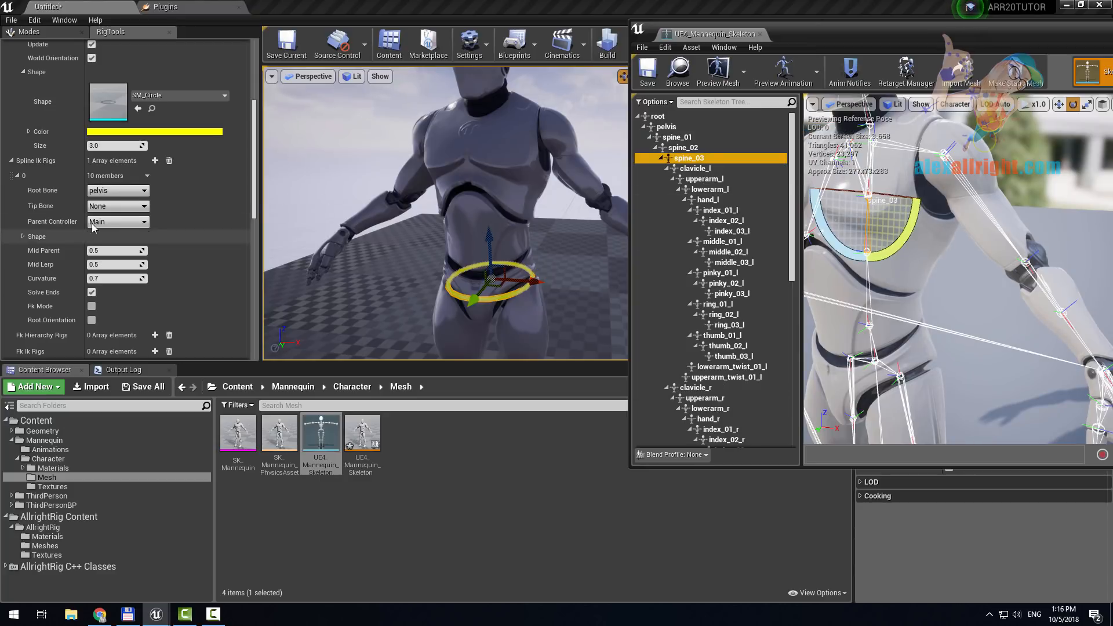
left_click(133, 206)
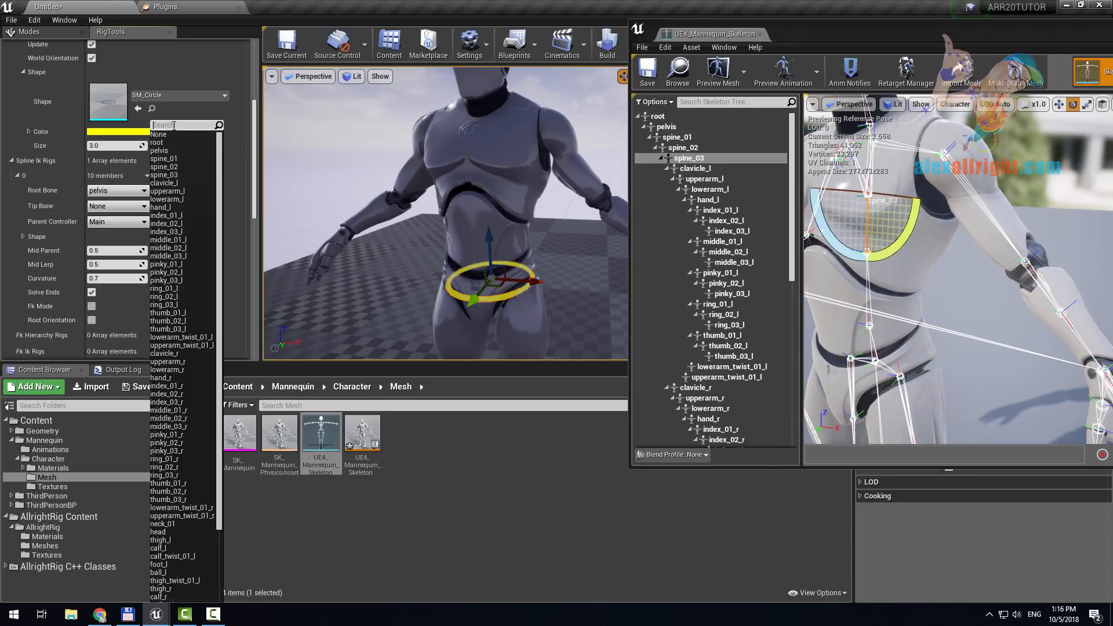
type("spin")
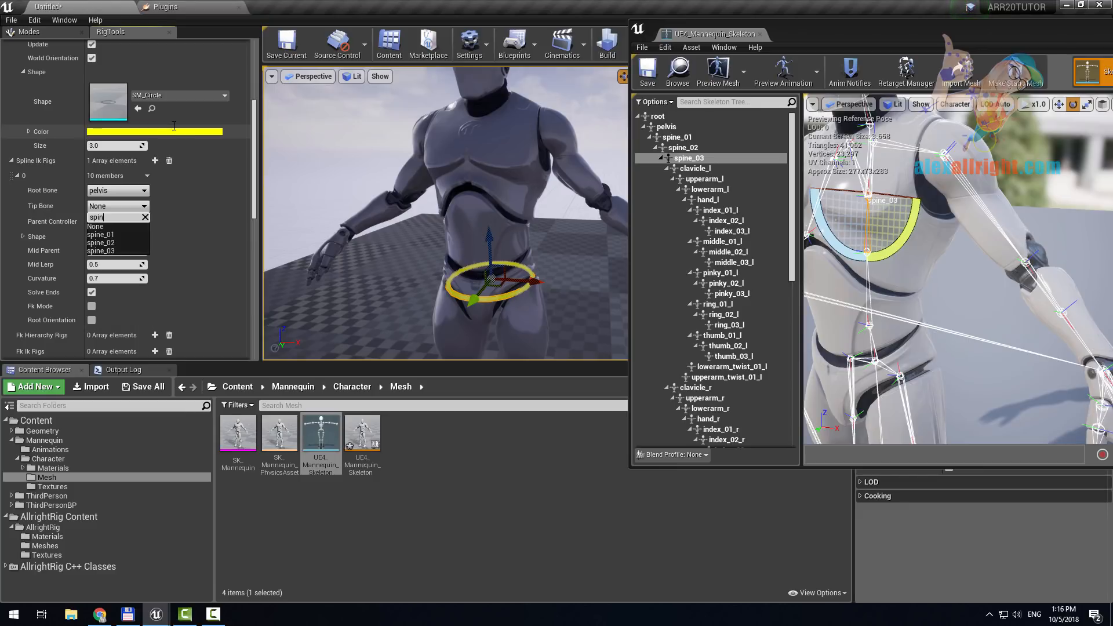
left_click(116, 251)
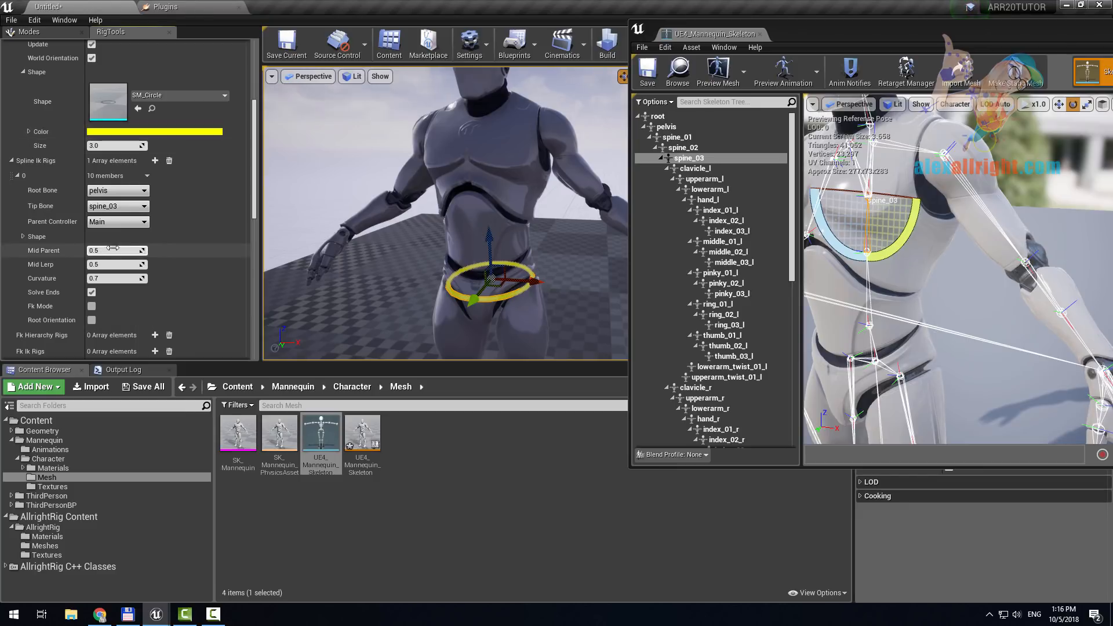
- Delete and regenerate the rig, and test the spine by moving the pelvis cube controller sideways
scroll(123, 249, "up", 5)
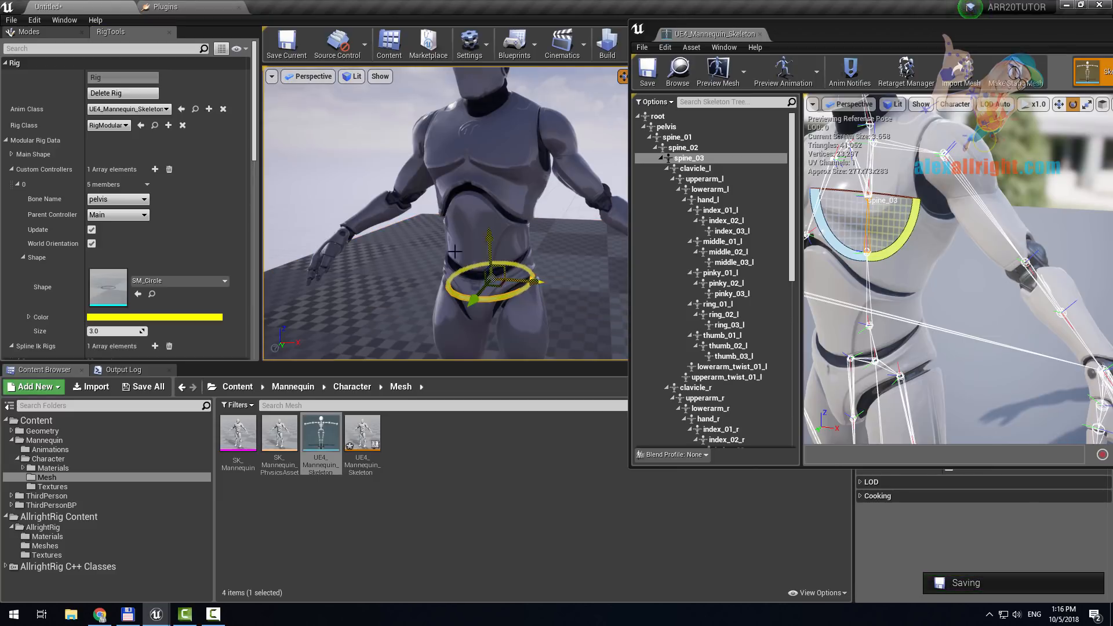
left_click(133, 94)
left_click(135, 78)
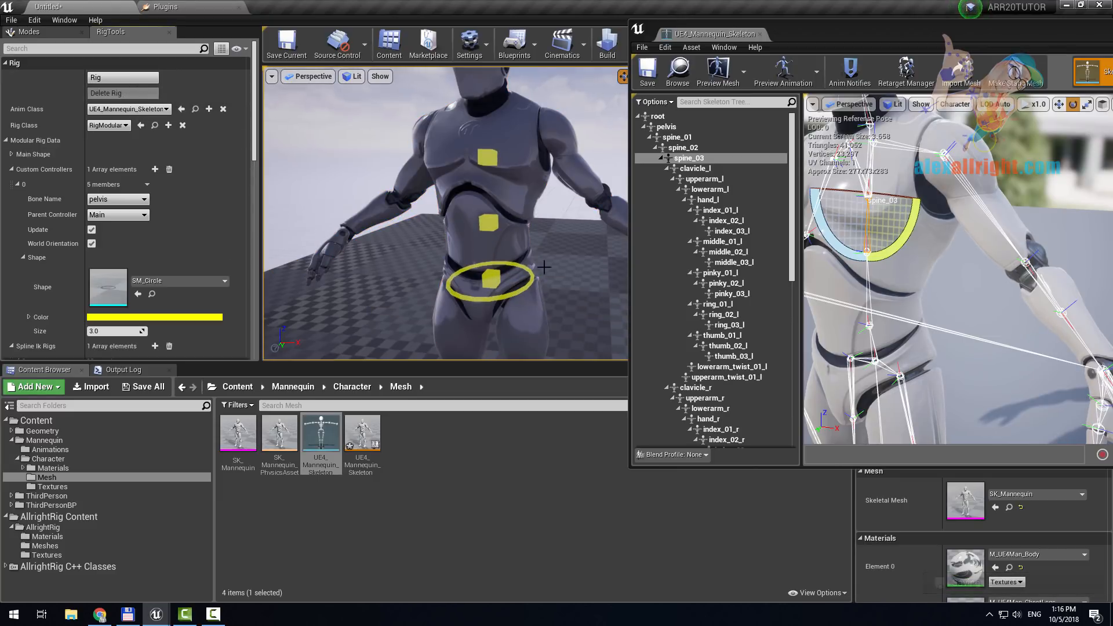
left_click(489, 284)
left_click_drag(464, 281, 436, 271)
right_click_drag(436, 271, 454, 291)
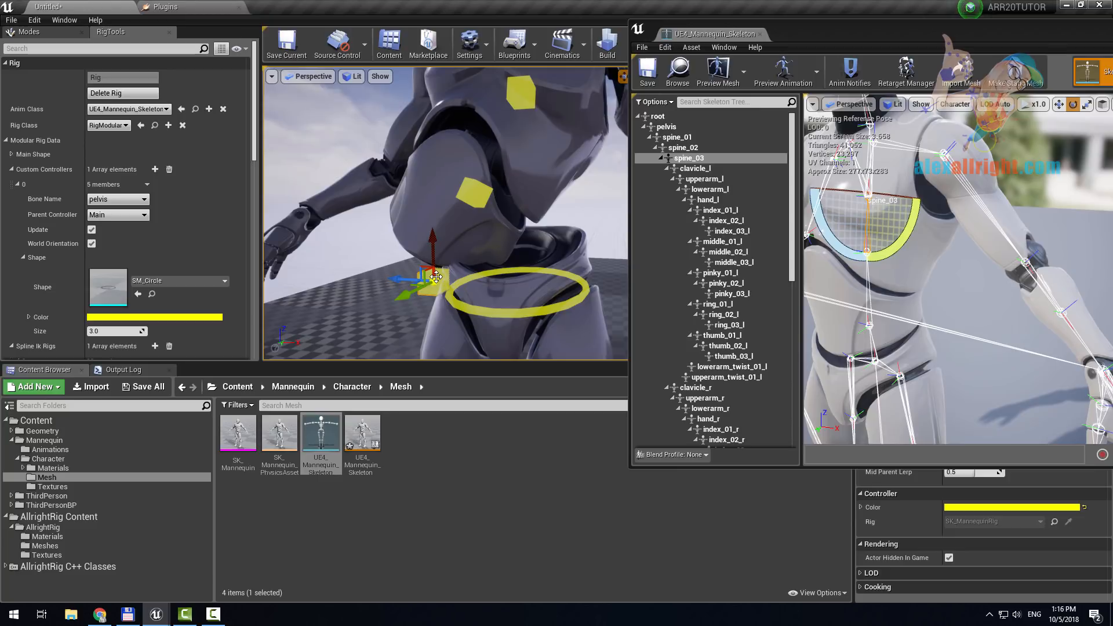
- Compare the pelvis circle controller with the pelvis bone, and rebuild the rig with Update disabled for that custom controller
left_click(519, 270)
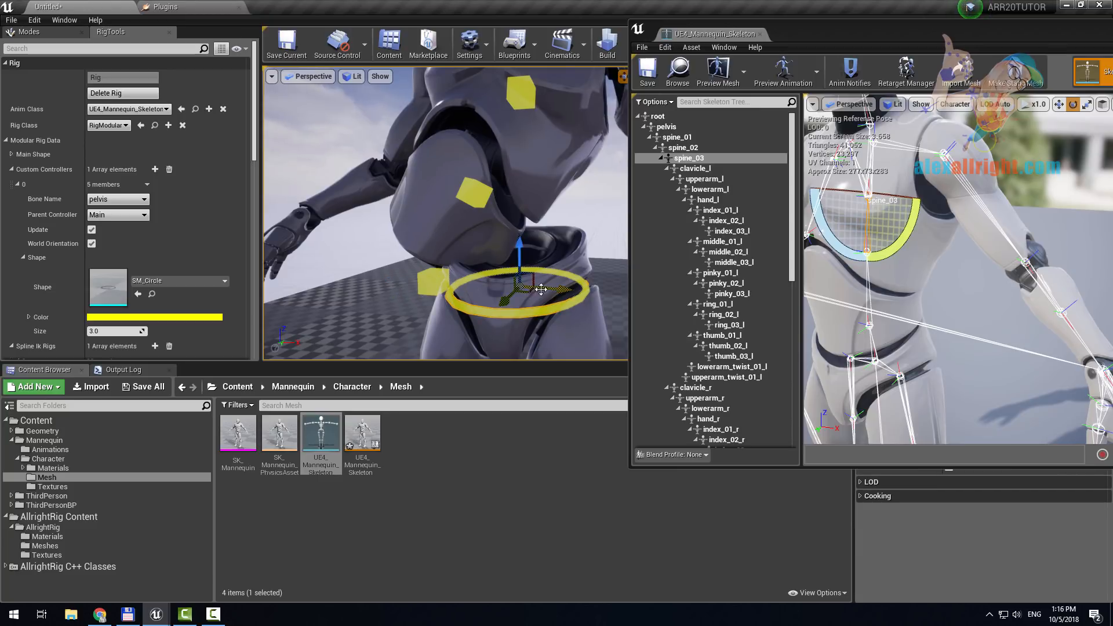
left_click(667, 127)
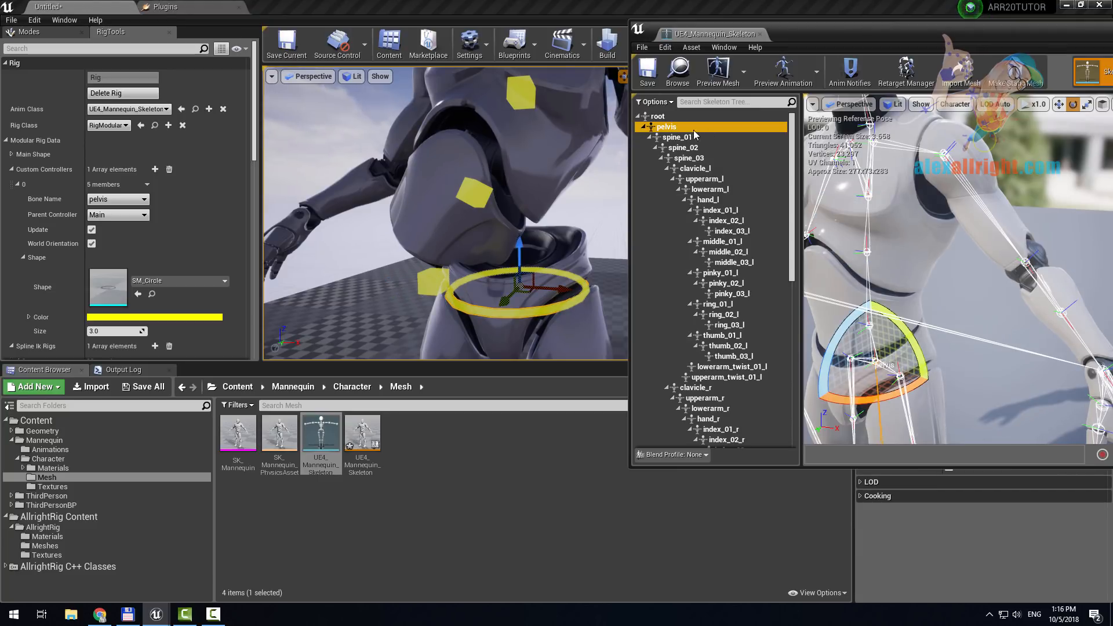
left_click(541, 274)
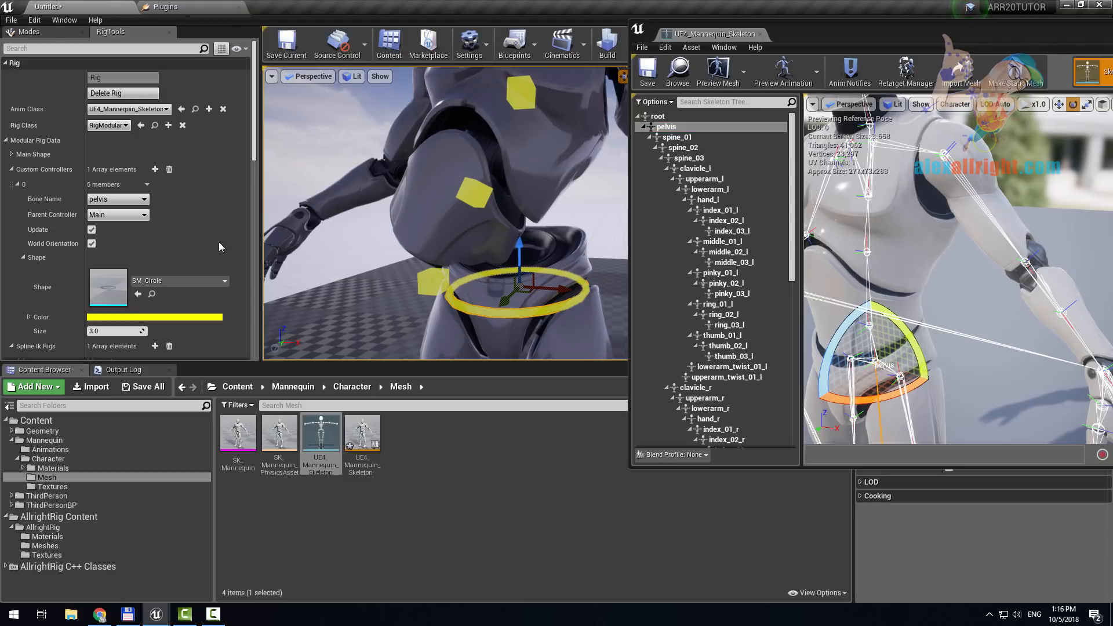
left_click(108, 94)
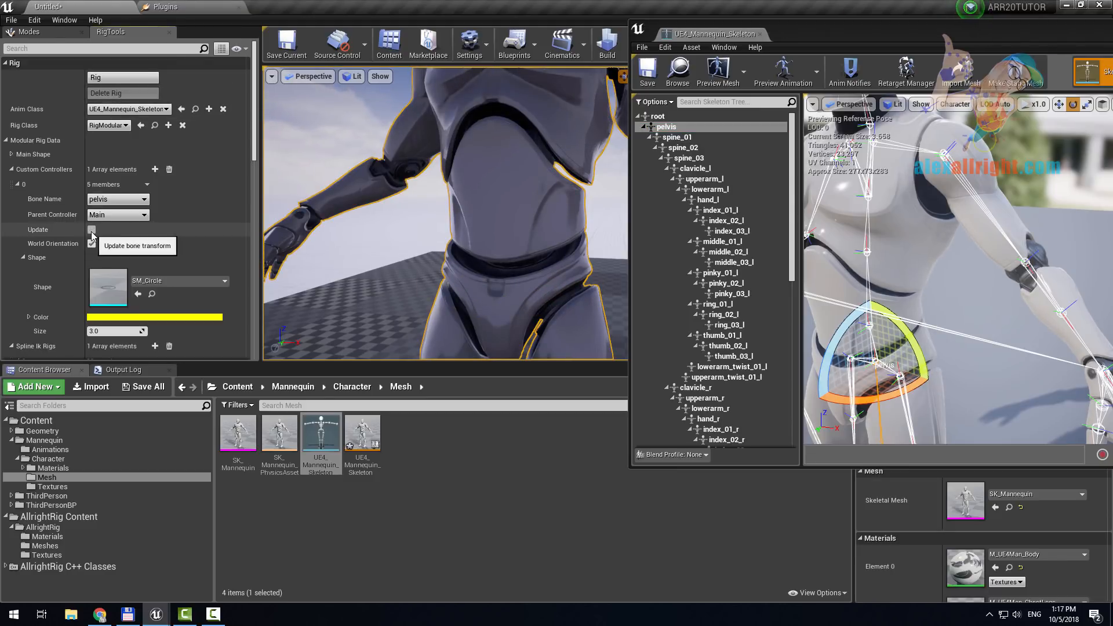
left_click(122, 78)
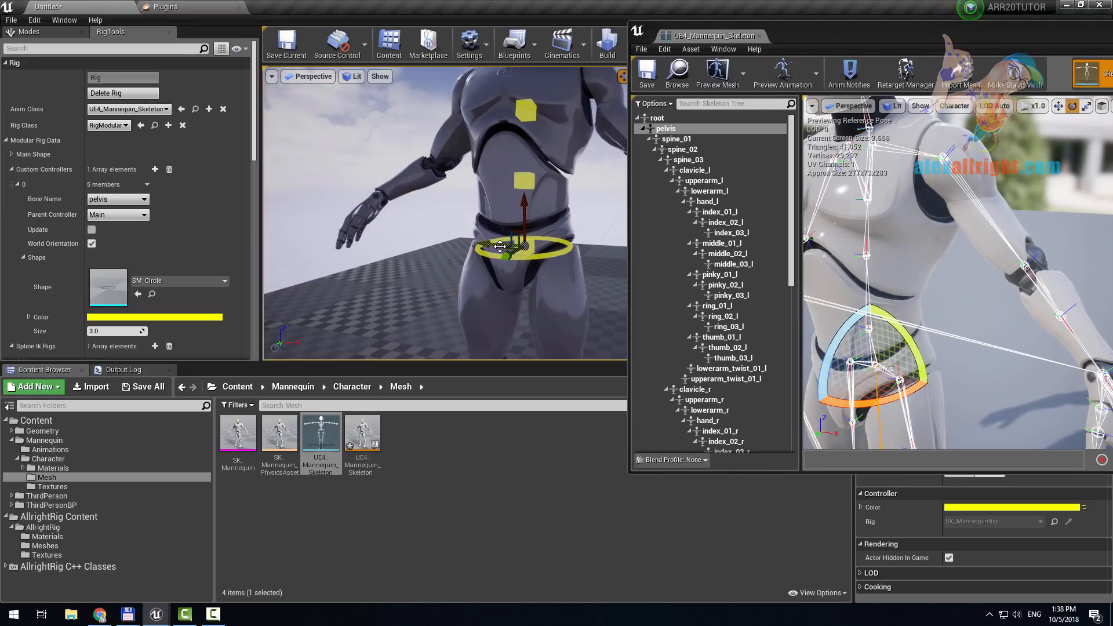
- Test the rig by moving the pelvis cube, the chest cube and the pelvis circle sideways, and select each spine cube
left_click_drag(500, 247, 462, 244)
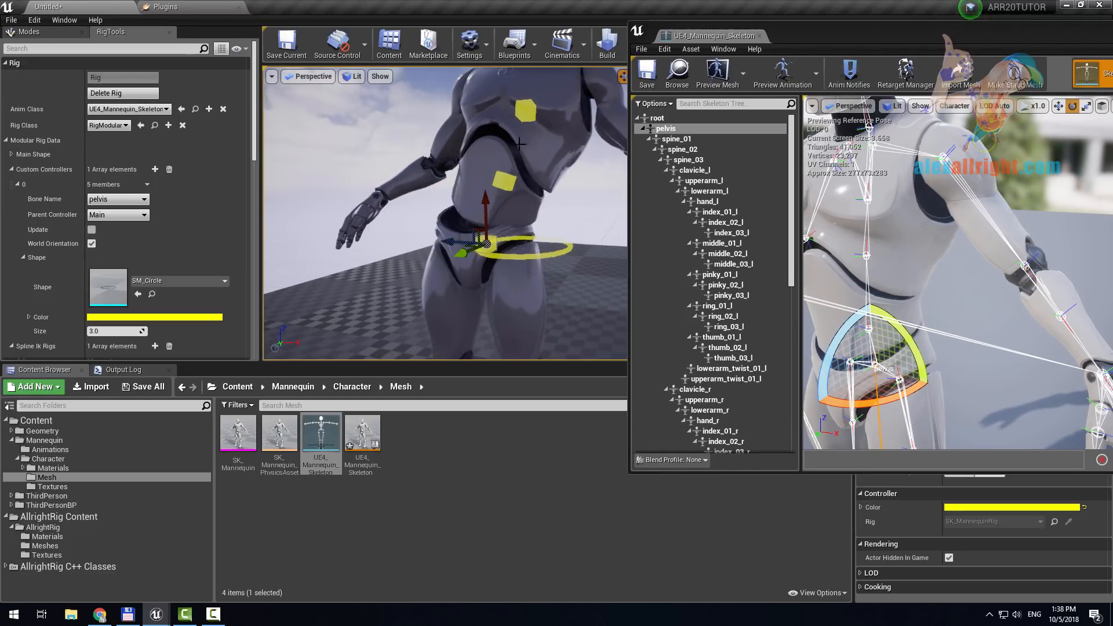
left_click(527, 112)
left_click_drag(488, 119, 462, 123)
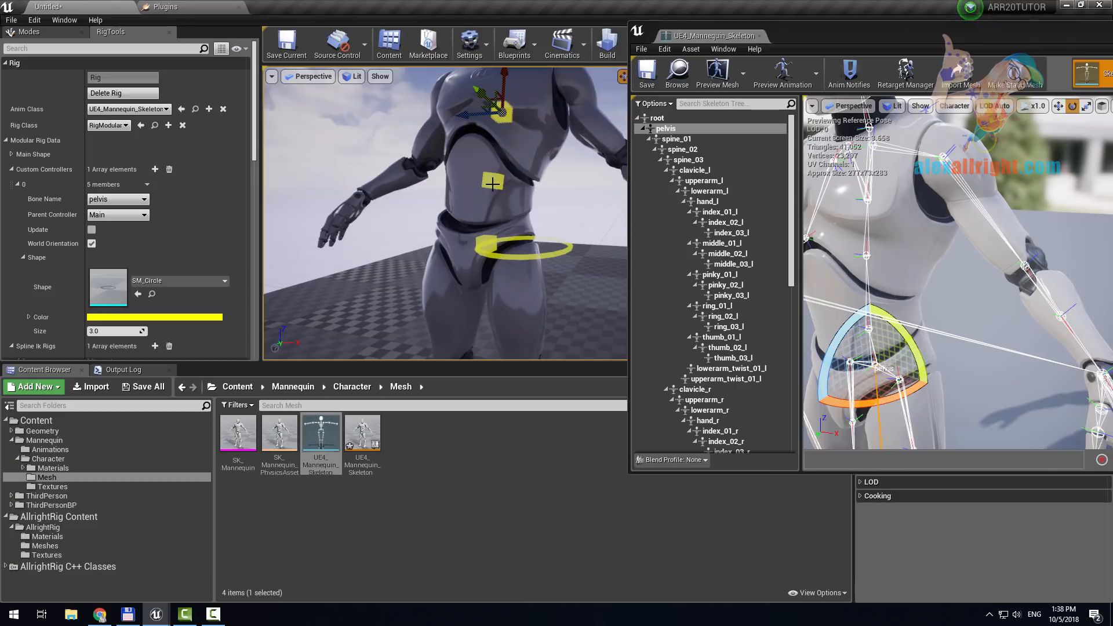
left_click(525, 243)
left_click_drag(562, 249, 597, 250)
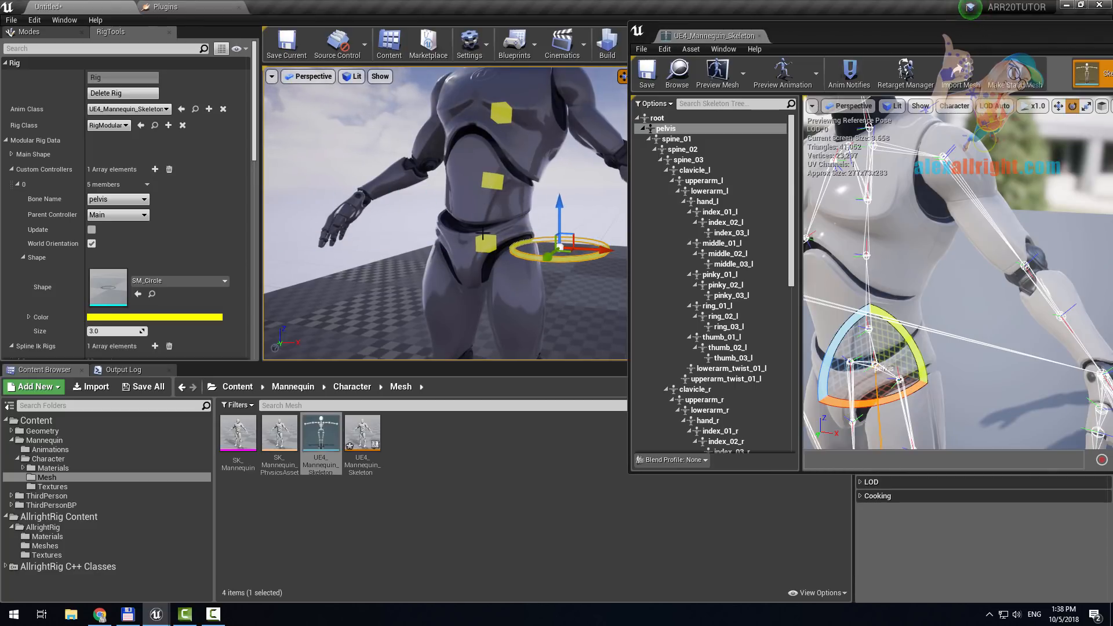
left_click(505, 121)
left_click(493, 184)
left_click(485, 243)
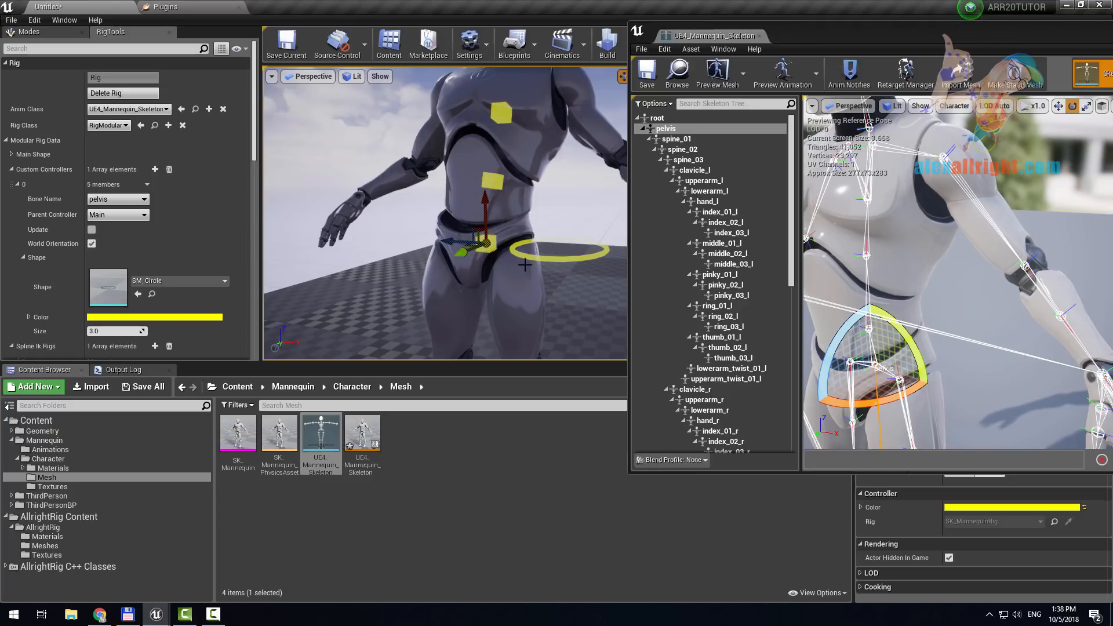
- Move the skeleton window aside to check the pelvis circle's name, and set the spline rig's parent controller to pelvisCtrl
left_click(573, 243)
scroll(161, 204, "down", 5)
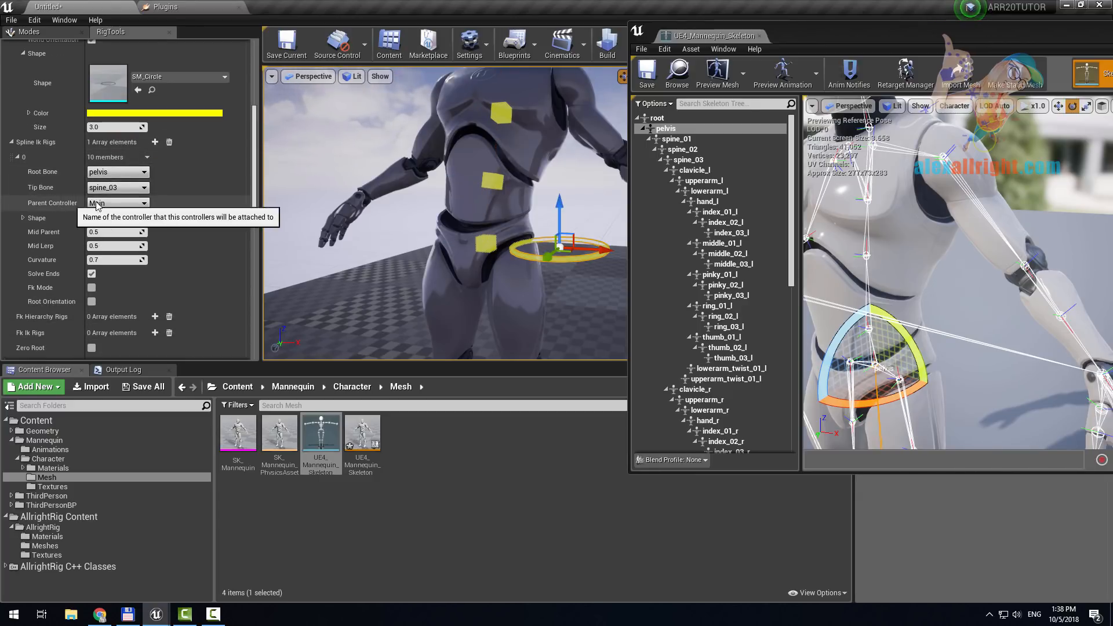
left_click(127, 204)
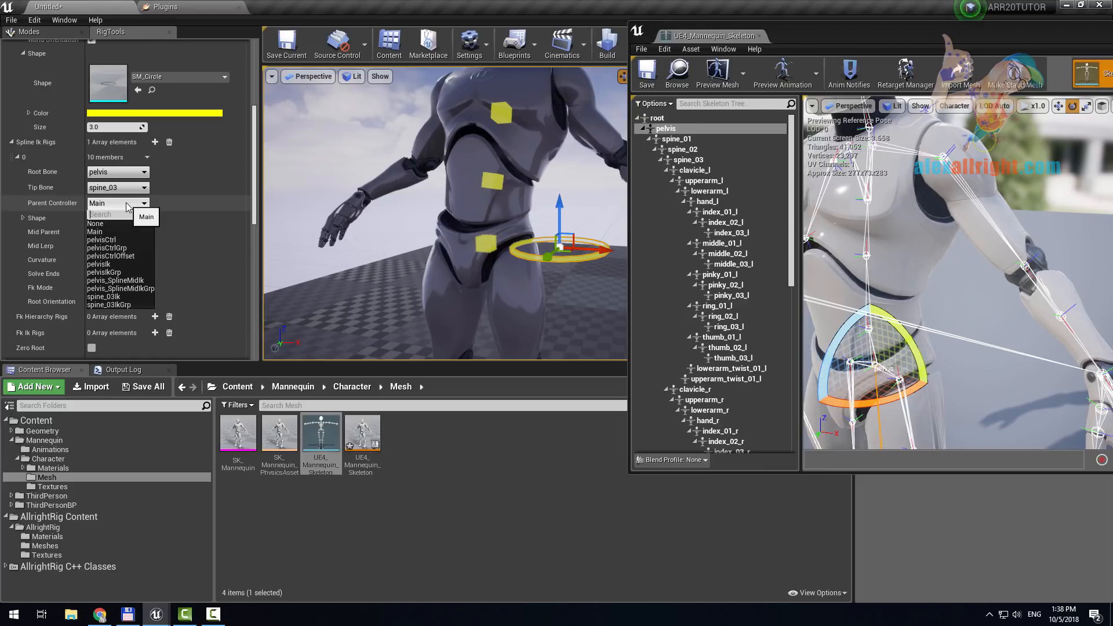
left_click(522, 256)
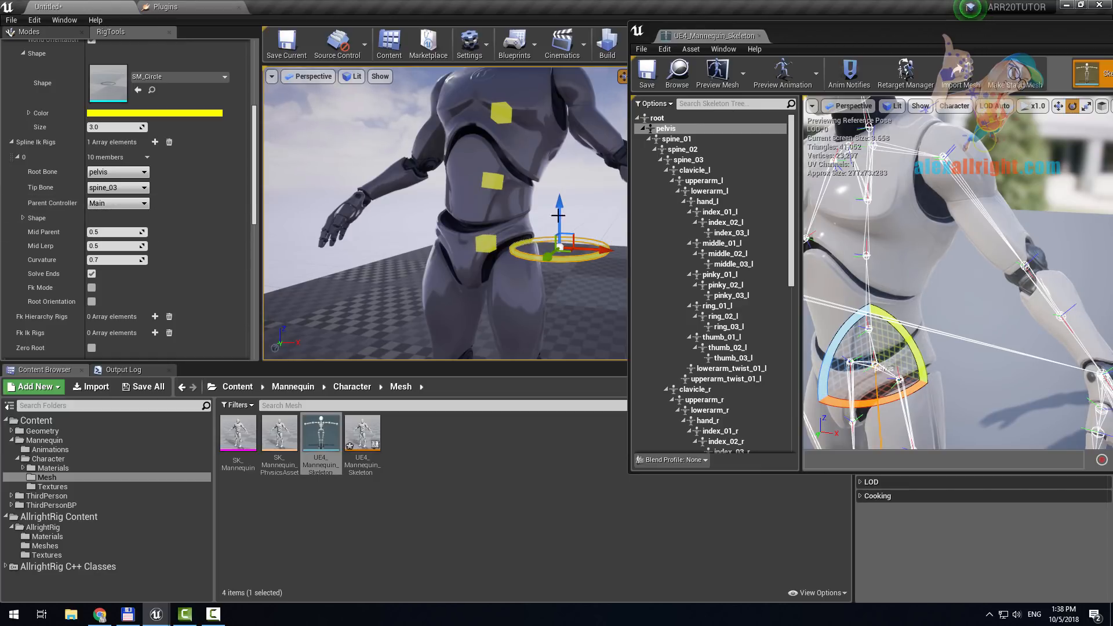
left_click_drag(809, 37, 773, 470)
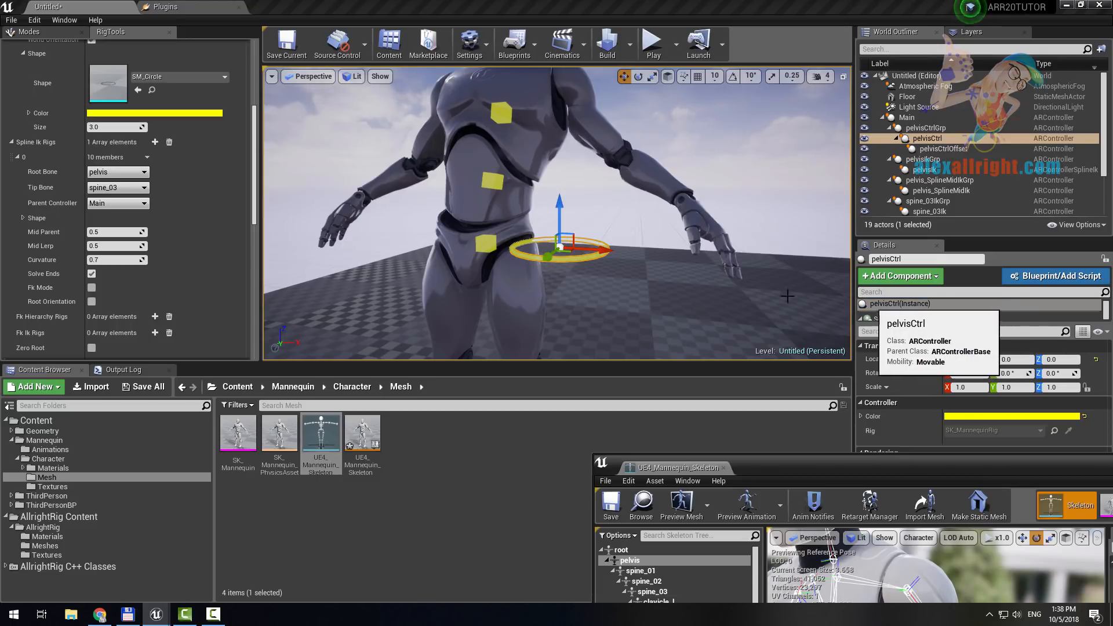
left_click(896, 305)
left_click(117, 204)
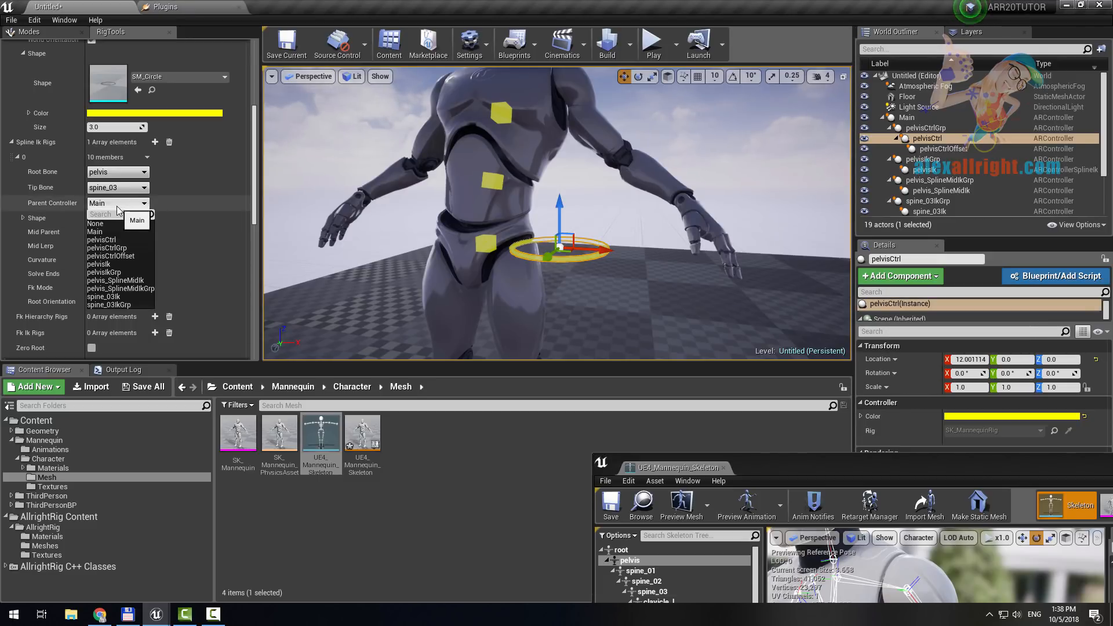
left_click(117, 240)
- Delete and regenerate the rig, and shift the pelvis circle controller about 9.7 along X to test the spine controllers' parenting
scroll(194, 203, "up", 5)
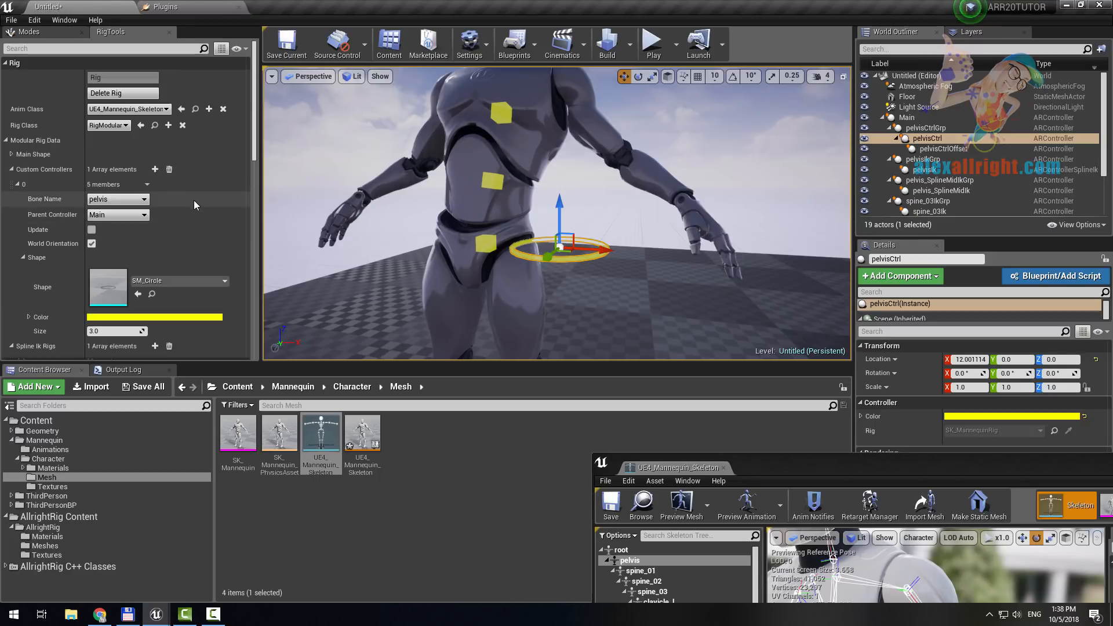
left_click(123, 92)
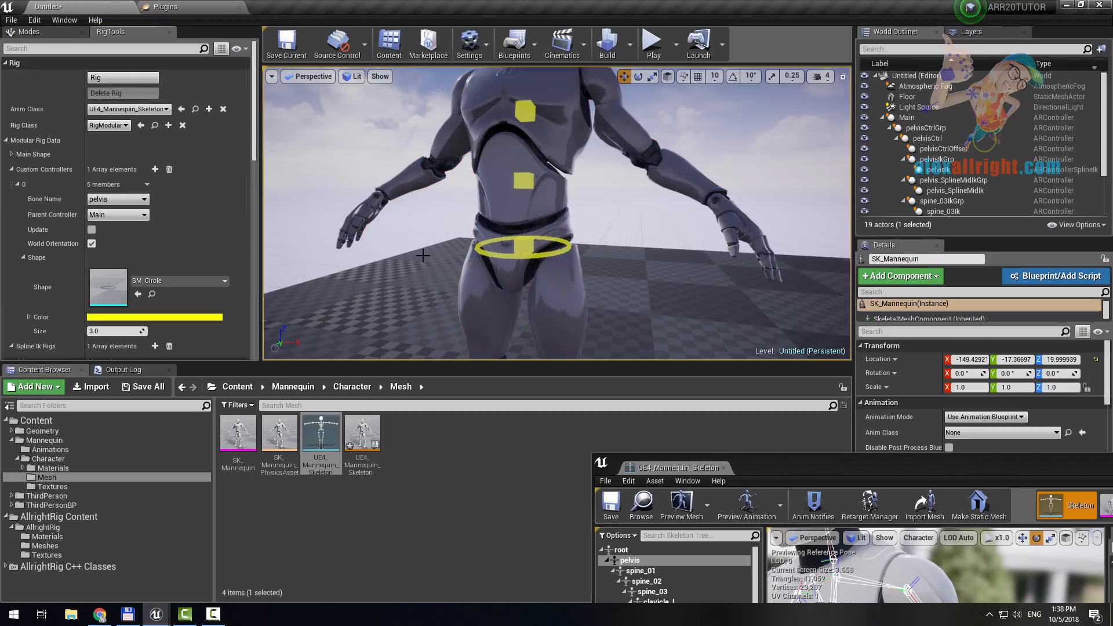
left_click(565, 246)
left_click_drag(561, 249, 564, 183)
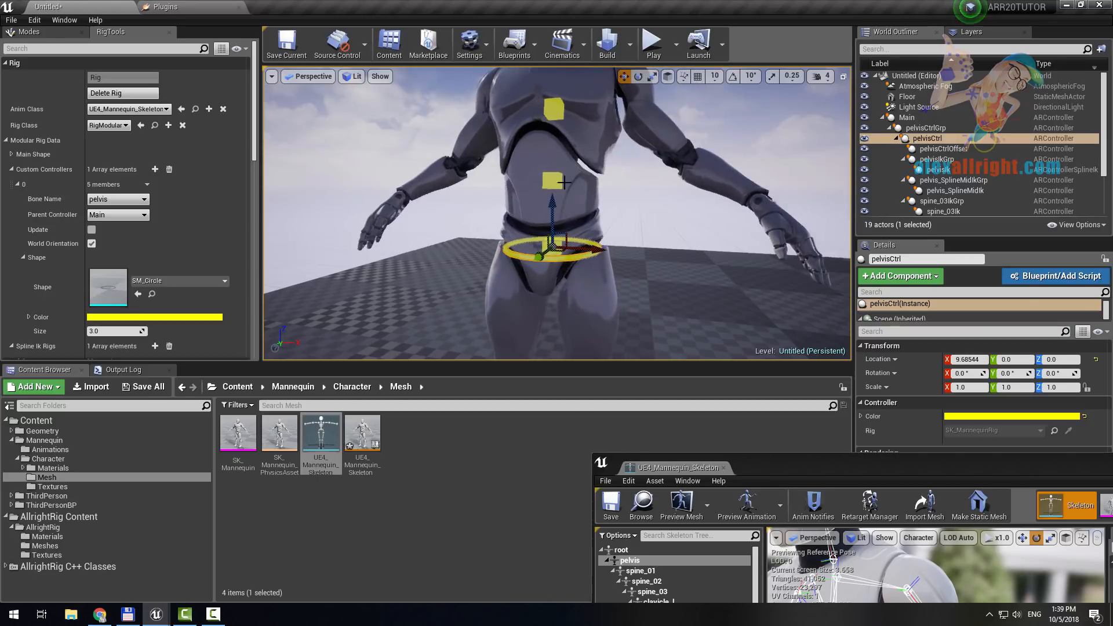
- Move the chest cube sideways and the pelvisIk cube to about 2.0, 6.8, 25.5 to test the spine's bending
left_click(550, 113)
left_click_drag(557, 115, 527, 118)
left_click(549, 242)
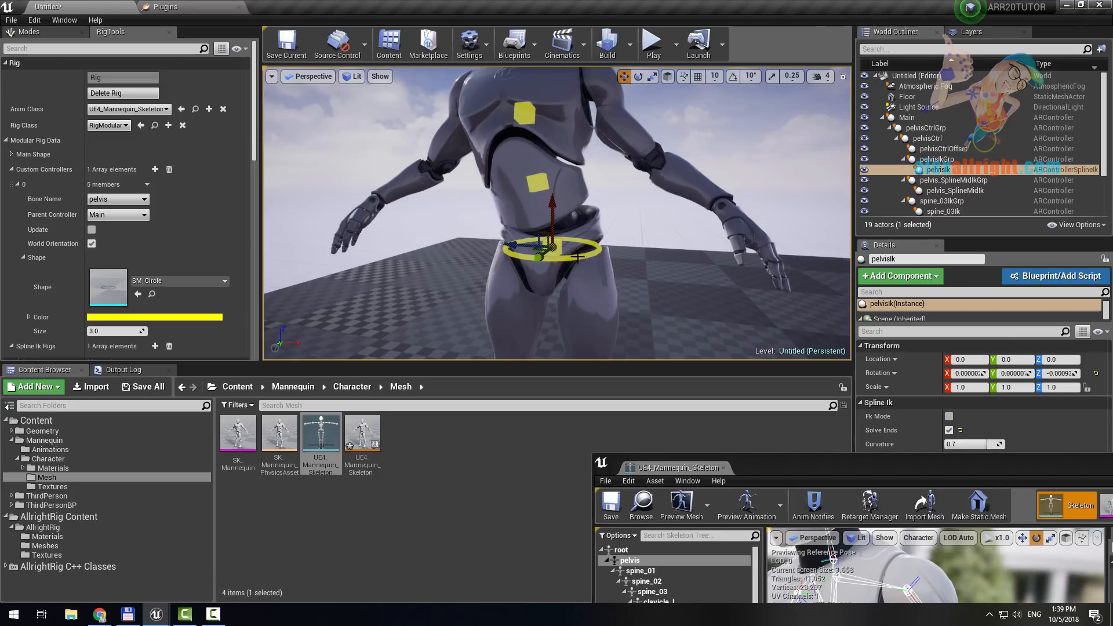
left_click_drag(549, 247, 470, 243)
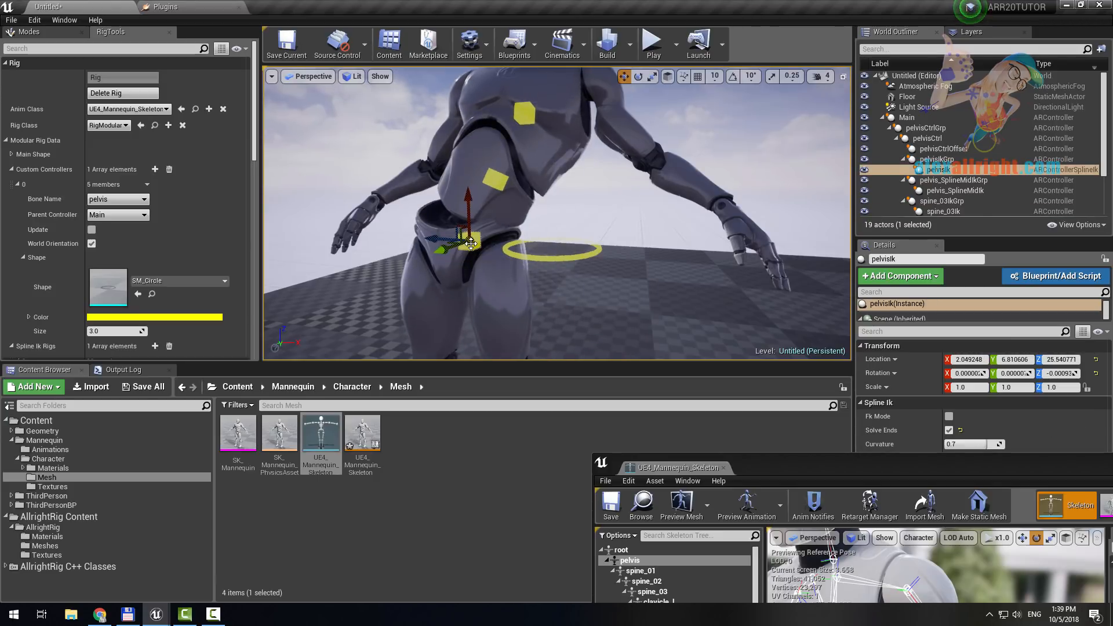
- Delete the test rig, add an element to Fk Hierarchy Rigs and expand its settings
left_click(123, 93)
right_click_drag(611, 203, 567, 175)
scroll(194, 184, "down", 5)
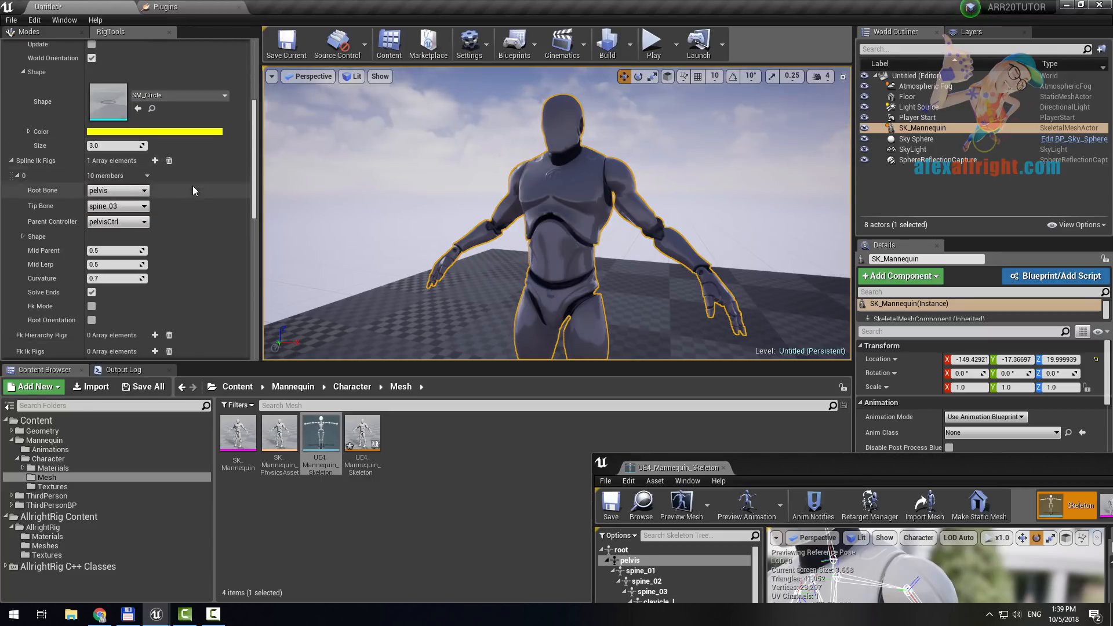
scroll(193, 190, "down", 3)
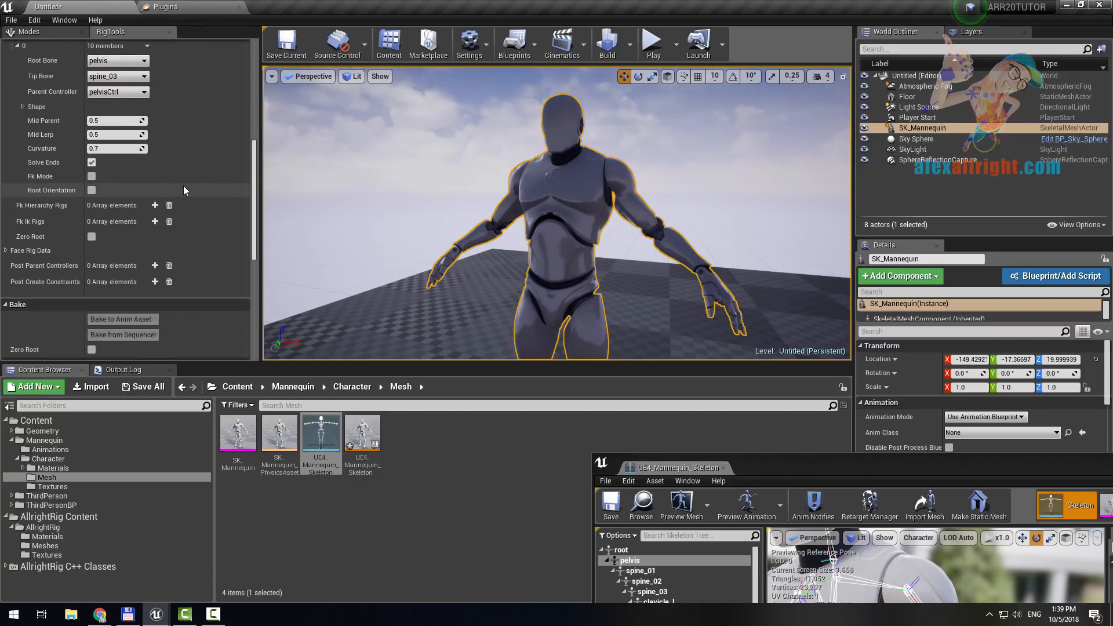
left_click(154, 205)
left_click(17, 221)
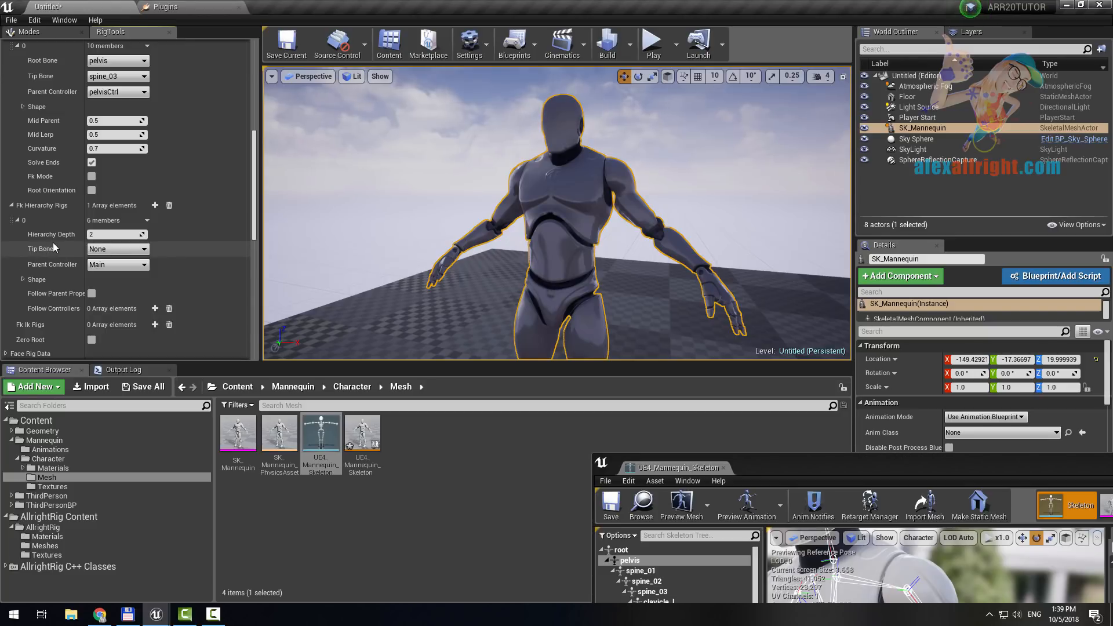
- Check the head bone's place in the mannequin skeleton, and set the Fk Hierarchy rig's Tip Bone to head and Hierarchy Depth to 1
left_click_drag(798, 462, 862, 41)
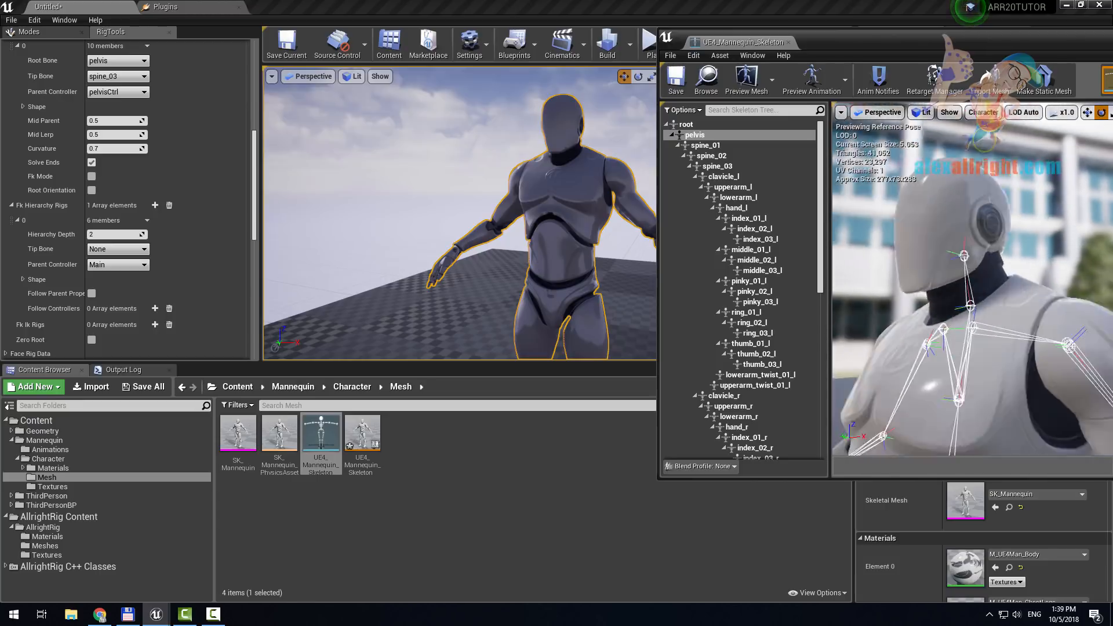
left_click_drag(905, 232, 984, 211, "alt")
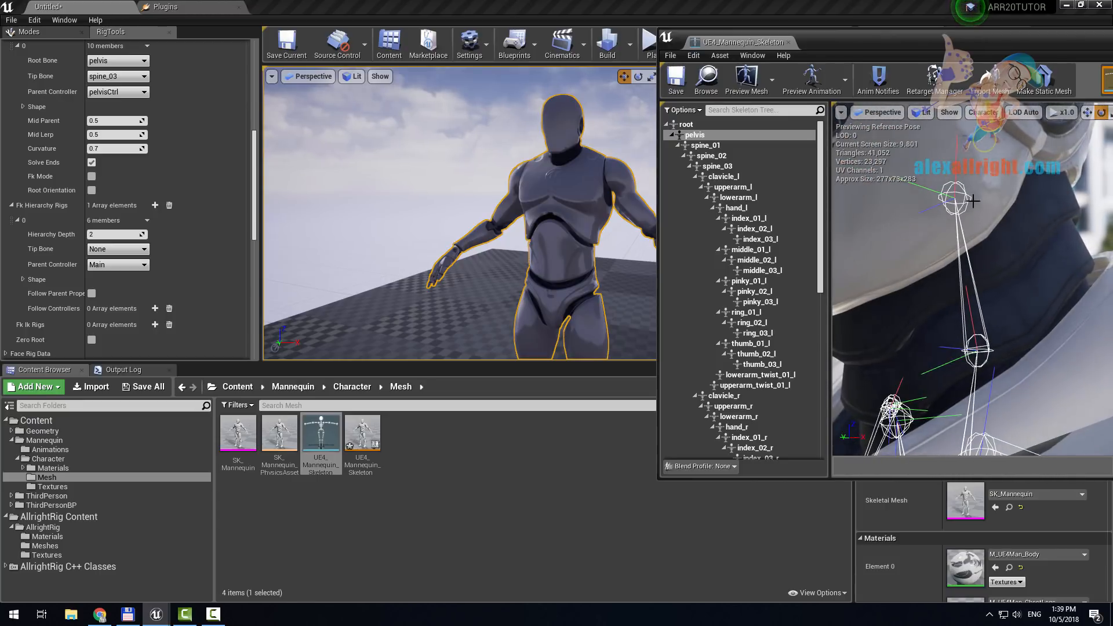
left_click(955, 198)
scroll(954, 198, "down", 4)
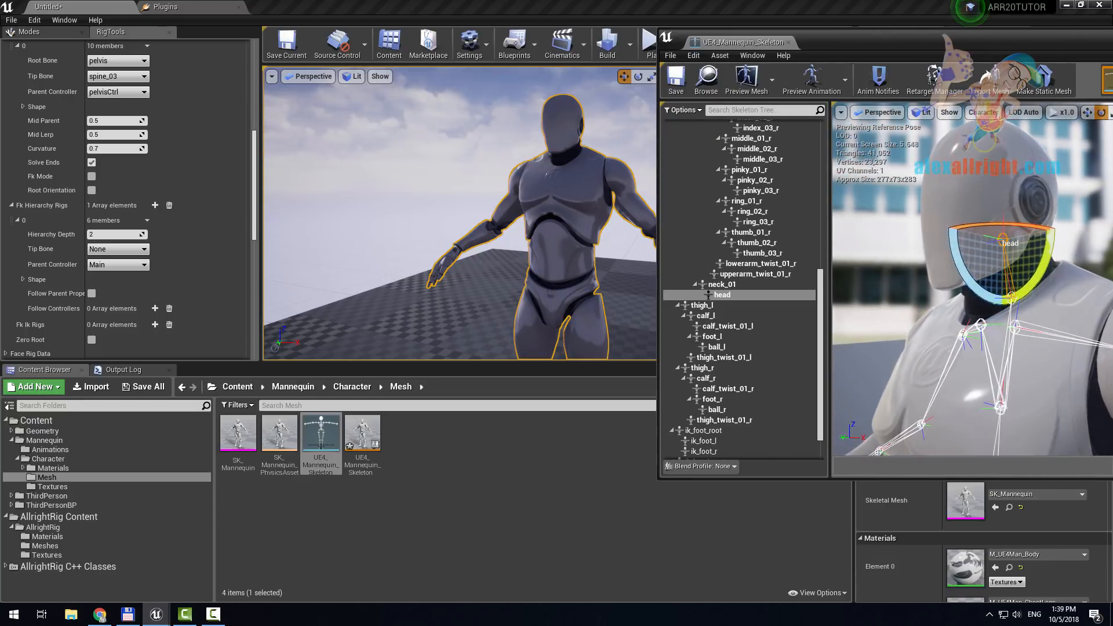
scroll(1005, 237, "up", 1)
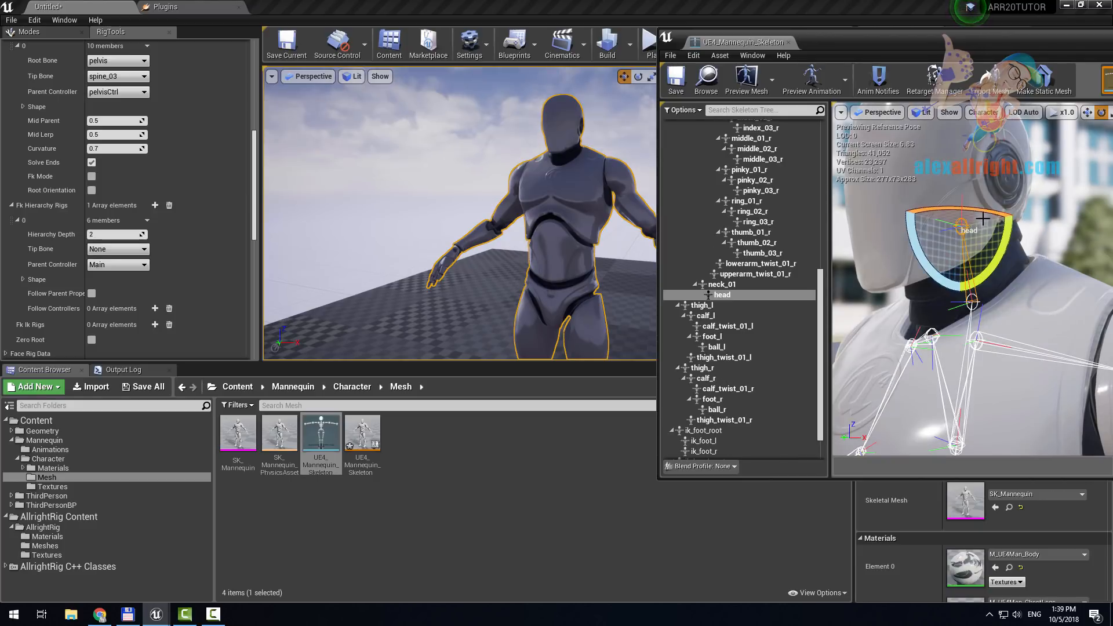
scroll(709, 295, "up", 10)
left_click(690, 155)
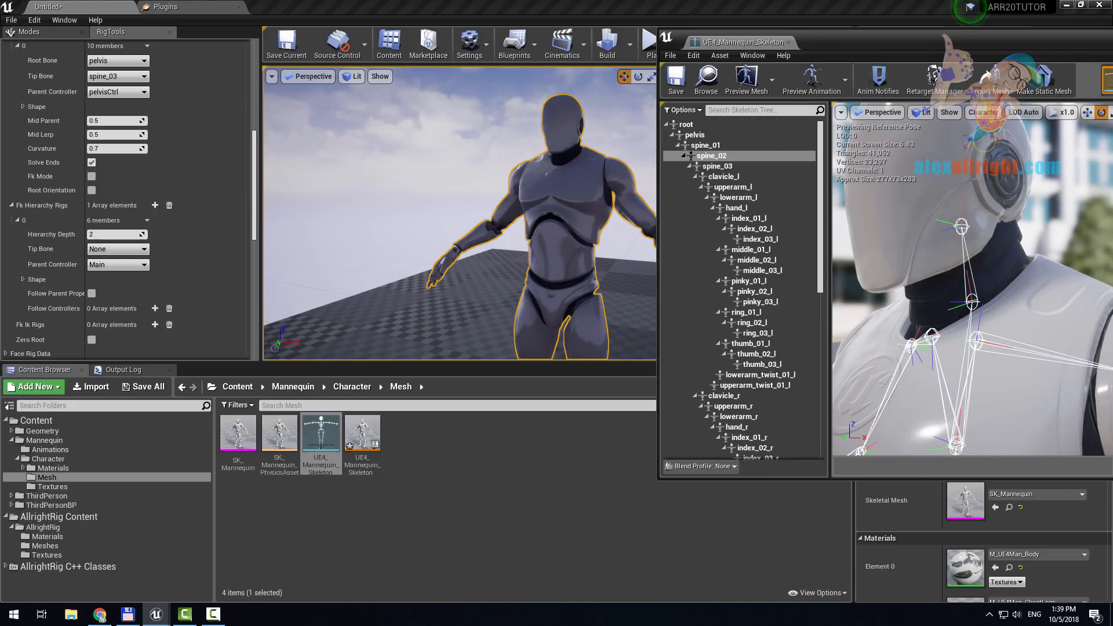
left_click(961, 226)
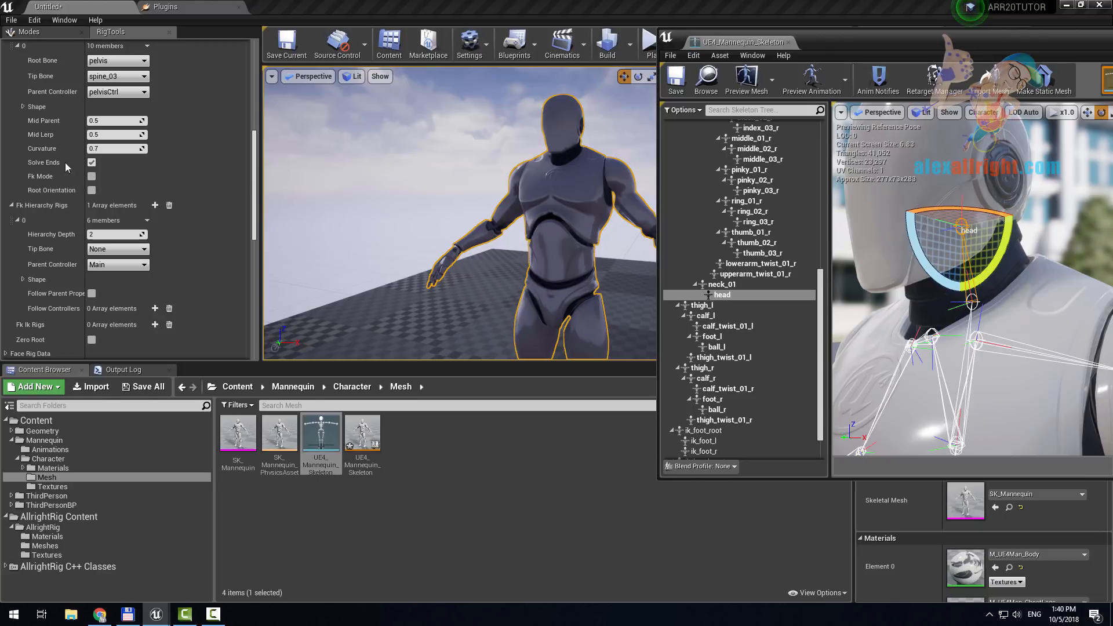
left_click(109, 249)
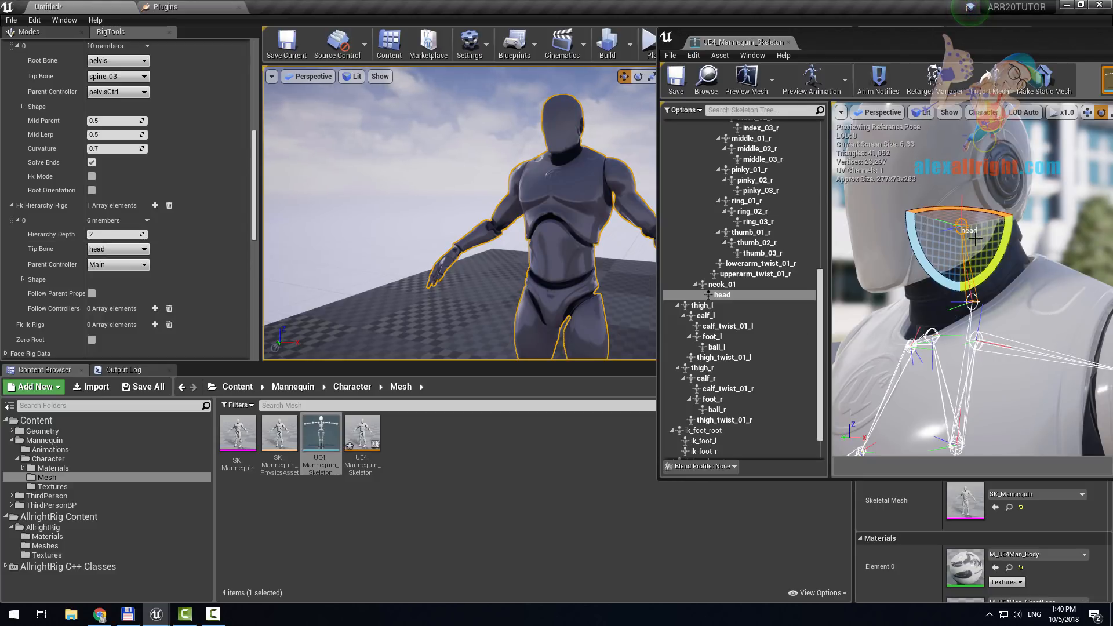
left_click_drag(115, 234, 76, 235)
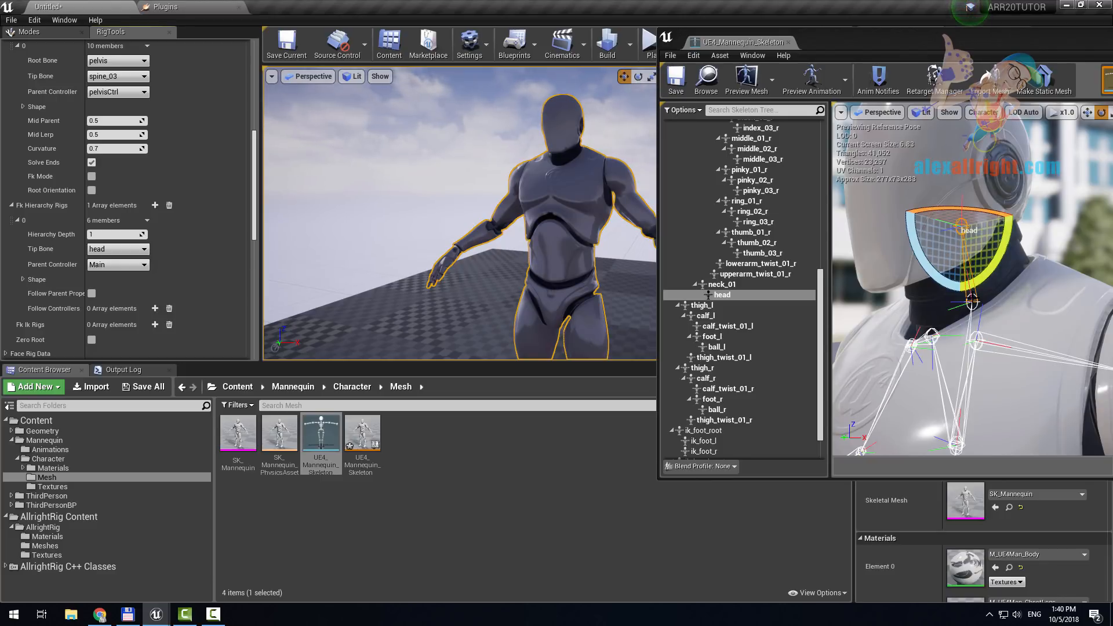
- Generate the rig with the new neck and head FK module
scroll(160, 185, "up", 8)
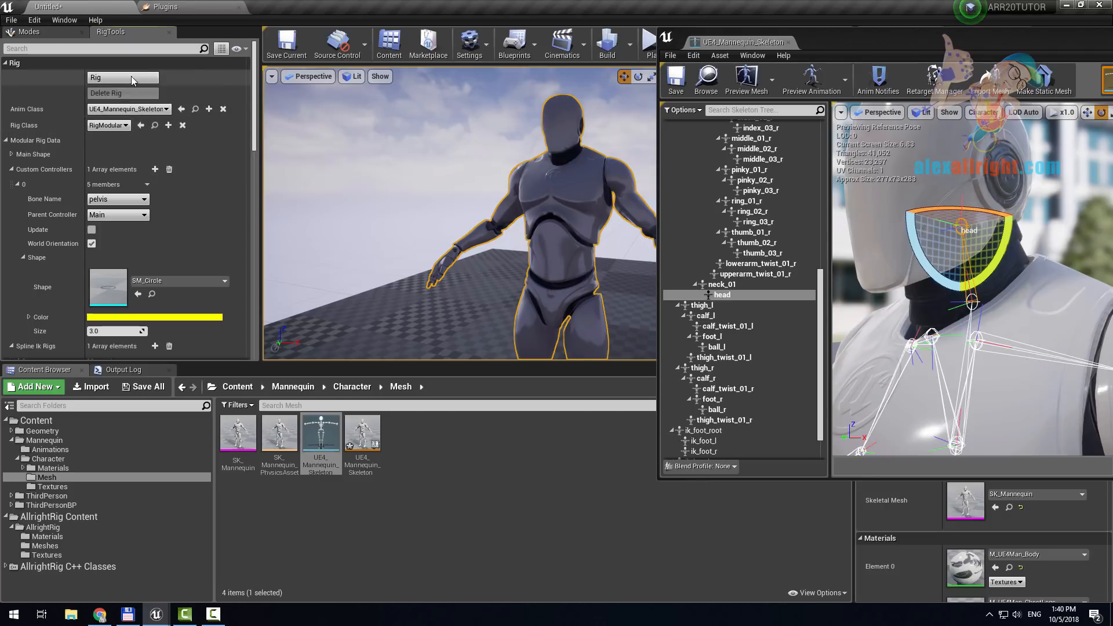
left_click(130, 78)
right_click_drag(407, 192, 406, 151)
key("w")
key("d")
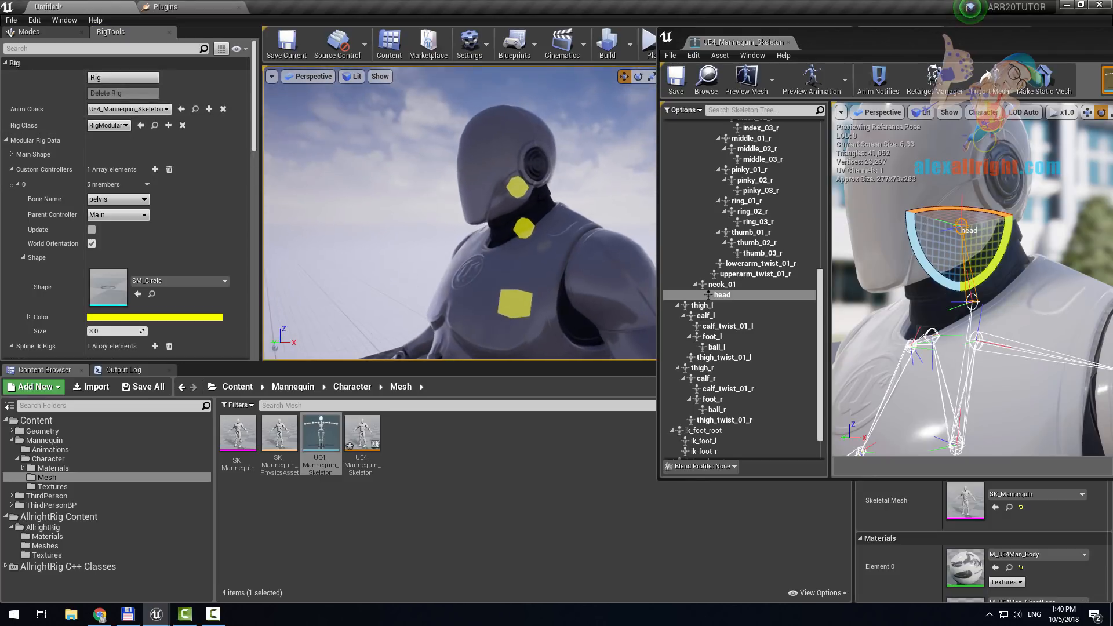
- Rotate the head controller and the neck controller below it to test the FK chain
left_click(516, 189)
right_click_drag(513, 210, 505, 206)
key("e")
left_click_drag(536, 189, 510, 192)
left_click(535, 233)
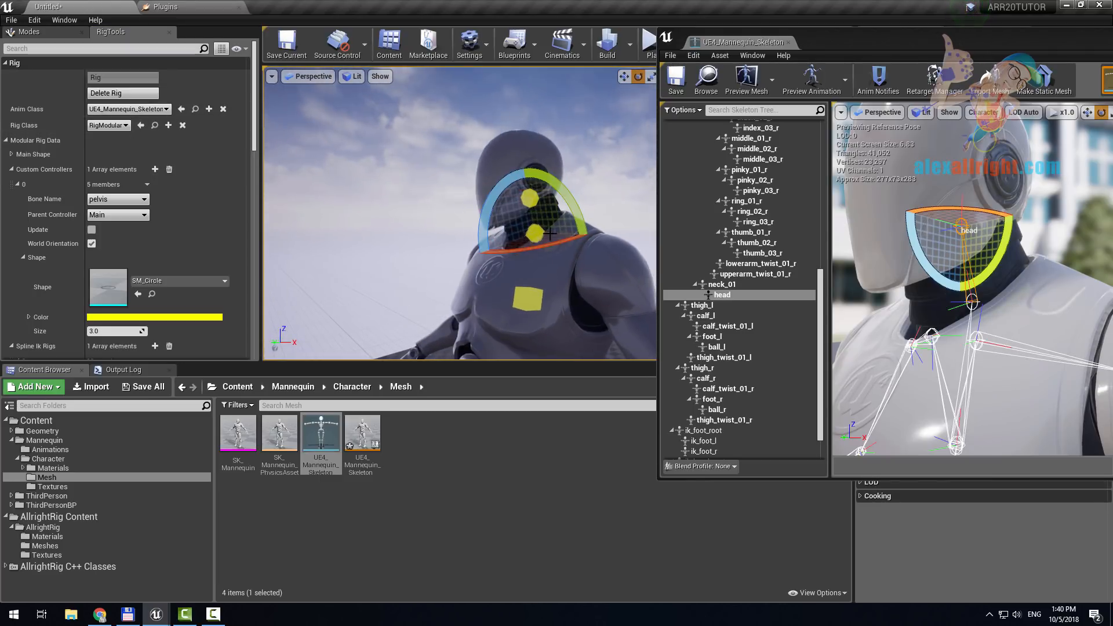
left_click_drag(539, 248, 580, 248)
- Shift the chest cube controller about 10.2 along Z to test whether the neck and head controllers follow
left_click(524, 305)
right_click_drag(524, 305, 584, 237)
key("a")
key("w")
left_click_drag(539, 234, 495, 233)
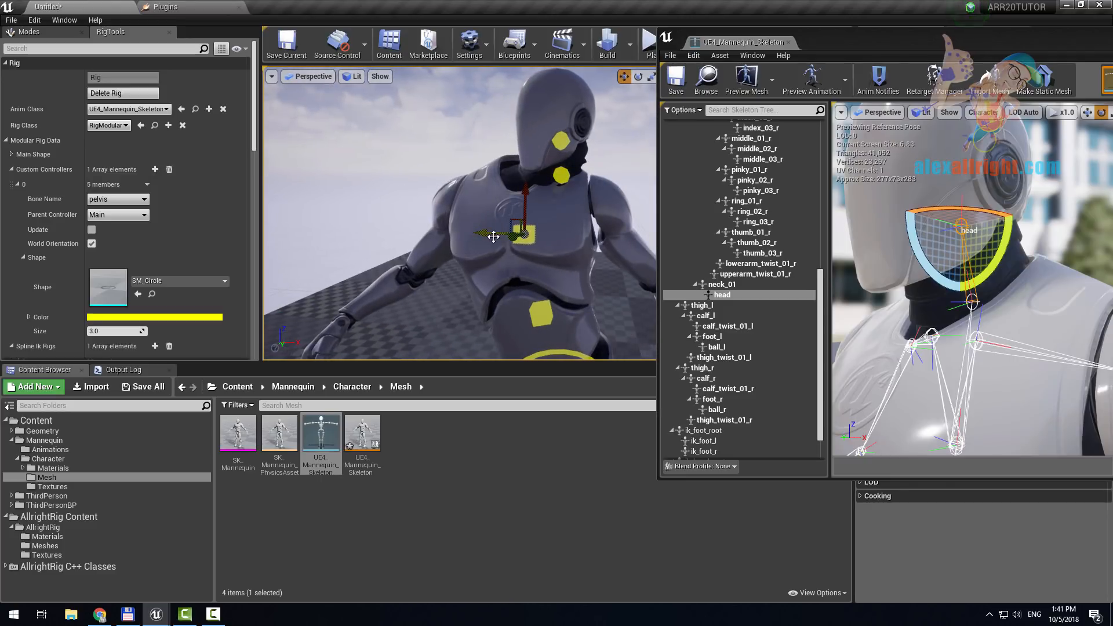
- Move the skeleton window aside, look up the chest controller's name, and set the Fk Hierarchy rig's parent controller to spine_03Ik
left_click_drag(846, 32, 671, 401)
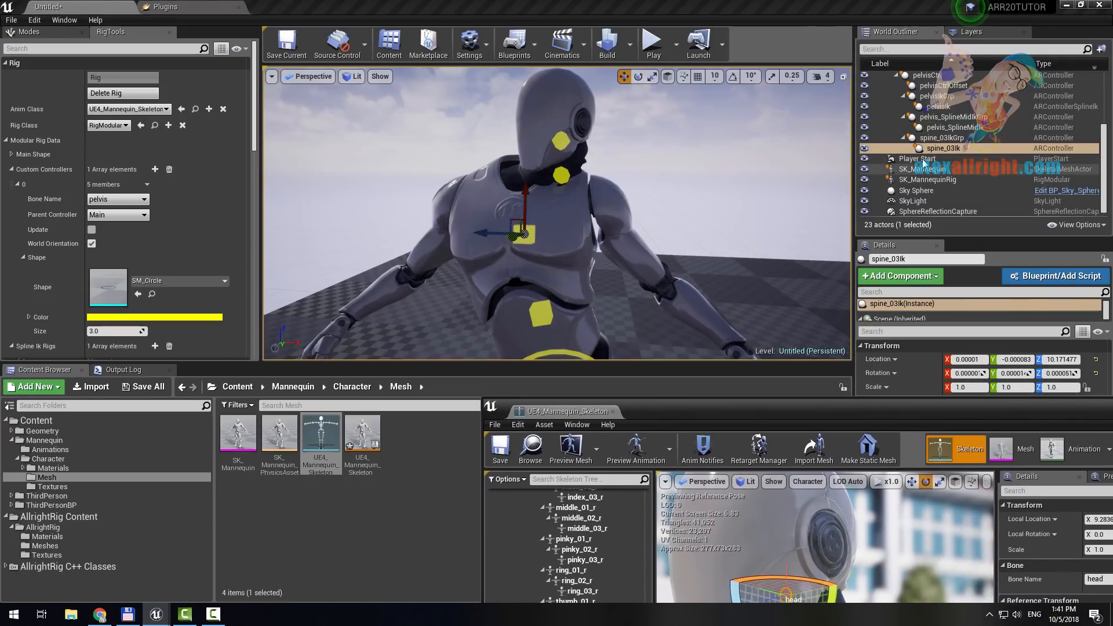
left_click(965, 150)
scroll(166, 217, "down", 2)
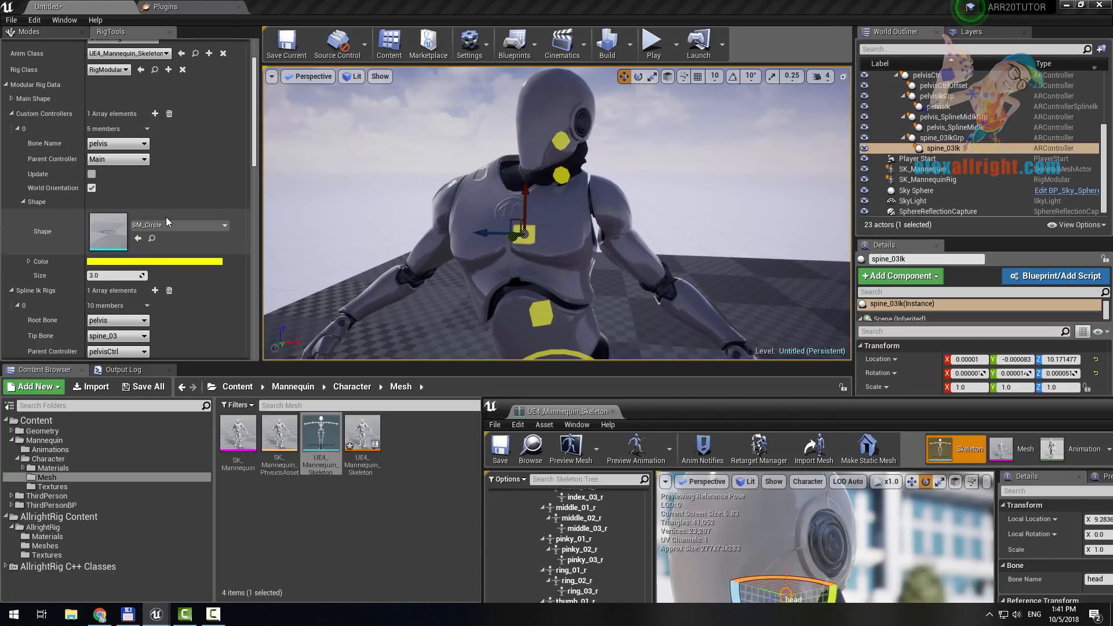
scroll(166, 217, "down", 8)
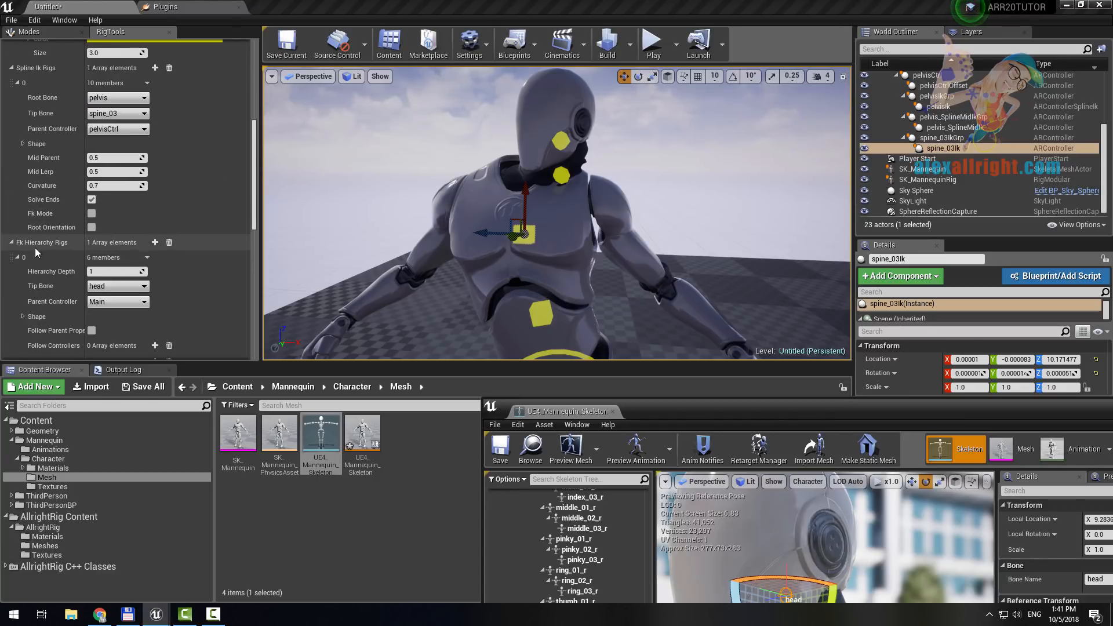
scroll(35, 249, "down", 2)
left_click(116, 268)
type("spine_03lk")
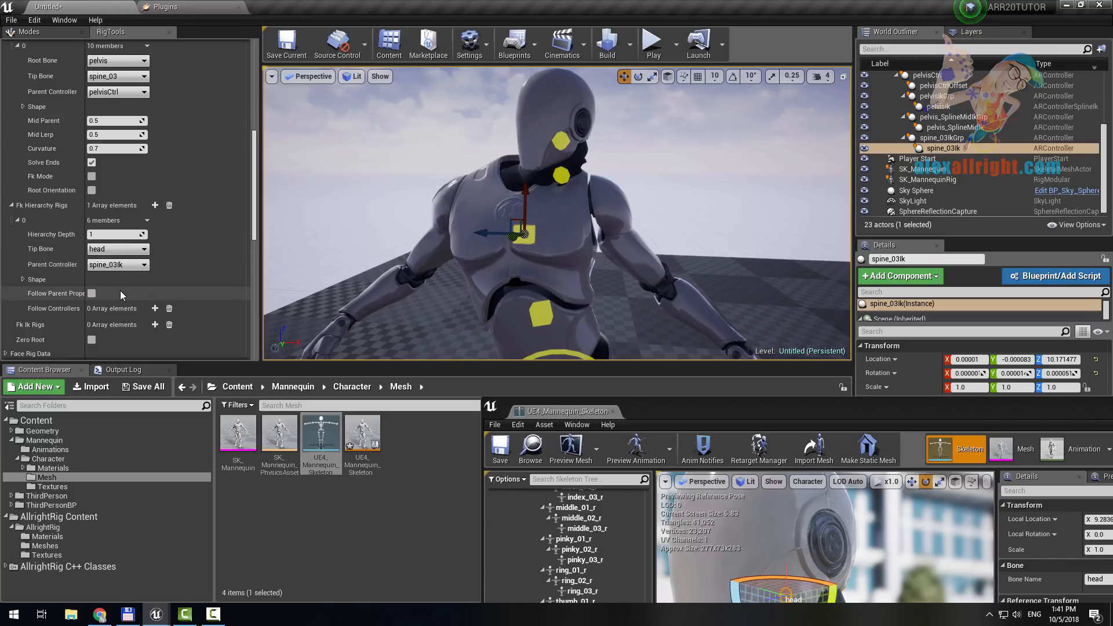
- Delete the rig and regenerate it with the new neck parenting
scroll(152, 227, "up", 10)
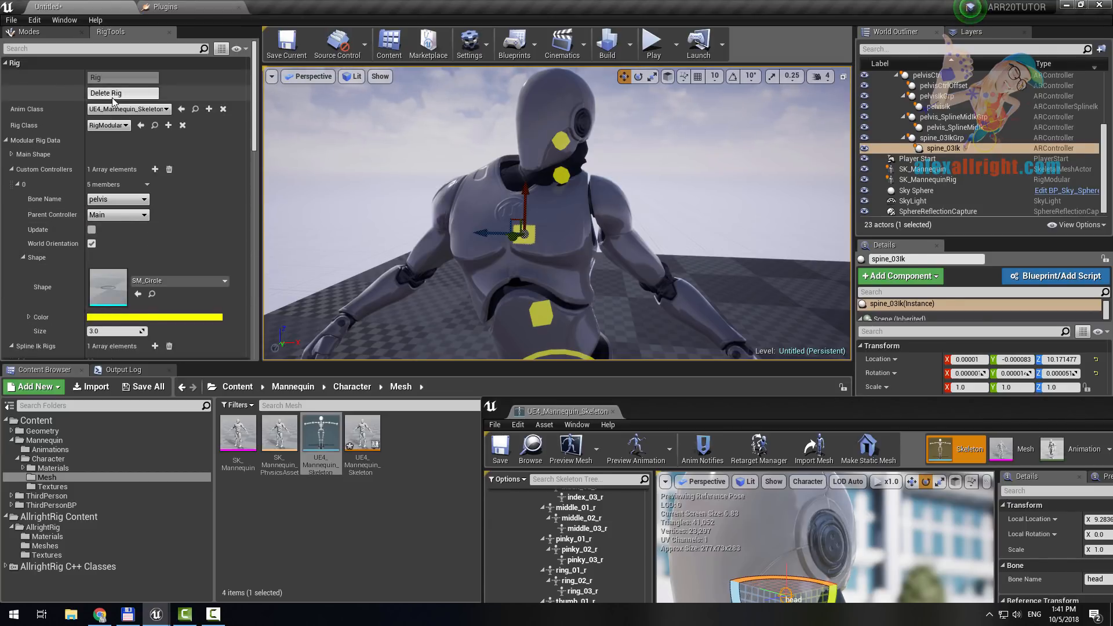
left_click(112, 93)
left_click(123, 78)
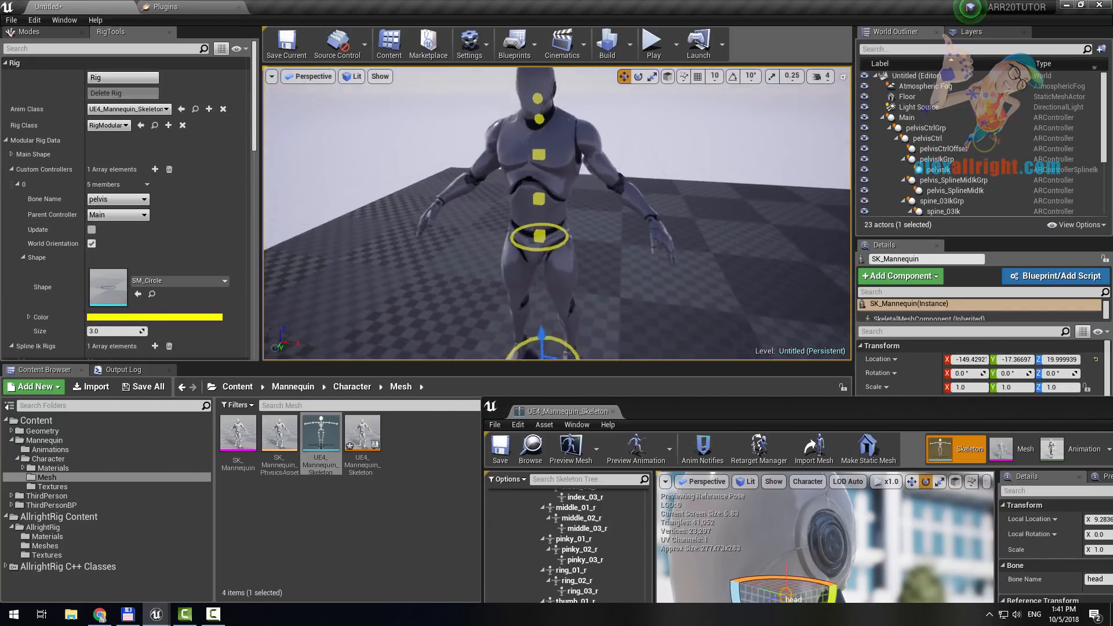
right_click_drag(579, 193, 579, 152)
- Move the chest cube sideways and rotate the neck controller about 24.2 degrees around X to test the parenting
left_click(556, 196)
left_click_drag(511, 201, 485, 202)
left_click(524, 150)
key("e")
left_click_drag(541, 161, 571, 161)
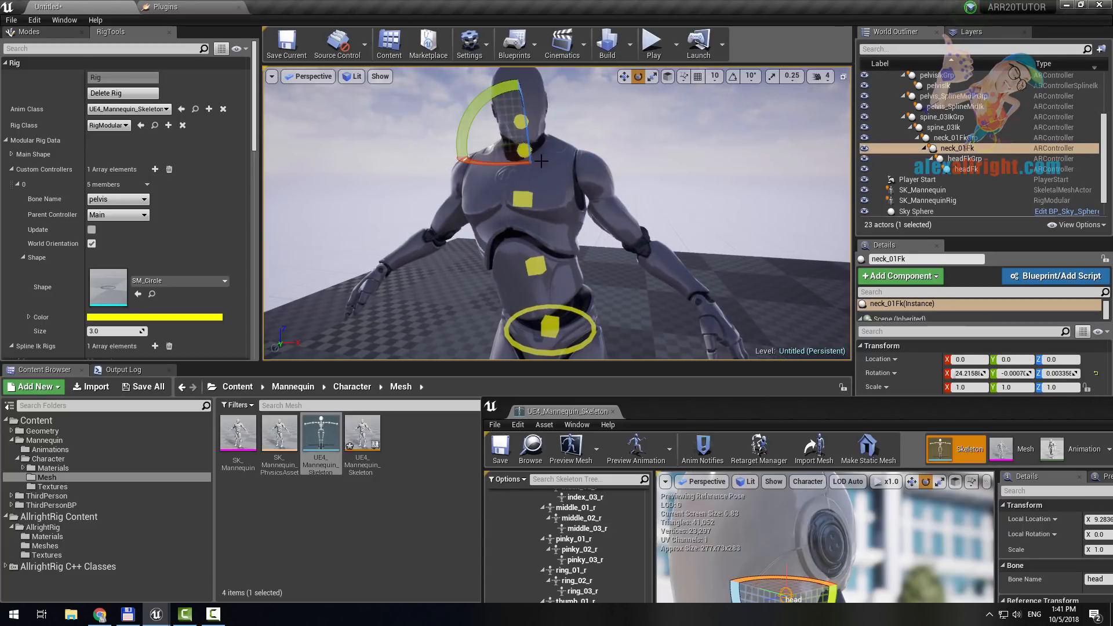
right_click_drag(628, 205, 594, 173)
- Save the current rig settings as a preset named ManRig
scroll(174, 261, "down", 10)
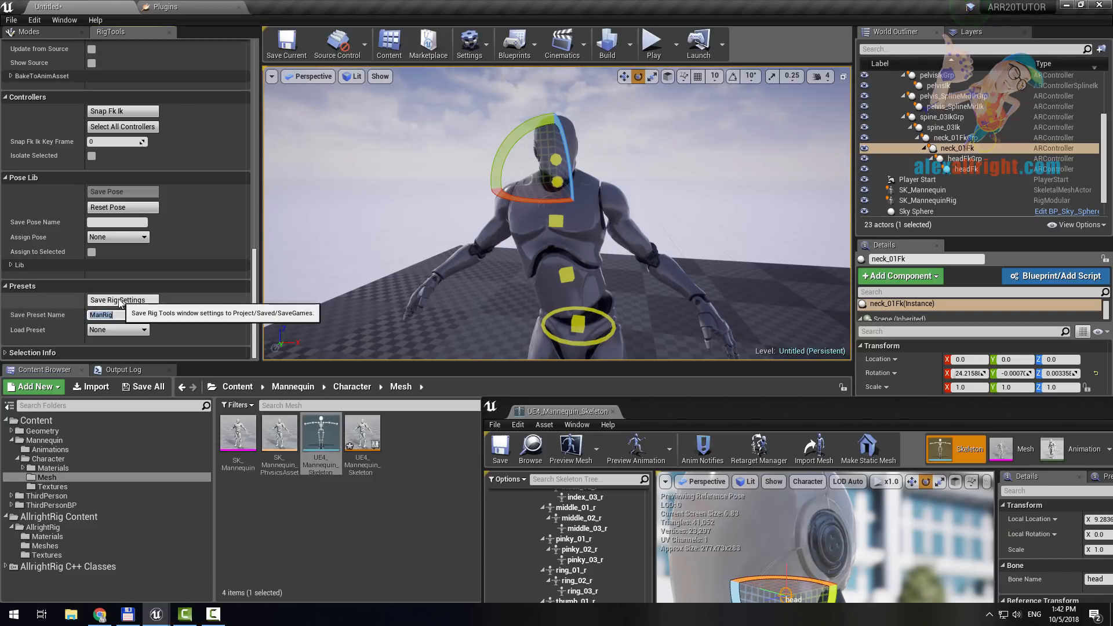
left_click(120, 301)
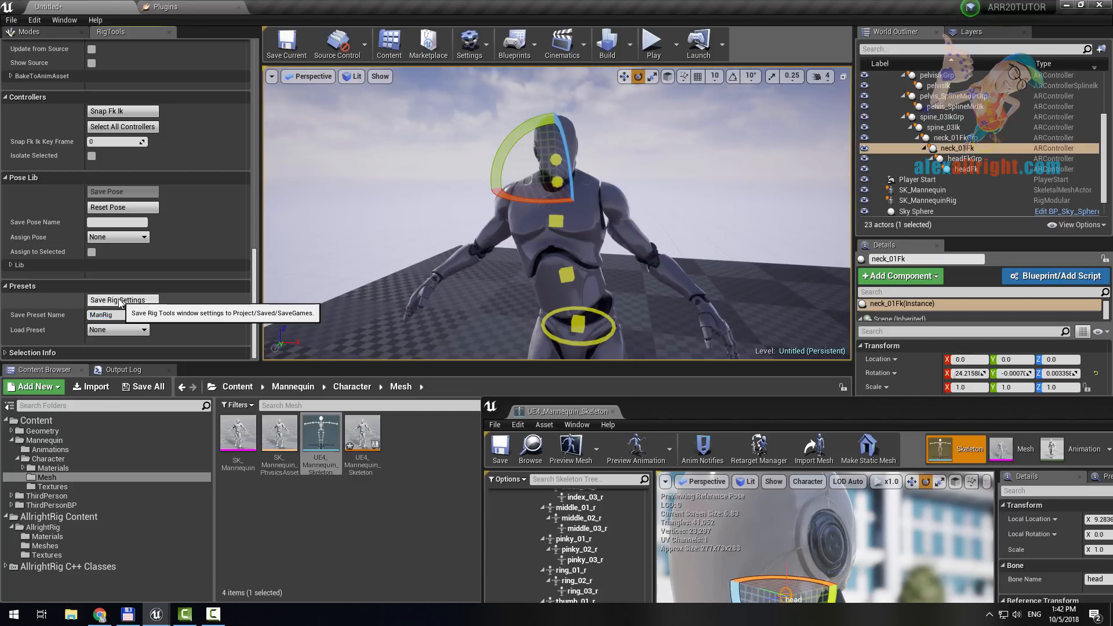
- Switch to Total Commander and open the ARR20TUTOR project's Saved\SaveGames folder to locate the ManRig preset file
key("alt+Tab")
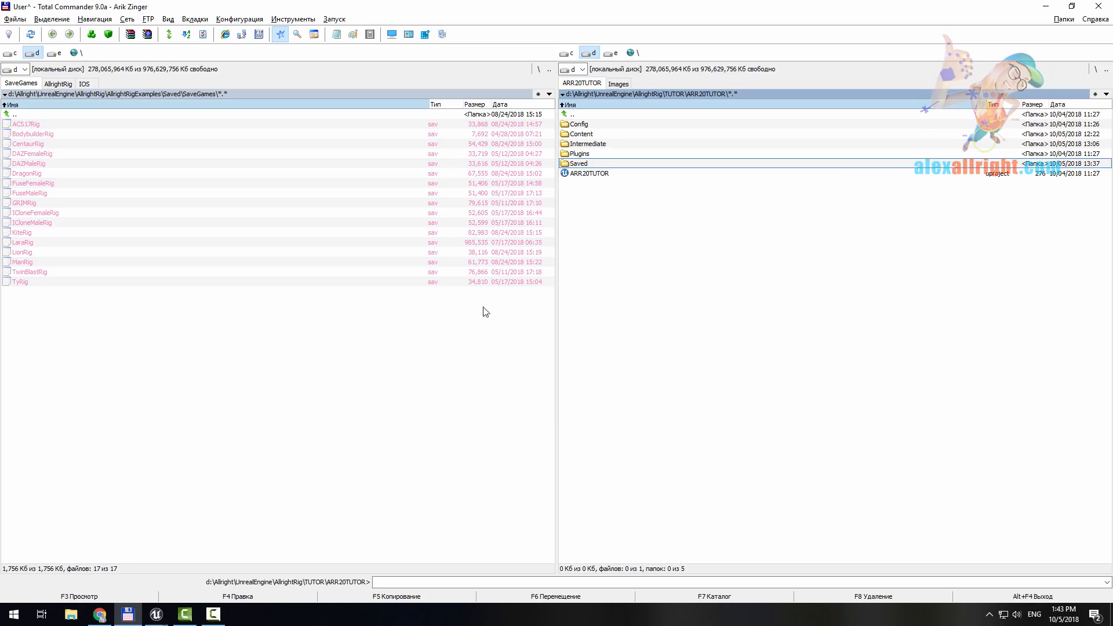
double_click(585, 166)
double_click(600, 186)
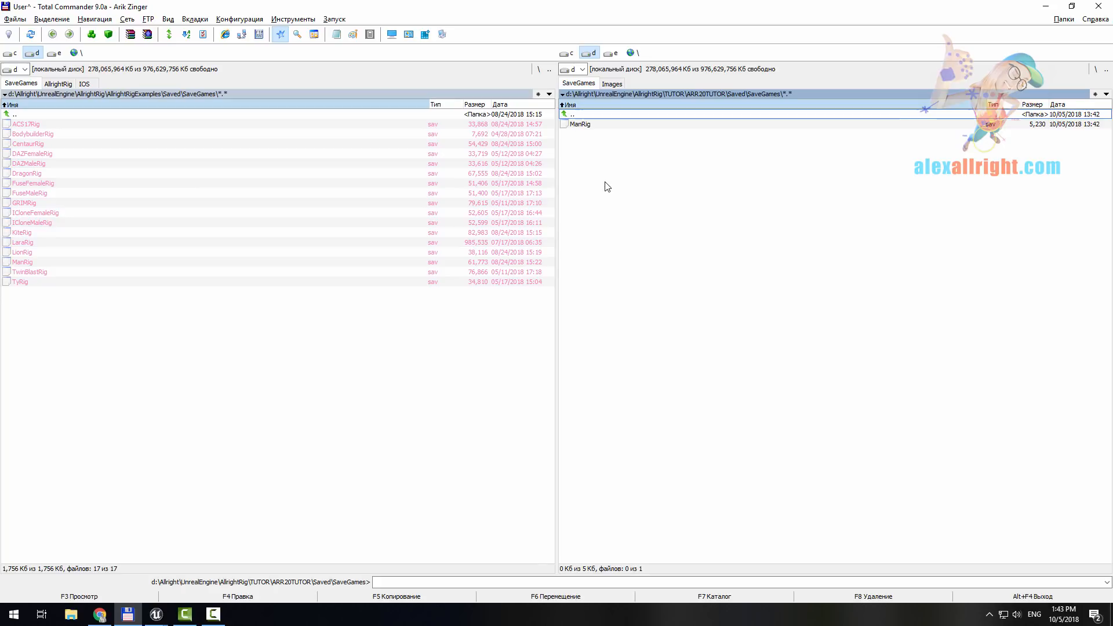
left_click(599, 127)
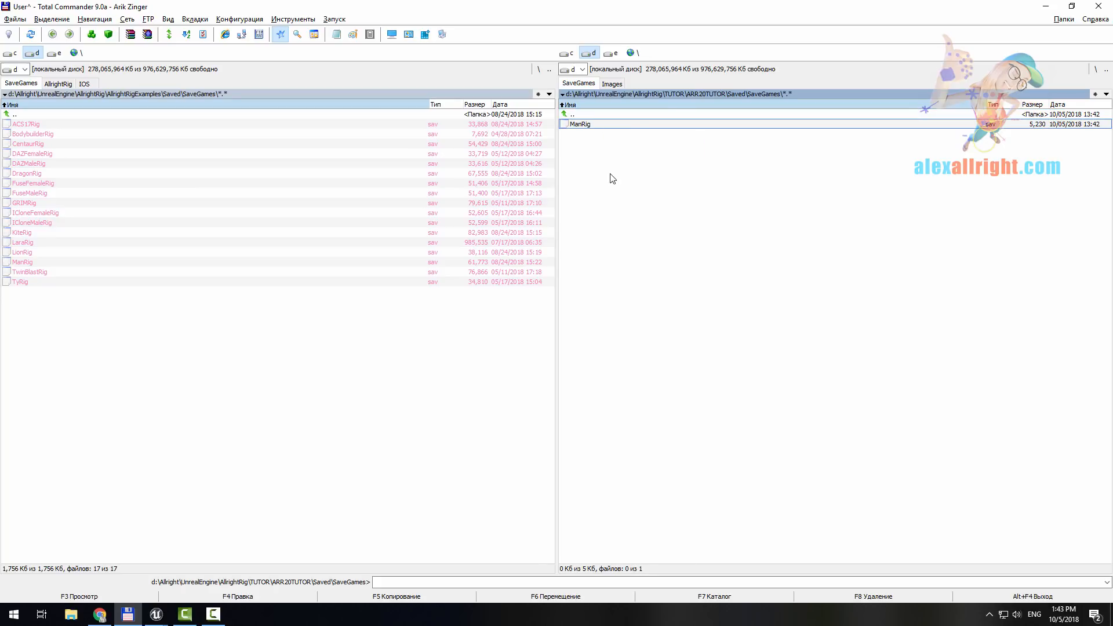
- Switch back to Unreal Editor and delete the test rig from the mannequin
mouse_move(156, 615)
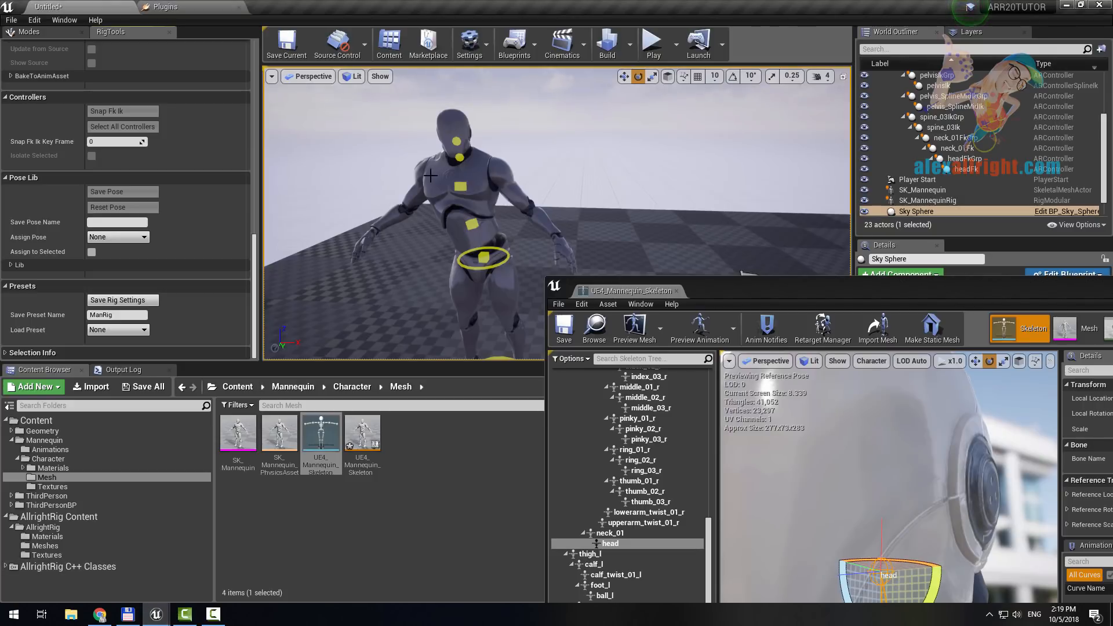
right_click_drag(524, 192, 511, 220)
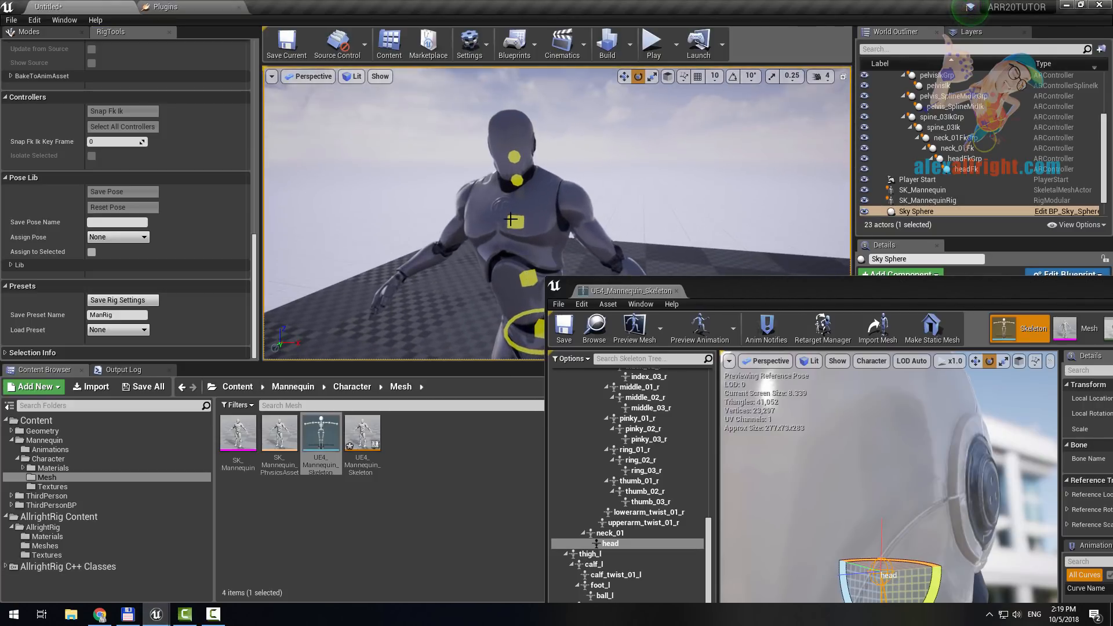
left_click(512, 220)
left_click_drag(252, 264, 251, 50)
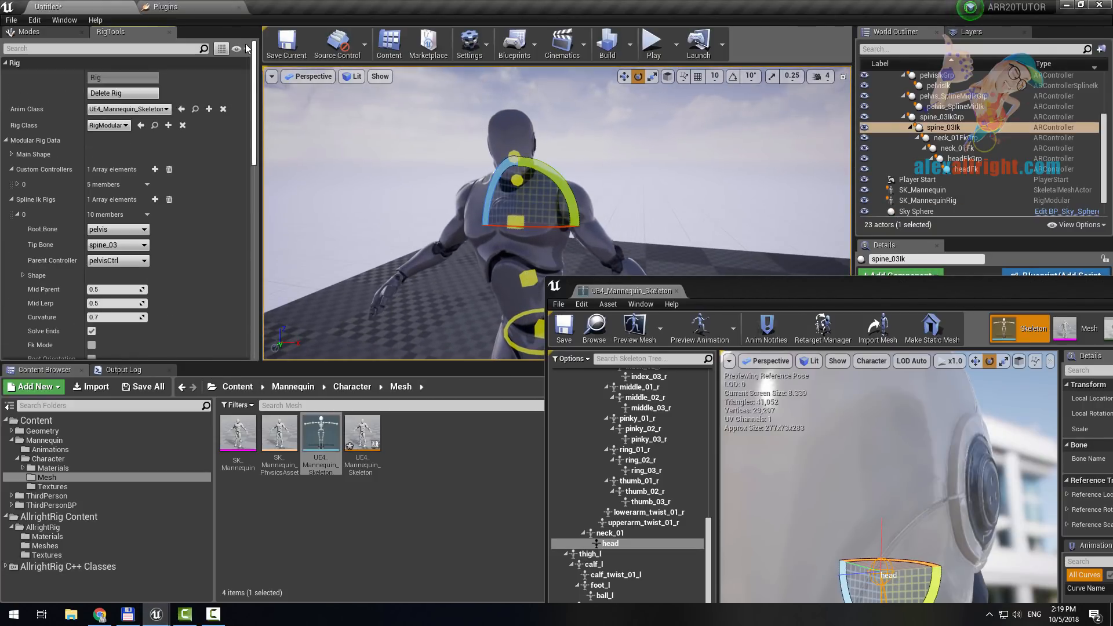
left_click(107, 96)
mouse_move(406, 191)
right_mouse_down()
mouse_move(482, 191)
mouse_move(425, 196)
right_mouse_up()
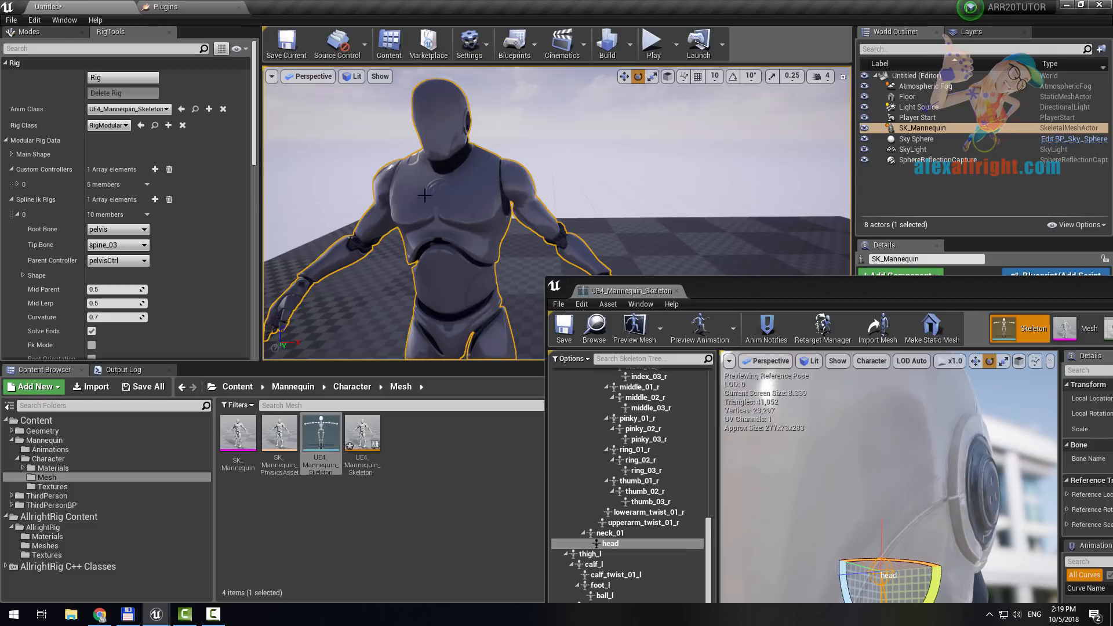
- Add a second custom controller and set its bone to clavicle_l, checking the left clavicle's bone name in the skeleton
left_click(155, 169)
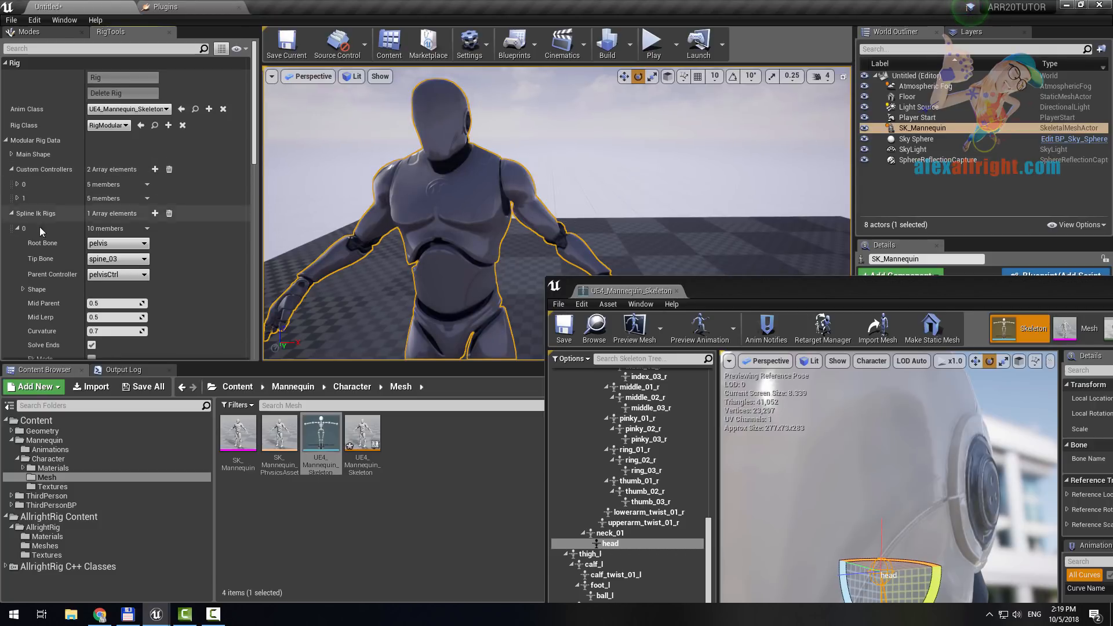
left_click(17, 199)
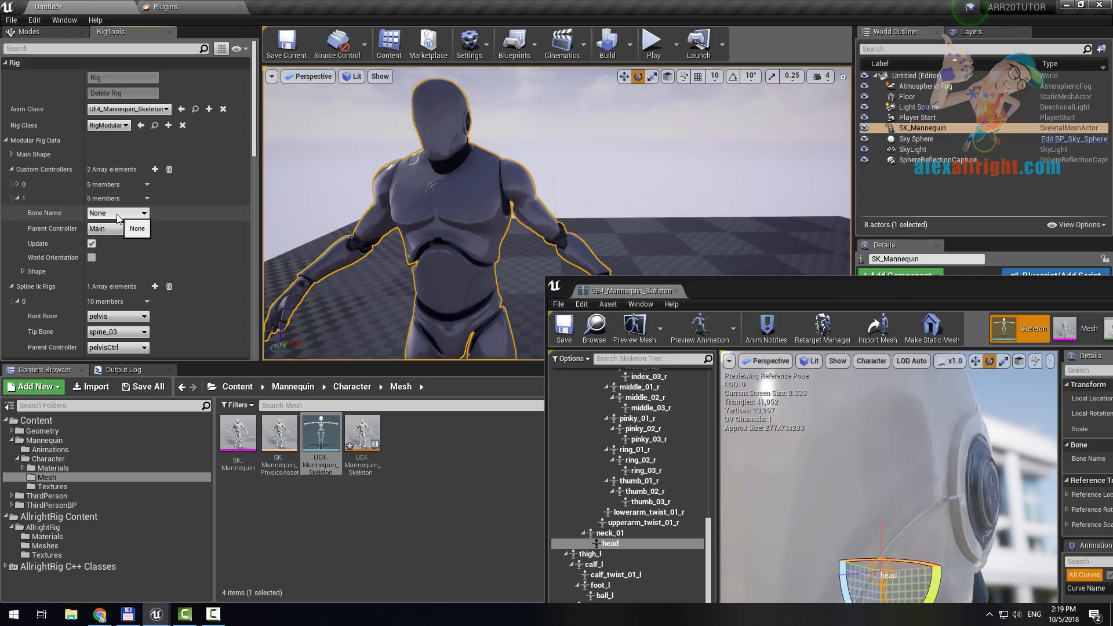
left_click_drag(838, 474, 895, 456, "alt")
scroll(896, 456, "down", 4)
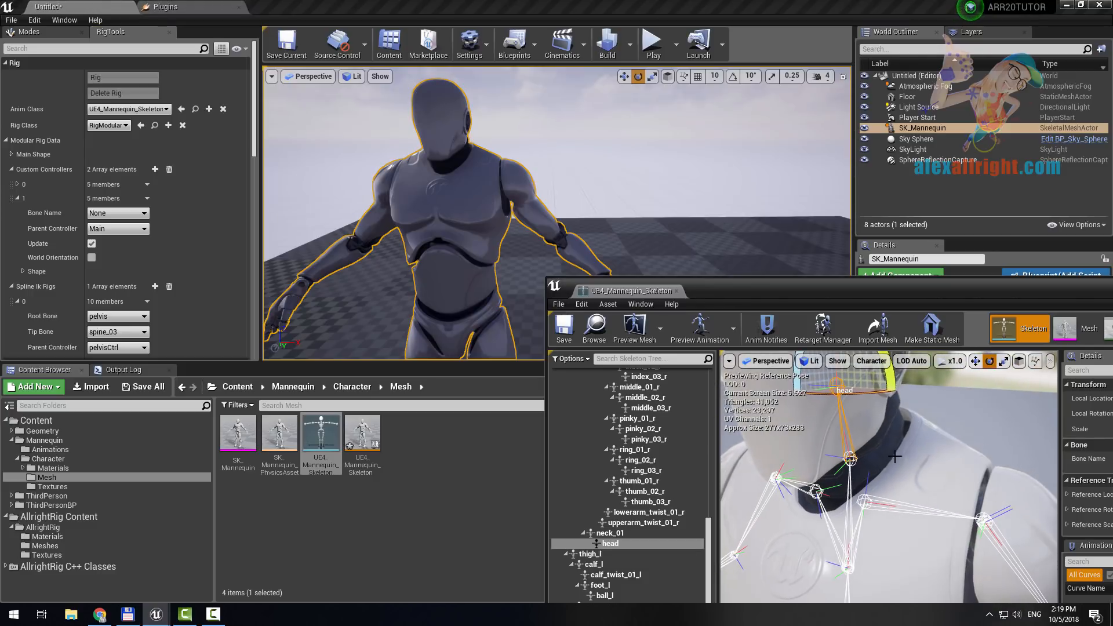
left_click(864, 508)
left_click(634, 427)
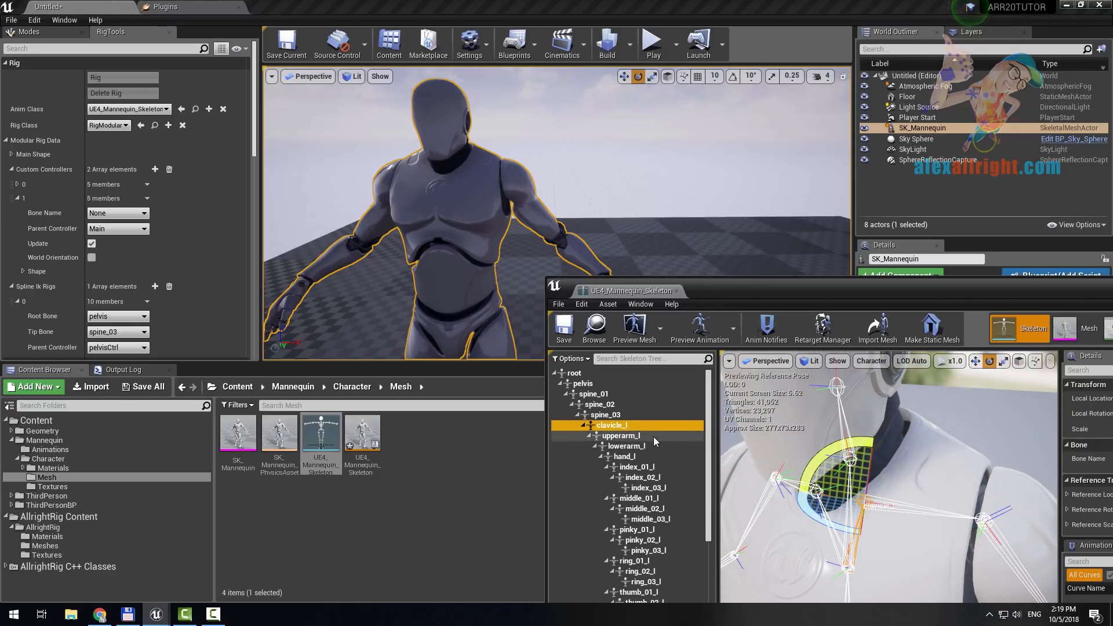
left_click(115, 213)
type("cl")
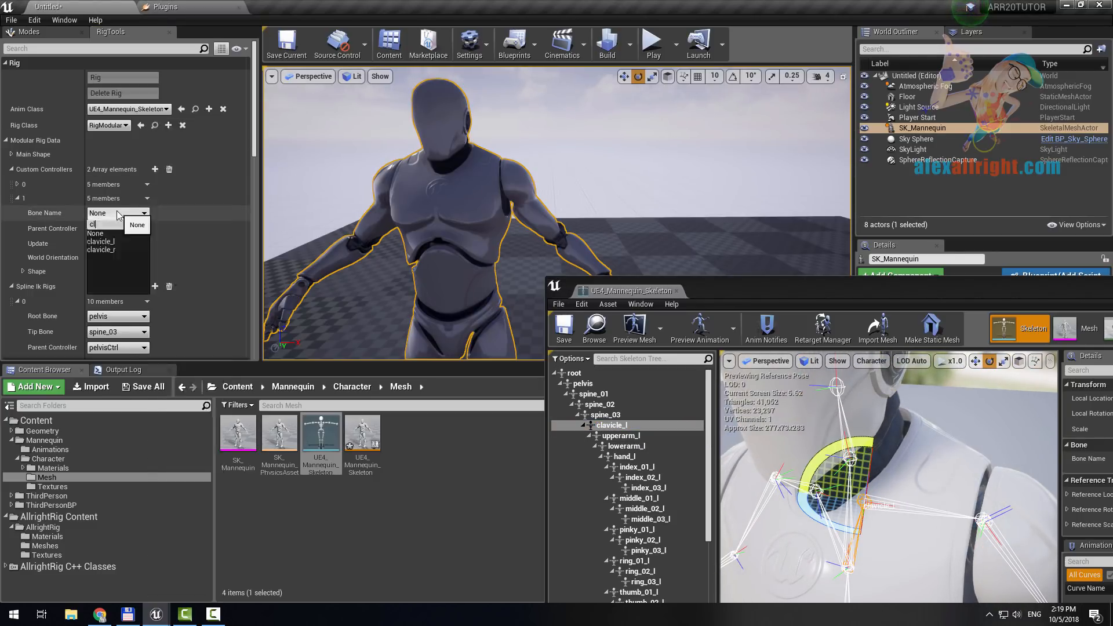
type("a")
left_click(112, 240)
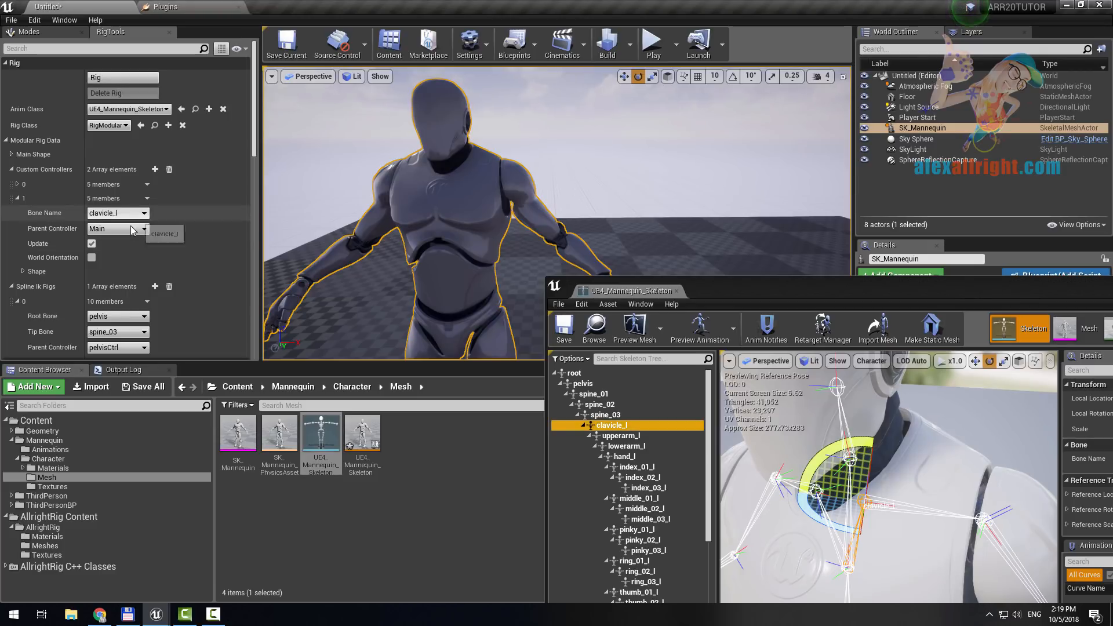
- Change the clavicle_l controller's shape colour to red by setting its green value to 0
scroll(58, 241, "down", 2)
left_click(22, 235)
scroll(58, 278, "down", 1)
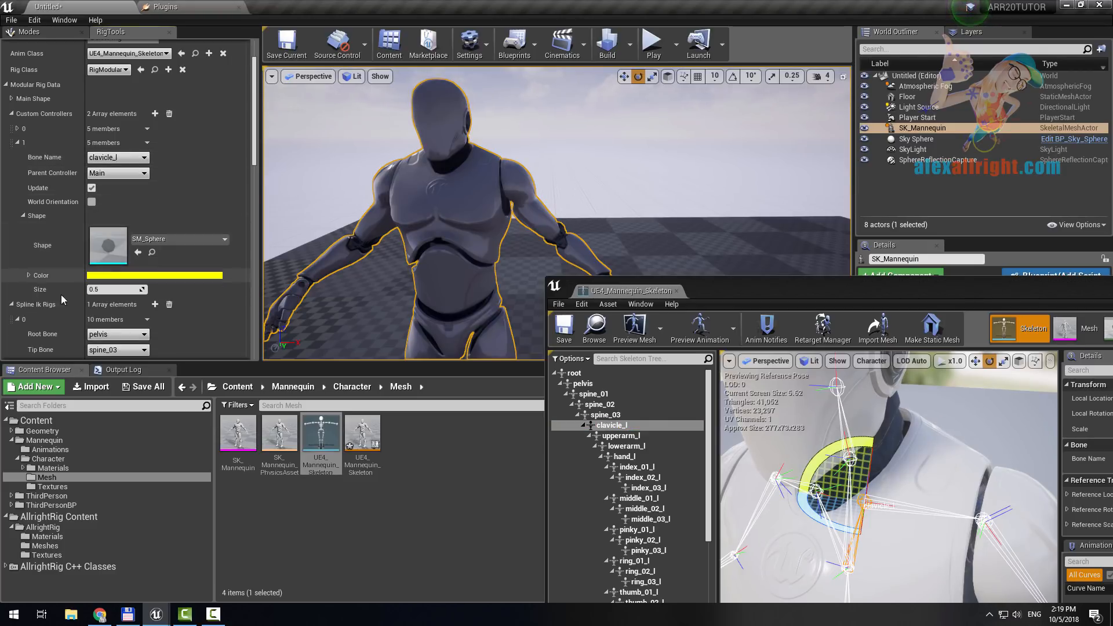
left_click(148, 276)
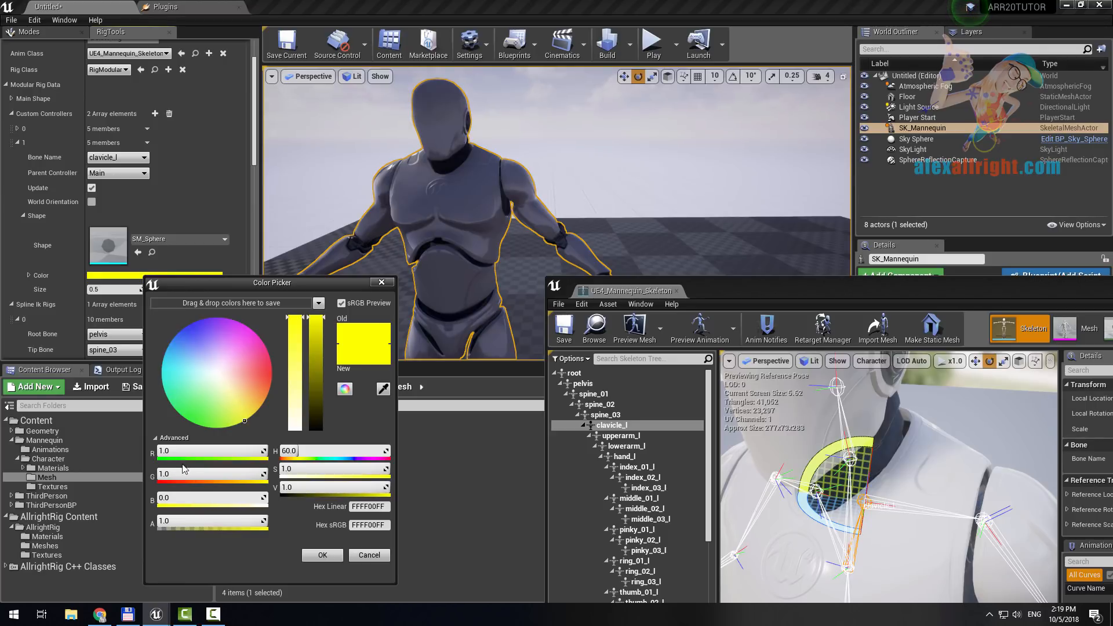
type("0")
key("Return")
left_click(323, 555)
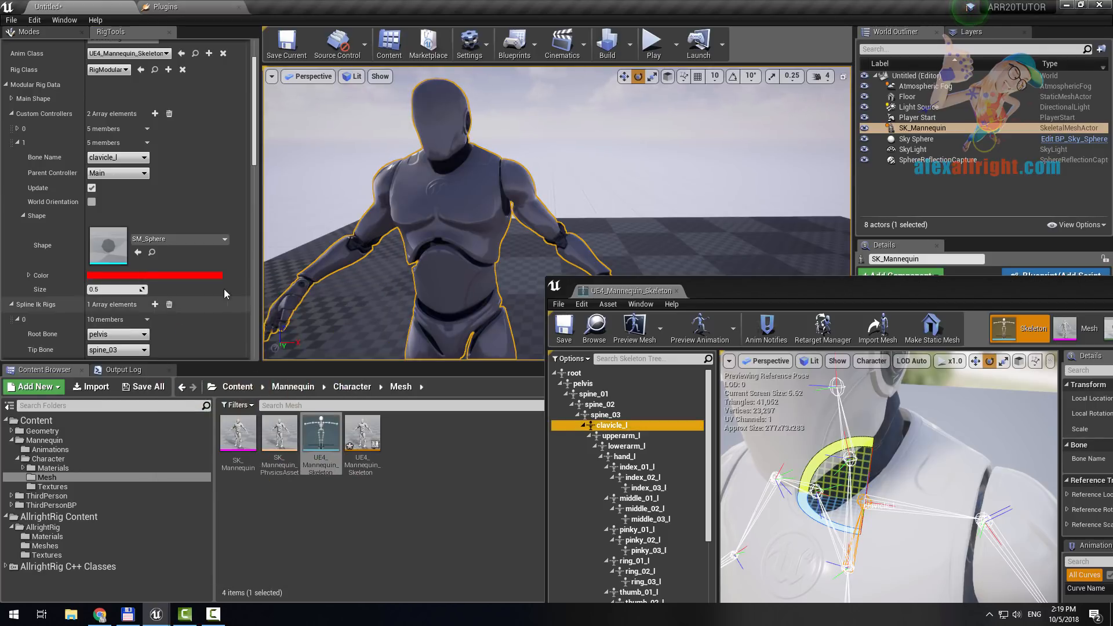
- Set the clavicle_l controller's parent controller to spine_03Ik
scroll(46, 256, "up", 2)
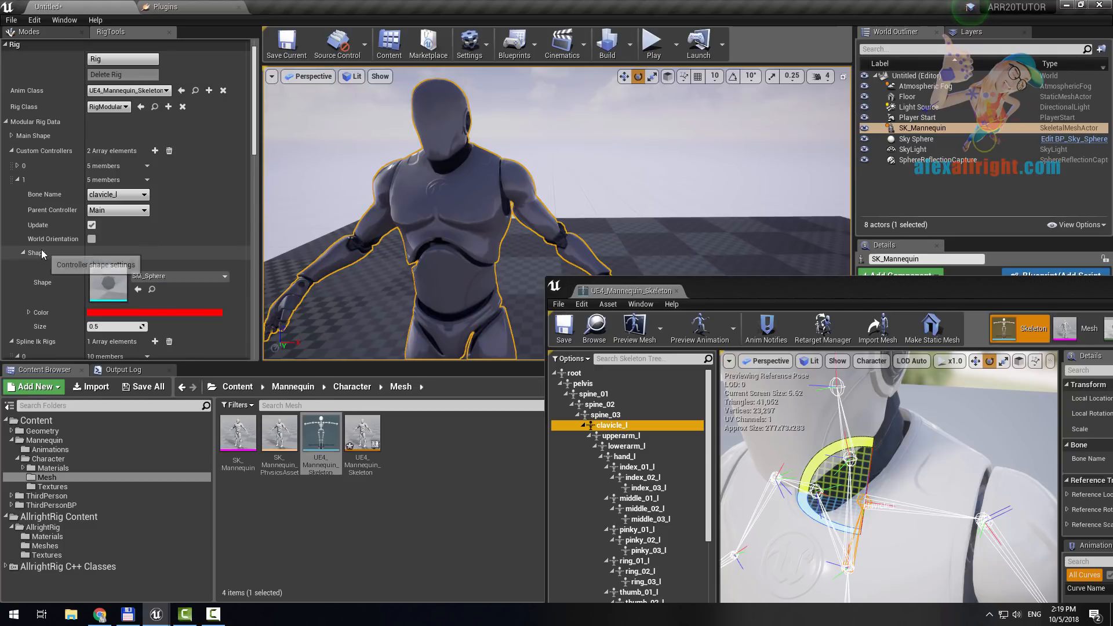
left_click(111, 211)
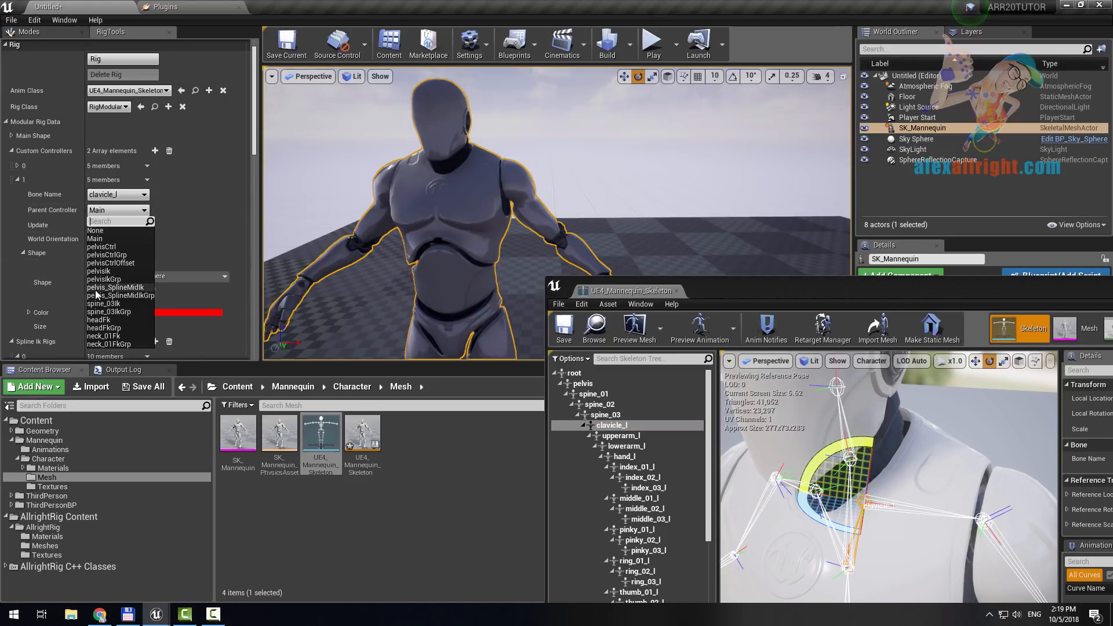
left_click(105, 305)
scroll(197, 204, "up", 1)
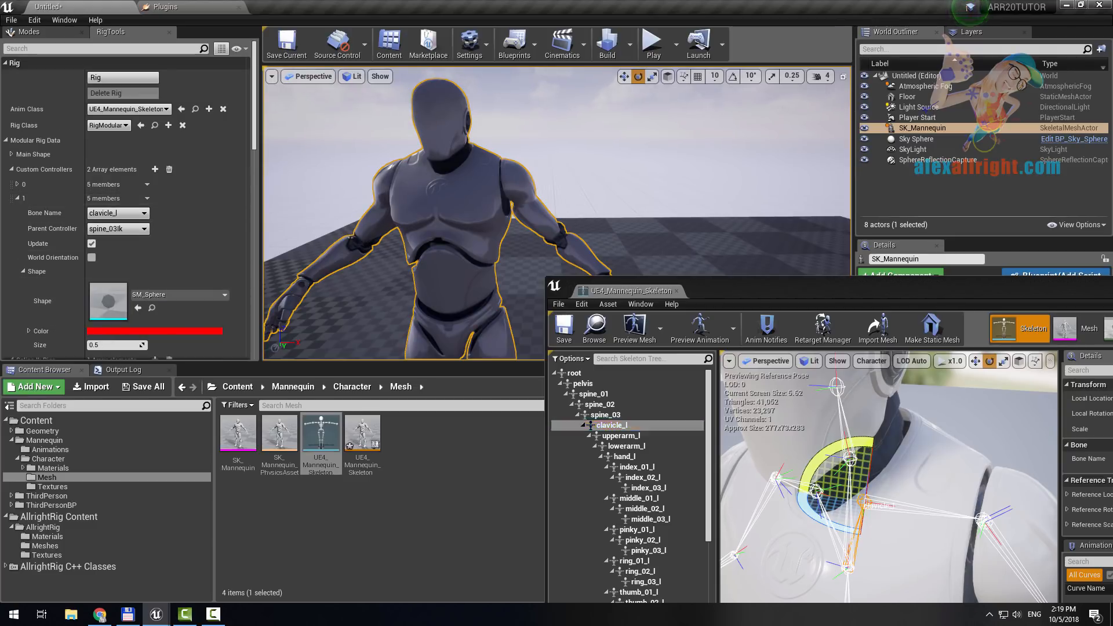
- Build a test rig, try moving the spine_03Ik controller and rotating the left clavicle controller, and delete the rig
left_click(137, 81)
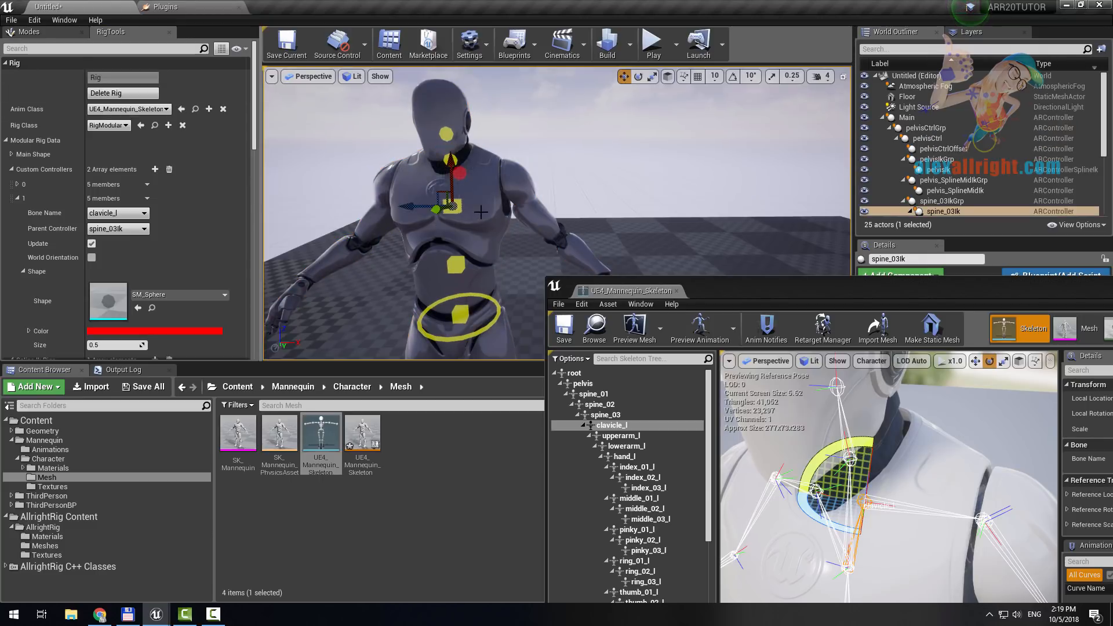
left_click_drag(451, 206, 438, 214)
left_click(459, 172)
key("e")
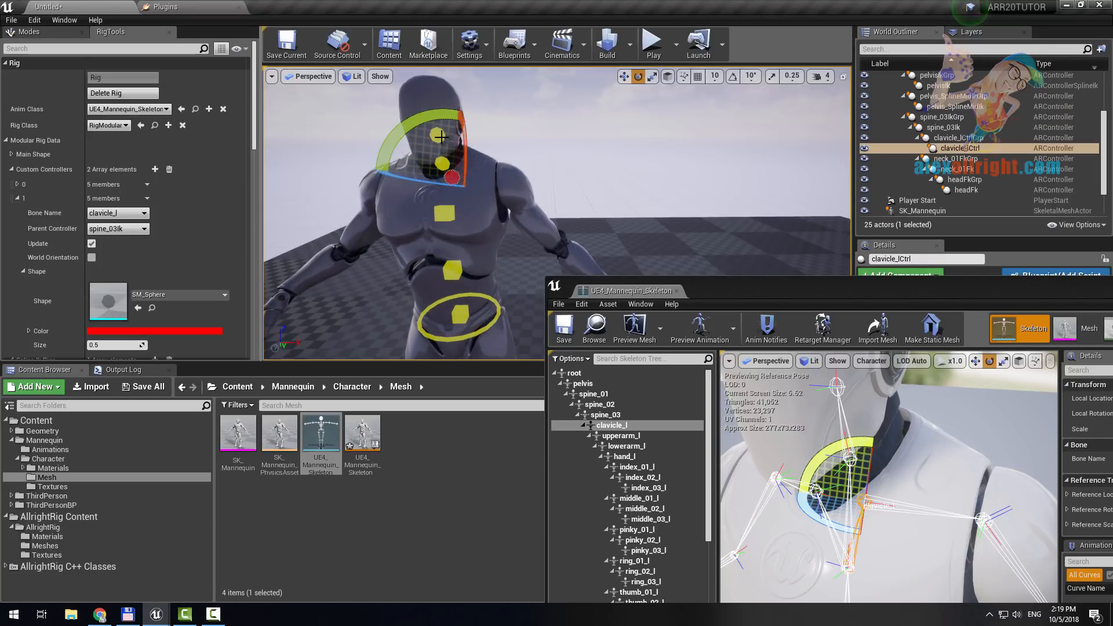
right_click_drag(442, 138, 443, 131)
left_click_drag(435, 111, 557, 180)
right_click_drag(557, 180, 581, 195)
left_click(123, 93)
- Add a third custom controller for the clavicle_r bone with spine_03Ik as its parent controller
left_click(155, 169)
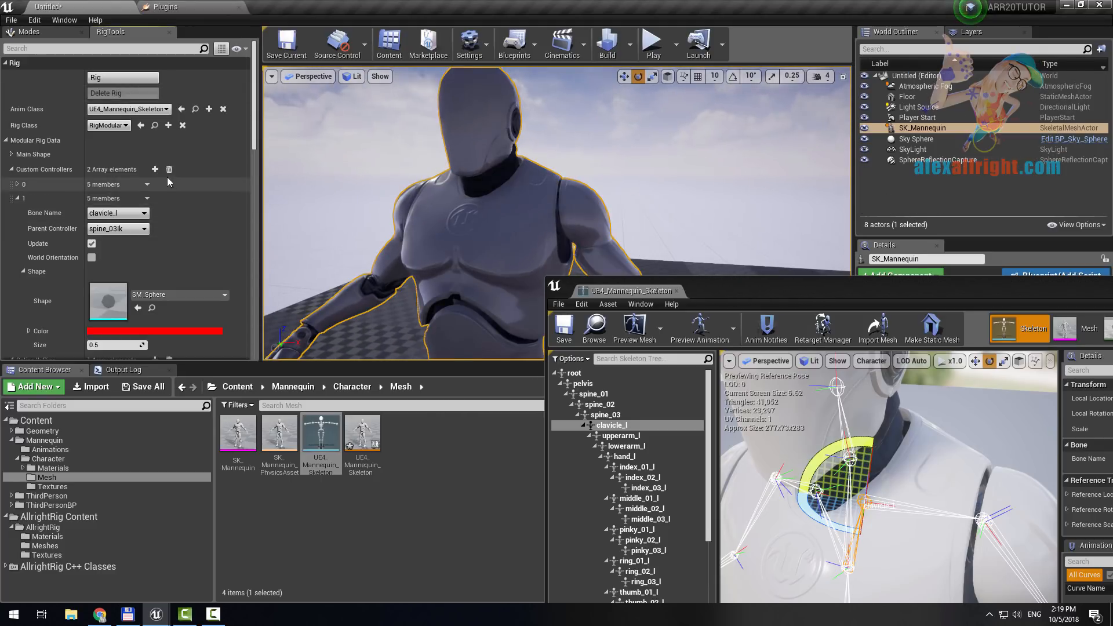
left_click(17, 212)
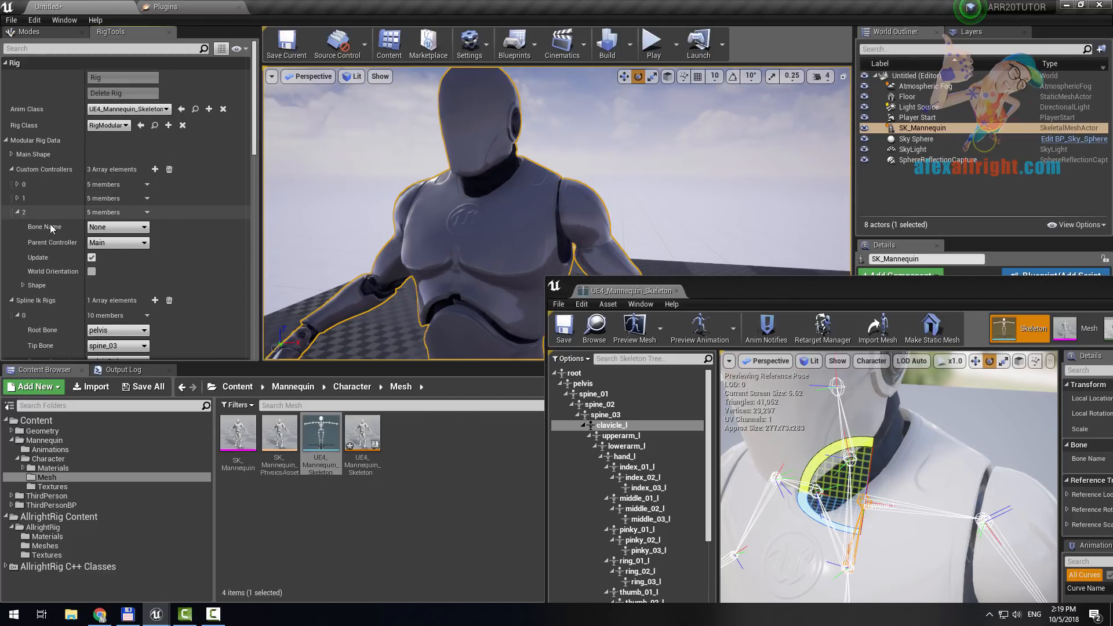
left_click(128, 227)
type("cla")
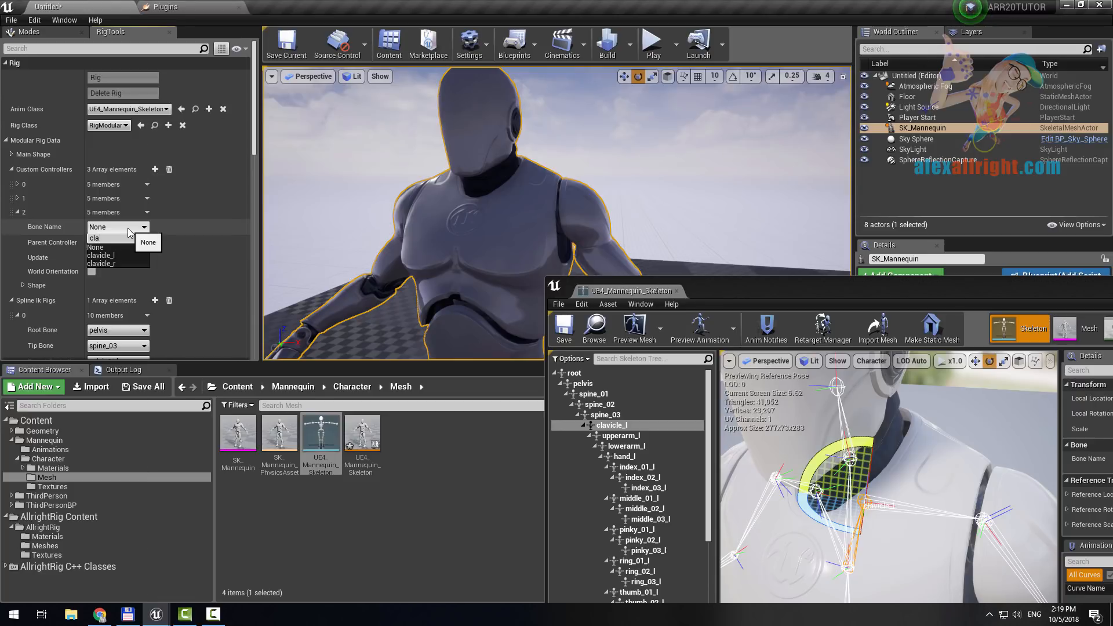
left_click(102, 263)
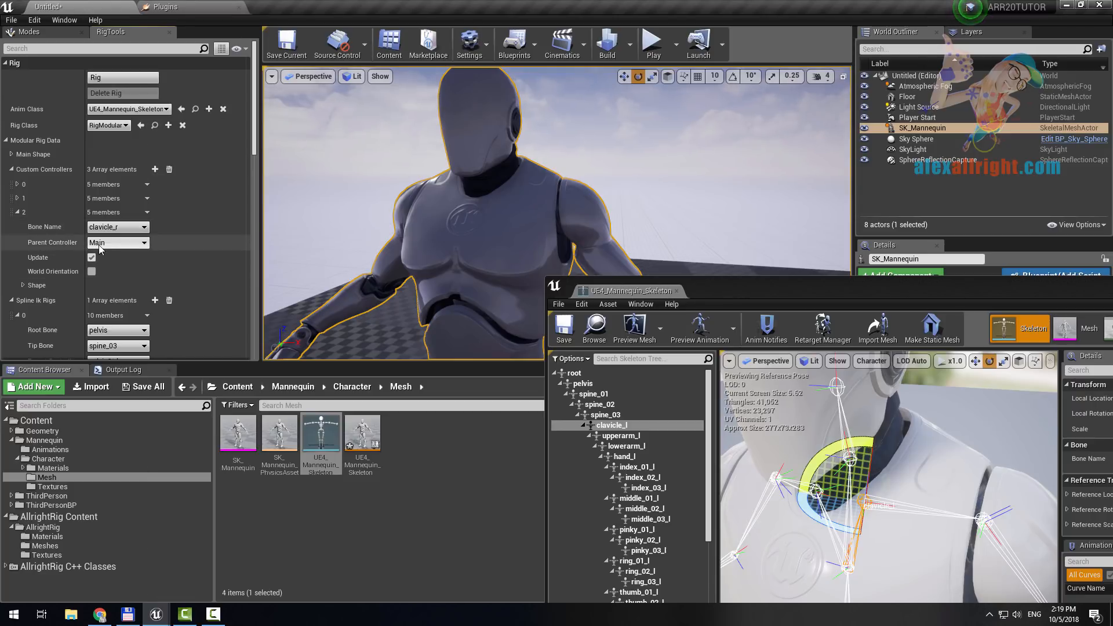
left_click(122, 244)
type("sp")
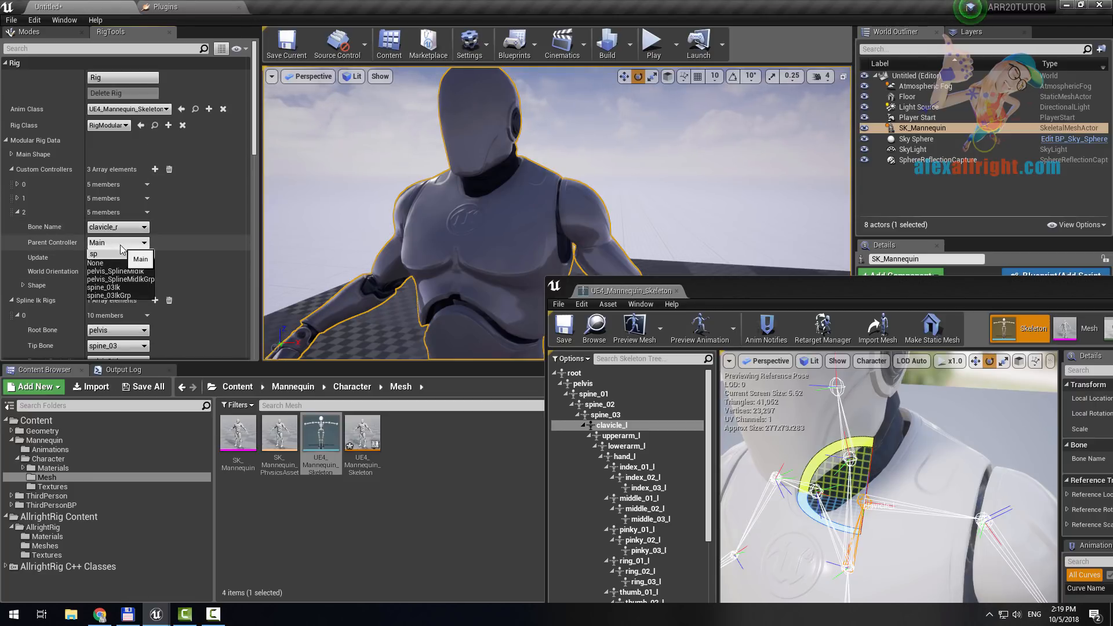
left_click(101, 287)
- Change the clavicle_r controller's shape colour to blue, setting its red and green values to 0 and raising blue
left_click(23, 286)
scroll(19, 274, "down", 3)
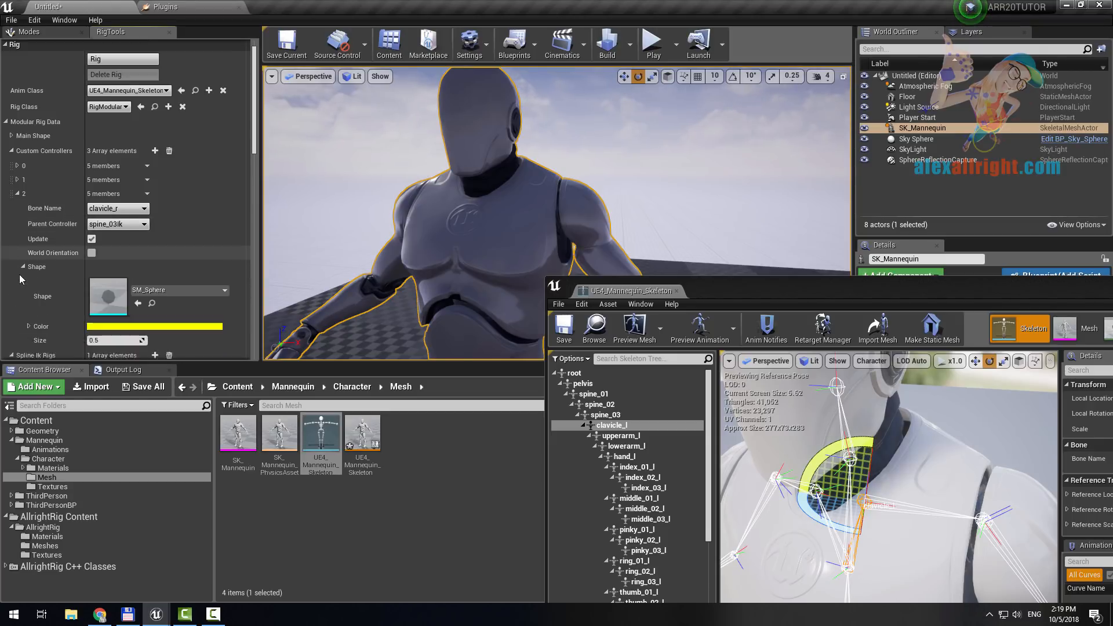
left_click(156, 290)
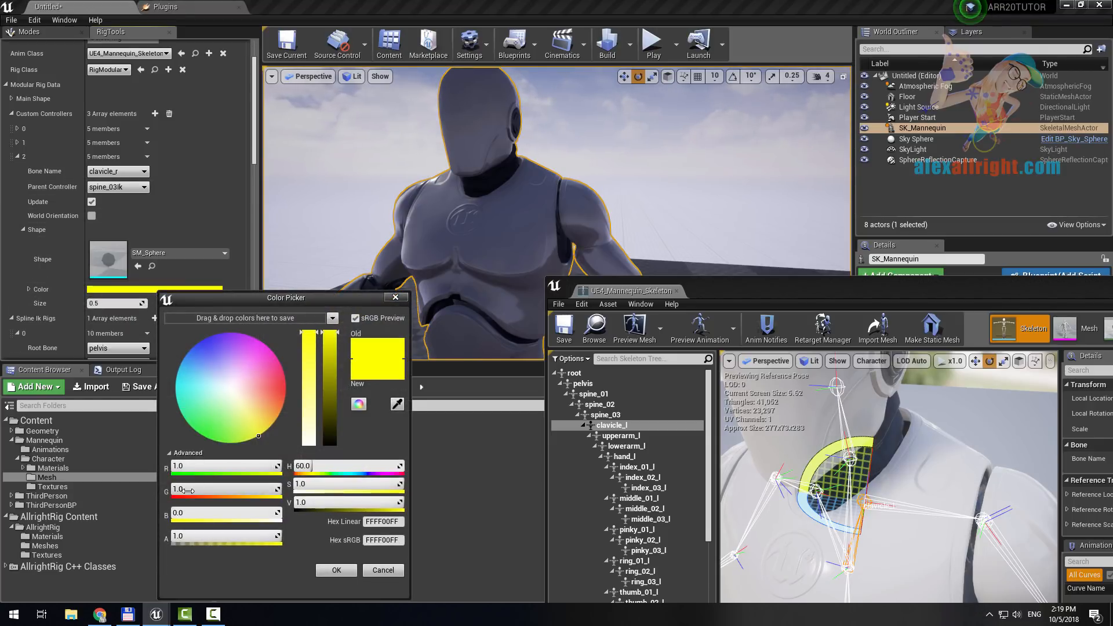
type("0")
left_click(198, 467)
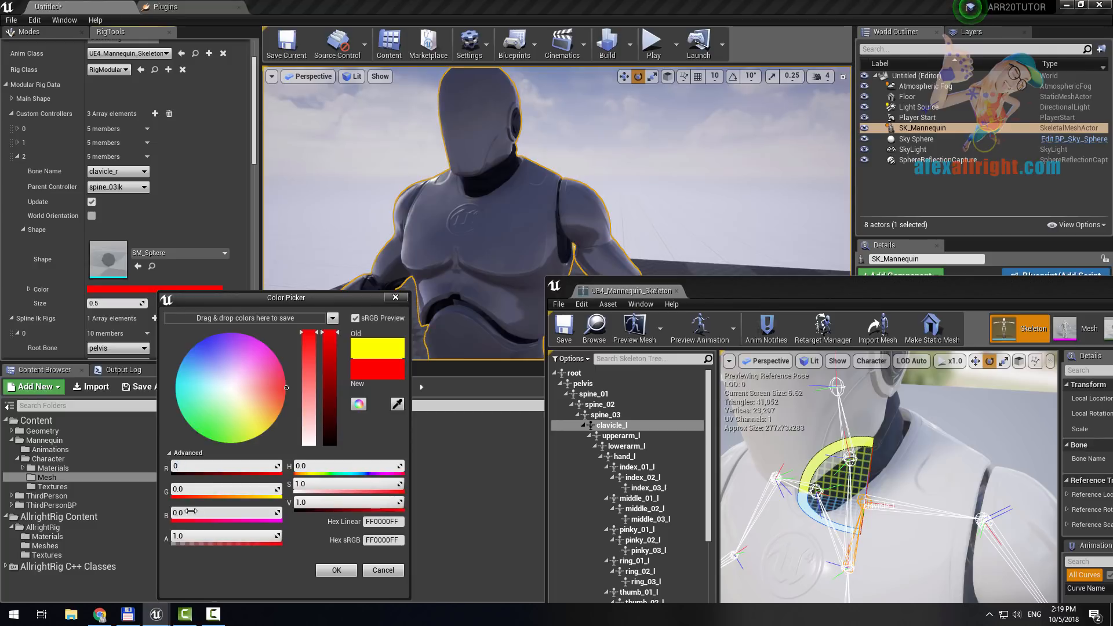
left_click_drag(191, 512, 238, 574)
left_click(331, 570)
- Build a test rig, try moving the spine_03Ik controller with both clavicle controllers attached, and delete the rig
scroll(172, 134, "up", 3)
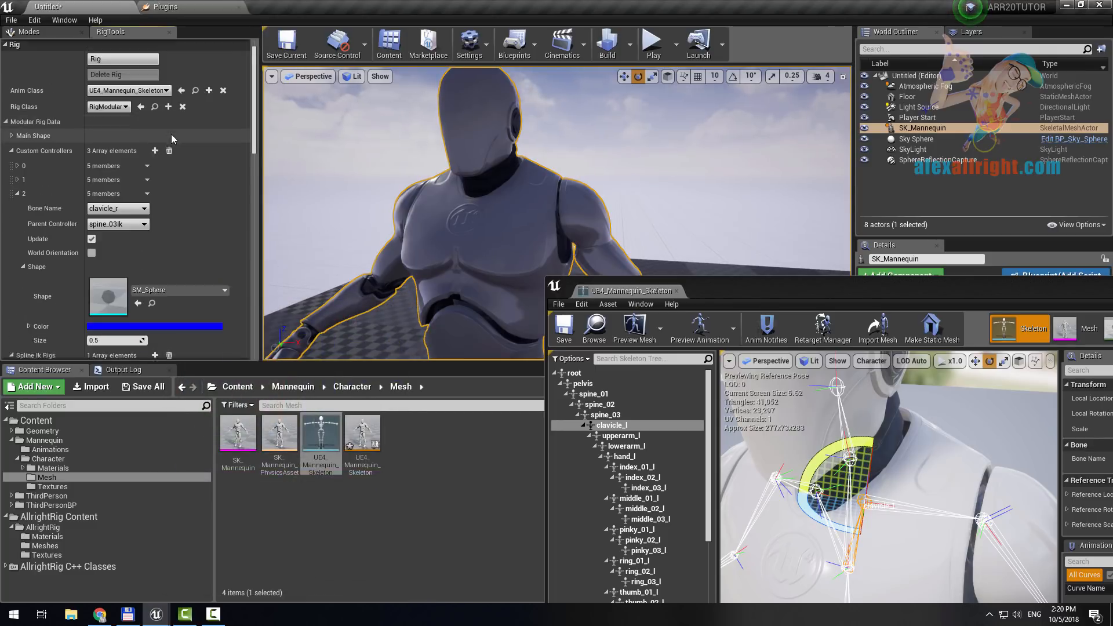
left_click(126, 78)
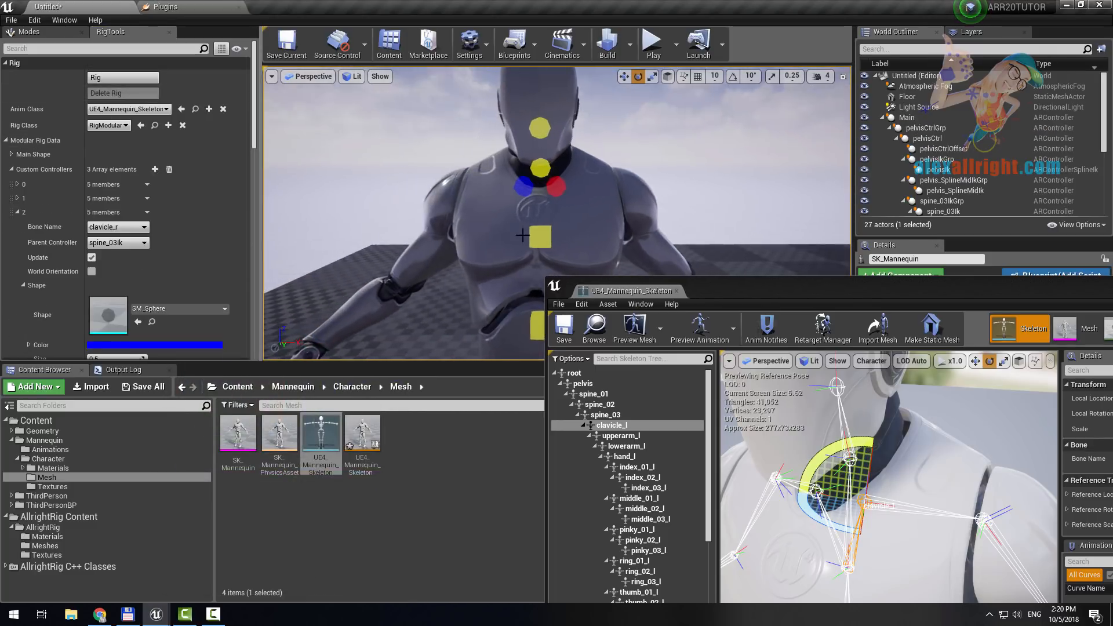
right_click_drag(539, 221, 551, 155)
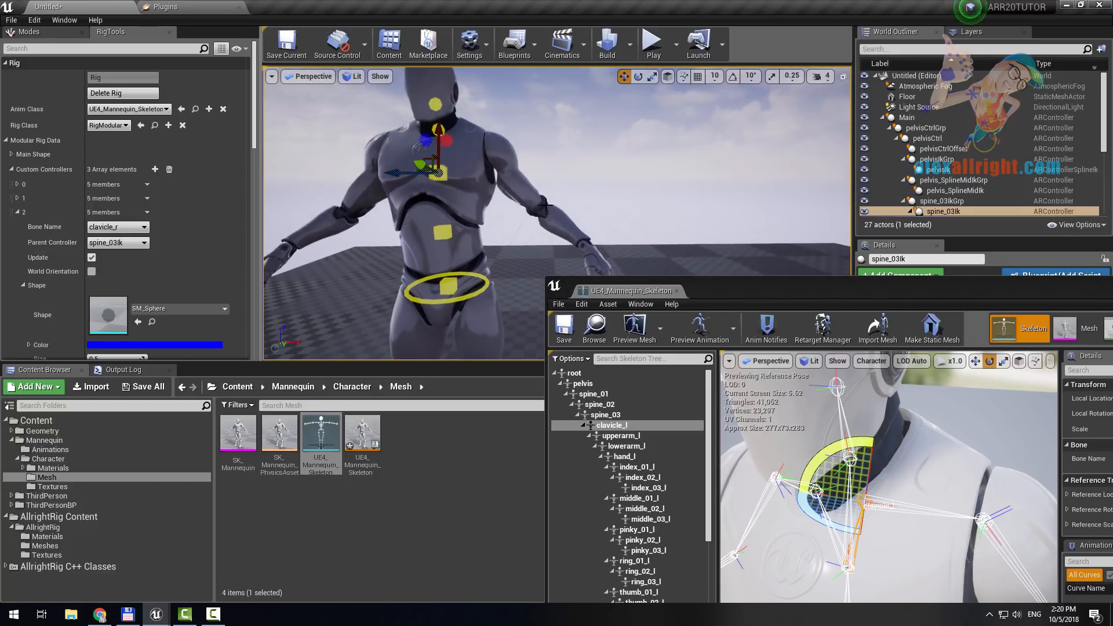
left_click(127, 94)
- Add one Fk Ik rig to the modular rig data and expand its settings, keeping the Arm option enabled
scroll(174, 228, "down", 10)
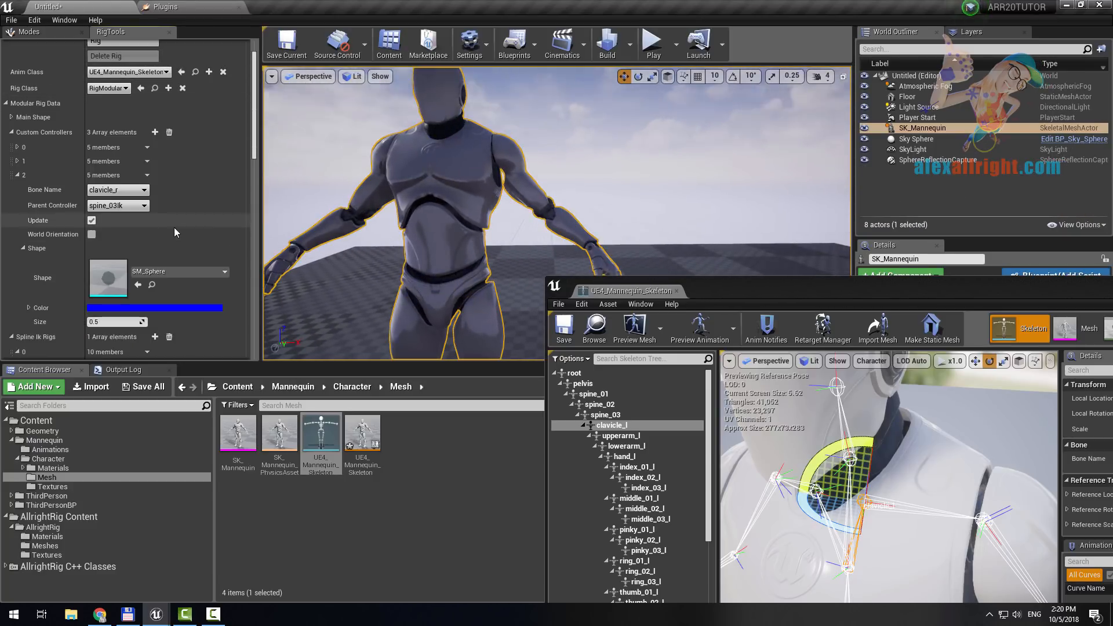
scroll(178, 227, "down", 4)
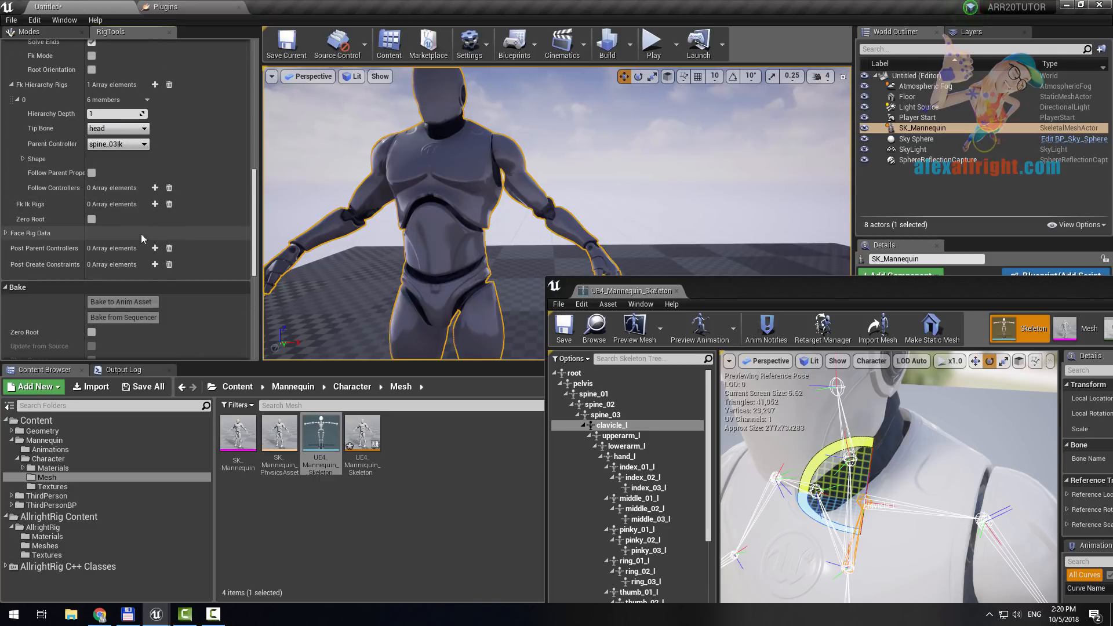
left_click(155, 204)
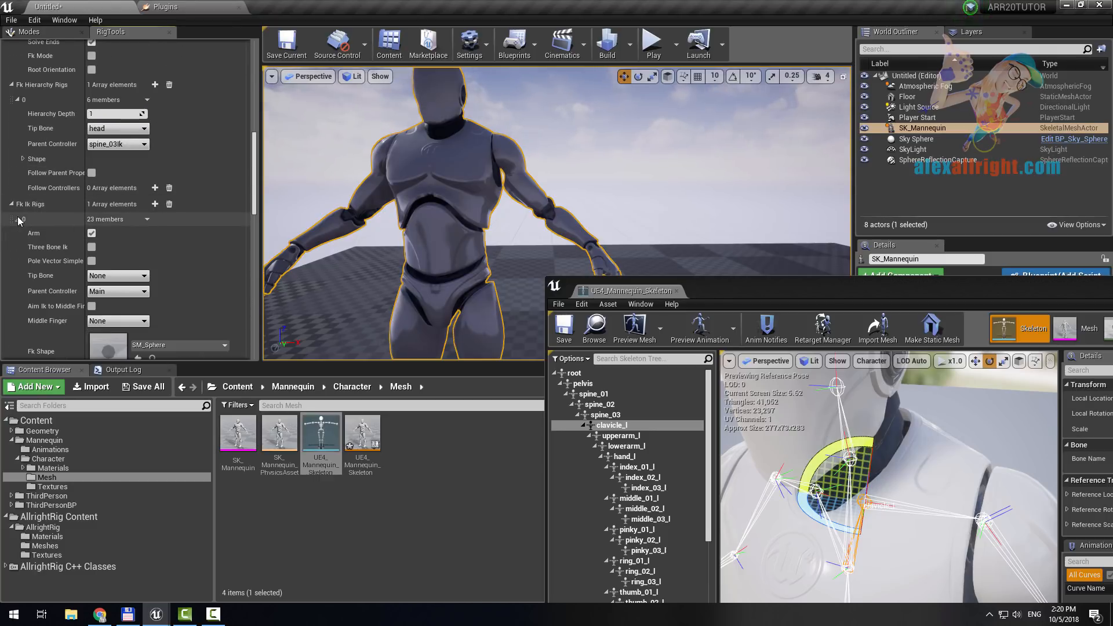
scroll(93, 198, "down", 1)
left_click(91, 196)
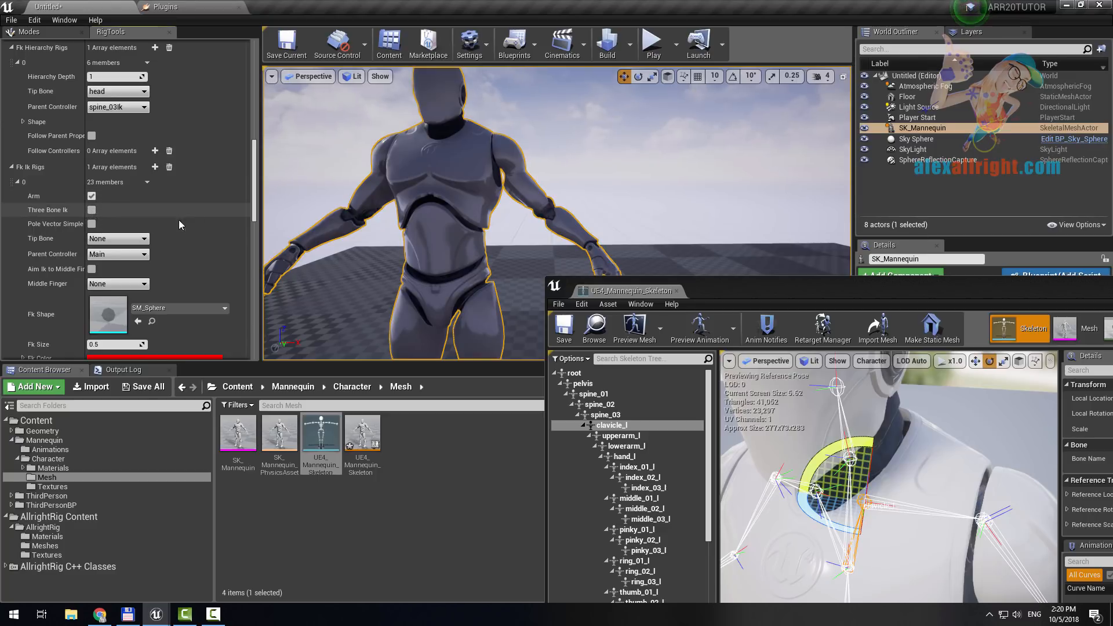
- Set the new Fk Ik rig's tip bone to hand_l after viewing the mannequin's arm from several sides
scroll(495, 168, "down", 5)
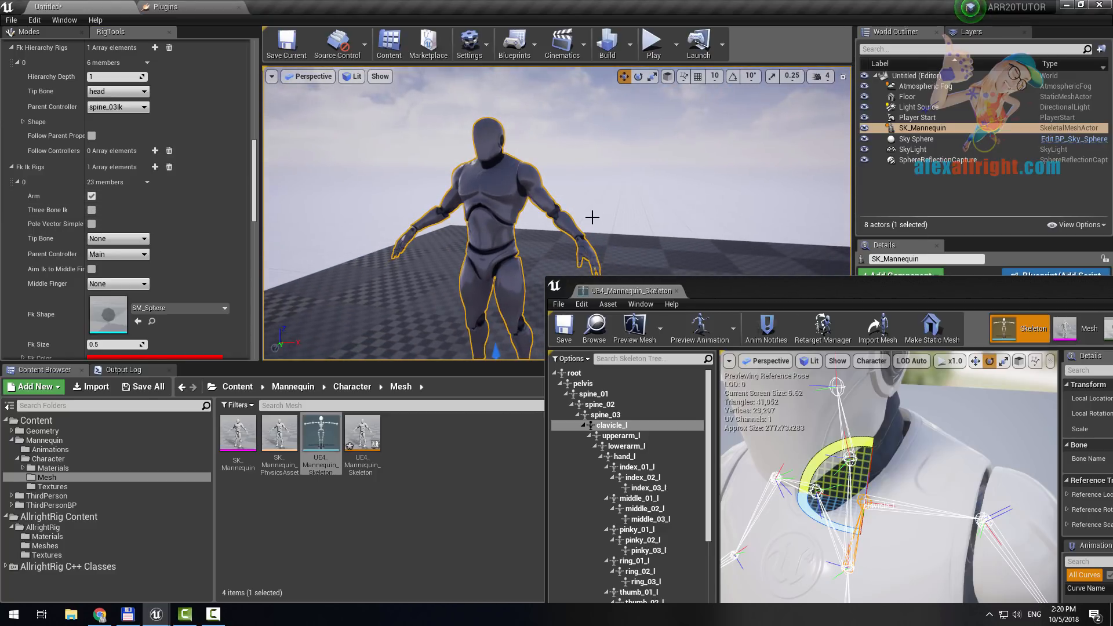
mouse_move(592, 217)
right_mouse_down()
mouse_move(624, 261)
mouse_move(640, 220)
mouse_move(593, 217)
right_mouse_up()
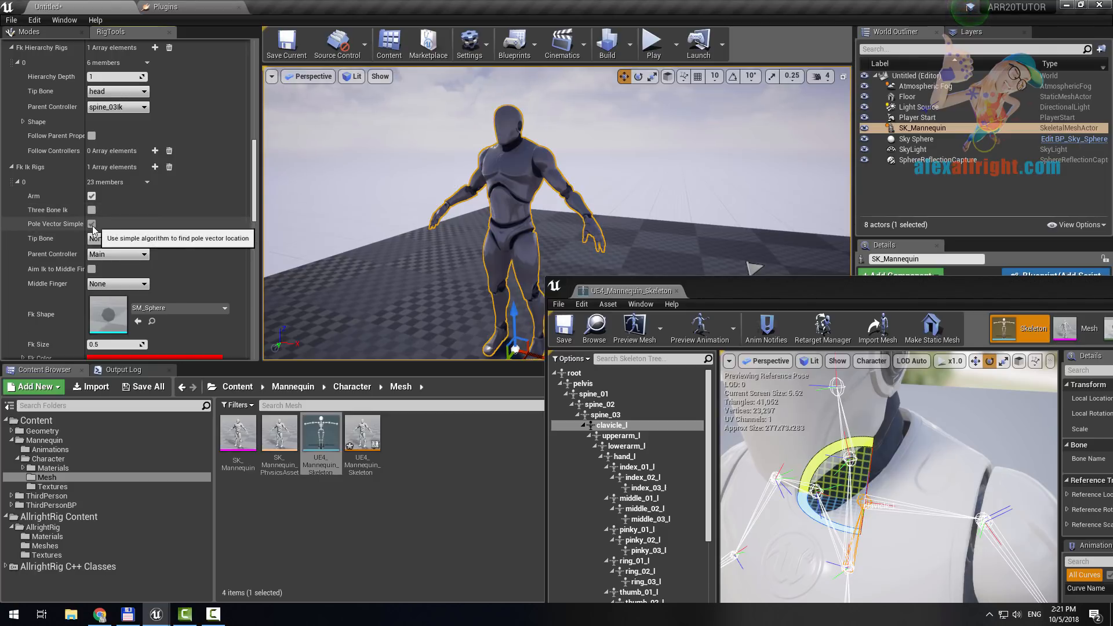
right_click_drag(557, 214, 540, 122)
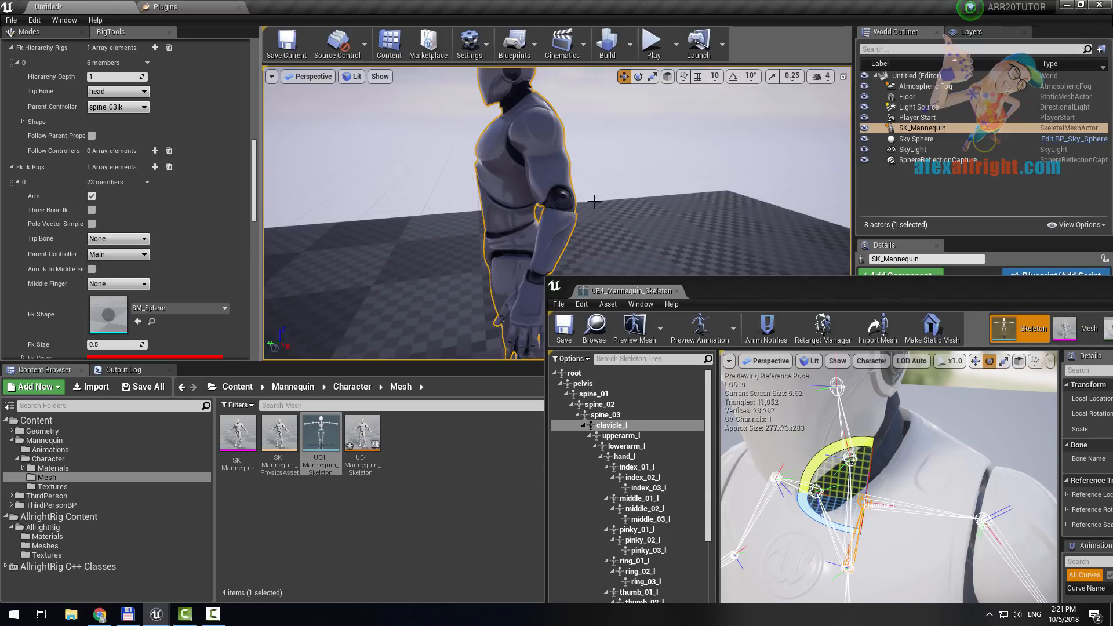
right_click_drag(594, 202, 684, 206)
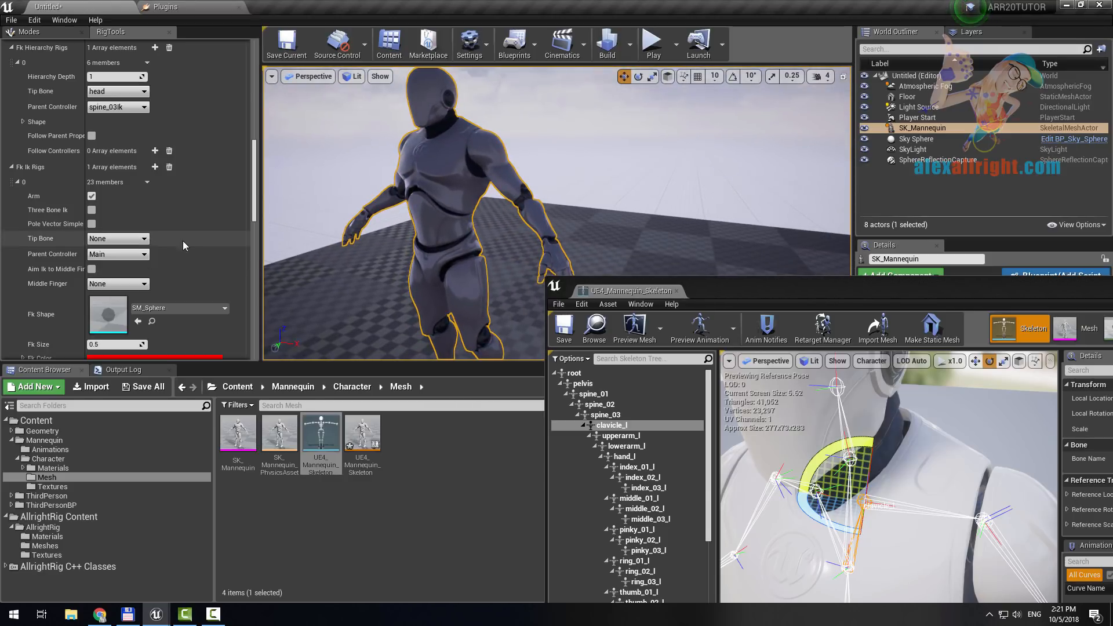
right_click_drag(278, 244, 348, 243)
left_click(128, 240)
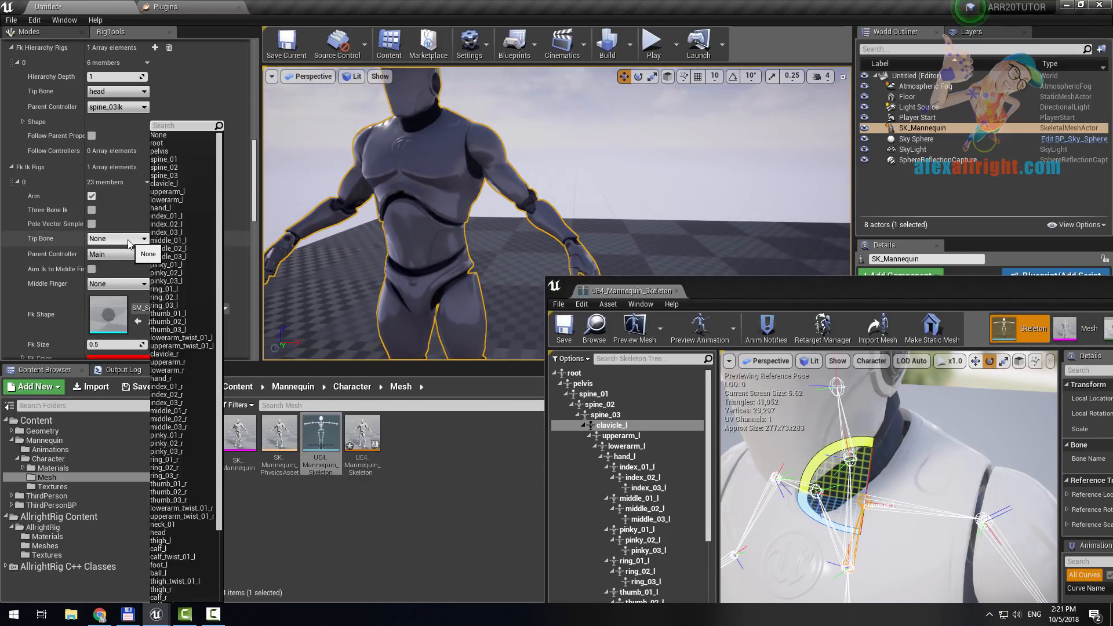
type("hand")
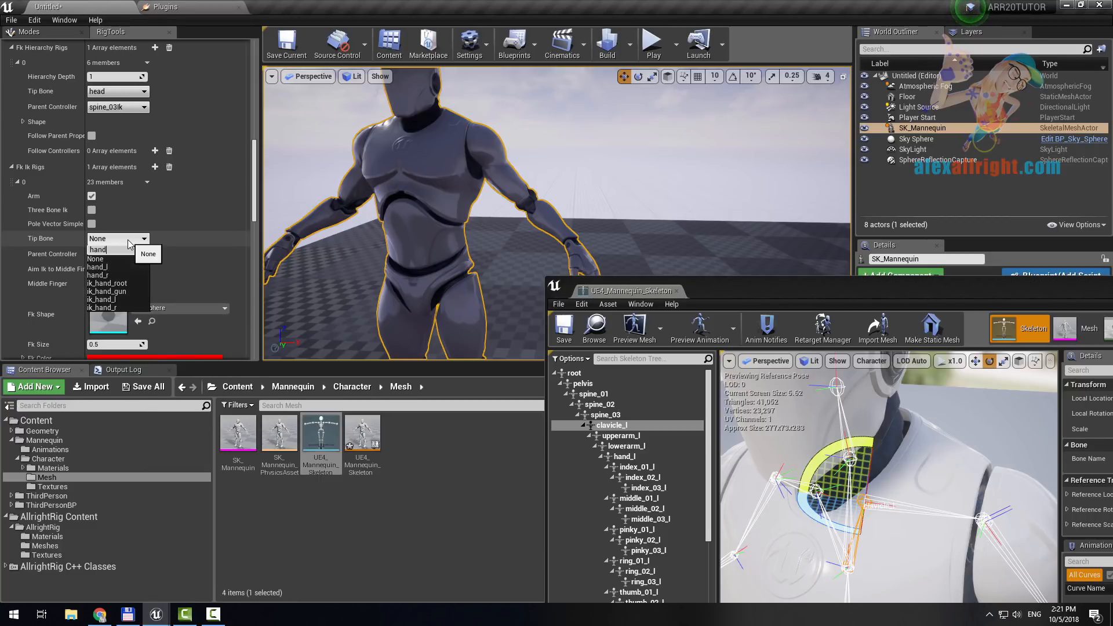
left_click(99, 268)
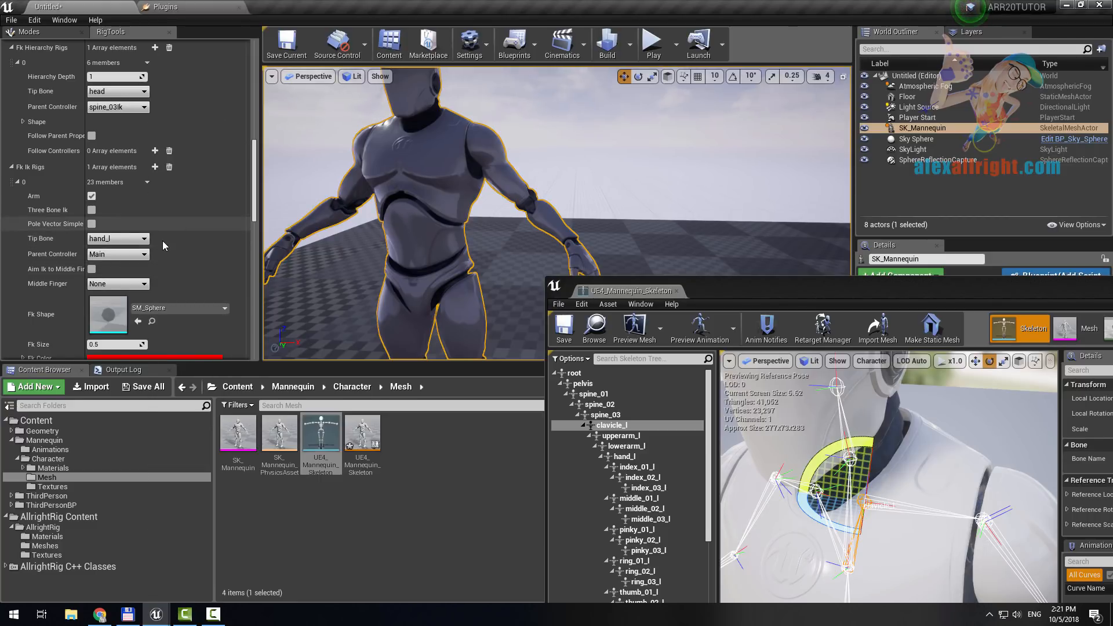
- Build the rig and move the left hand's IK controller, hand_lIk, upward to test the arm
scroll(161, 244, "up", 10)
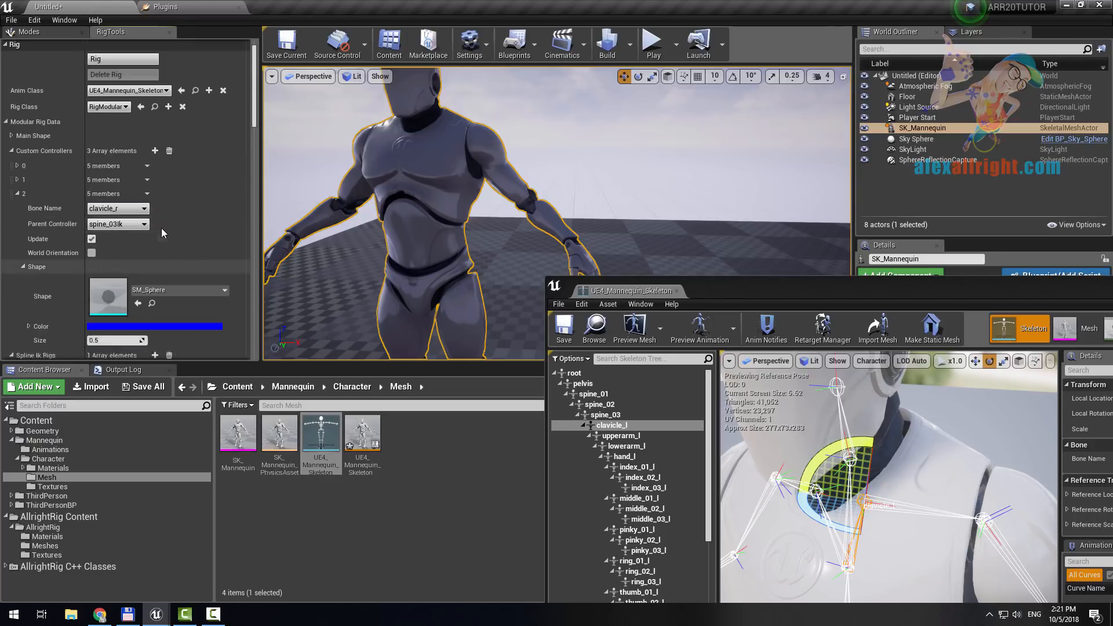
left_click(106, 79)
mouse_move(565, 240)
right_mouse_down()
mouse_move(566, 296)
mouse_move(566, 240)
right_mouse_up()
left_click(565, 239)
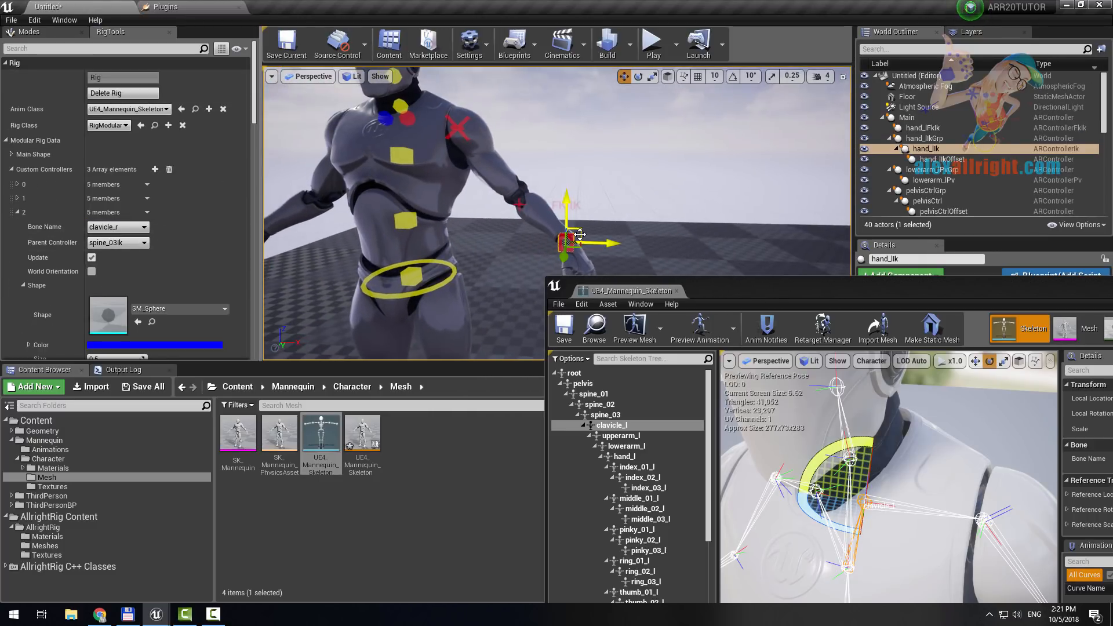
left_click_drag(580, 234, 578, 187)
- Select the left elbow's pole vector controller, then move the left shoulder's helper controller to test their effect on the arm
right_click_drag(578, 187, 559, 218)
left_click(557, 219)
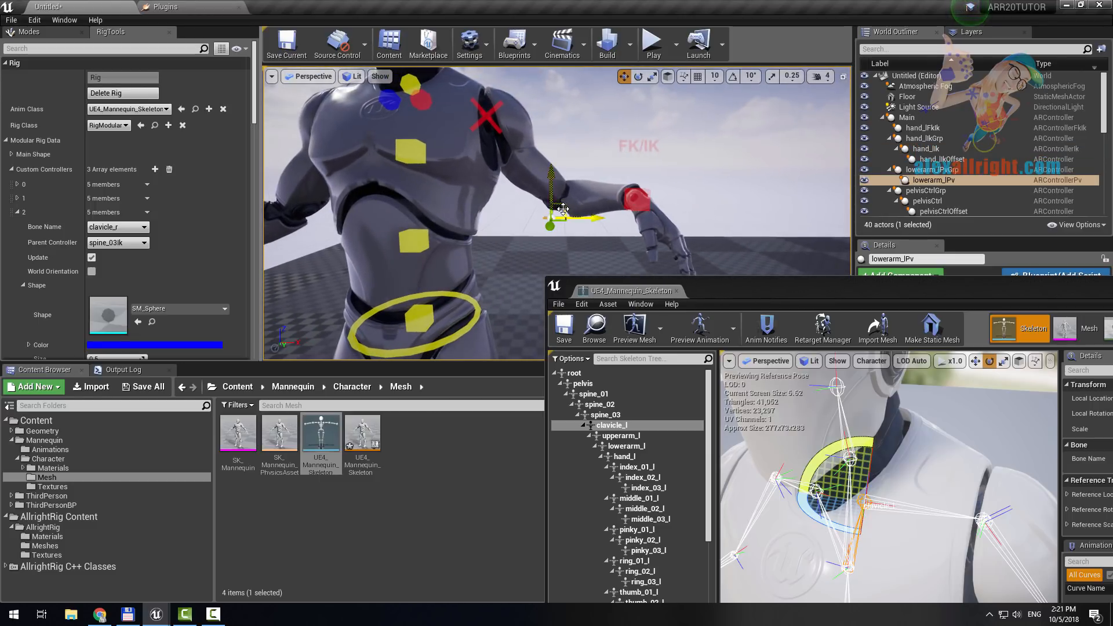
left_click(485, 115)
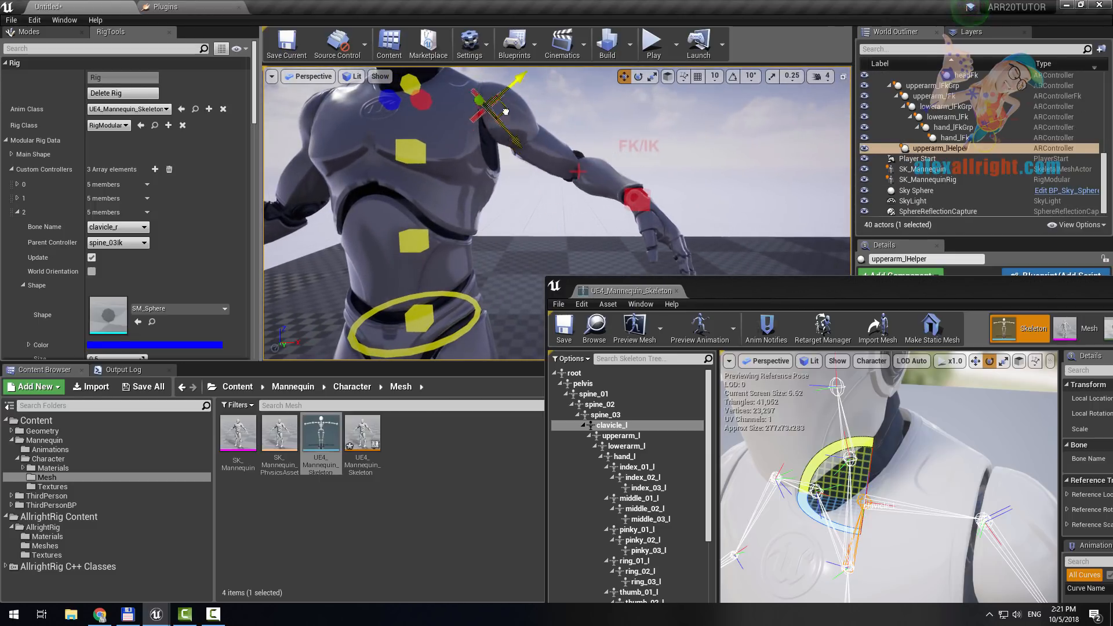
left_click_drag(506, 111, 524, 102)
right_click_drag(596, 121, 638, 106)
- Uncover the details of the left hand's FK/IK switch controller, hand_lFkIk, and set its Fk Ik value to 0
left_click(576, 164)
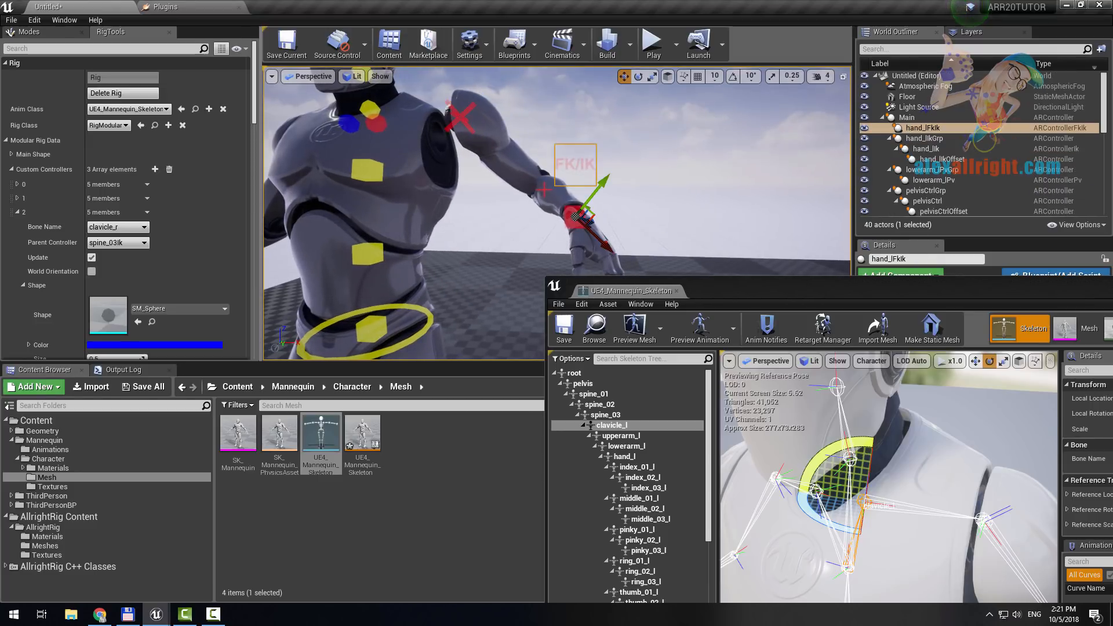
left_click_drag(799, 295, 283, 395)
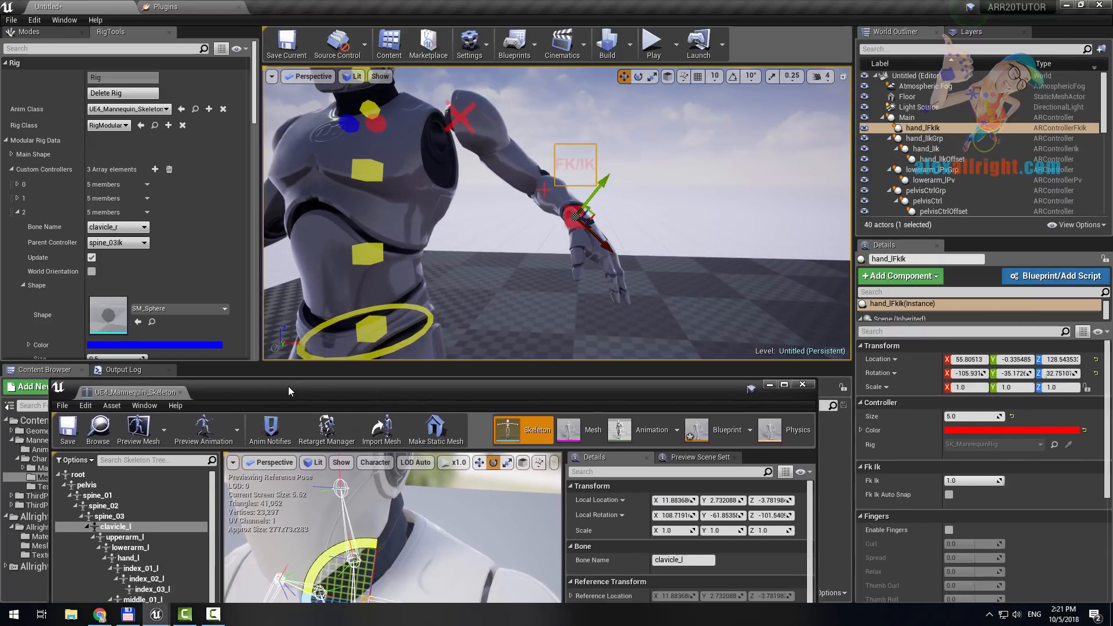
scroll(880, 418, "down", 3)
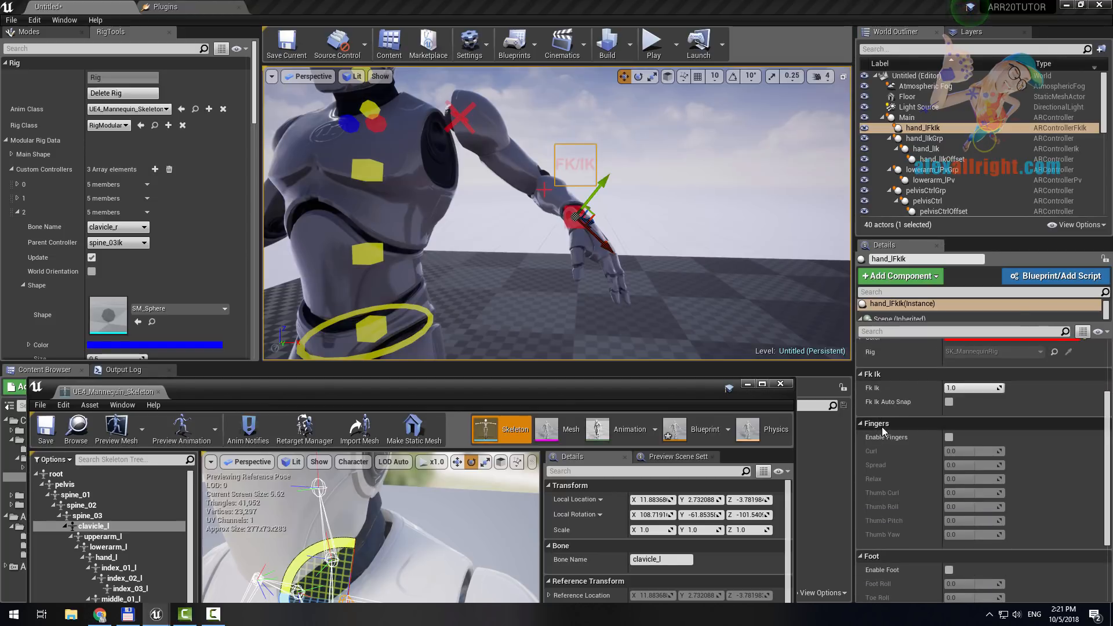
left_click(962, 389)
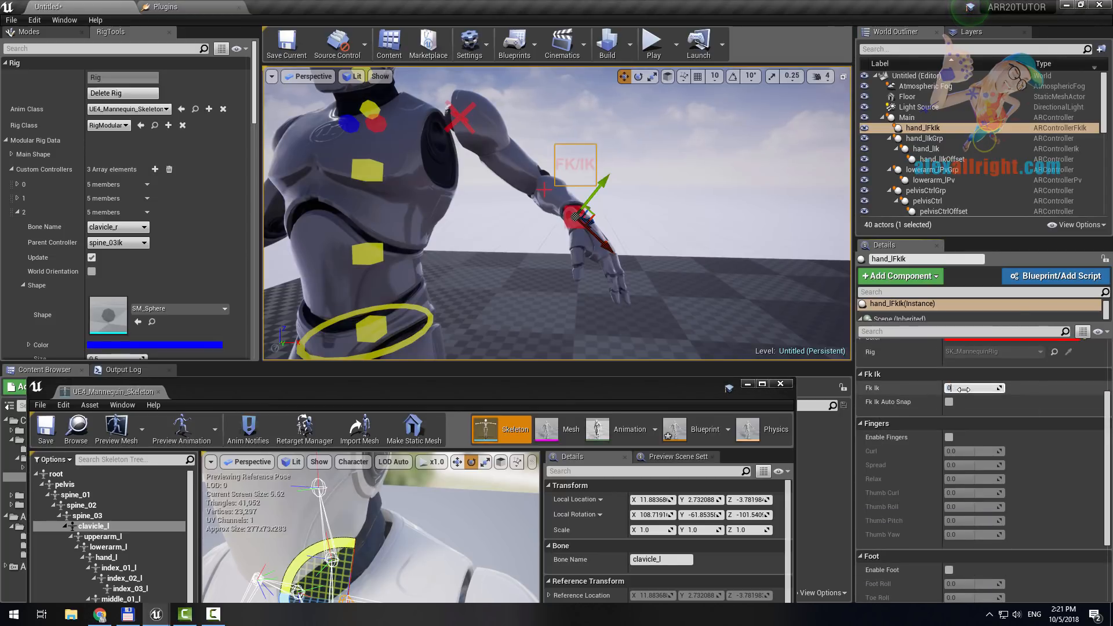
type("0")
key("Return")
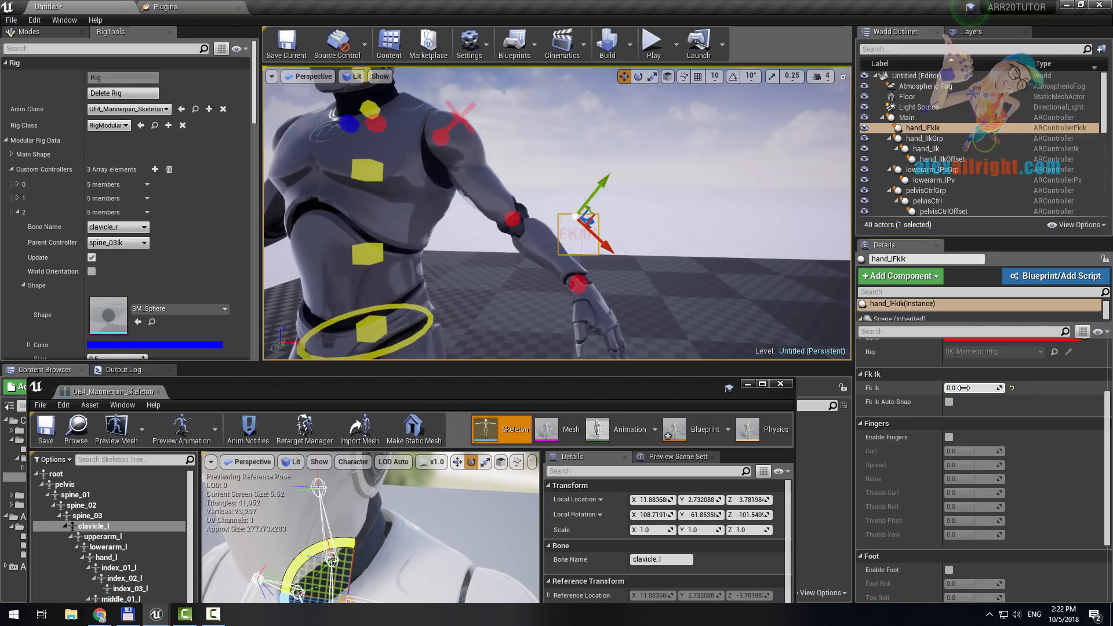
mouse_move(963, 388)
left_mouse_down()
mouse_move(1006, 388)
mouse_move(945, 388)
left_mouse_up()
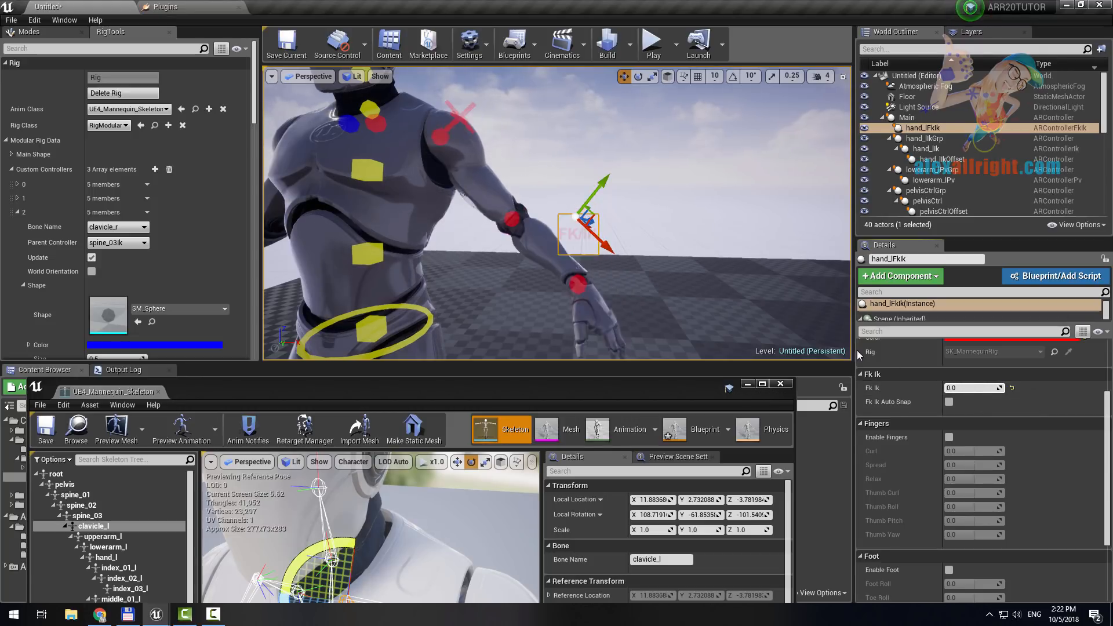
- Test the left arm in FK mode by adjusting the elbow and hand FK controllers
left_click(516, 225)
key("e")
left_click_drag(520, 235, 572, 280)
left_click(570, 281)
key("w")
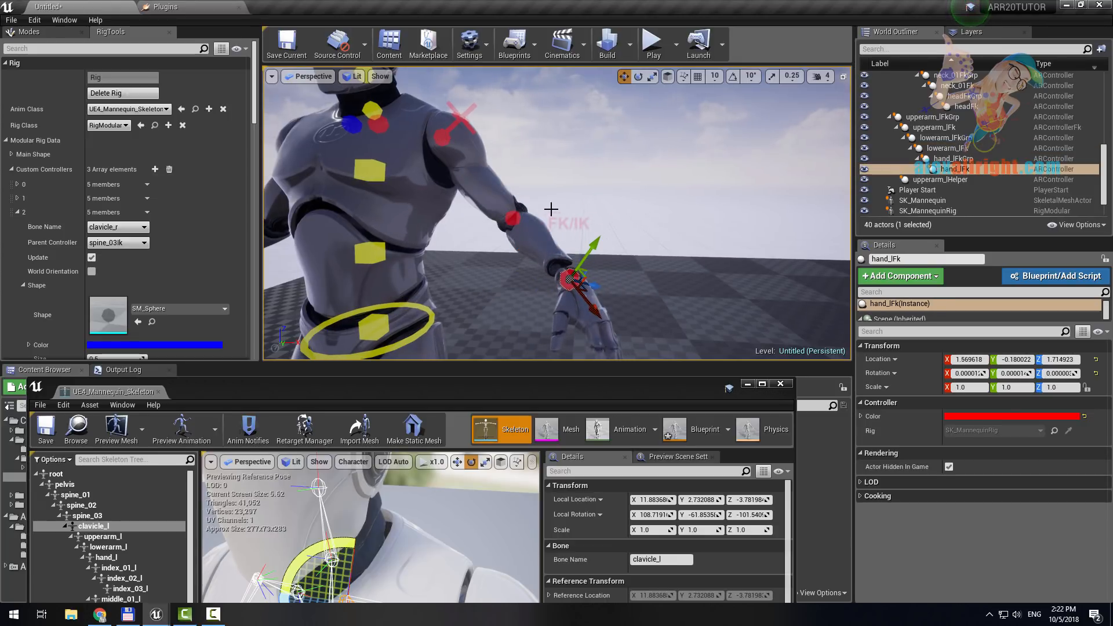
- Set hand_lFkIk's Fk Ik value to 1.0 and move the left hand's IK controller, hand_lIk, upward
left_click(562, 223)
left_click_drag(970, 481, 1002, 481)
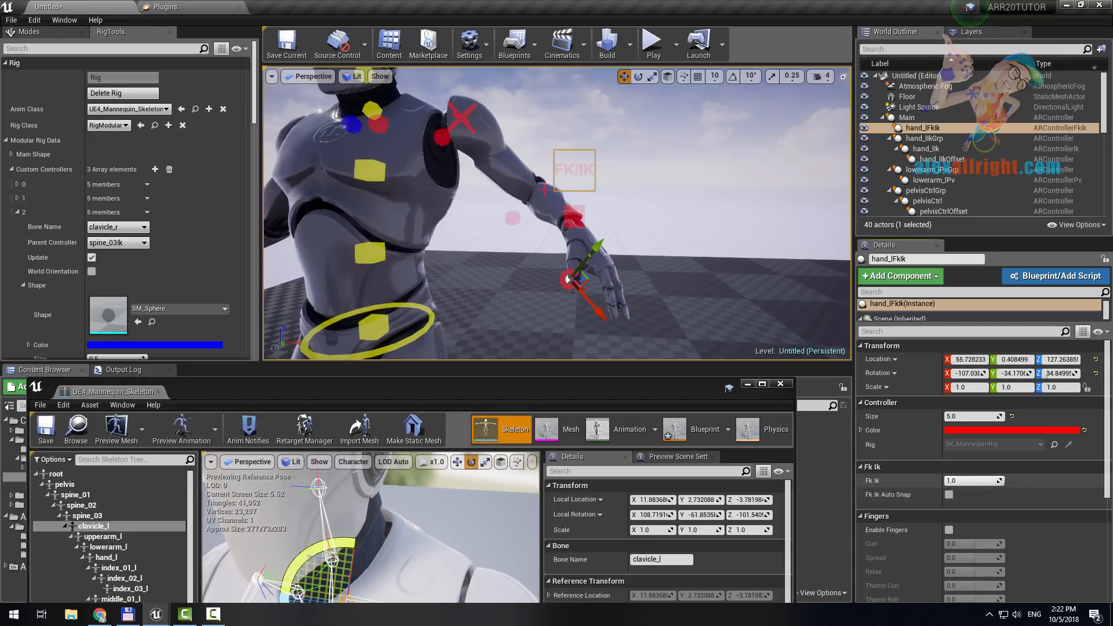
left_click(574, 215)
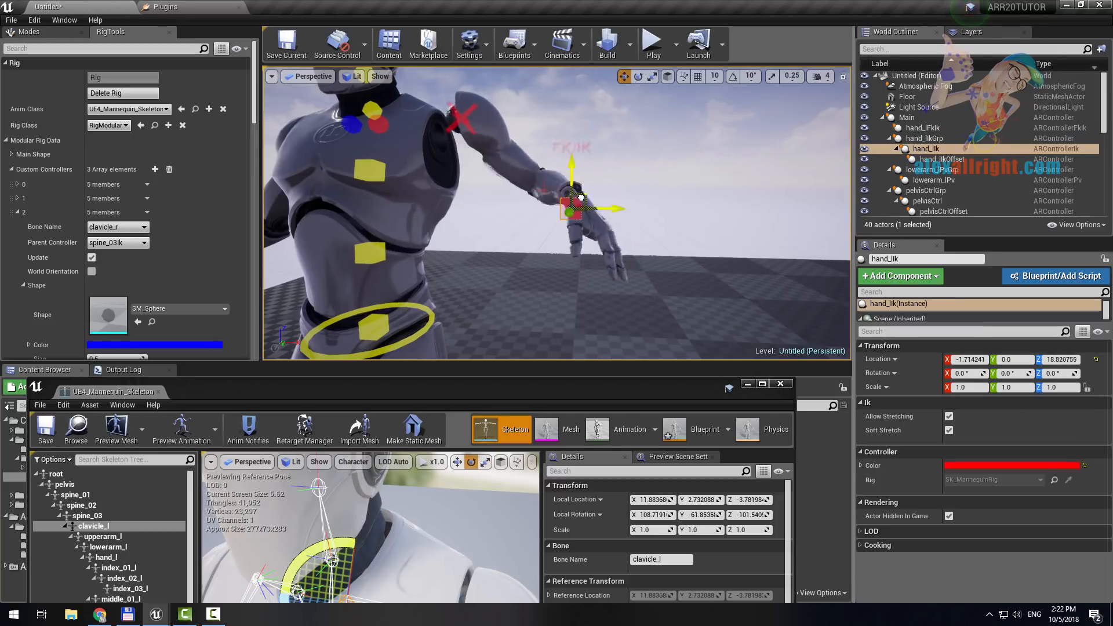
- Test the left arm IK by moving and rotating the hand_lIk controller
left_click_drag(581, 197, 628, 164)
right_click_drag(701, 194, 569, 209)
left_click_drag(573, 165, 568, 162)
right_click_drag(696, 189, 756, 189)
left_click_drag(791, 200, 824, 232)
right_click_drag(754, 189, 829, 180)
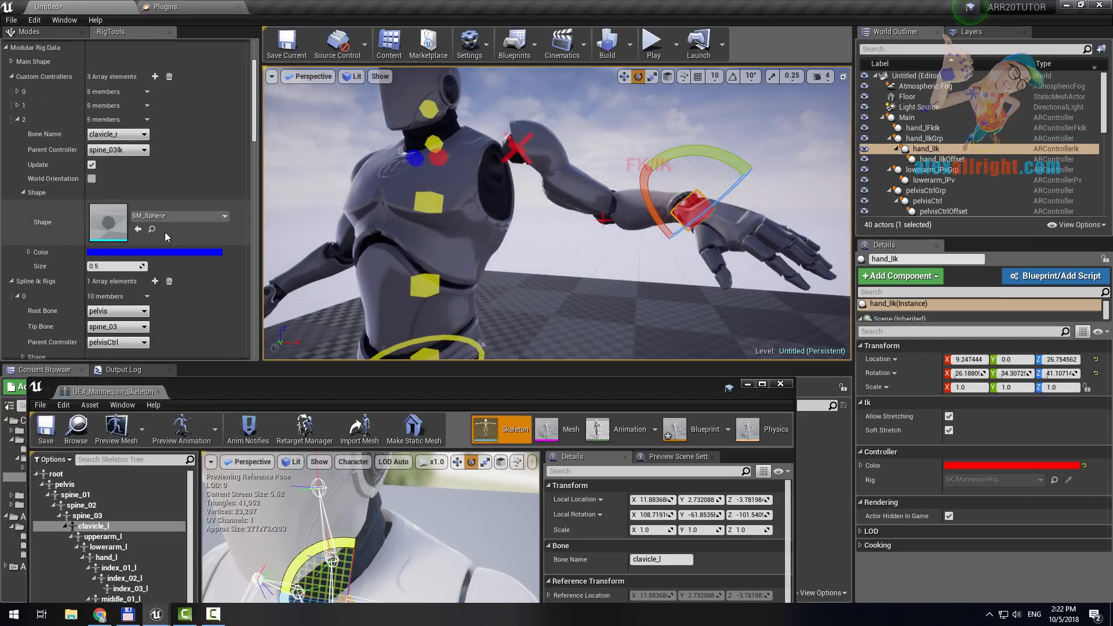
- Delete the rig and set the left arm's Middle Finger bone to middle_01_l in its Fk Ik rig settings
left_click(123, 93)
left_click_drag(254, 91, 254, 205)
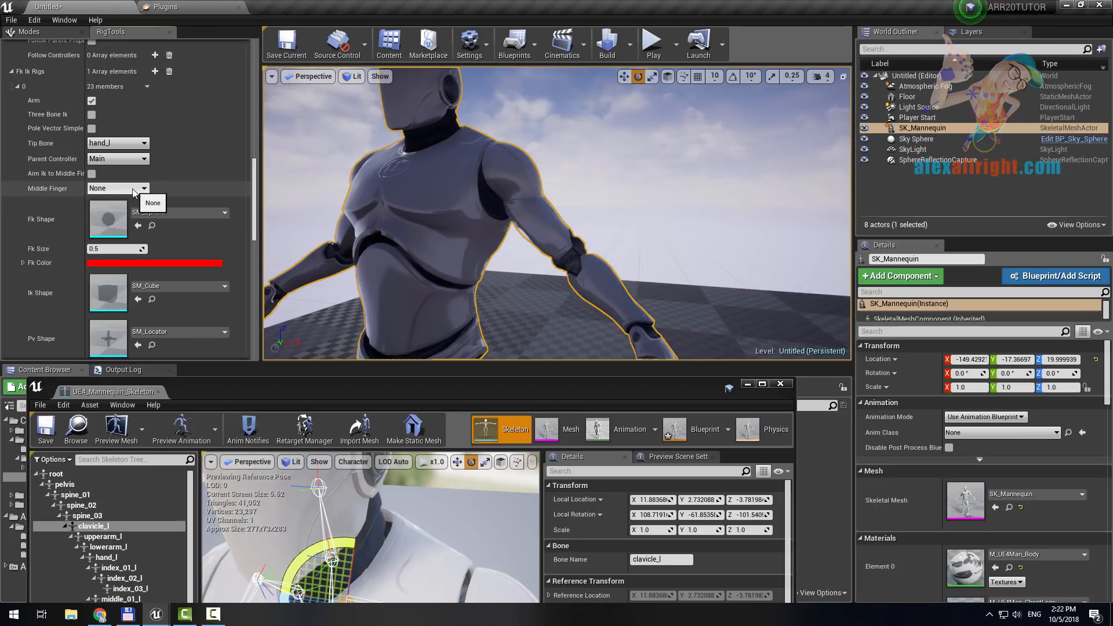
right_click_drag(556, 213, 571, 296)
mouse_move(464, 238)
right_mouse_down()
mouse_move(438, 223)
mouse_move(448, 226)
right_mouse_up()
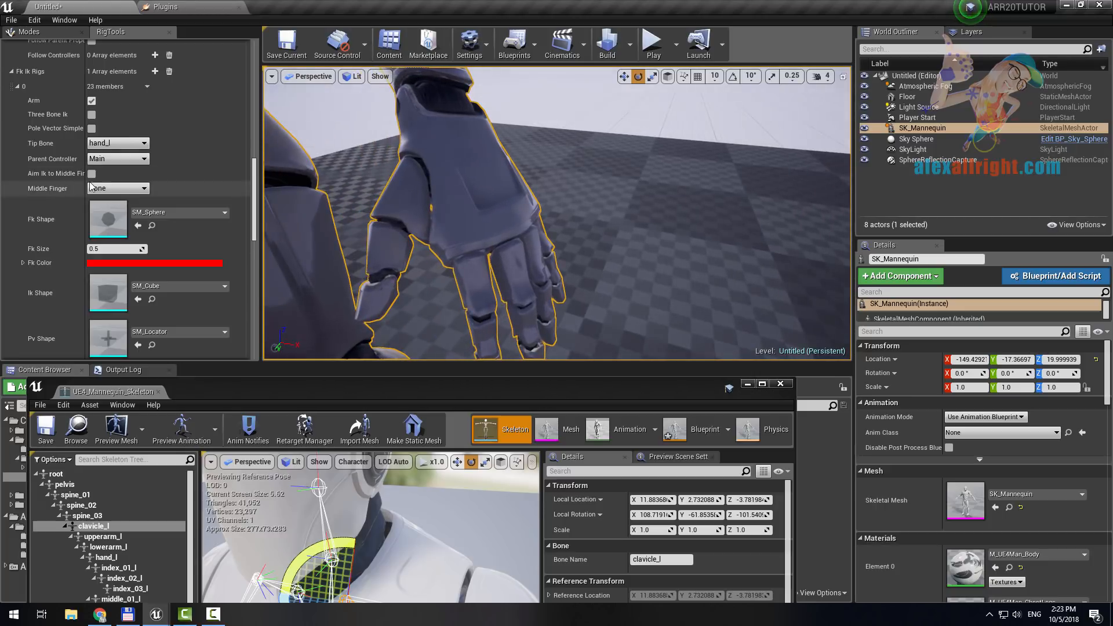
left_click(116, 189)
type("mid")
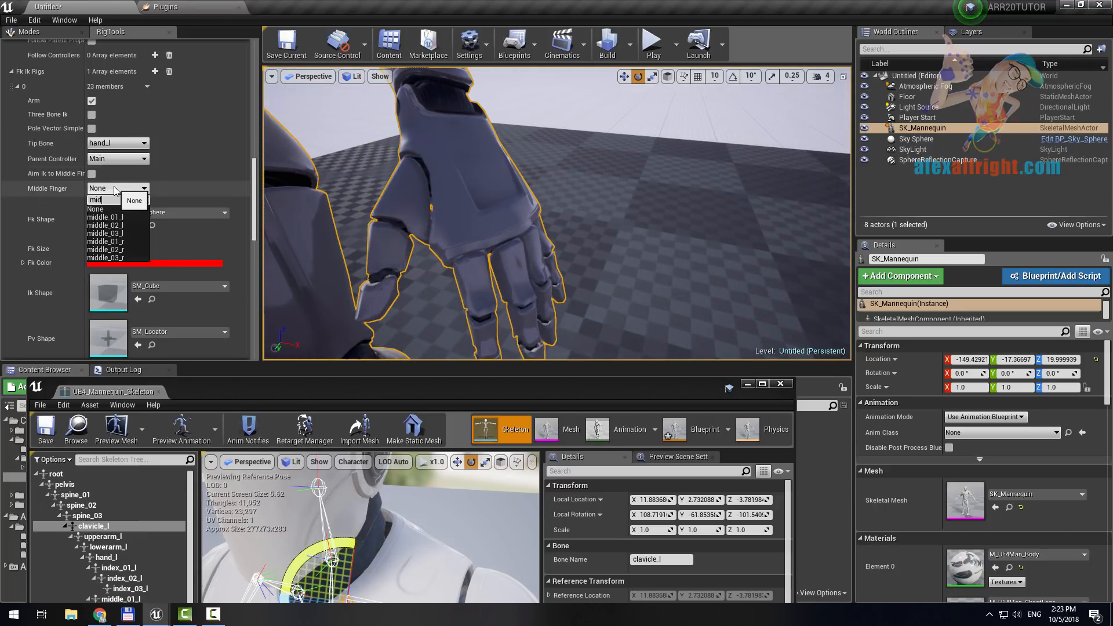
left_click(99, 218)
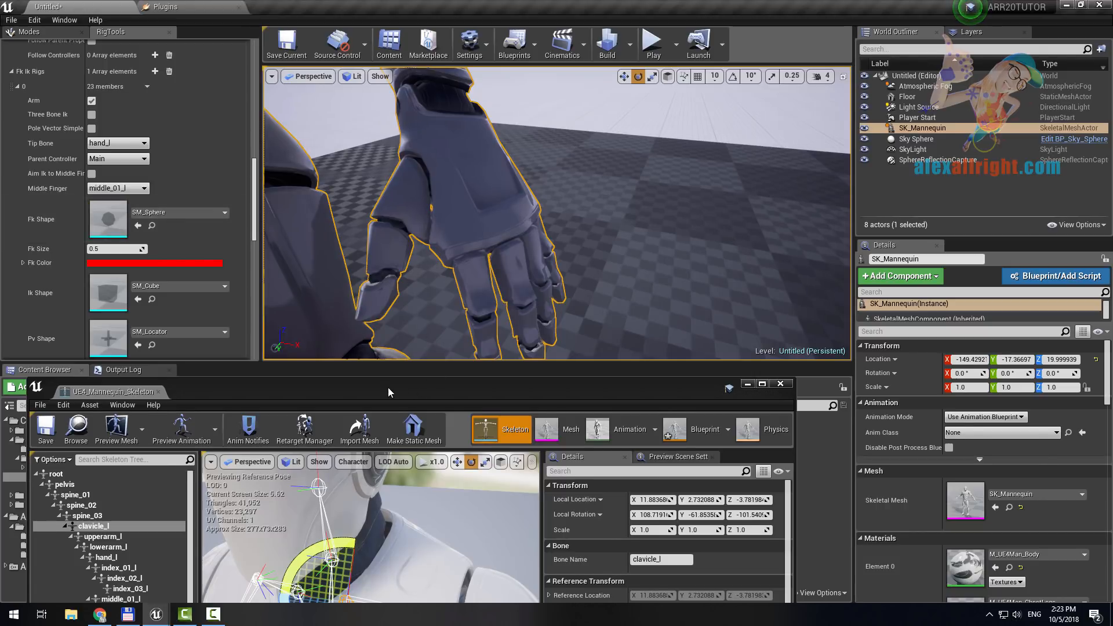
- Examine the left middle finger's bone chain in the mannequin skeleton, down from its base bone middle_01_l
left_click_drag(388, 387, 688, 102)
mouse_move(662, 345)
right_mouse_down()
mouse_move(684, 360)
mouse_move(672, 377)
mouse_move(662, 345)
right_mouse_up()
left_click(662, 346)
left_click(657, 364)
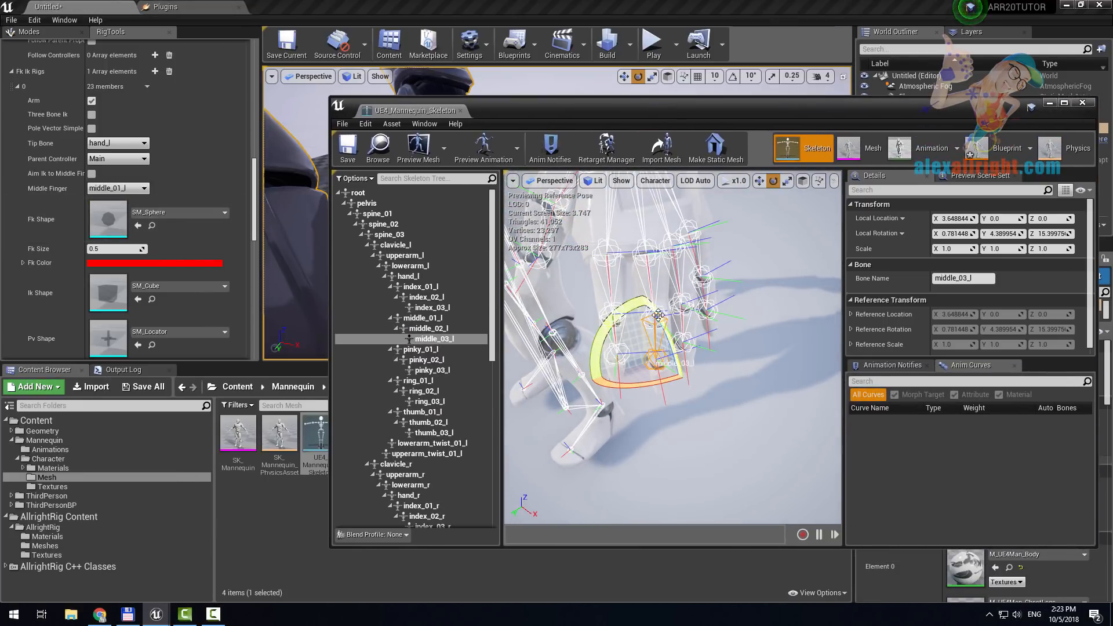
left_click(659, 312)
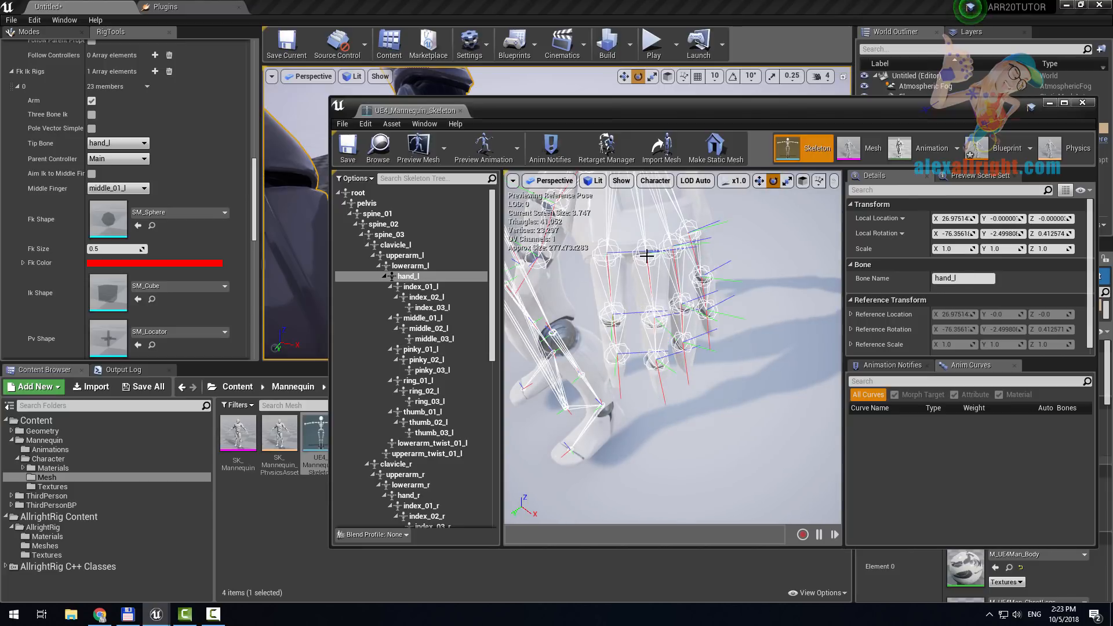
left_click_drag(654, 253, 650, 277)
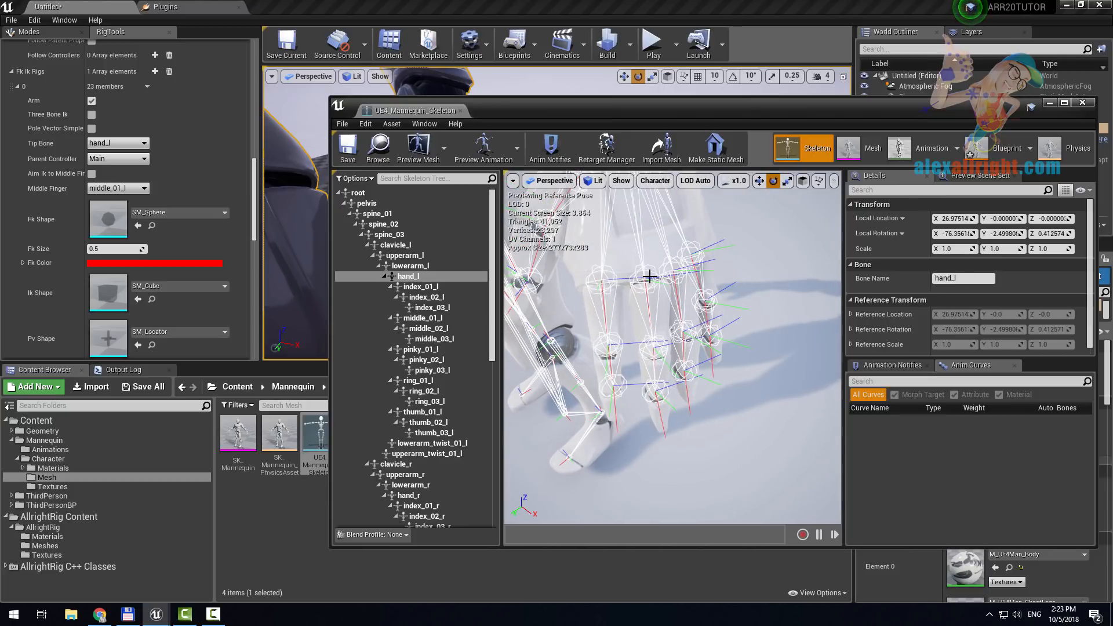
left_click(647, 278)
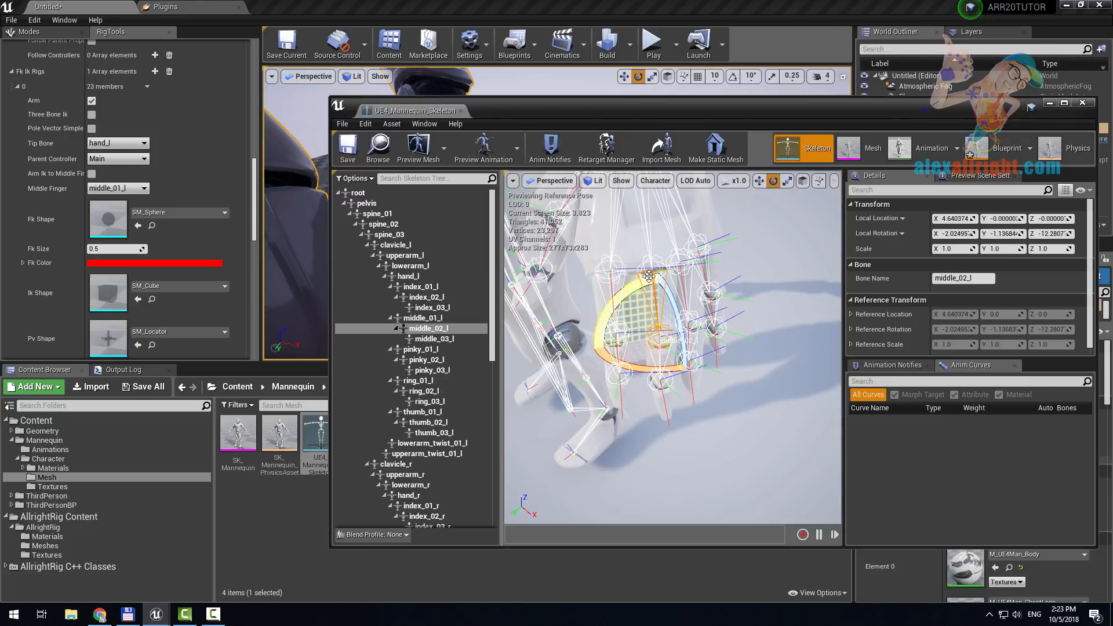
left_click(458, 319)
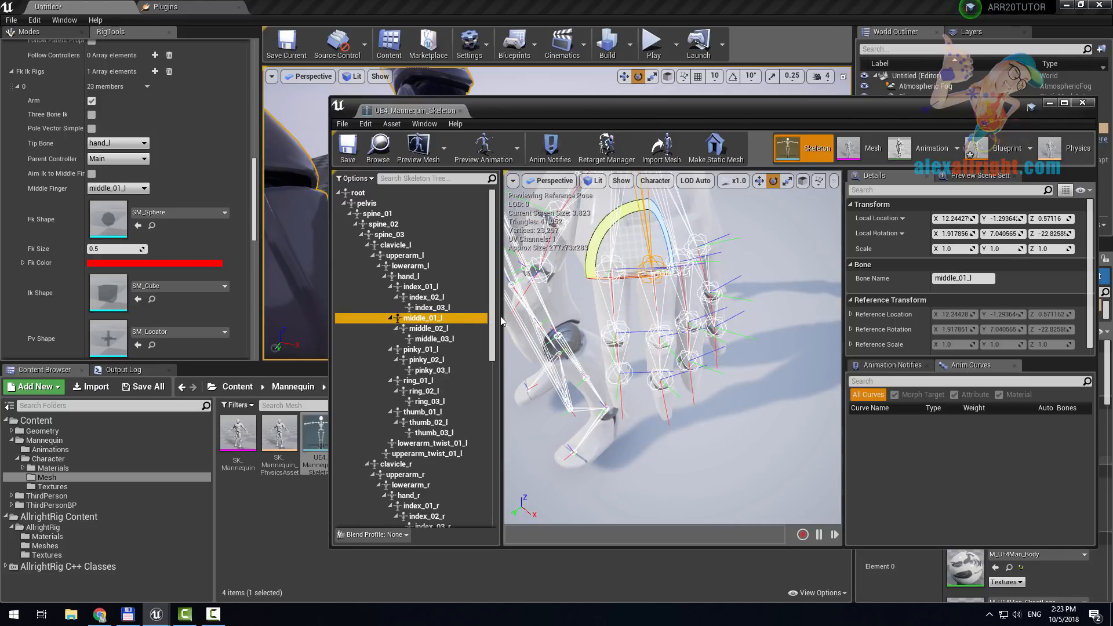
left_click_drag(557, 108, 831, 77)
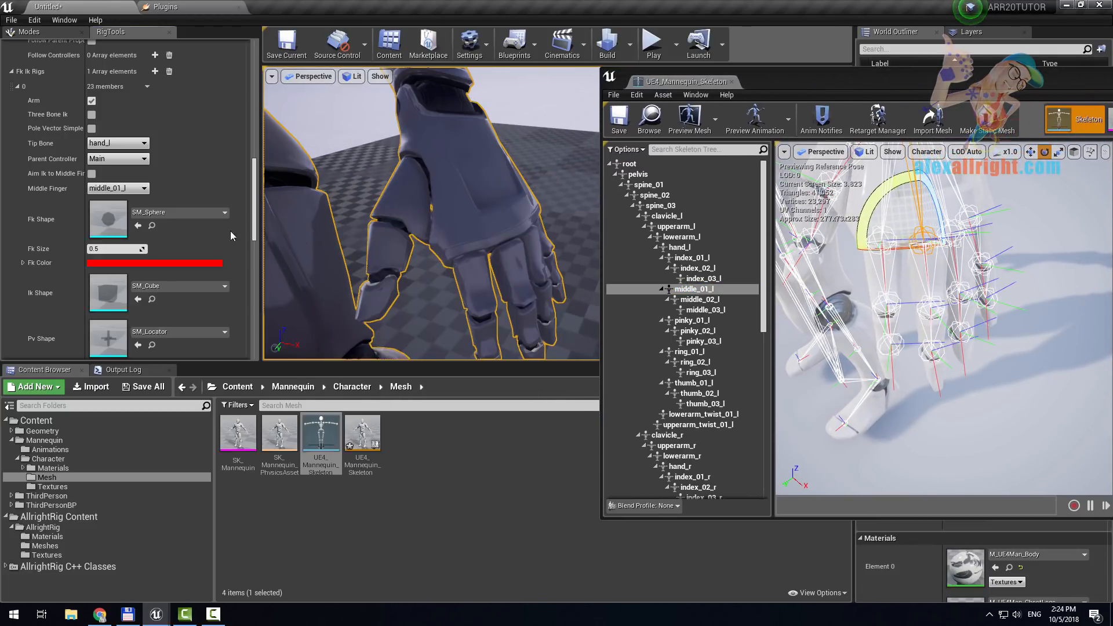
- Enable aiming the IK controller to the middle finger and build the rig again
left_click(91, 174)
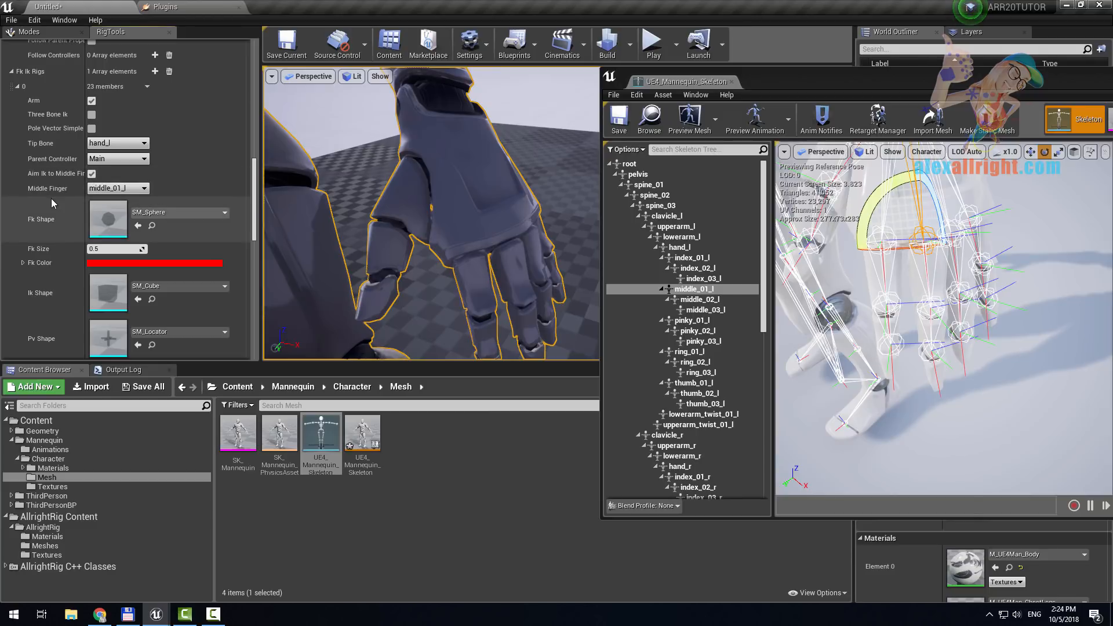
scroll(51, 198, "up", 15)
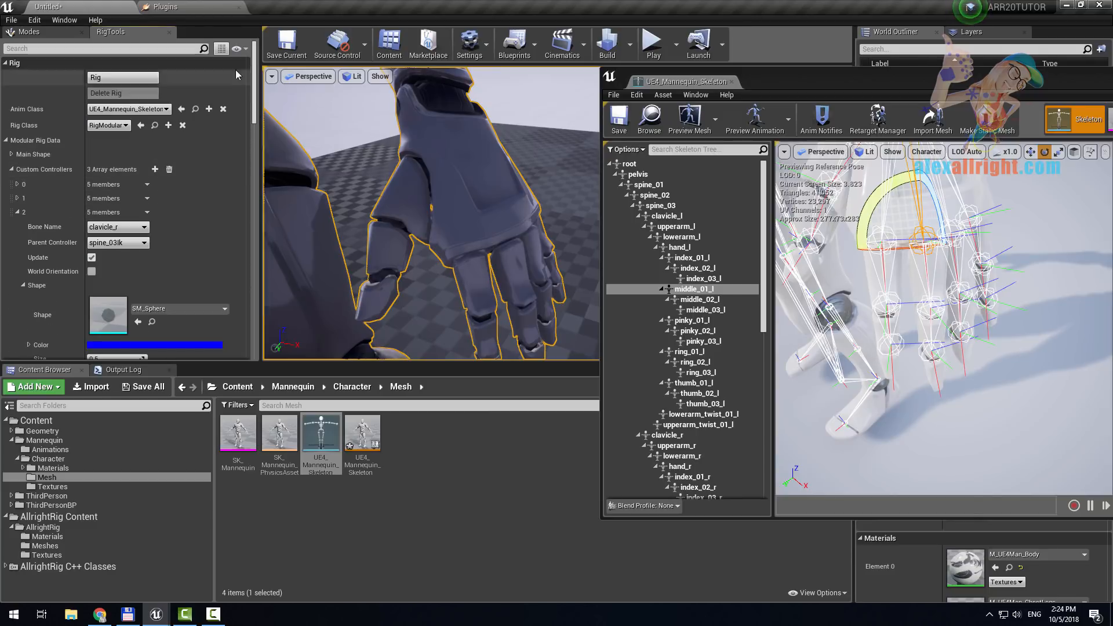
left_click(133, 81)
- Test the left hand's IK controller orientation by selecting the controller and rotating it
right_click_drag(442, 194, 504, 199)
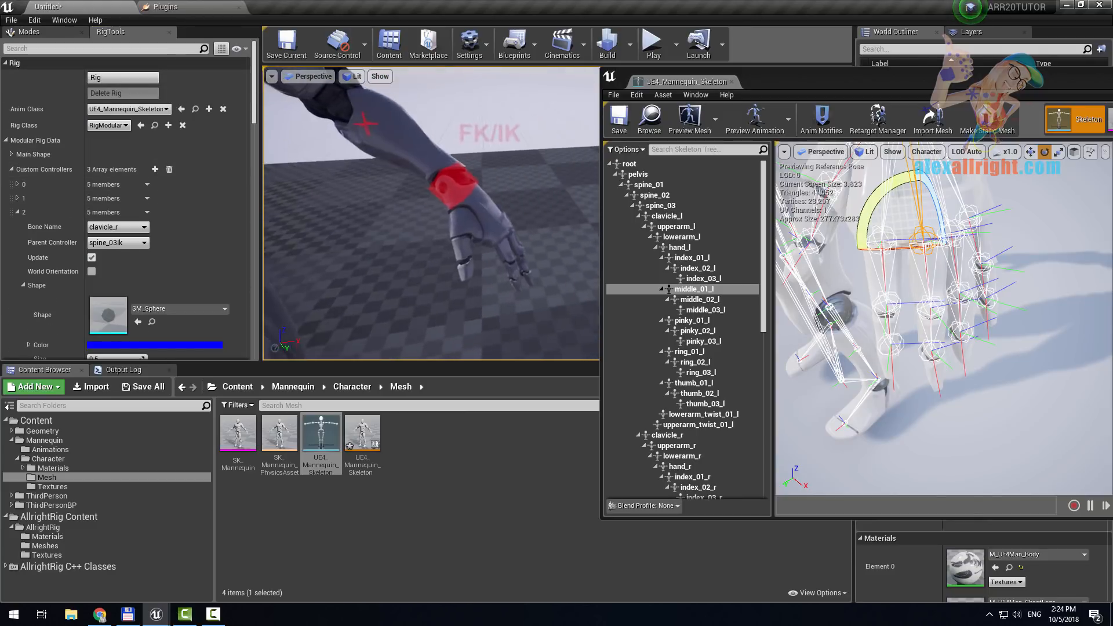
left_click(456, 188)
key("w")
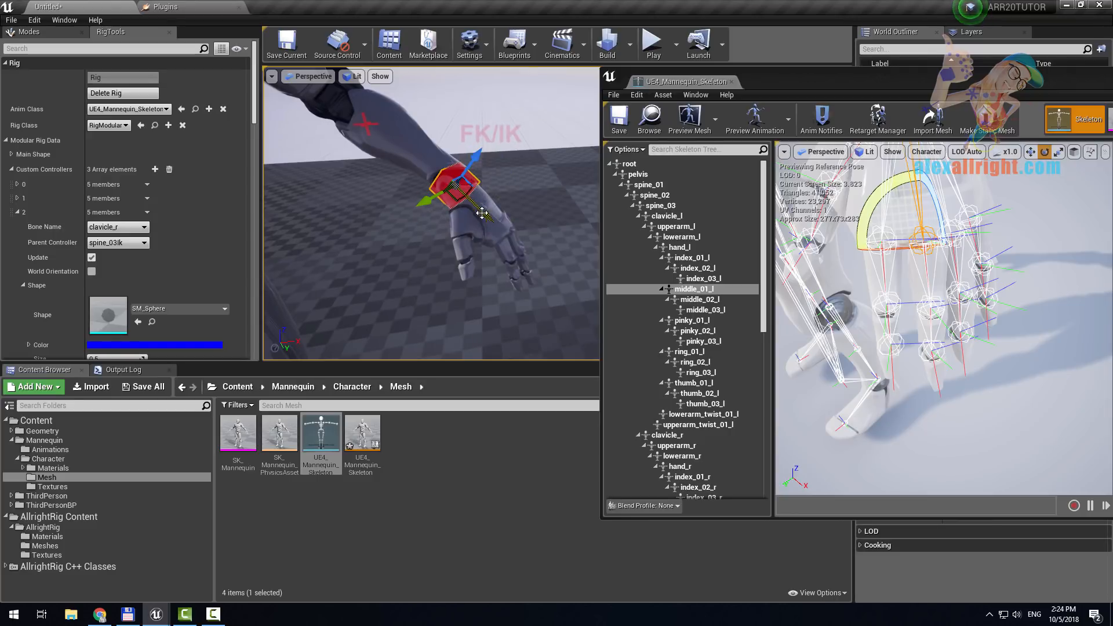
key("f")
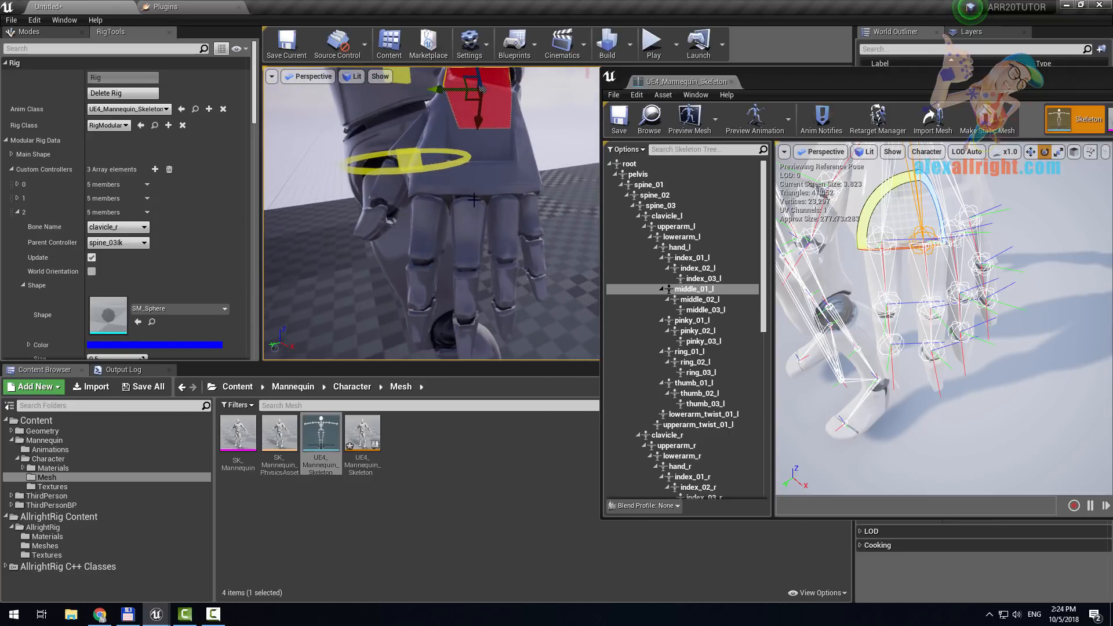
left_click_drag(474, 200, 539, 163, "alt")
key("e")
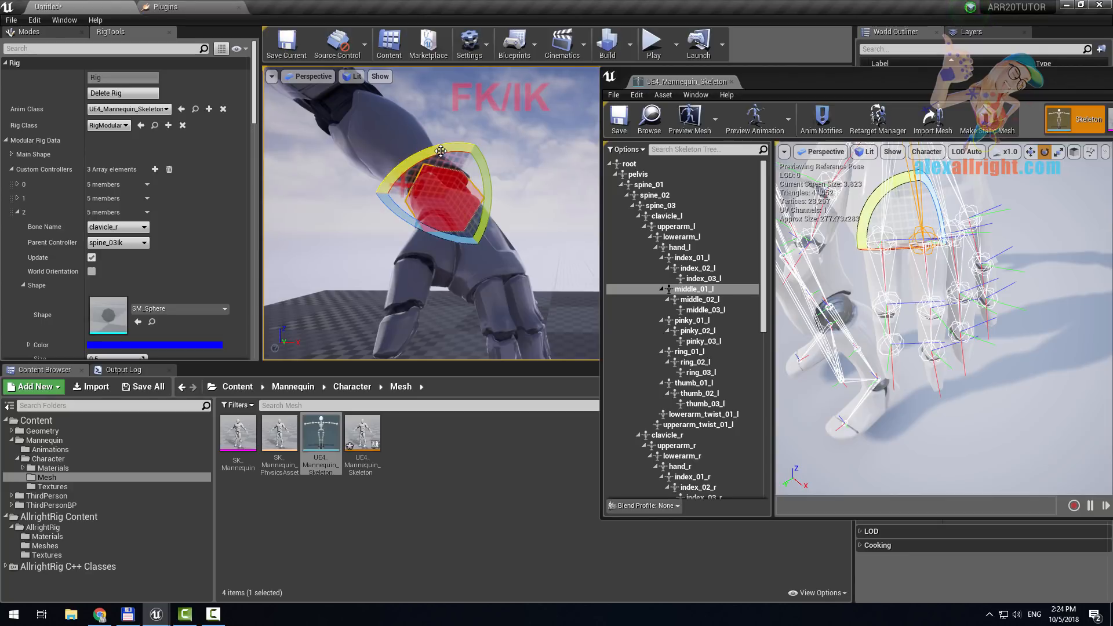
left_click_drag(441, 151, 459, 151)
mouse_move(504, 159)
right_mouse_down()
mouse_move(464, 174)
mouse_move(504, 159)
right_mouse_up()
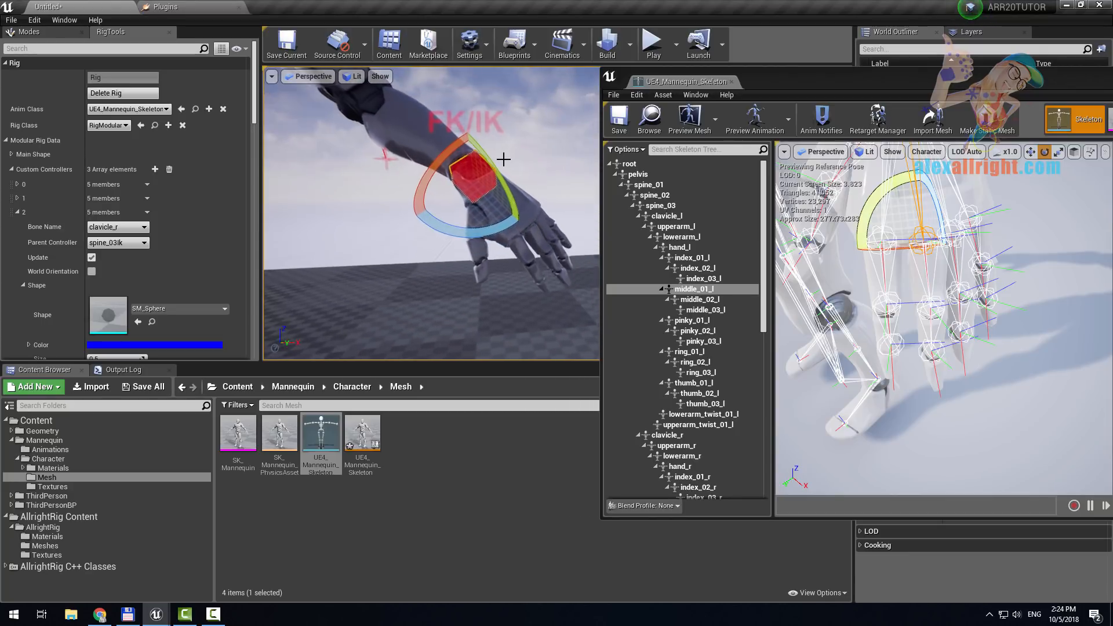
- Delete the rig, enable Fingers for the left arm's Fk Ik rig and expand its Fingers Data
left_click(109, 94)
scroll(174, 225, "down", 5)
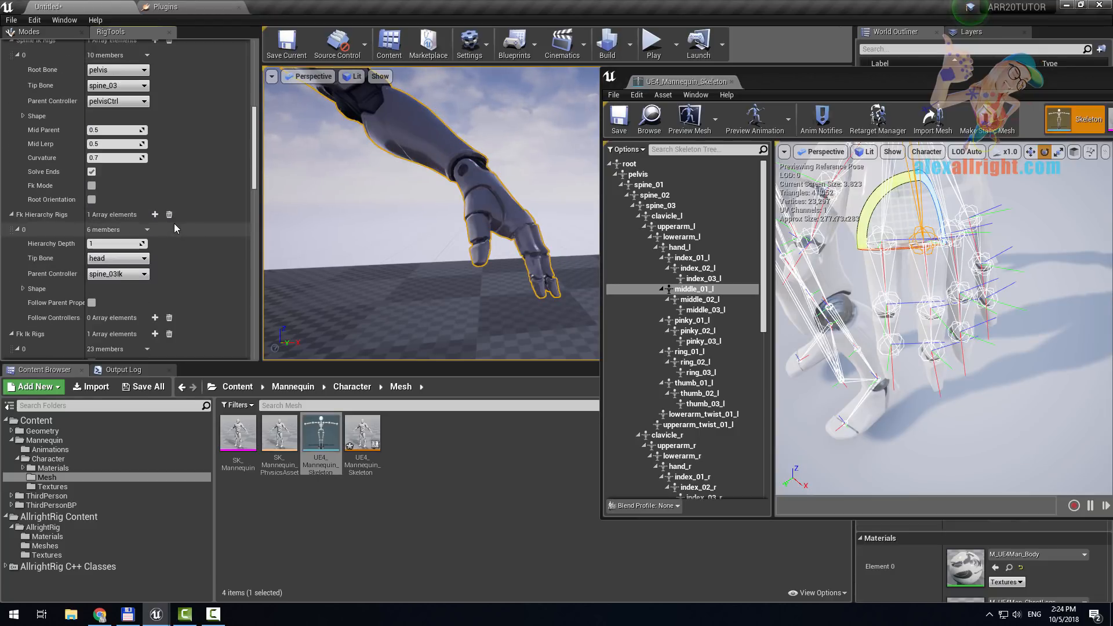
scroll(174, 226, "down", 5)
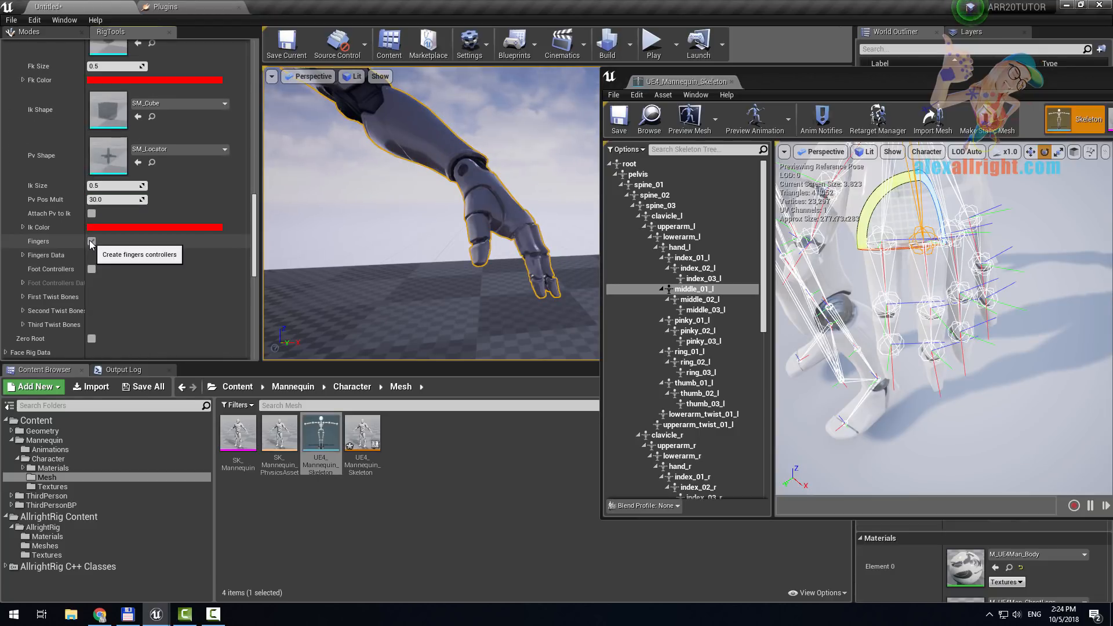
left_click(91, 241)
left_click(23, 255)
- Widen the property name column and add five elements to the Fingers Tip Bones array
scroll(52, 237, "down", 1)
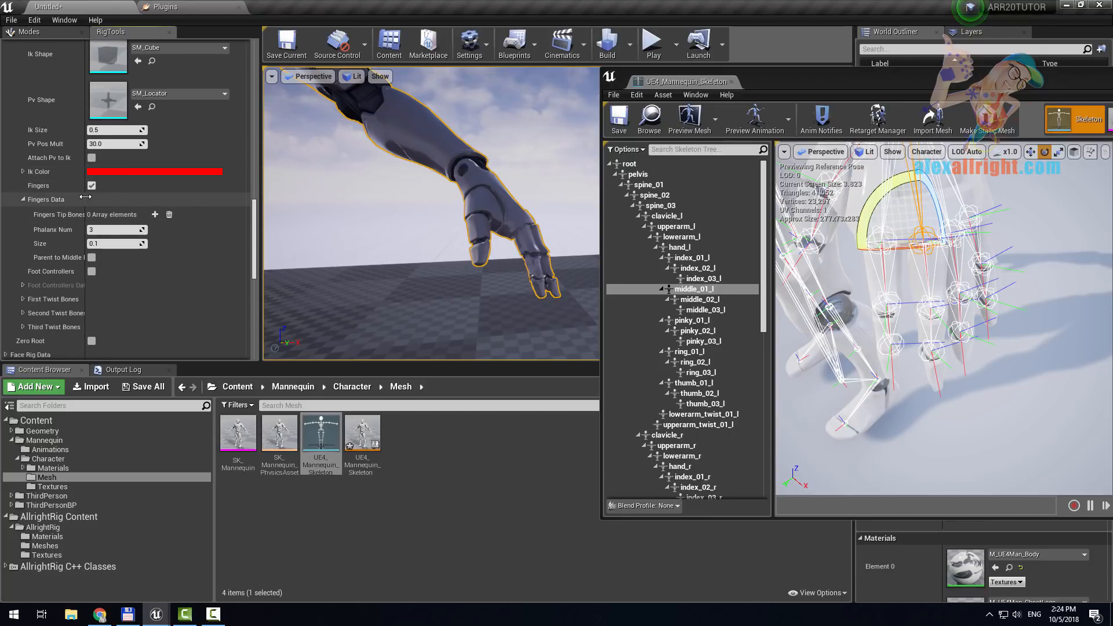
left_click_drag(85, 197, 108, 197)
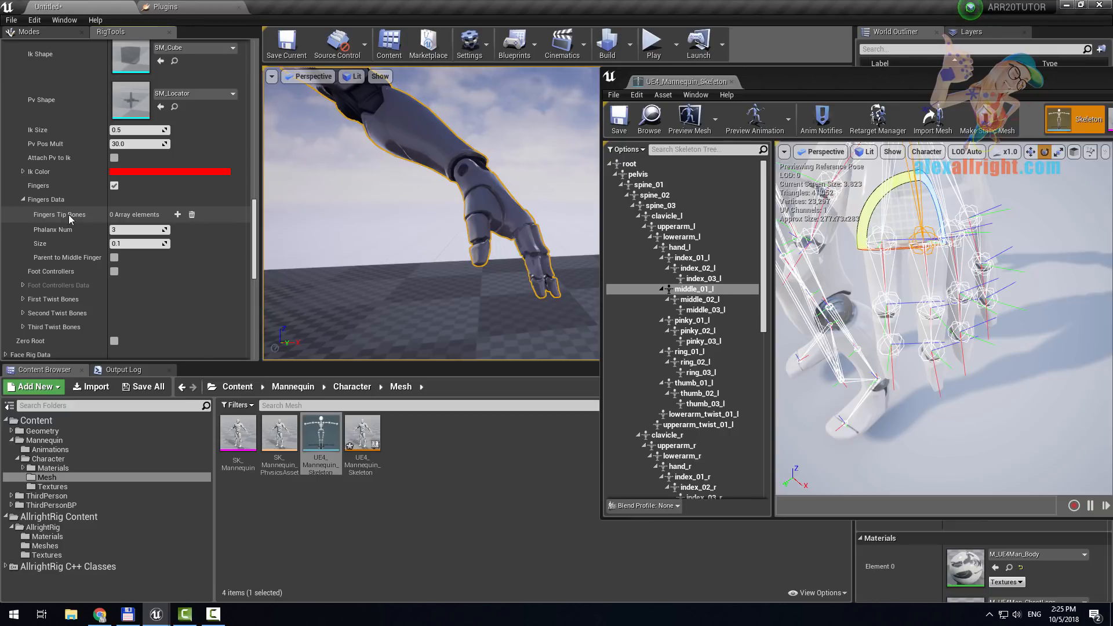
left_click(177, 215)
left_click(178, 214)
left_click(177, 215)
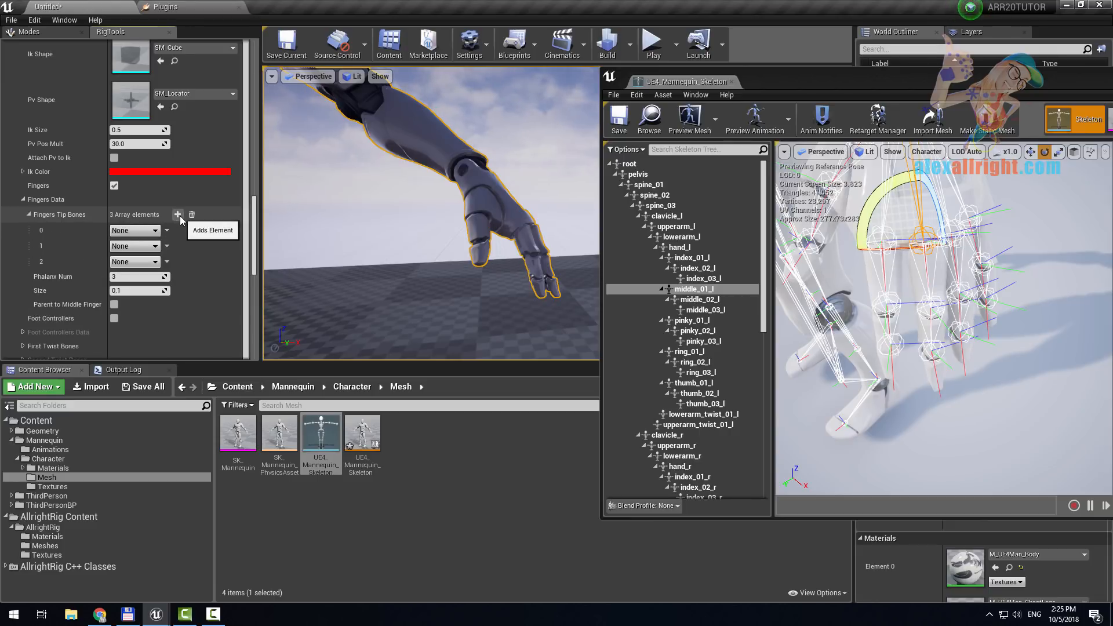
left_click(177, 214)
left_click(178, 215)
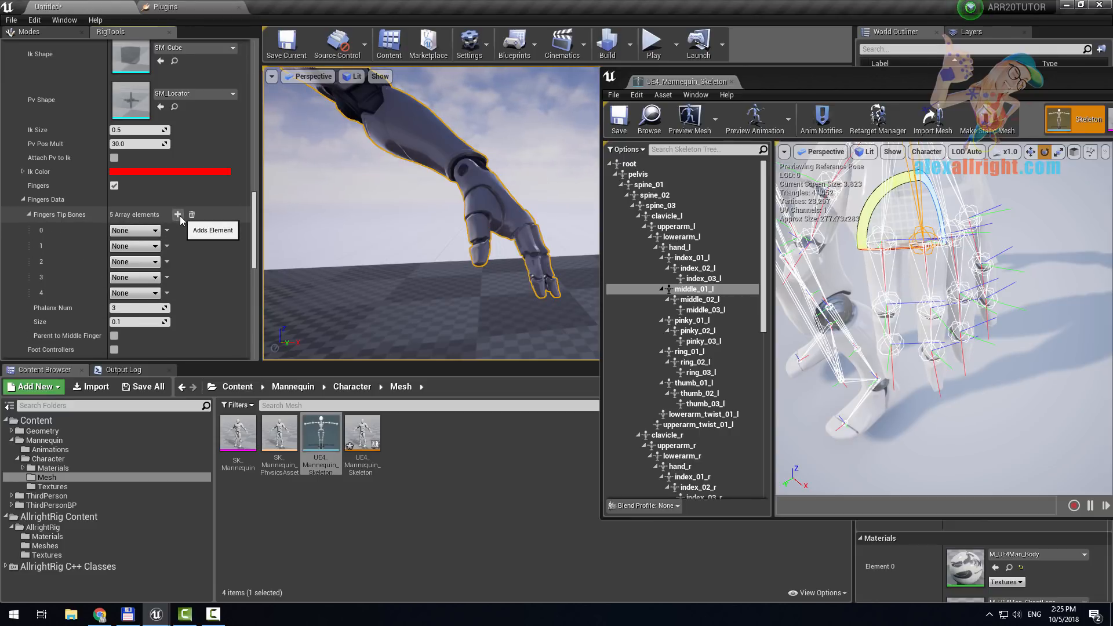
- Examine the left hand's fingers and identify the thumb's tip bone in the skeleton
right_click_drag(328, 288, 410, 264)
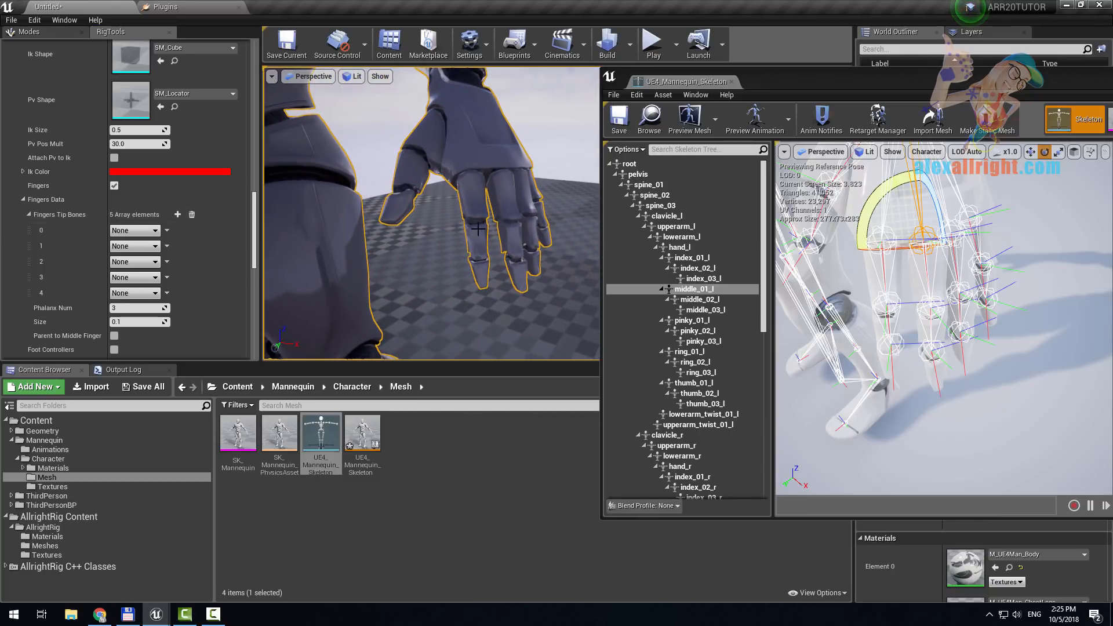
right_click_drag(478, 229, 425, 210)
right_click_drag(506, 266, 575, 226)
left_click(147, 231)
left_click(147, 233)
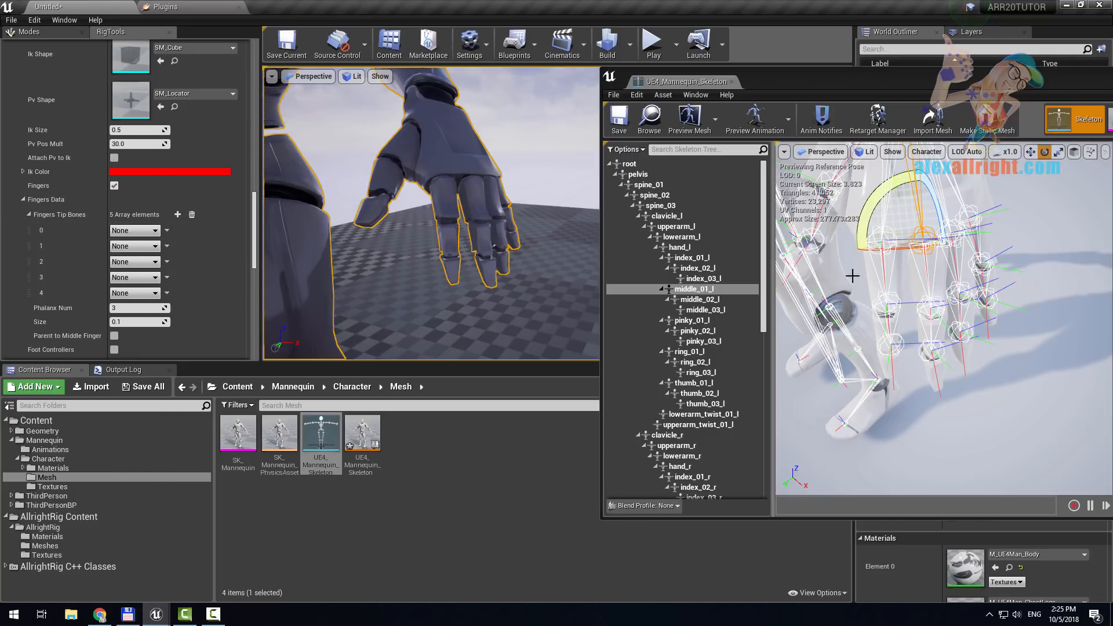
right_click_drag(836, 324, 798, 392)
left_click(850, 370)
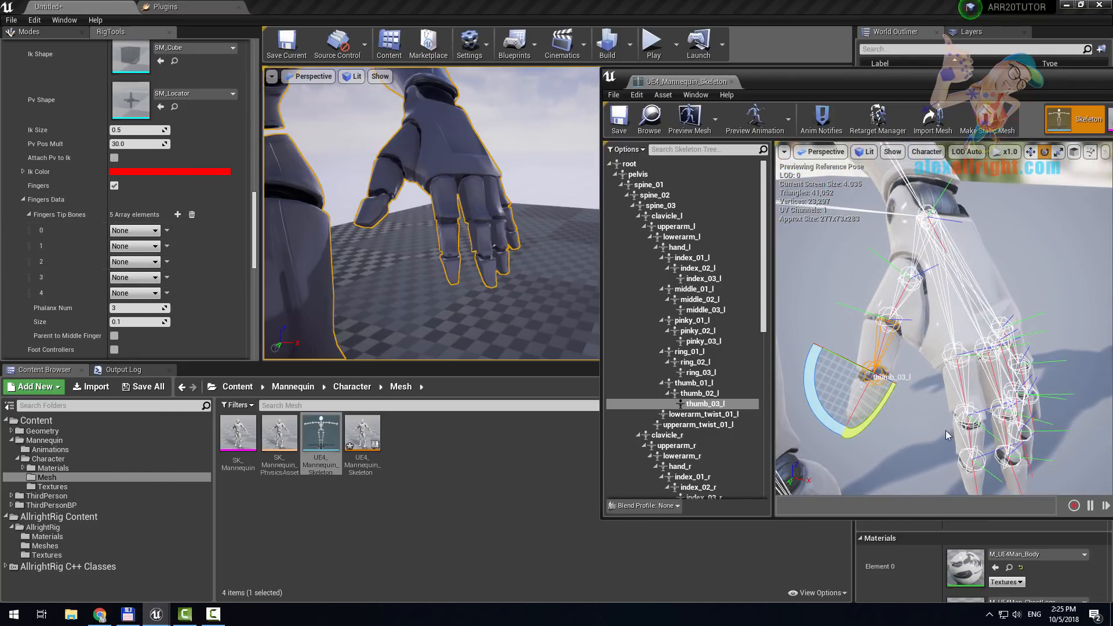
mouse_move(811, 377)
left_mouse_down()
mouse_move(838, 420)
mouse_move(812, 365)
left_mouse_up()
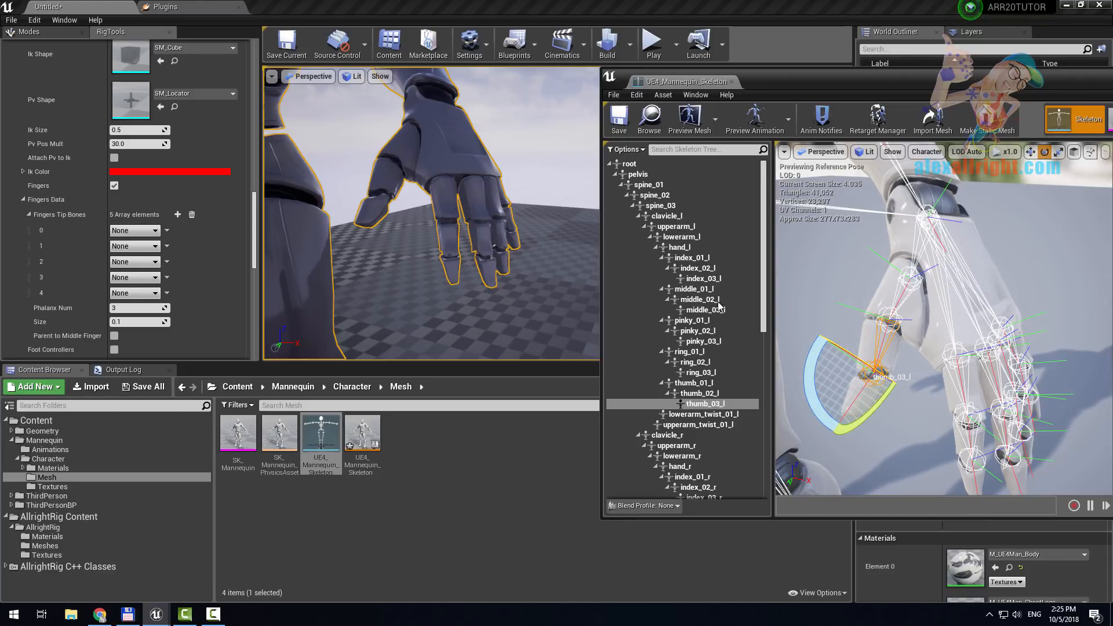
- Set Fingers Tip Bones element 0 to thumb_03_l
left_click(135, 234)
type("thu")
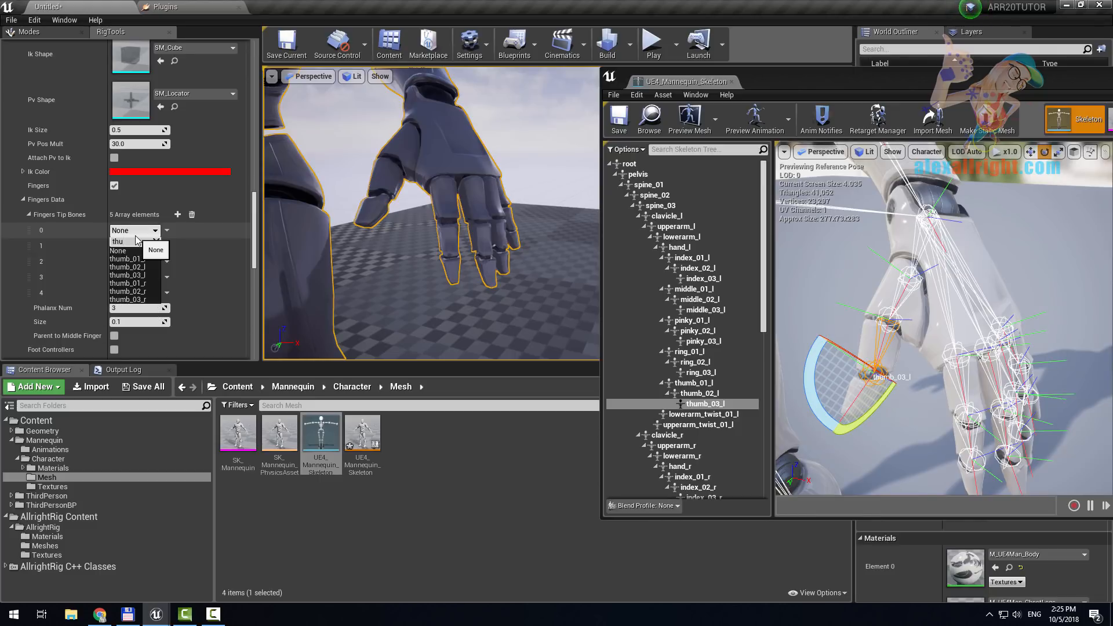
left_click(147, 274)
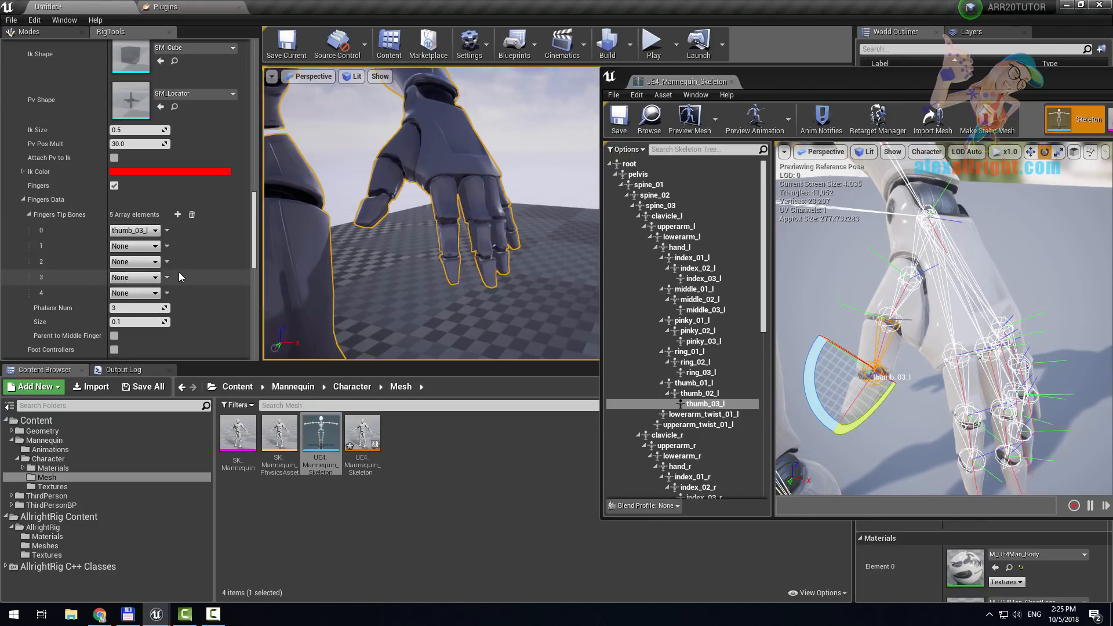
- Locate the left index finger's bones in the skeleton and set Fingers Tip Bones element 1 to index_03_l
scroll(716, 370, "down", 3)
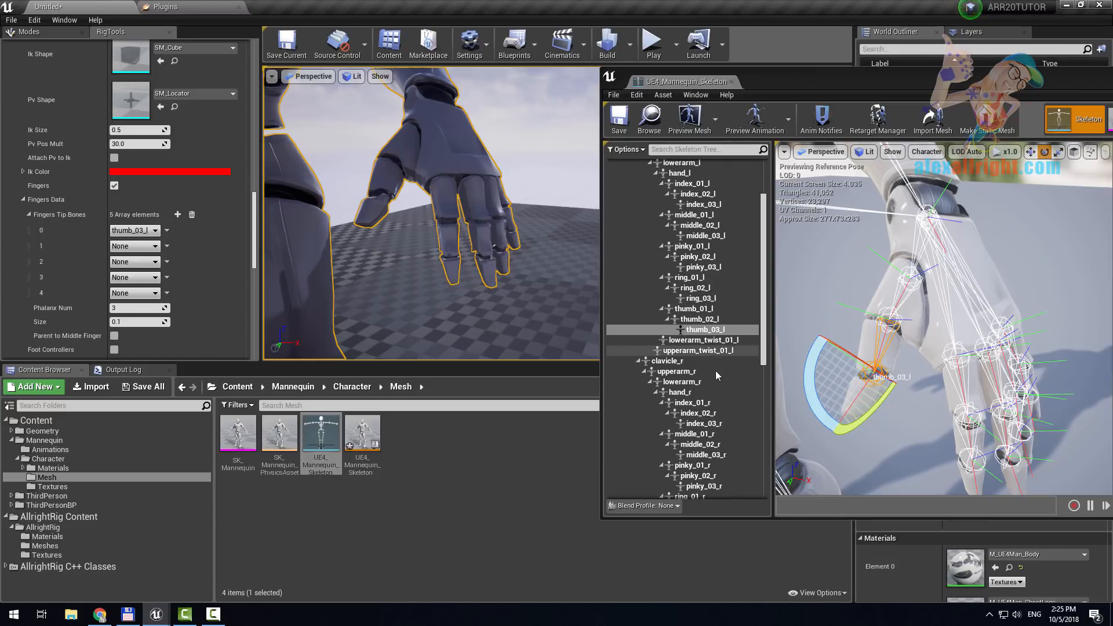
scroll(712, 272, "up", 1)
left_click(975, 454)
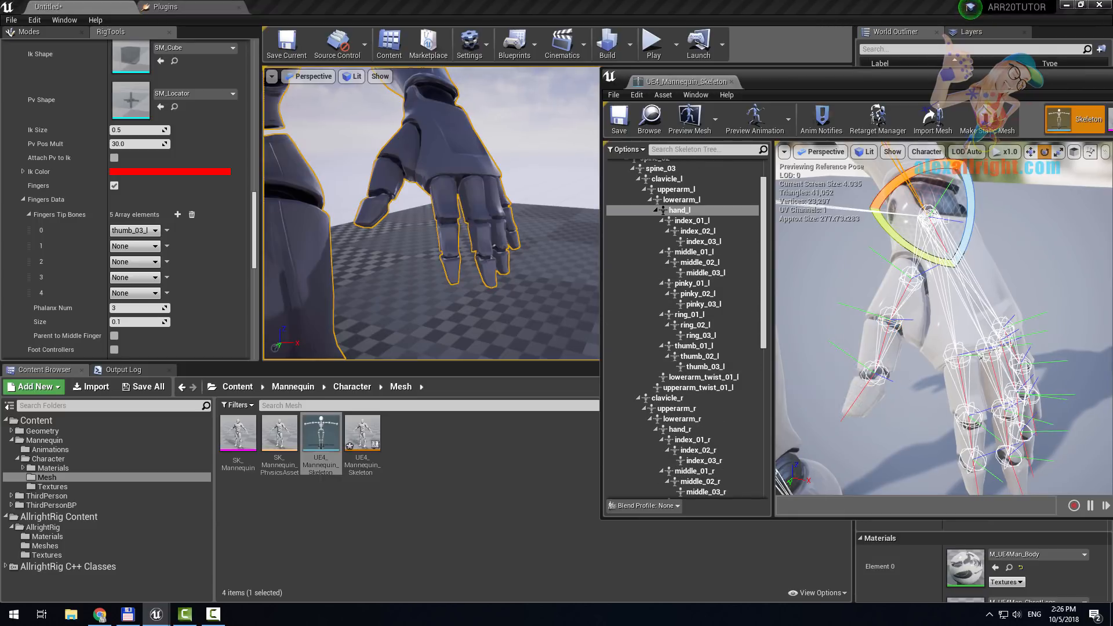
left_click(693, 220)
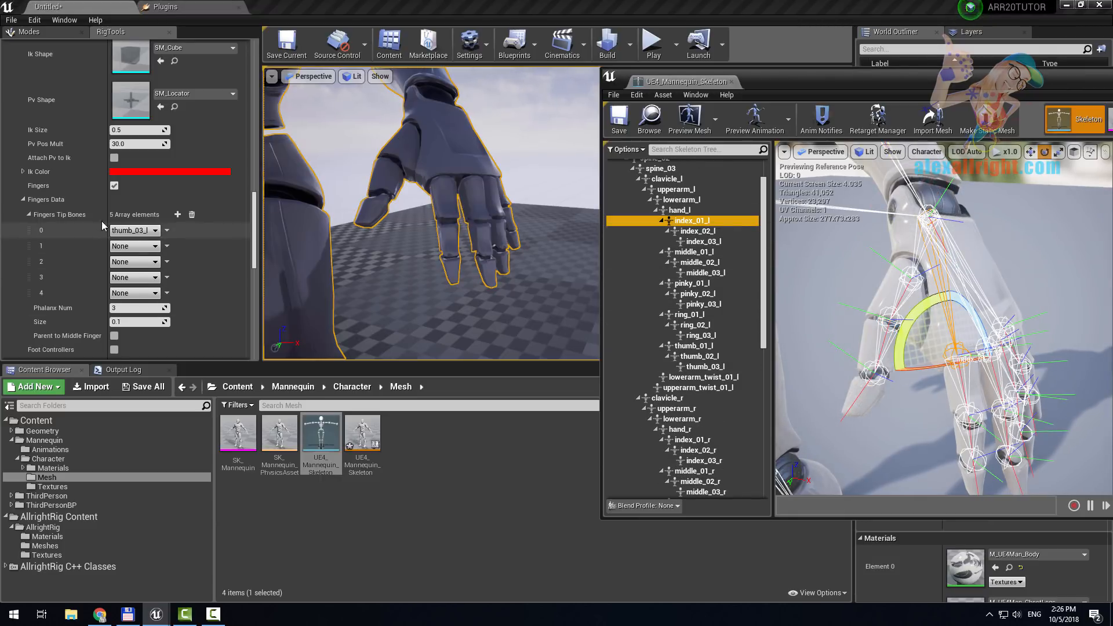
left_click(137, 246)
type("i")
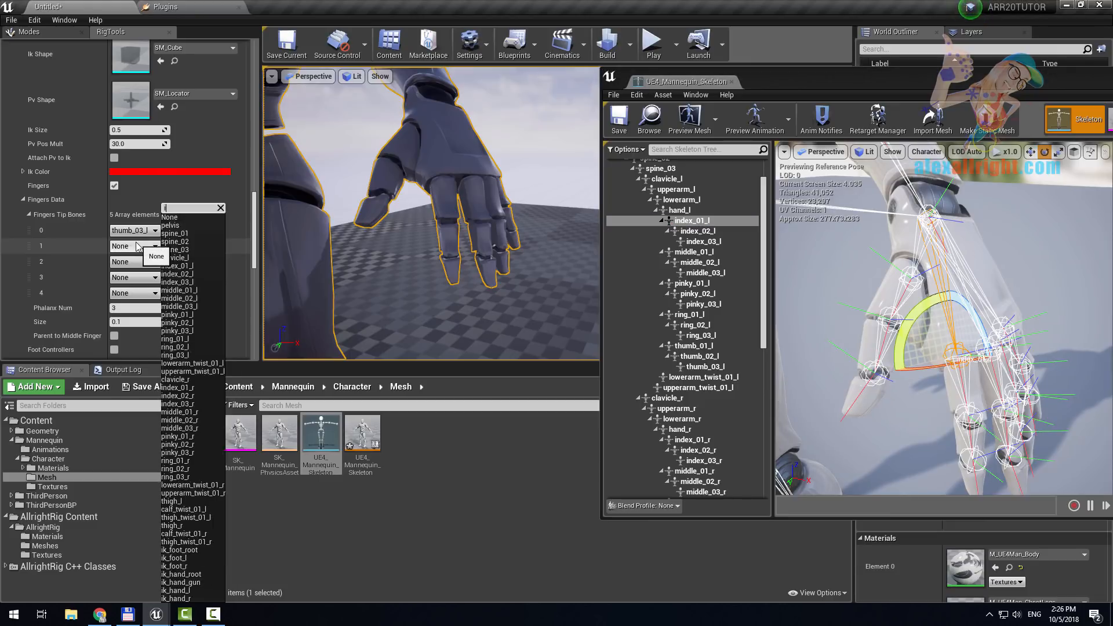
type("ndex")
left_click(126, 291)
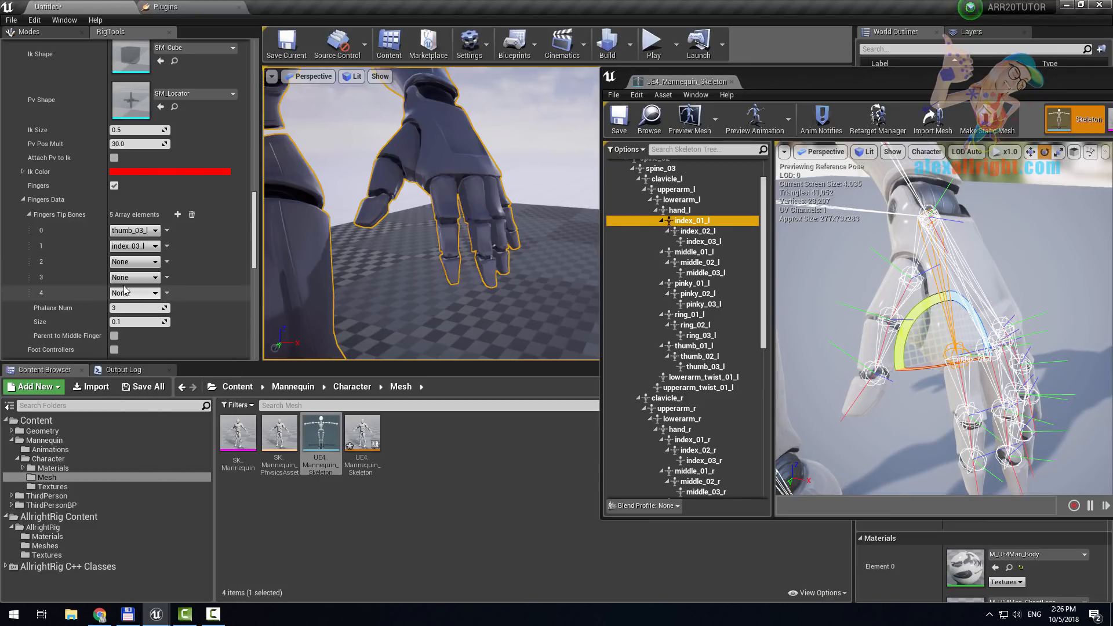
- Set Fingers Tip Bones elements 2, 3 and 4 to middle_03_l, ring_03_l and pinky_03_l
left_click(147, 268)
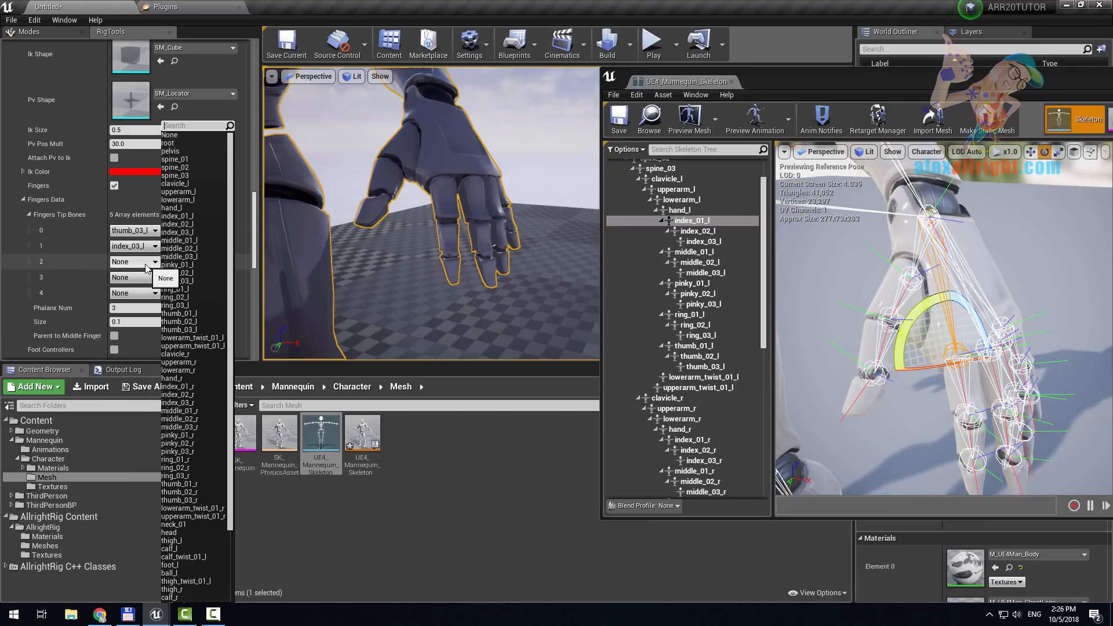
type("mid")
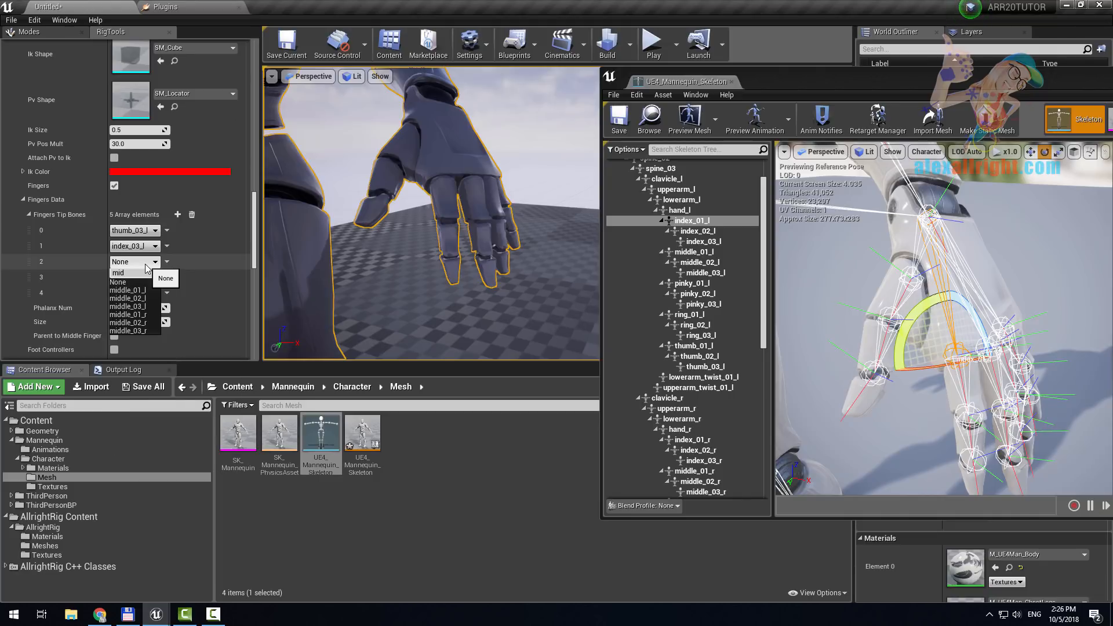
left_click(128, 307)
left_click(142, 278)
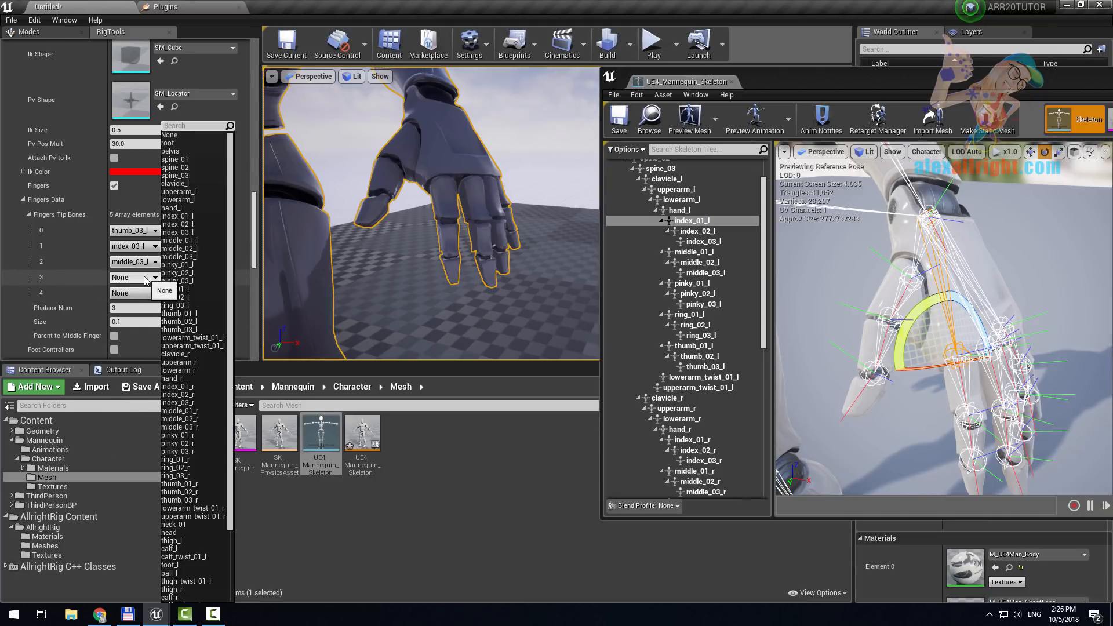
type("ring")
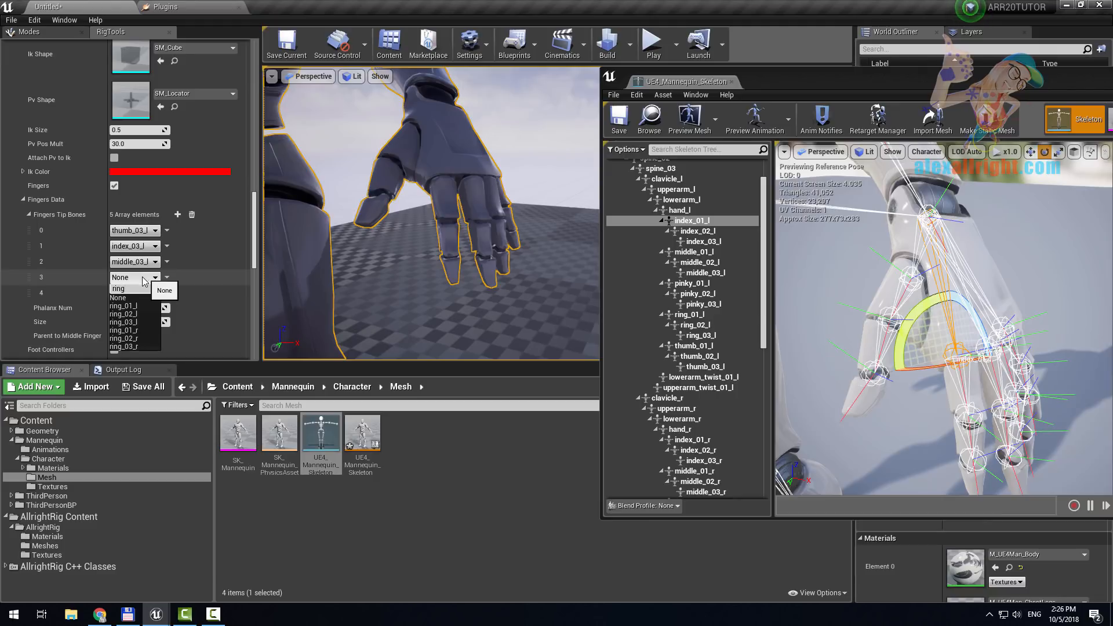
left_click(138, 322)
left_click(129, 296)
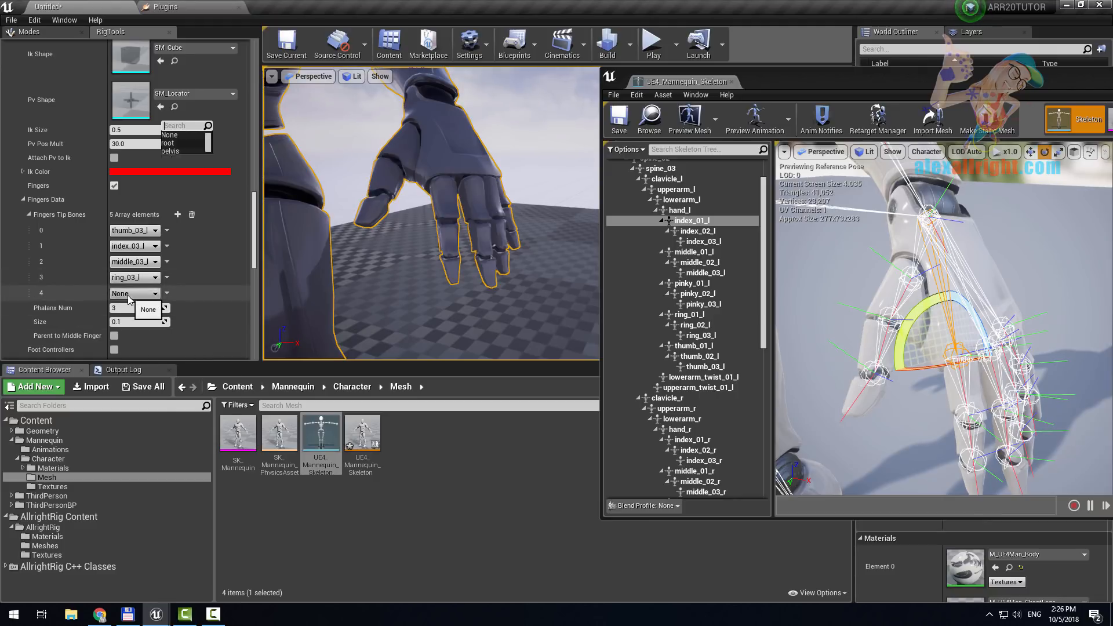
type("pink")
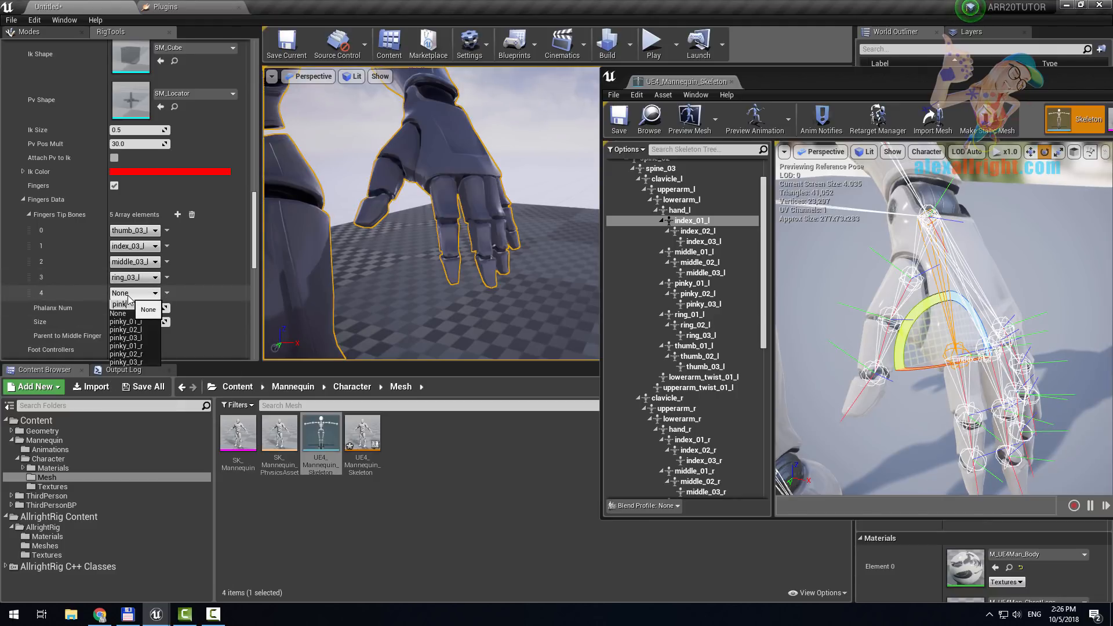
left_click(130, 338)
- Generate the mannequin's modular rig from the current settings
scroll(127, 339, "up", 5)
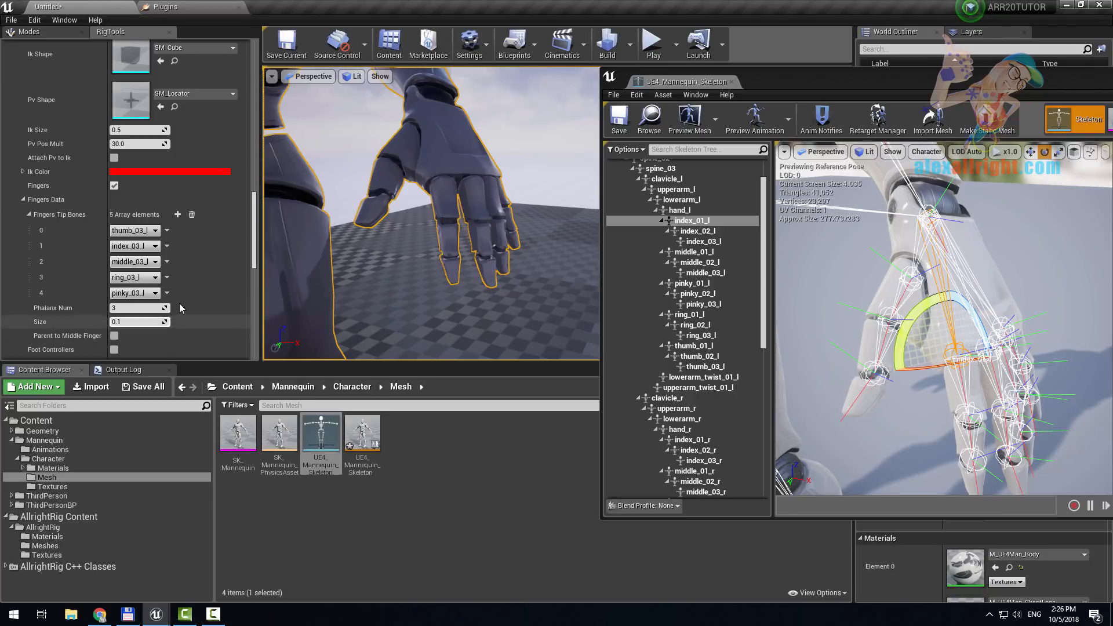
scroll(176, 255, "up", 10)
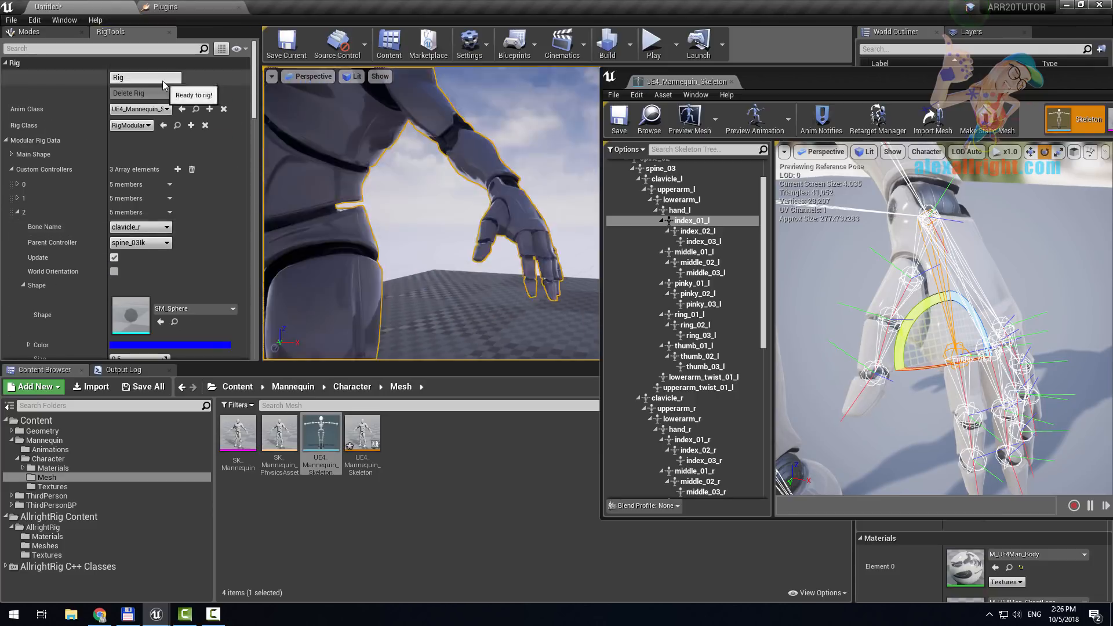
left_click(162, 81)
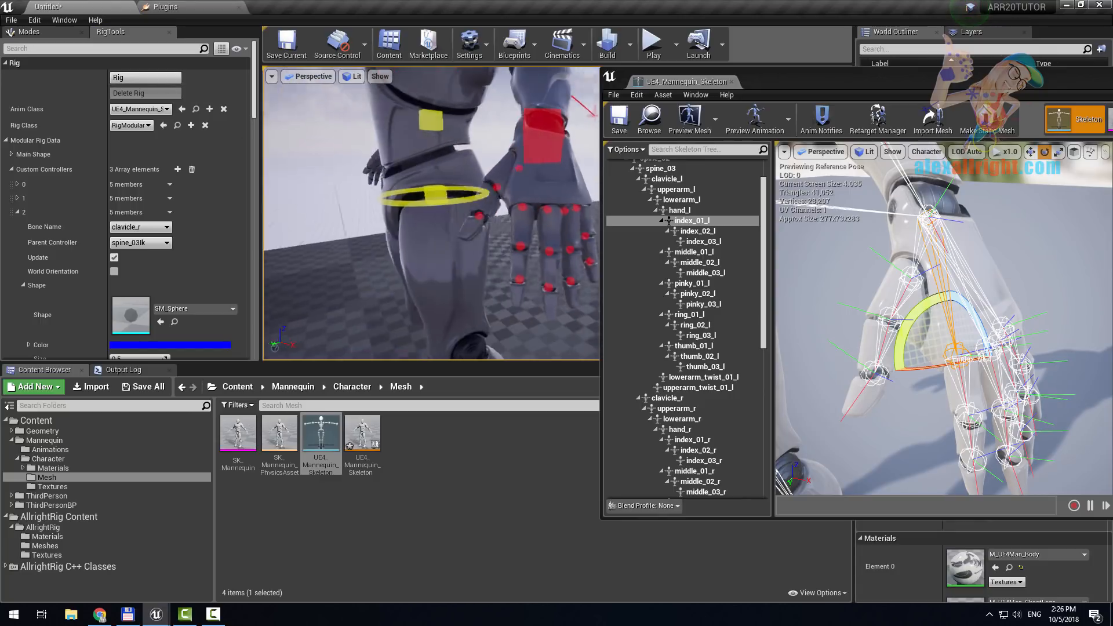
- Try rotating one of the left hand's finger controllers and undo the rotation
right_click_drag(431, 213, 551, 209)
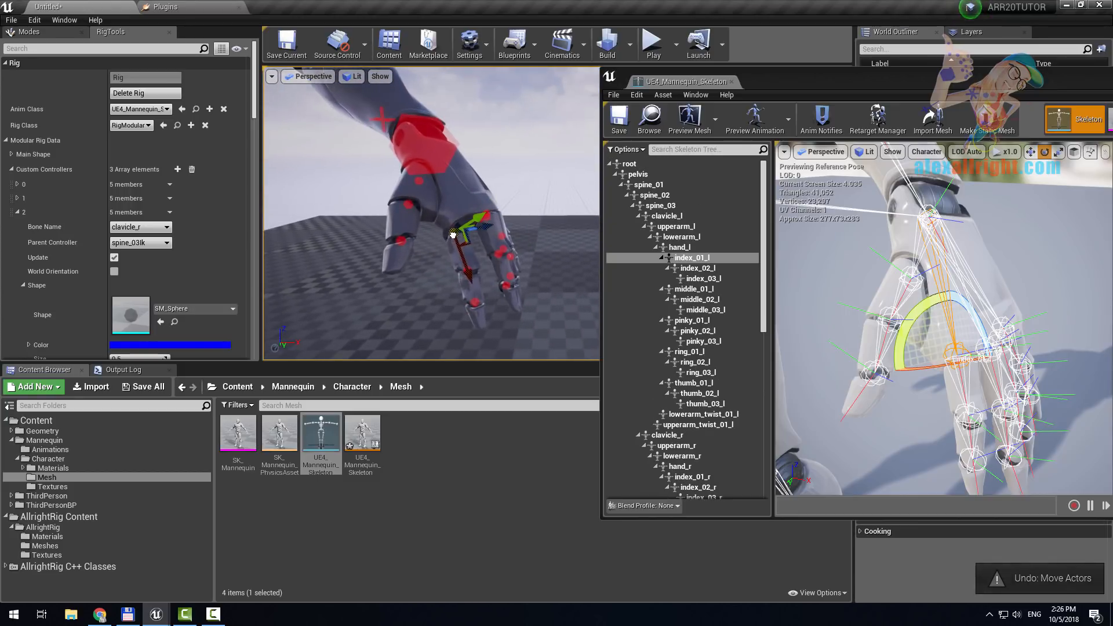
key("e")
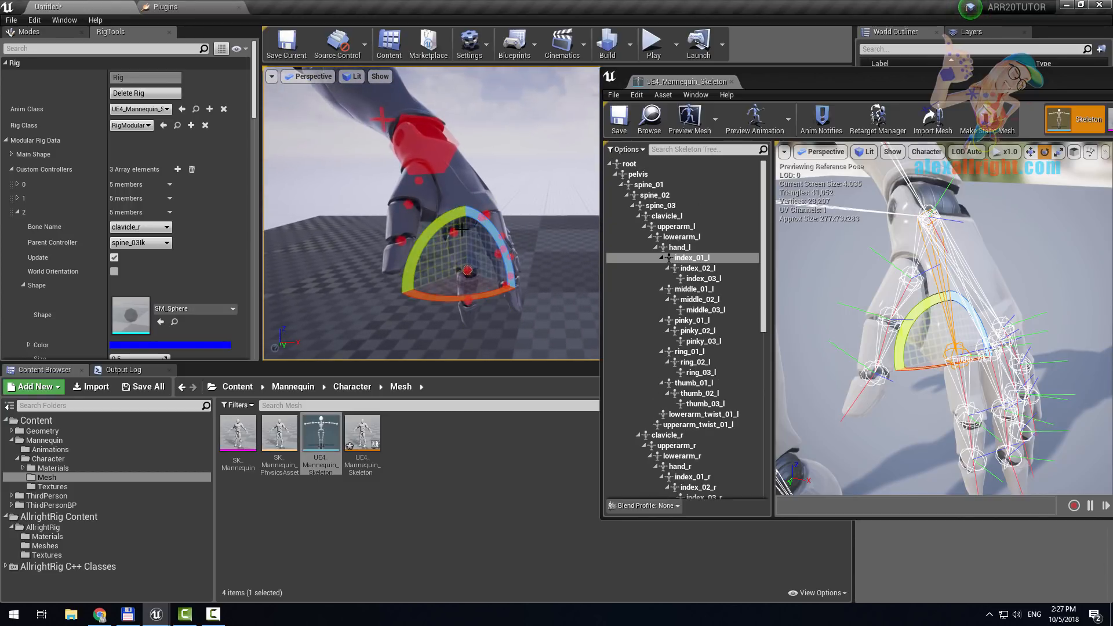
left_click_drag(477, 216, 487, 231)
key("ctrl+z")
- Select the left hand's FK/IK controller, hand_lFkIk, and move the skeleton editor window away from its Fingers settings
left_click_drag(533, 167, 447, 171, "alt")
left_click_drag(549, 201, 517, 142, "alt")
left_click(516, 142)
left_click_drag(754, 81, 209, 235)
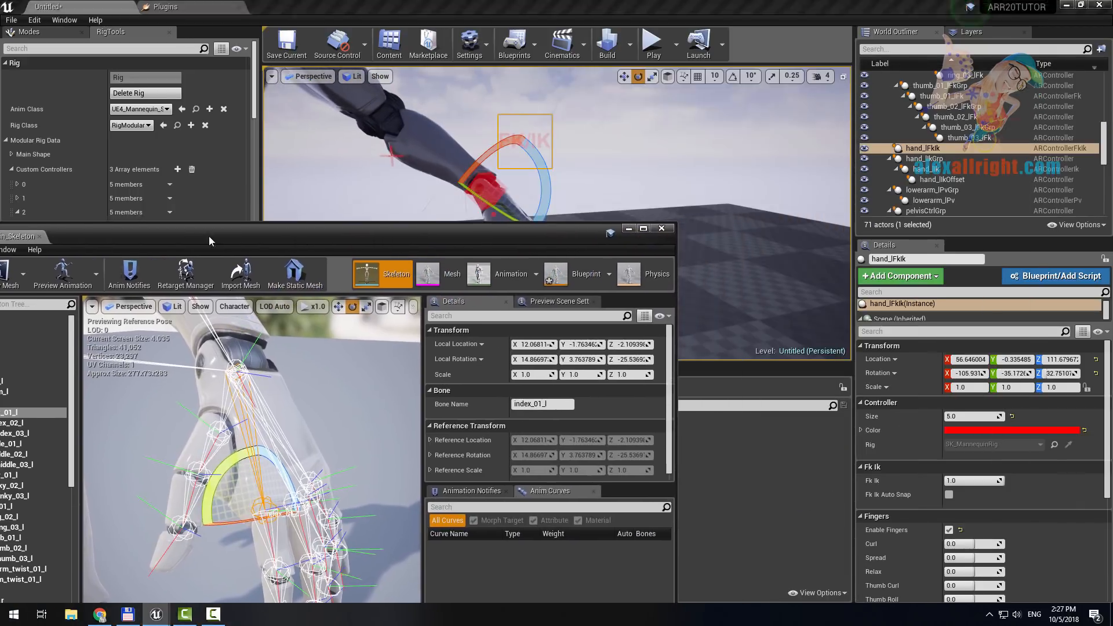
scroll(911, 479, "down", 5)
left_click_drag(562, 237, 347, 242)
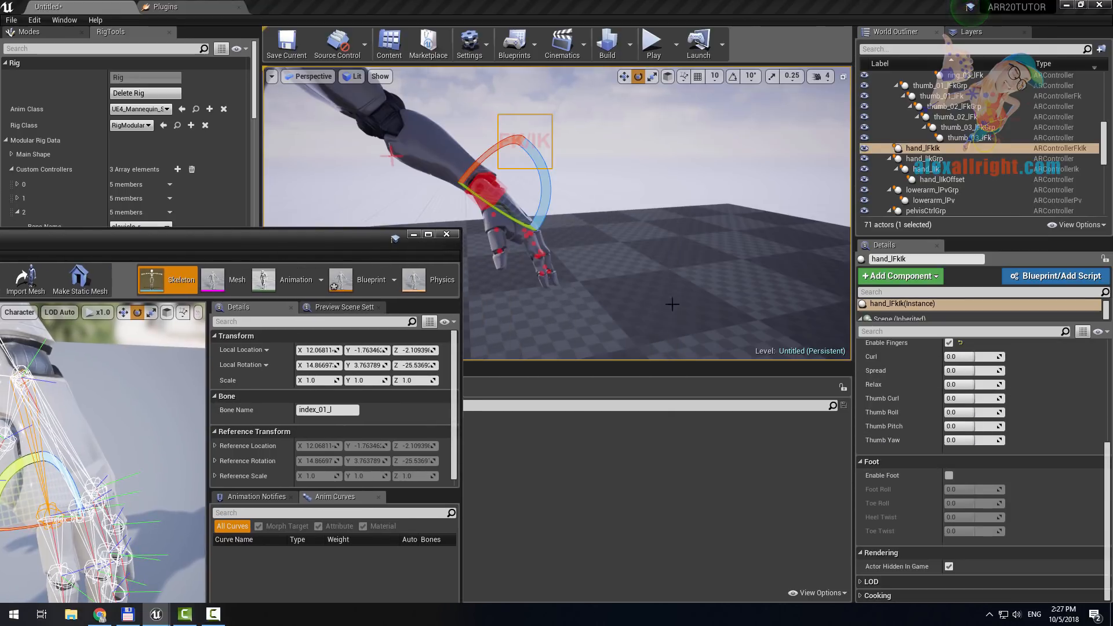
left_click_drag(522, 192, 626, 168, "alt")
scroll(1008, 405, "up", 2)
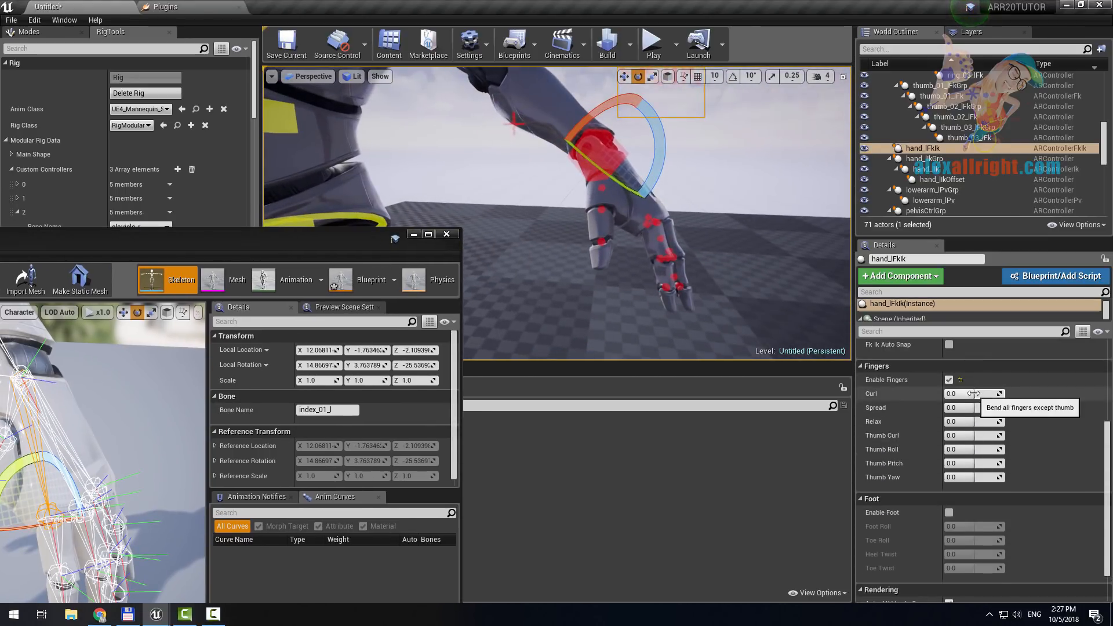
- Pose the left fingers with Curl about -5, Spread about 2, Relax about 21, Thumb Curl about -62, Thumb Roll about -27 and Thumb Pitch about -31
mouse_move(974, 393)
left_mouse_down()
mouse_move(1014, 394)
mouse_move(945, 407)
mouse_move(998, 407)
mouse_move(992, 422)
mouse_move(951, 394)
mouse_move(971, 394)
left_mouse_up()
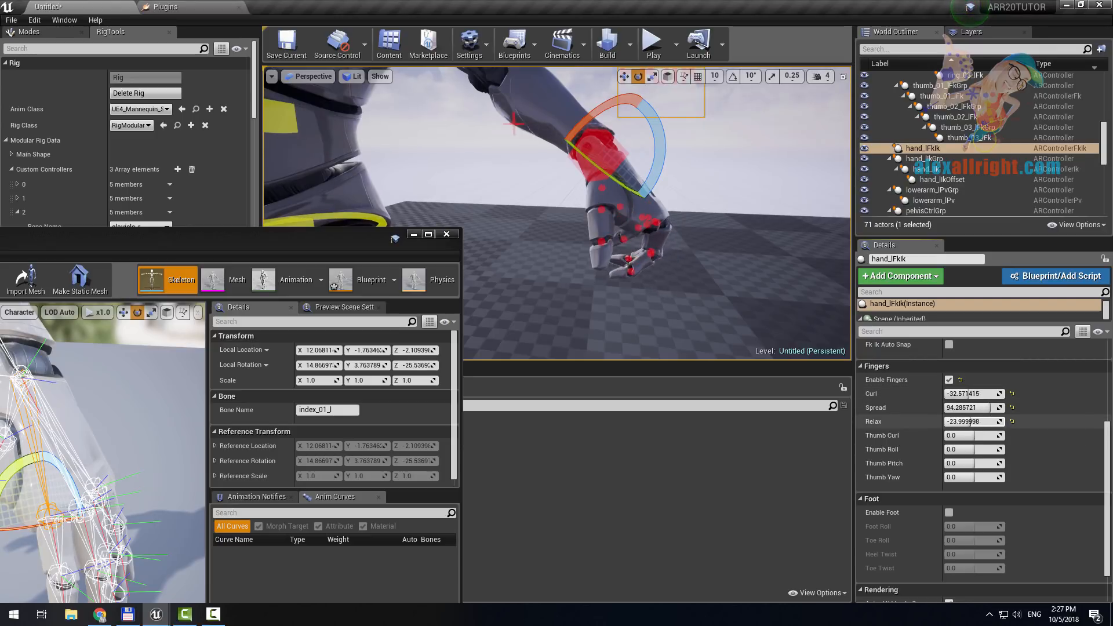
left_click(1011, 421)
mouse_move(754, 261)
right_mouse_down()
mouse_move(684, 267)
mouse_move(748, 255)
right_mouse_up()
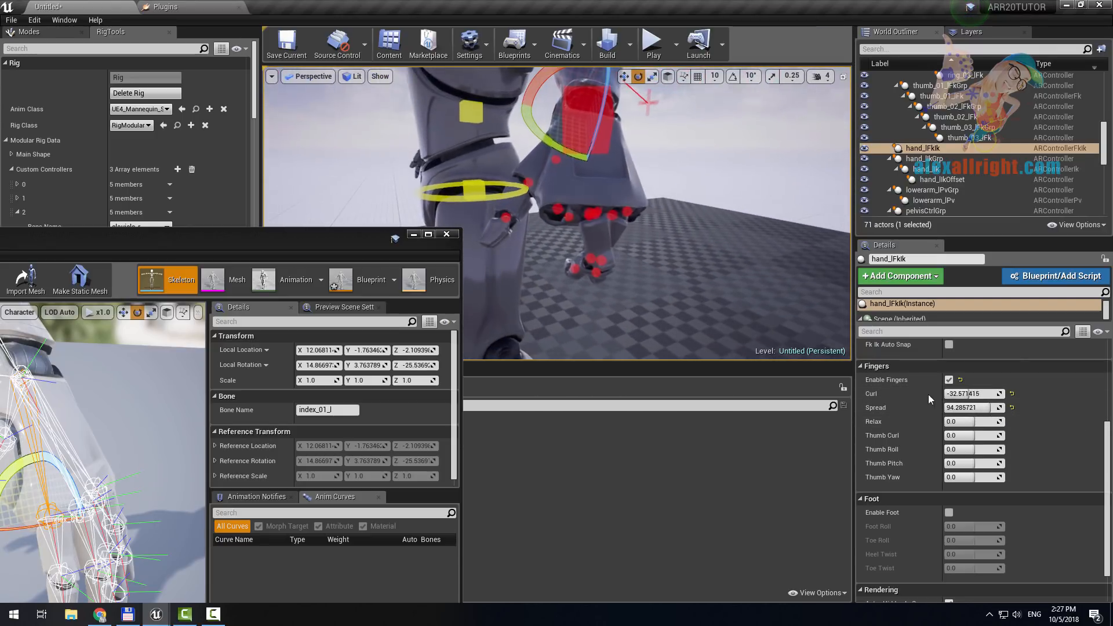
mouse_move(974, 408)
left_mouse_down()
mouse_move(963, 408)
mouse_move(988, 393)
mouse_move(987, 423)
left_mouse_up()
left_click_drag(716, 194, 783, 193, "alt")
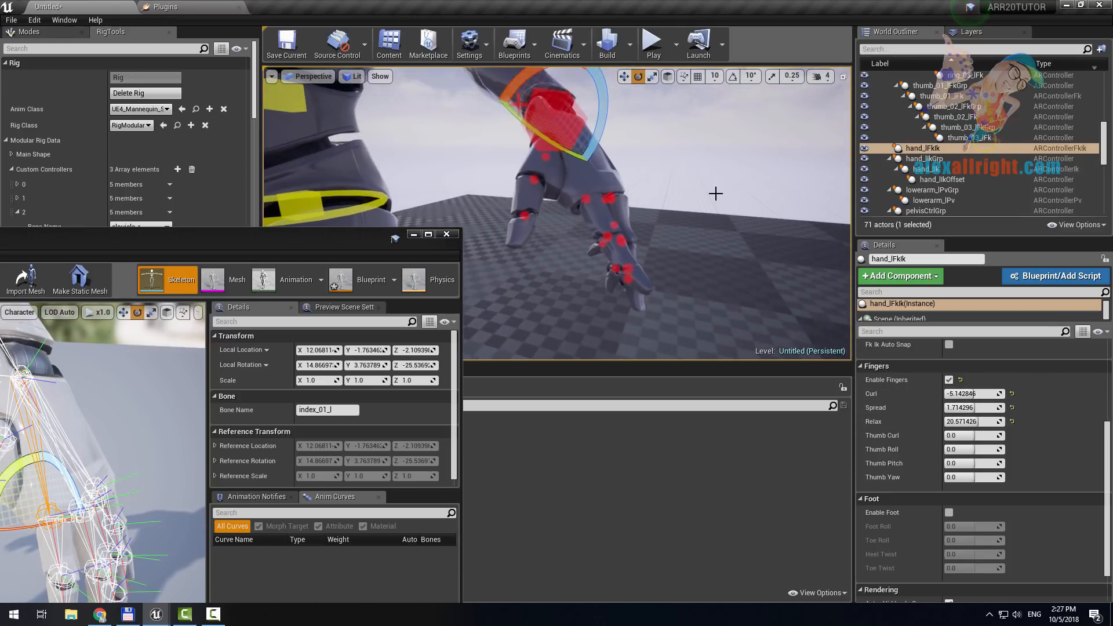
left_click_drag(978, 435, 974, 463)
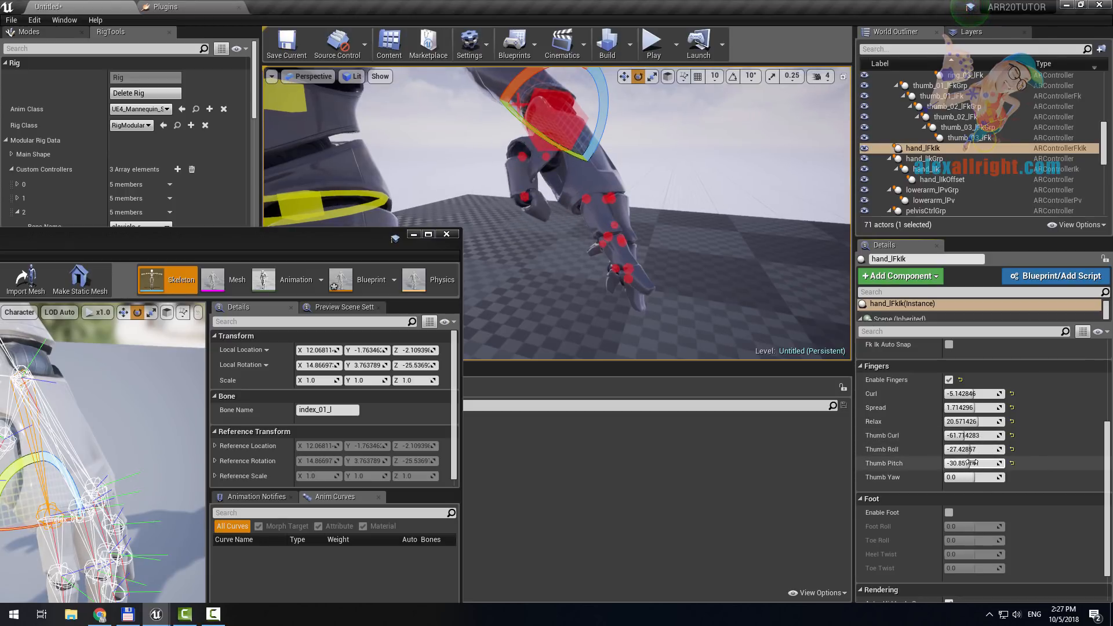
- Bring the full skeleton editor window back into view and review the arm's finger and twist bone settings
left_click_drag(207, 241, 846, 141)
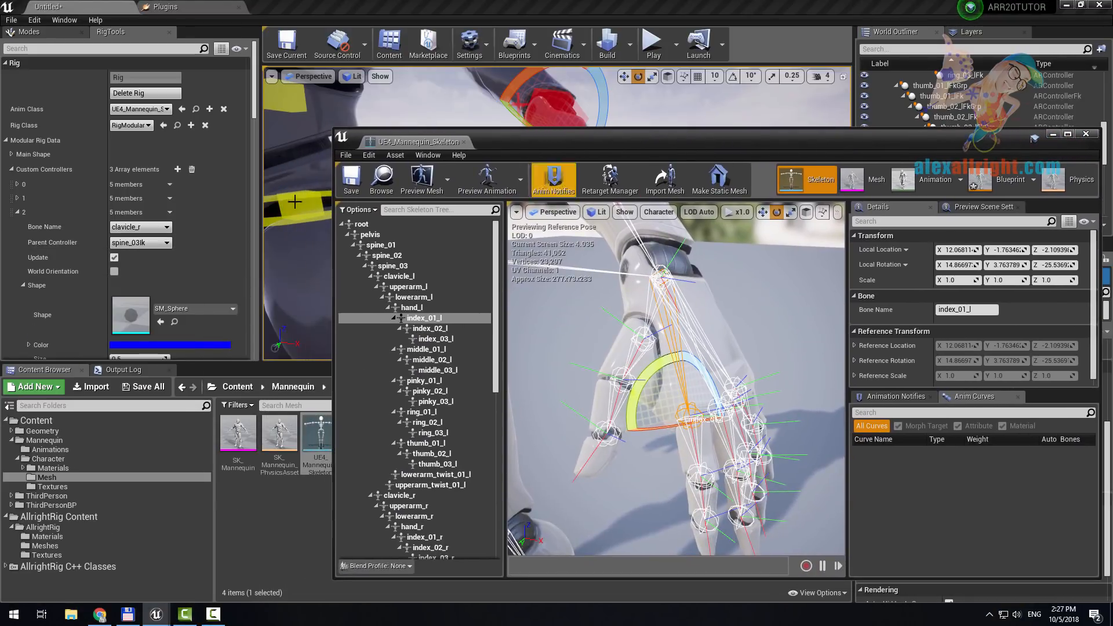
scroll(258, 133, "down", 5)
scroll(145, 225, "down", 10)
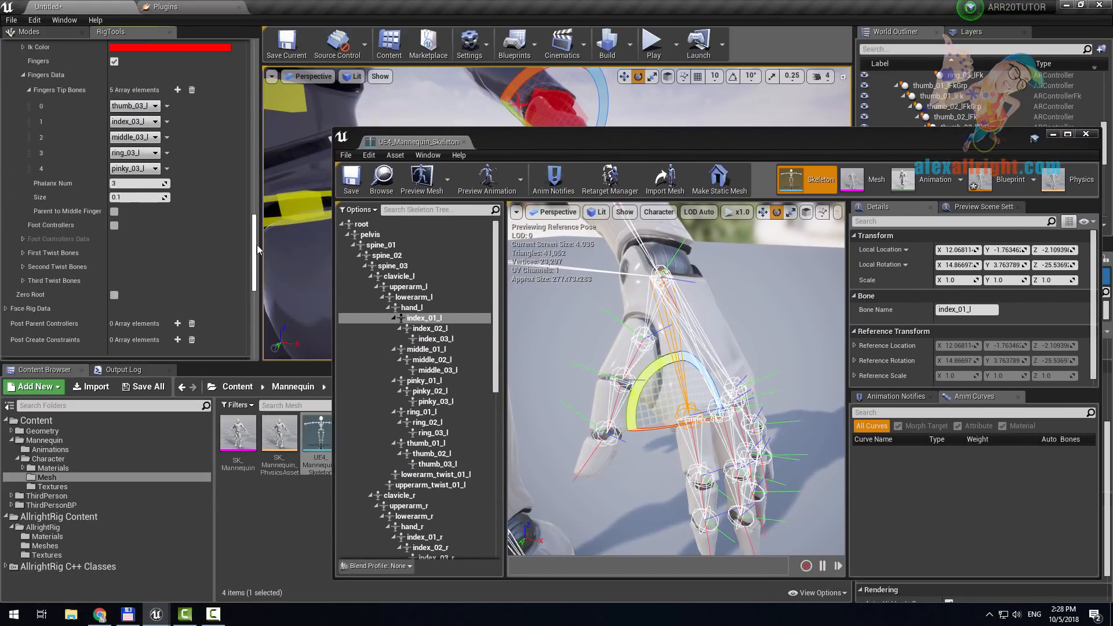
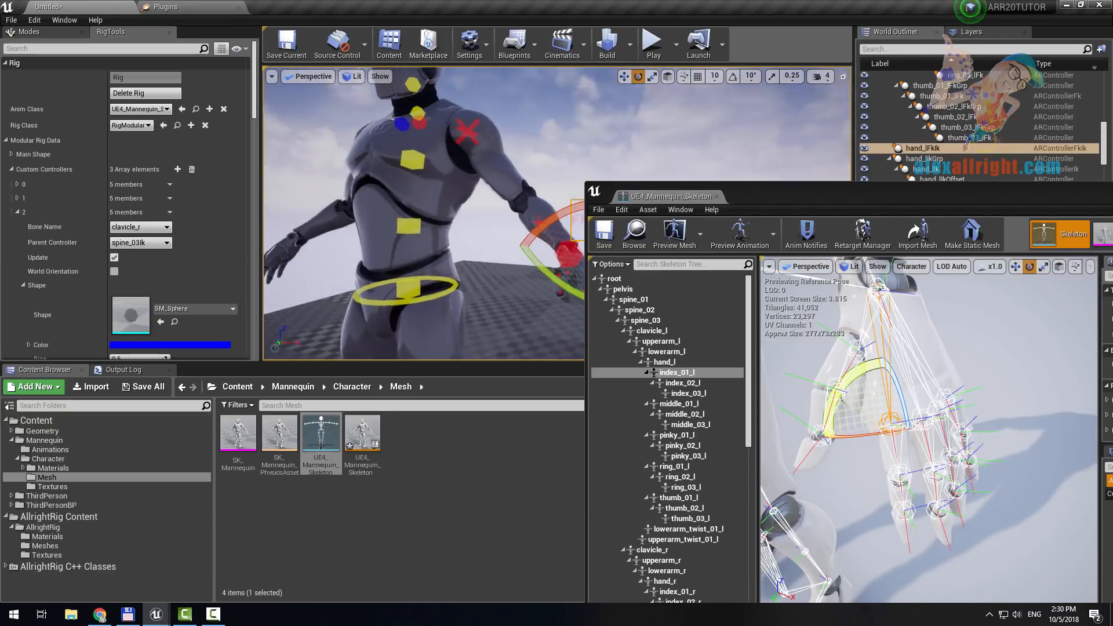
- Inspect lowerarm_twist_01_l and upperarm_twist_01_l in the skeleton preview, test-rotating the upper arm twist bone and undoing it
right_click_drag(566, 264, 499, 244)
right_click_drag(880, 398, 874, 350)
left_click(970, 468)
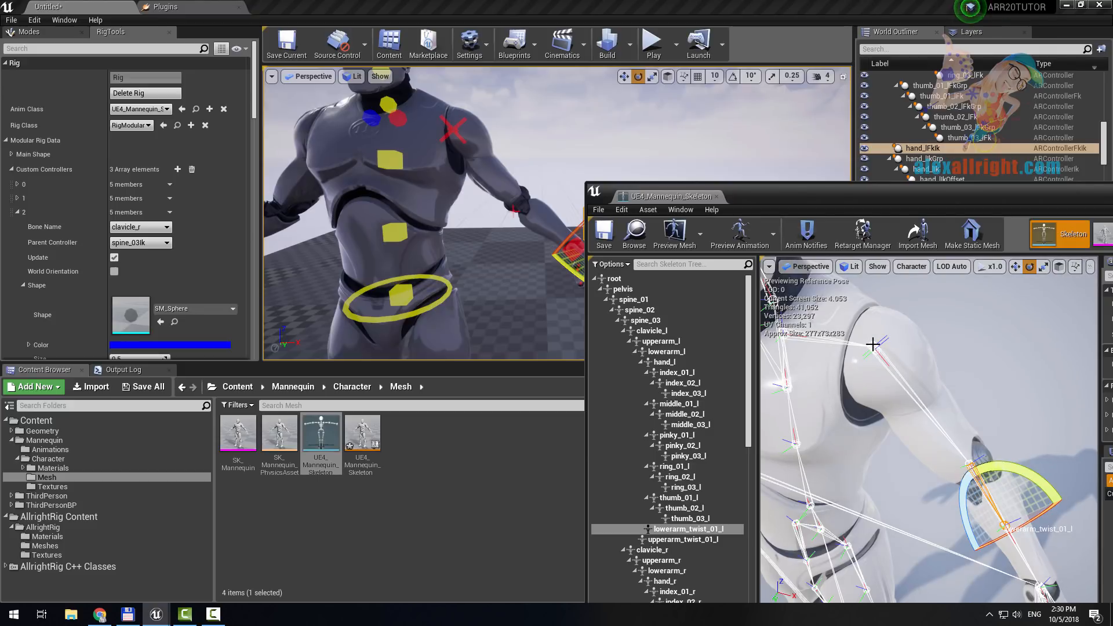
left_click(873, 344)
left_click_drag(876, 351, 934, 303)
key("ctrl+z")
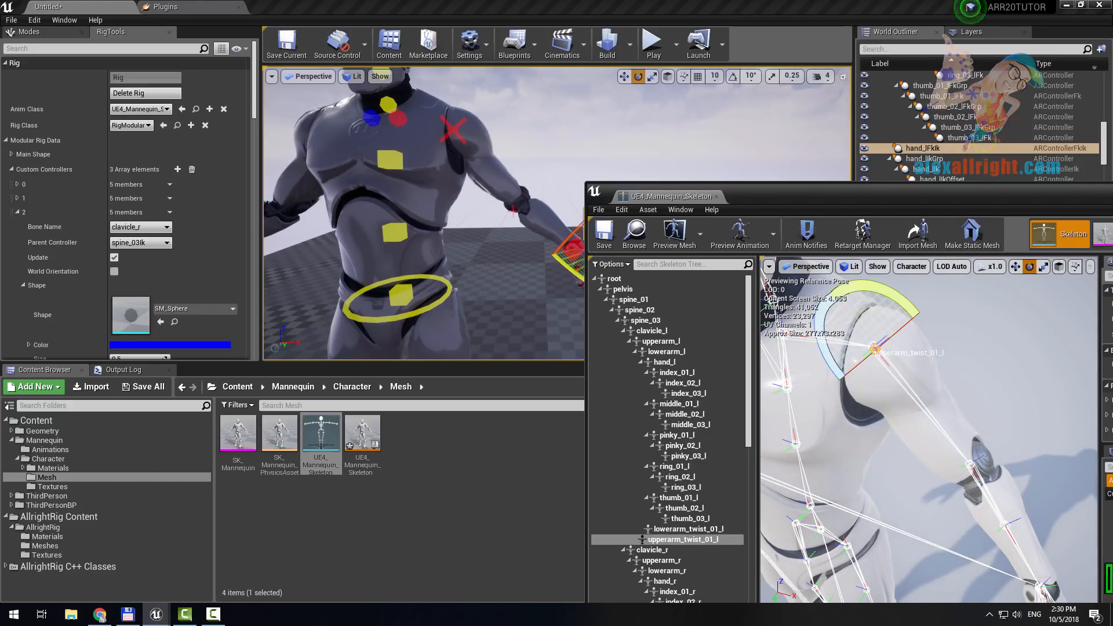
- Examine the First, Second and Third Twist Bones settings and compare them with the left arm's joints in the skeleton preview
left_click_drag(254, 69, 255, 249)
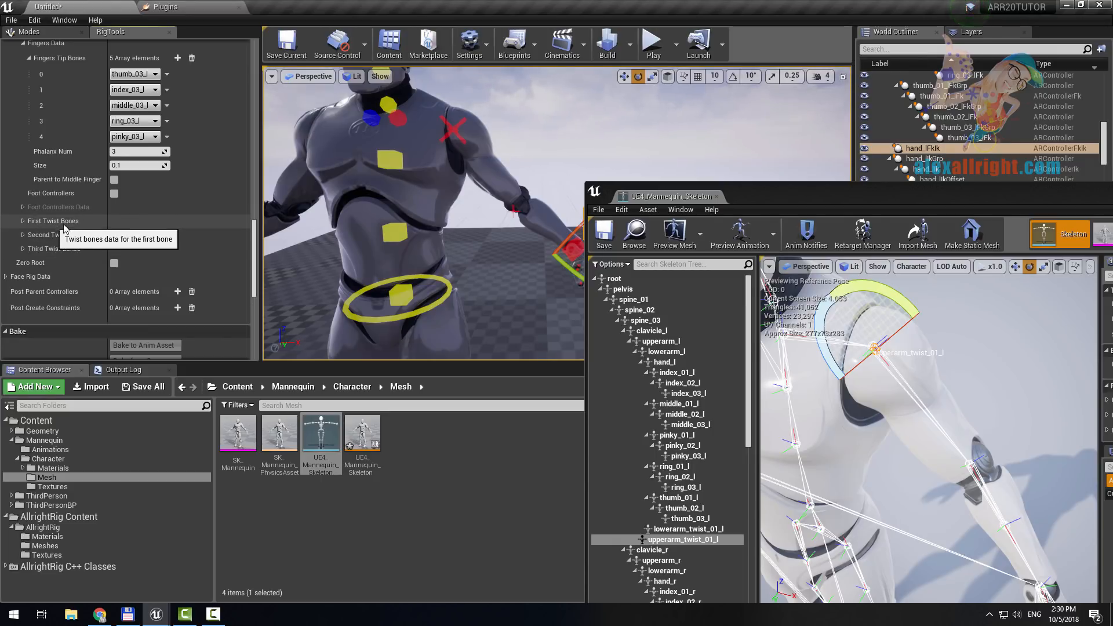
right_click_drag(437, 206, 459, 198)
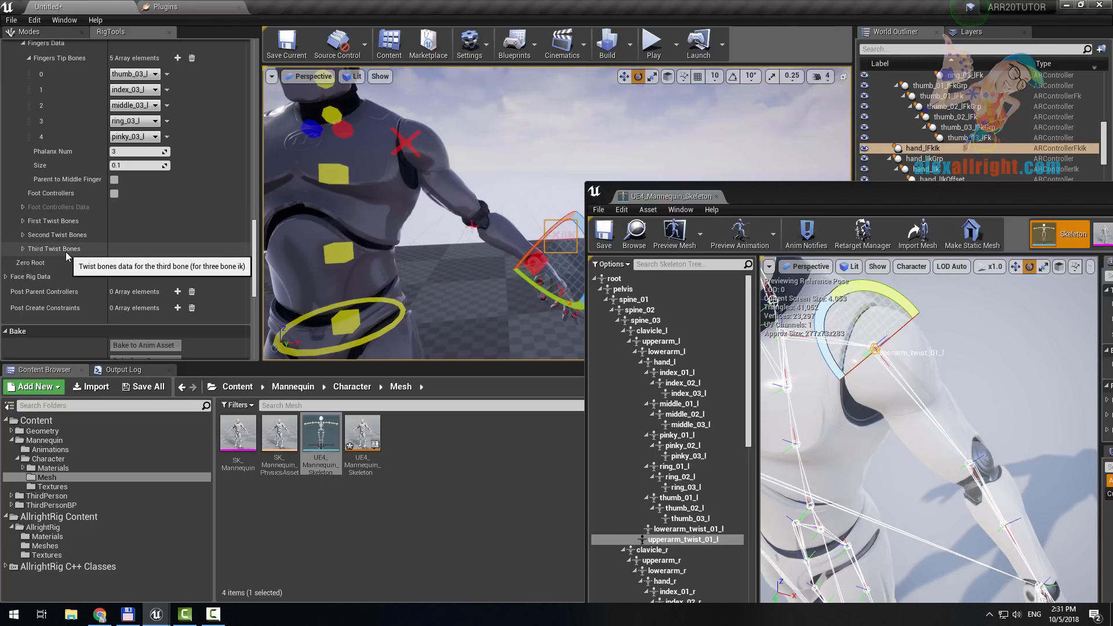
left_click(22, 222)
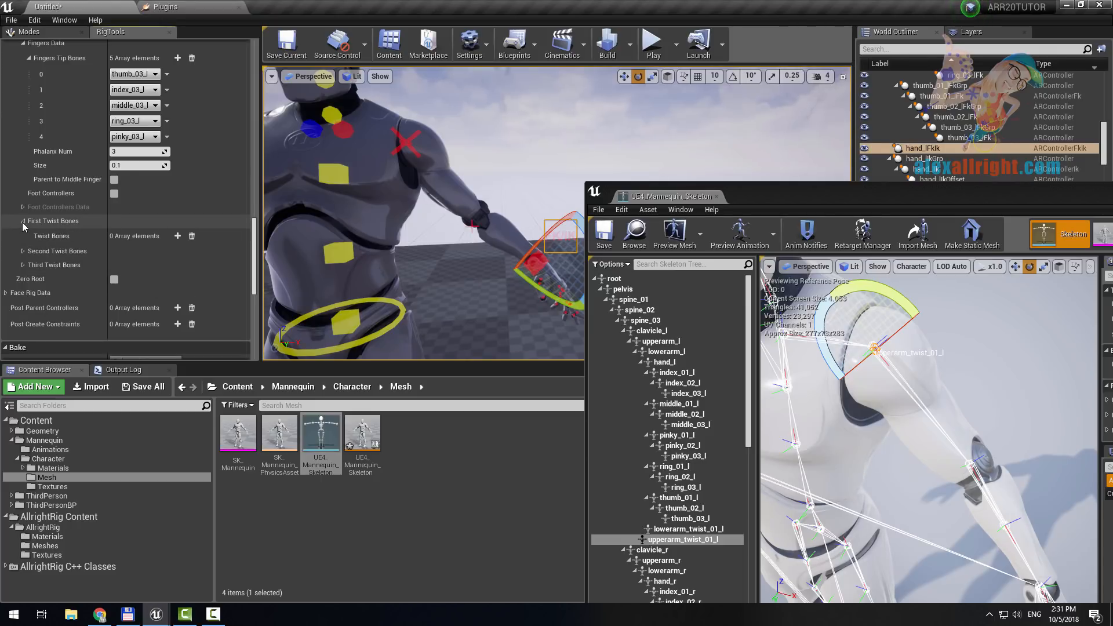
left_click(22, 222)
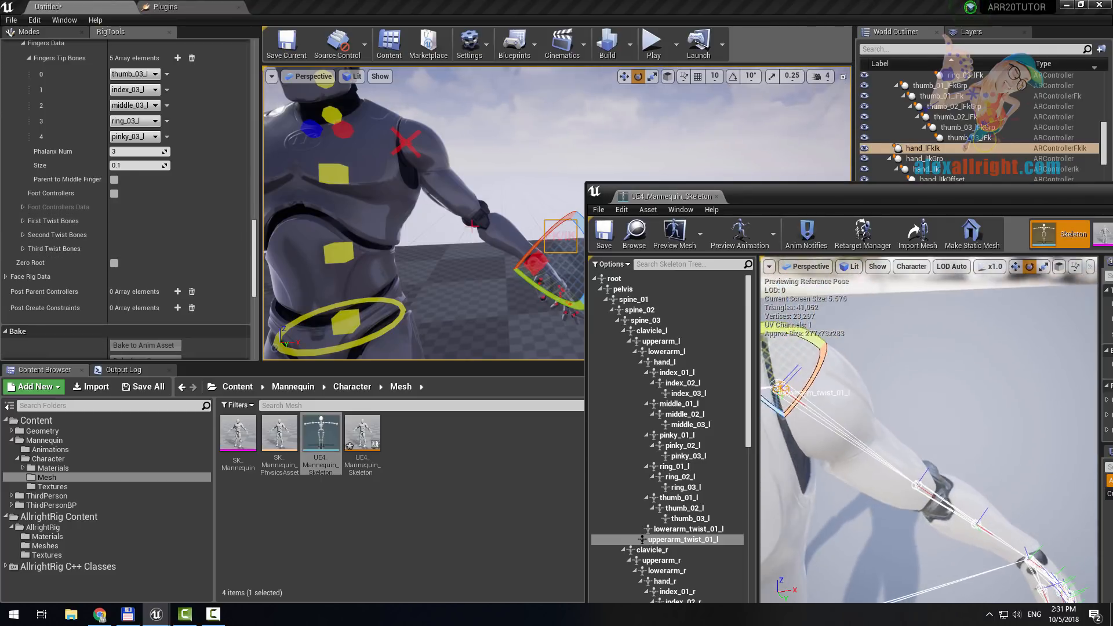
left_click_drag(928, 429, 951, 417, "alt")
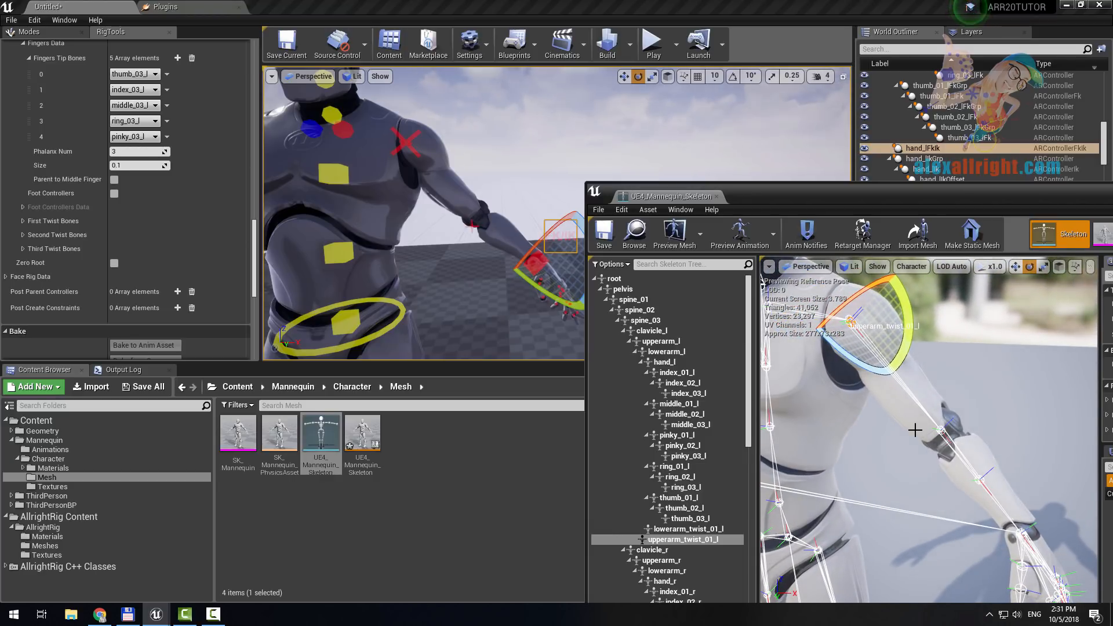
left_click_drag(948, 439, 910, 418, "alt")
left_click_drag(956, 343, 996, 373, "alt")
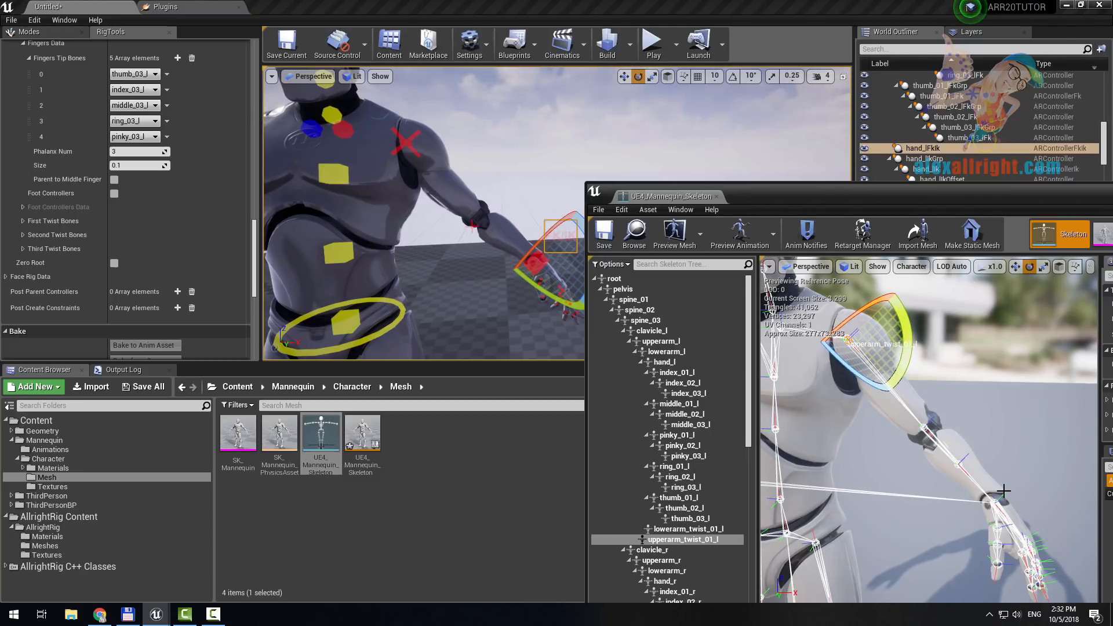
left_click_drag(1003, 489, 954, 341, "alt")
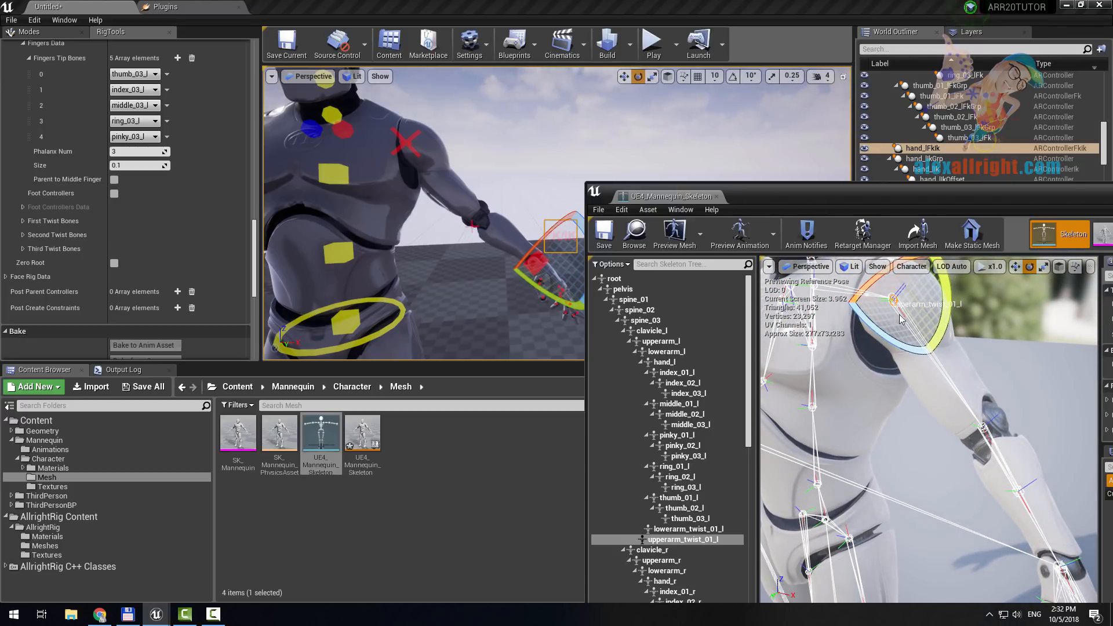
- Add two elements to the Twist Bones array under First Twist Bones
left_click(22, 222)
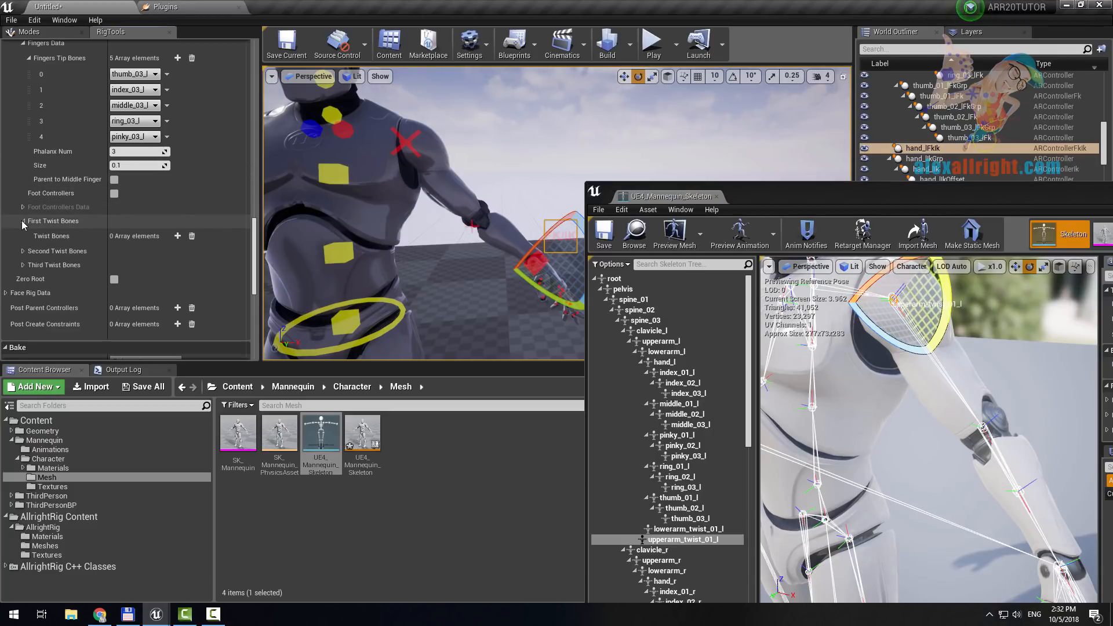
left_click(177, 236)
left_click(177, 236)
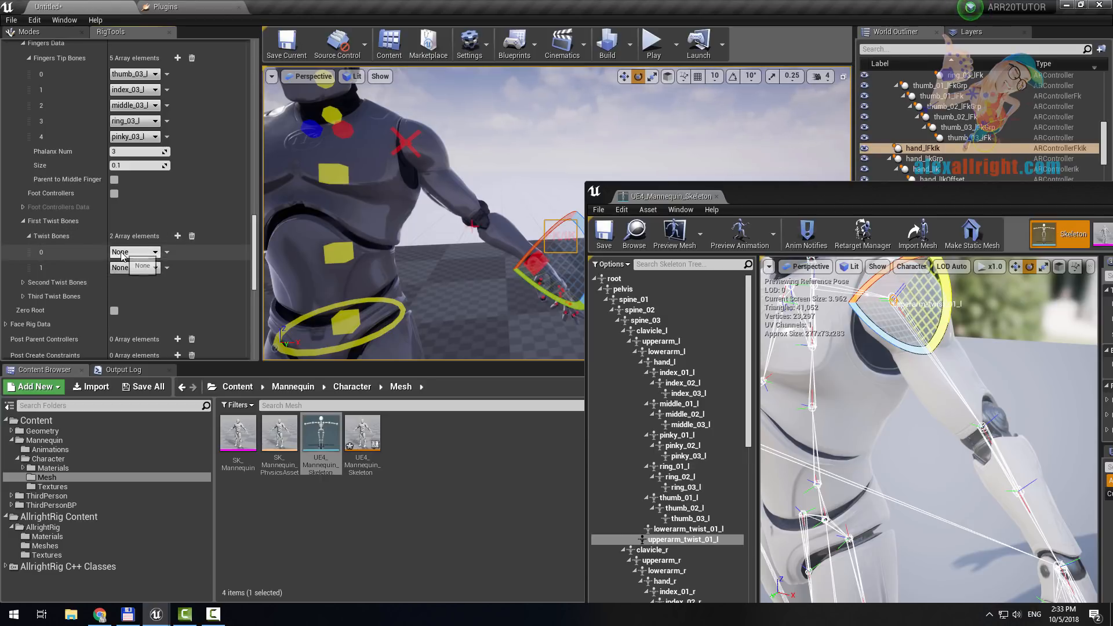
- Test how upperarm_twist_01_l rotates at the left shoulder in the skeleton preview
mouse_move(909, 358)
right_mouse_down()
mouse_move(902, 329)
mouse_move(909, 357)
right_mouse_up()
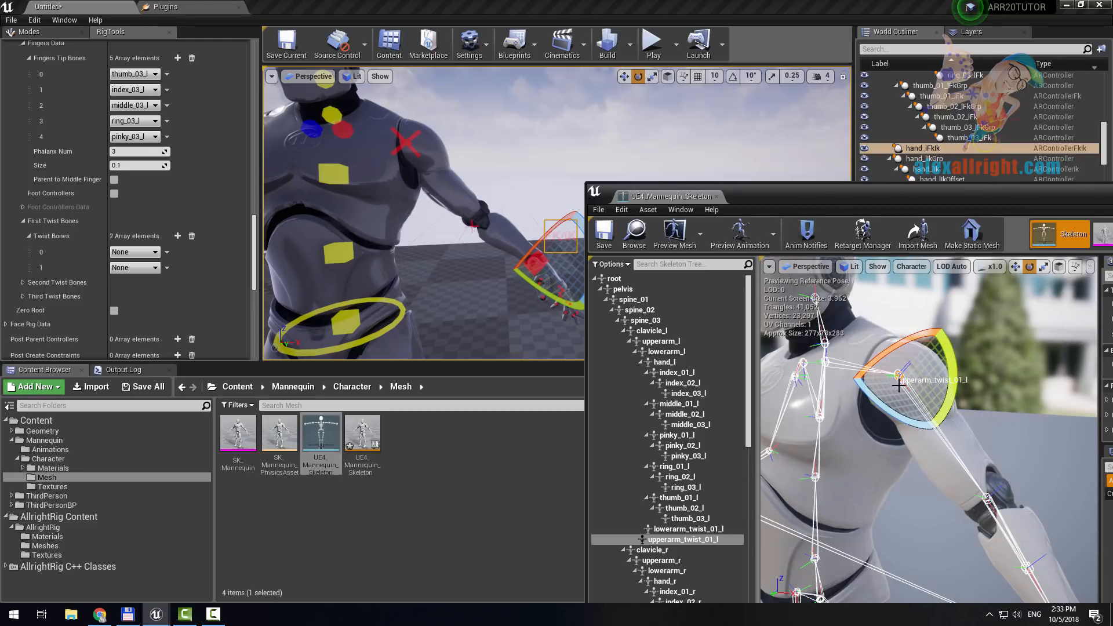
left_click_drag(898, 342, 920, 395)
left_click_drag(902, 356, 903, 386)
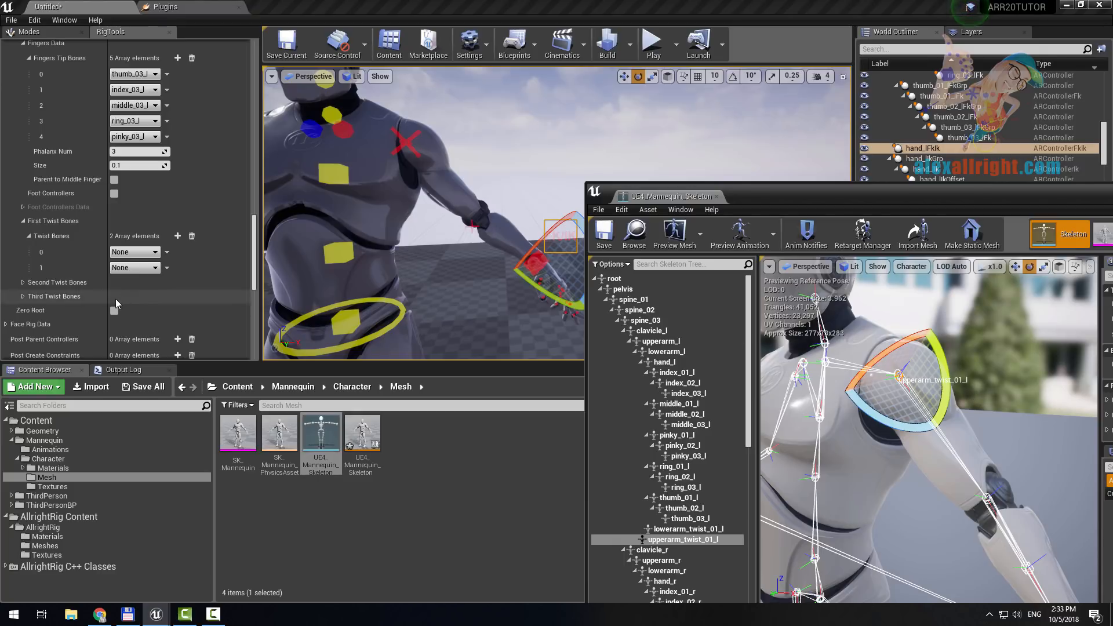
- Set element 0 of the First Twist Bones array to upperarm_twist_01_l
left_click(138, 252)
type("u")
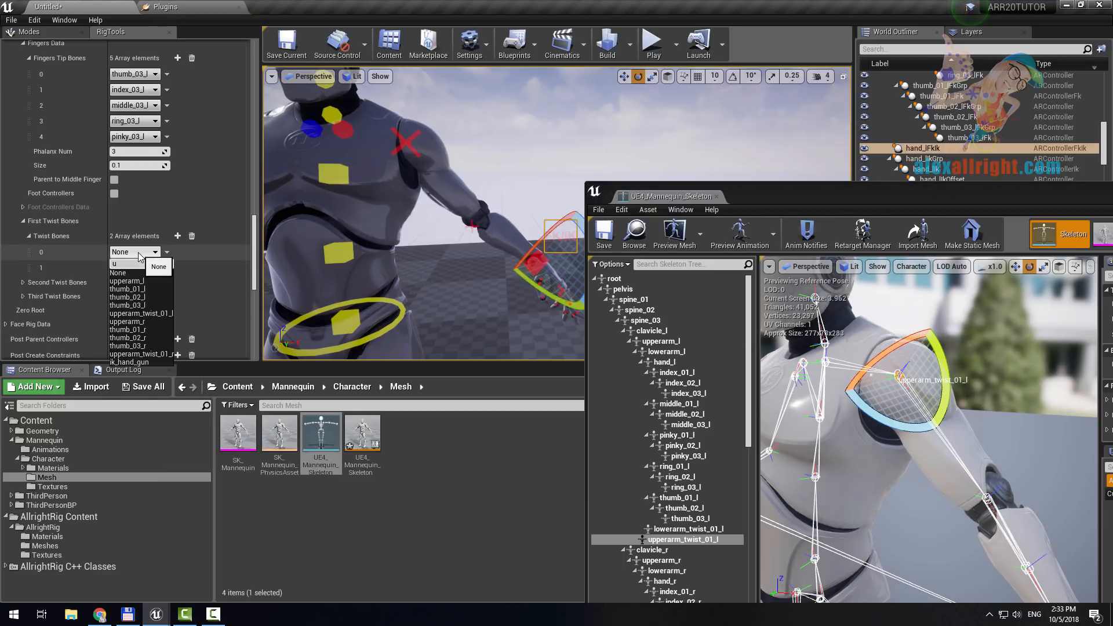
type("pper")
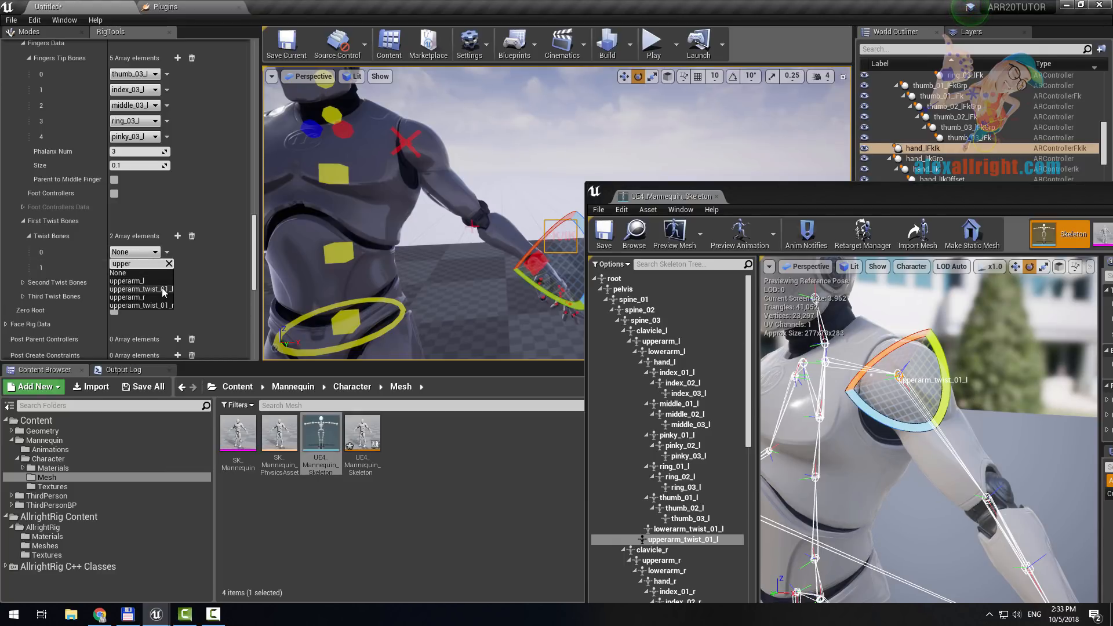
left_click(162, 290)
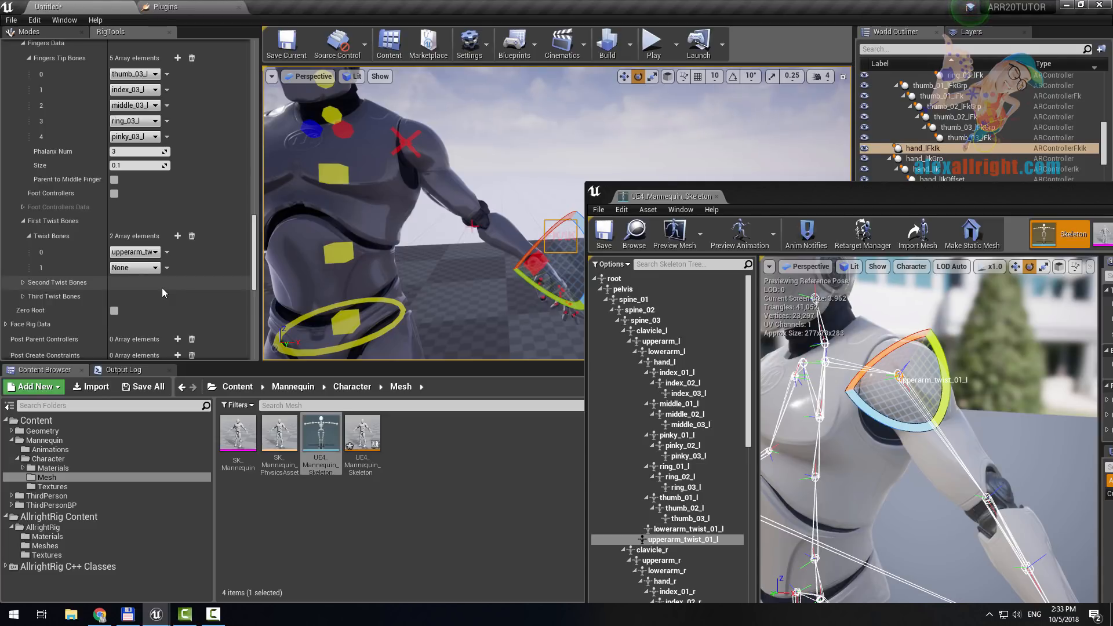
- Compare how upperarm_l and upperarm_twist_01_l rotate at the left shoulder in the skeleton preview
left_click_drag(826, 195, 754, 73)
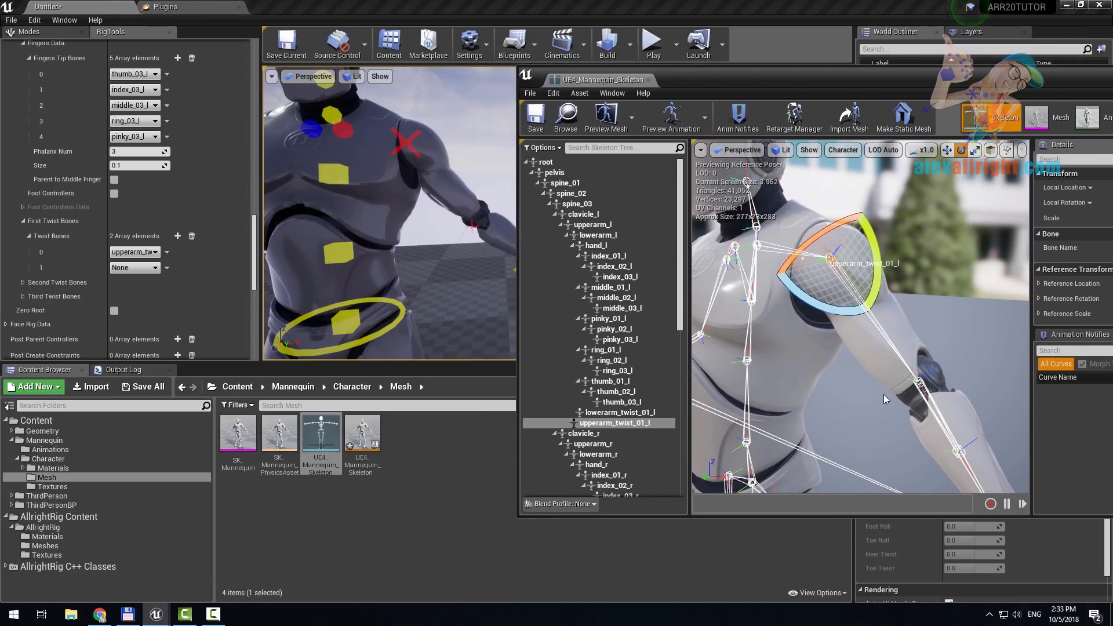
left_click(591, 224)
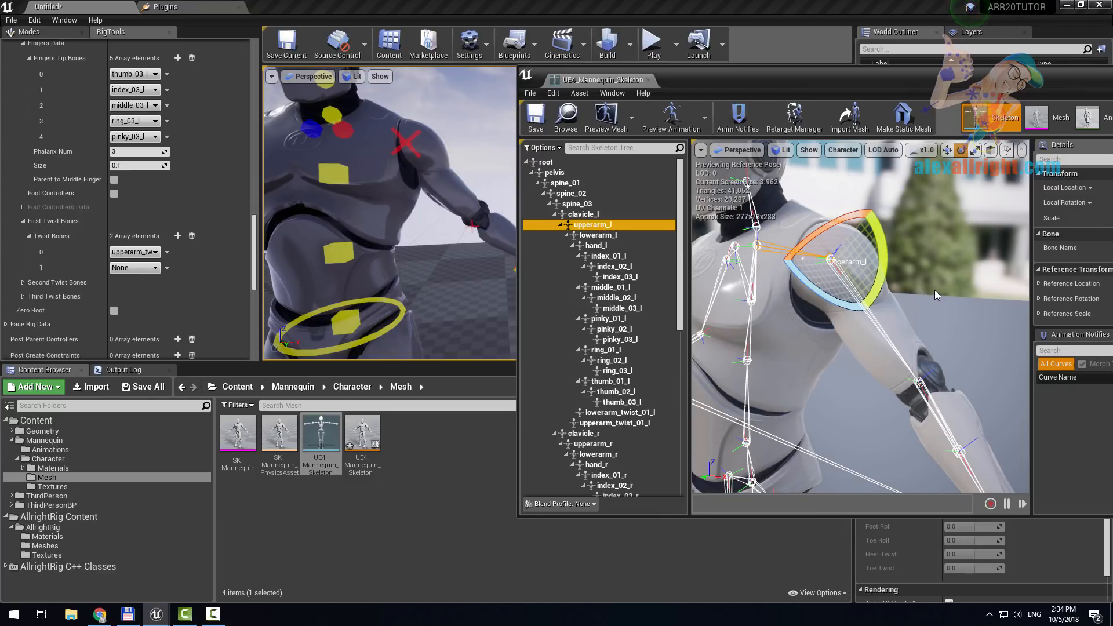
left_click_drag(832, 223, 839, 253)
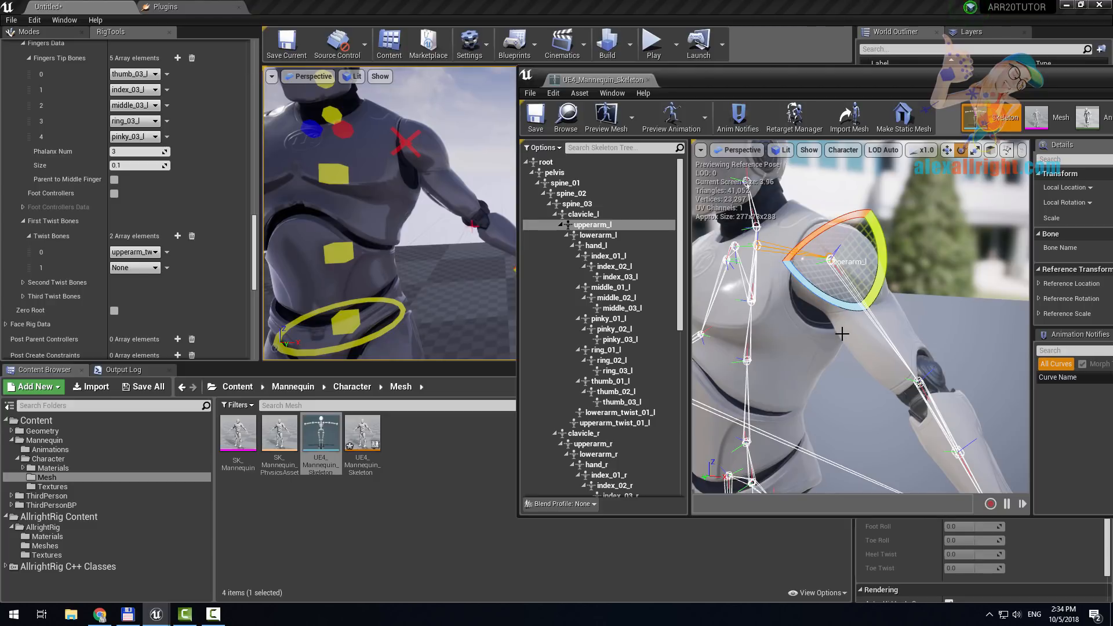
left_click(611, 423)
left_click_drag(822, 242, 854, 253)
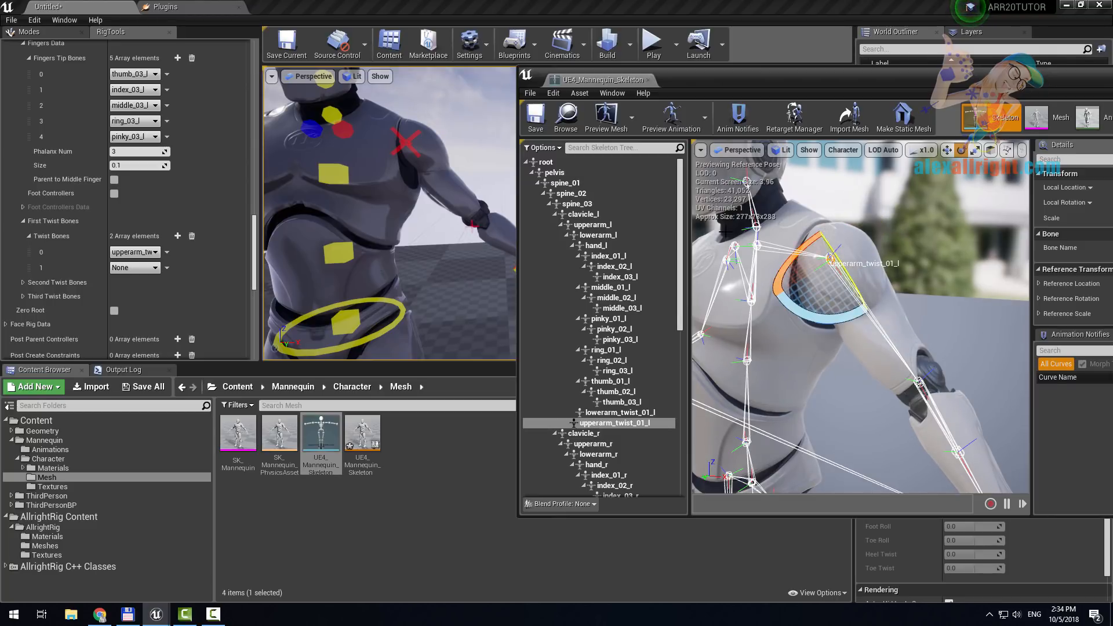
left_click(606, 225)
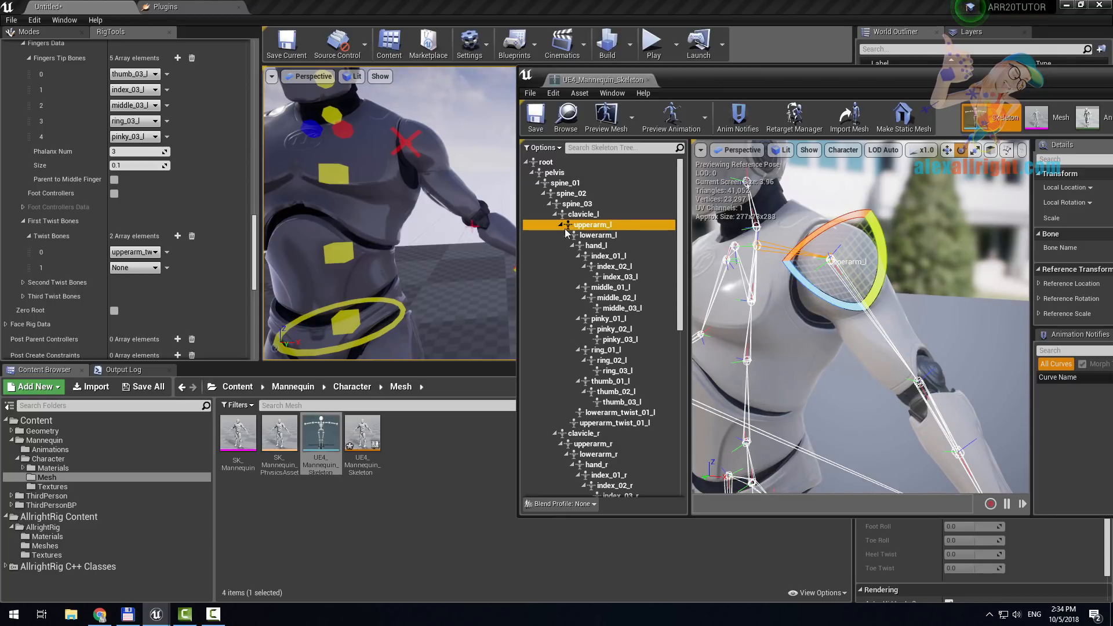
- Set element 1 of the First Twist Bones array to upperarm_l
left_click(138, 268)
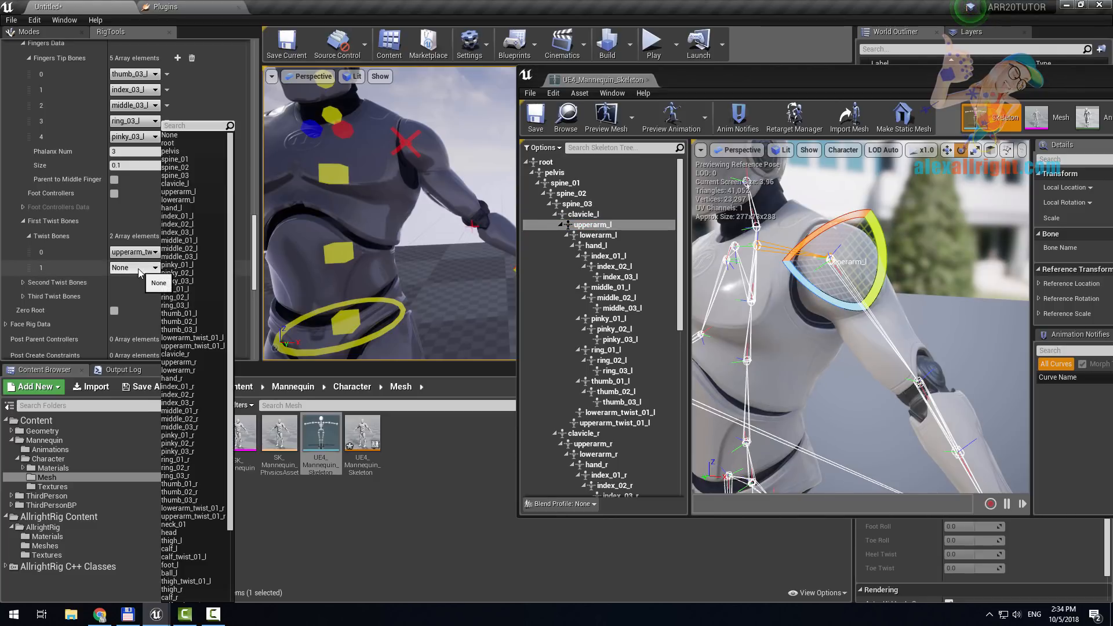
type("upper")
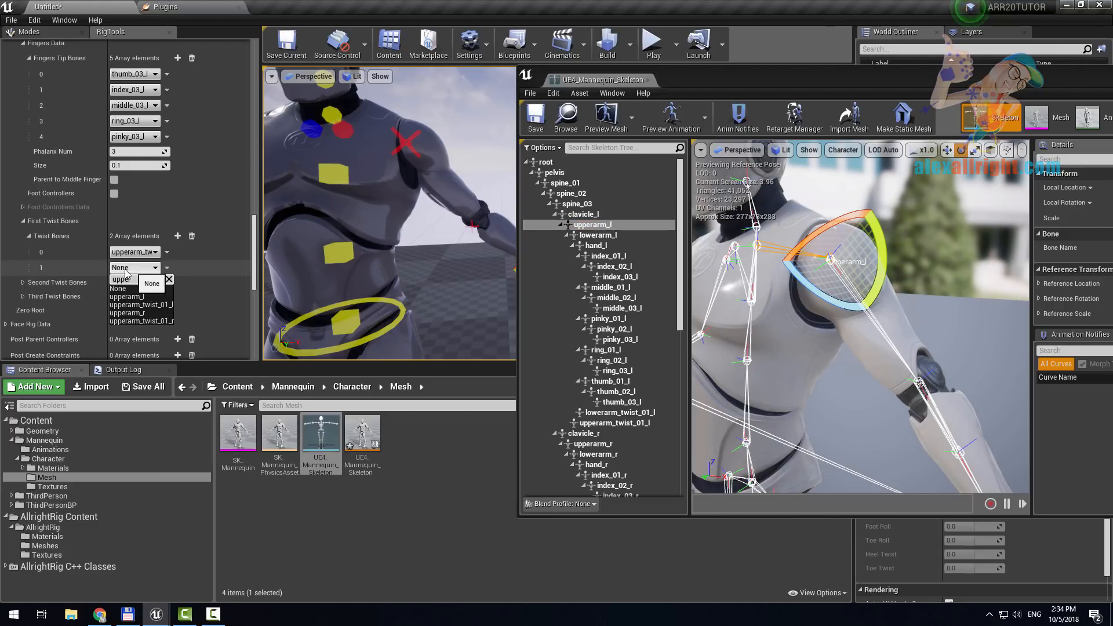
left_click(142, 296)
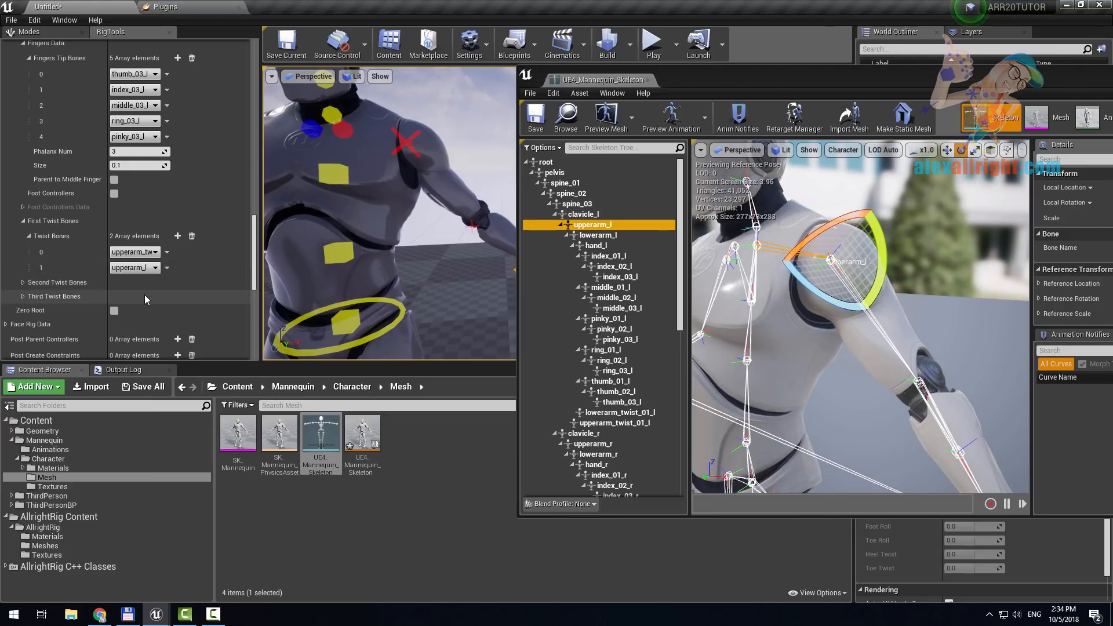
- Add two elements to the Twist Bones array under Second Twist Bones
mouse_move(955, 321)
left_mouse_down("alt")
mouse_move(928, 317)
mouse_move(956, 321)
mouse_move(941, 321)
left_mouse_up("alt")
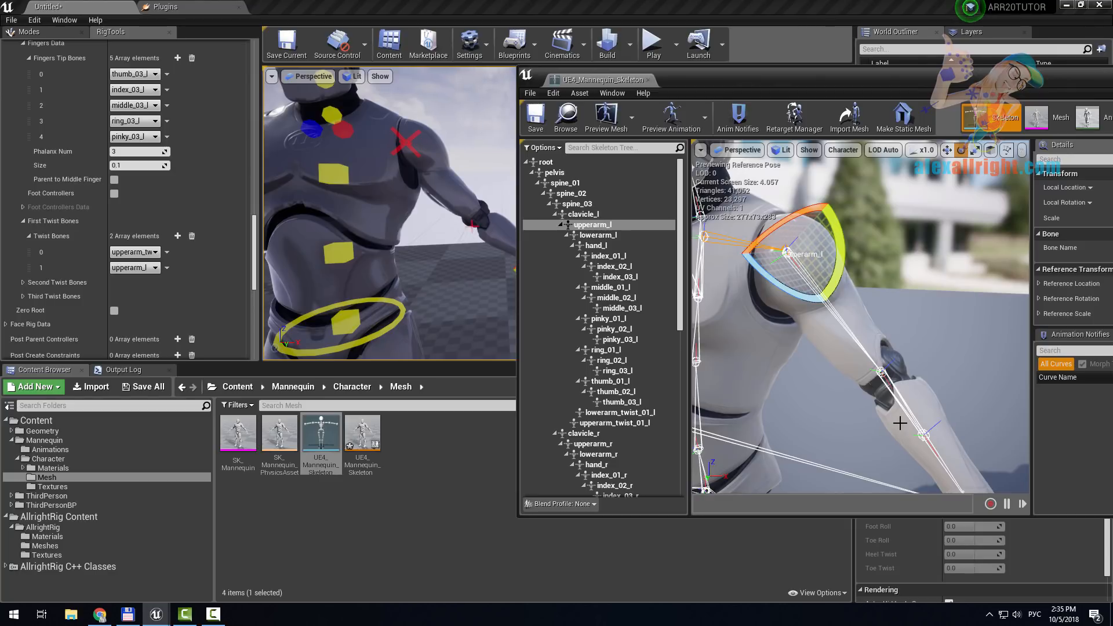
right_click_drag(879, 380, 909, 414)
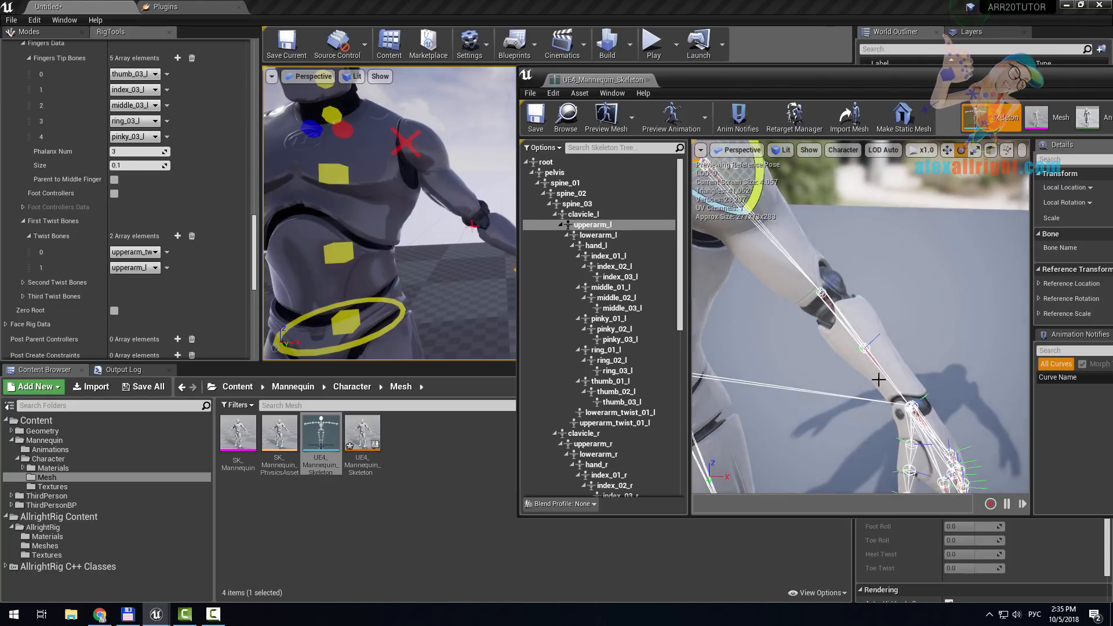
left_click(23, 283)
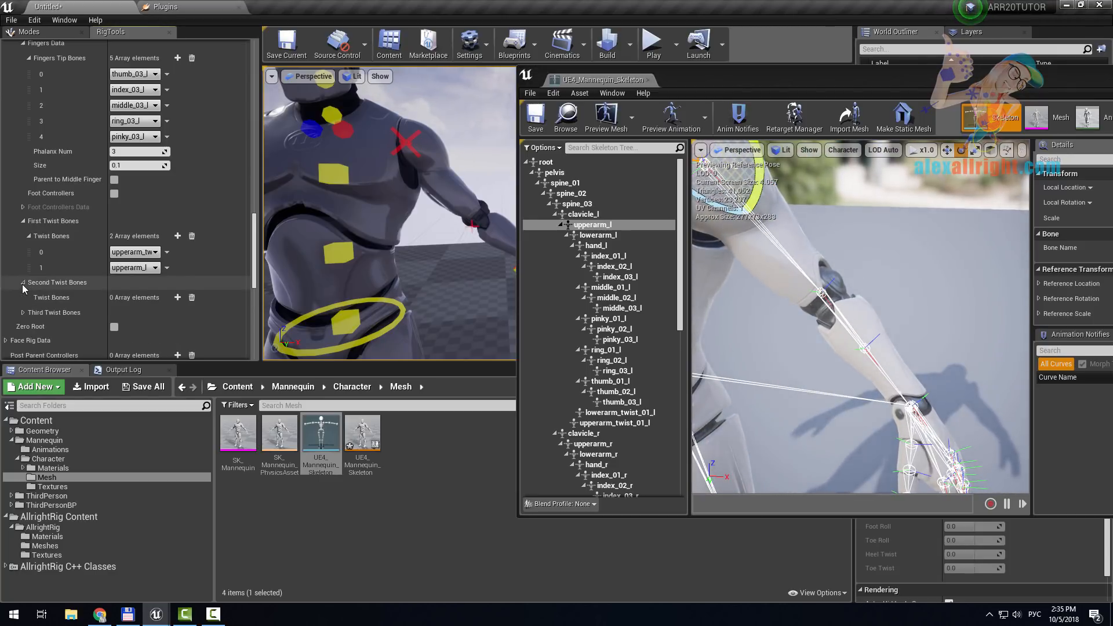
left_click(177, 297)
left_click(177, 298)
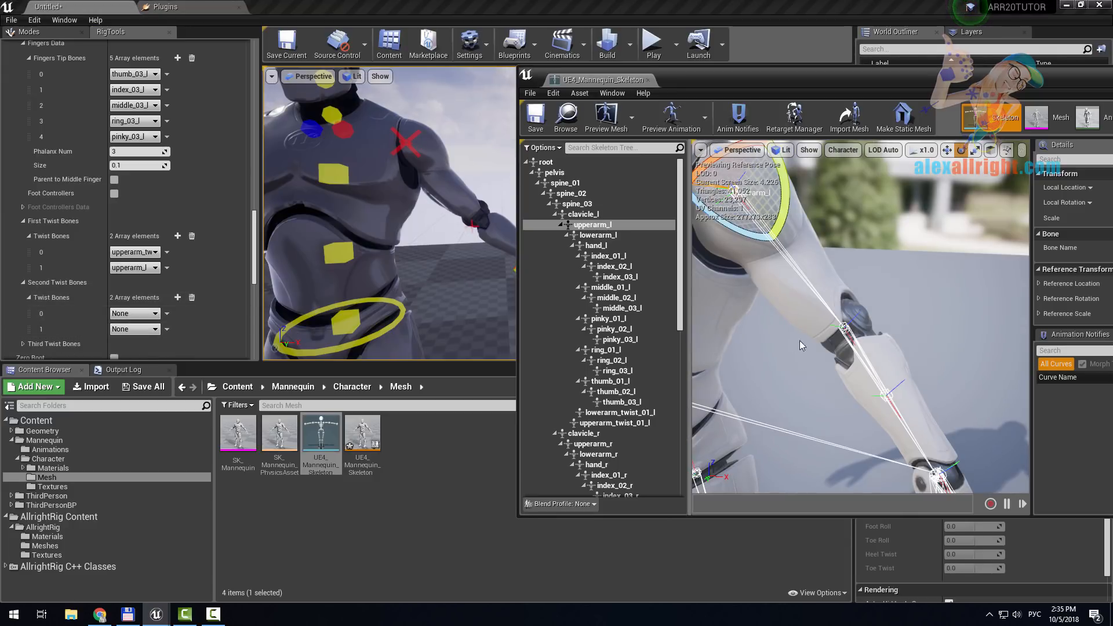
- Test-rotate lowerarm_twist_01_l and lowerarm_l in the skeleton preview, undoing each rotation
right_click_drag(836, 325, 869, 366)
left_click(851, 393)
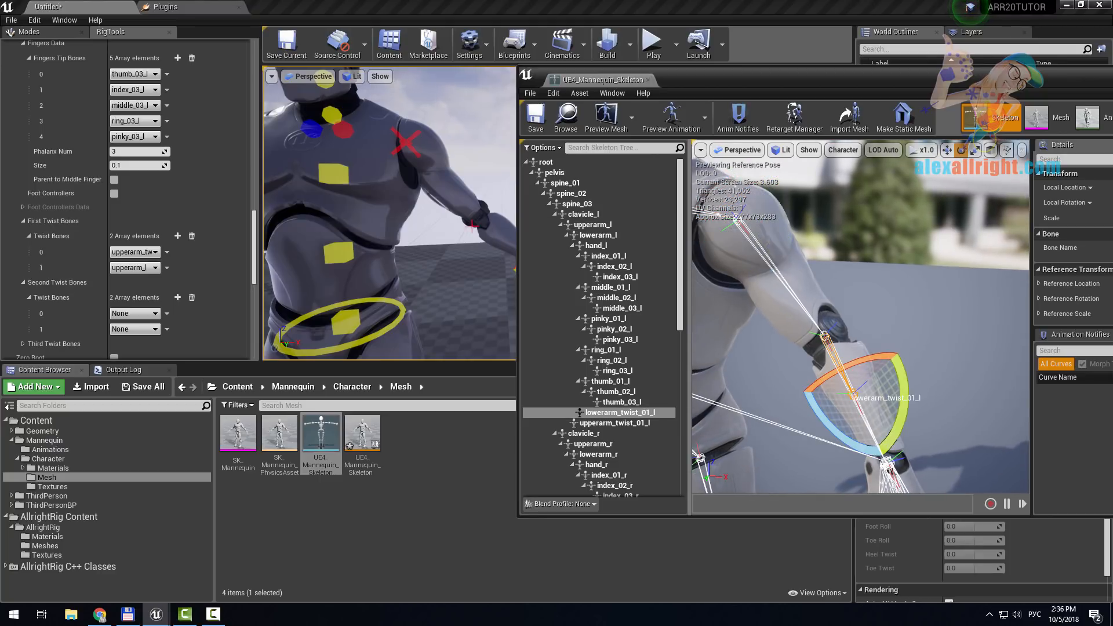
left_click_drag(880, 360, 908, 358)
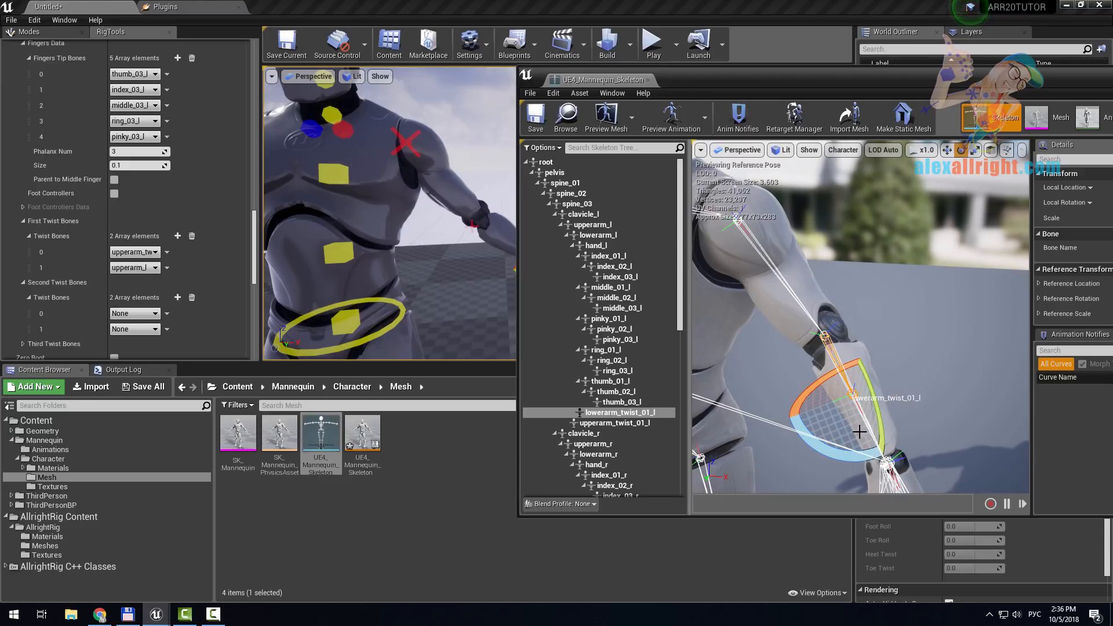
key("ctrl+z")
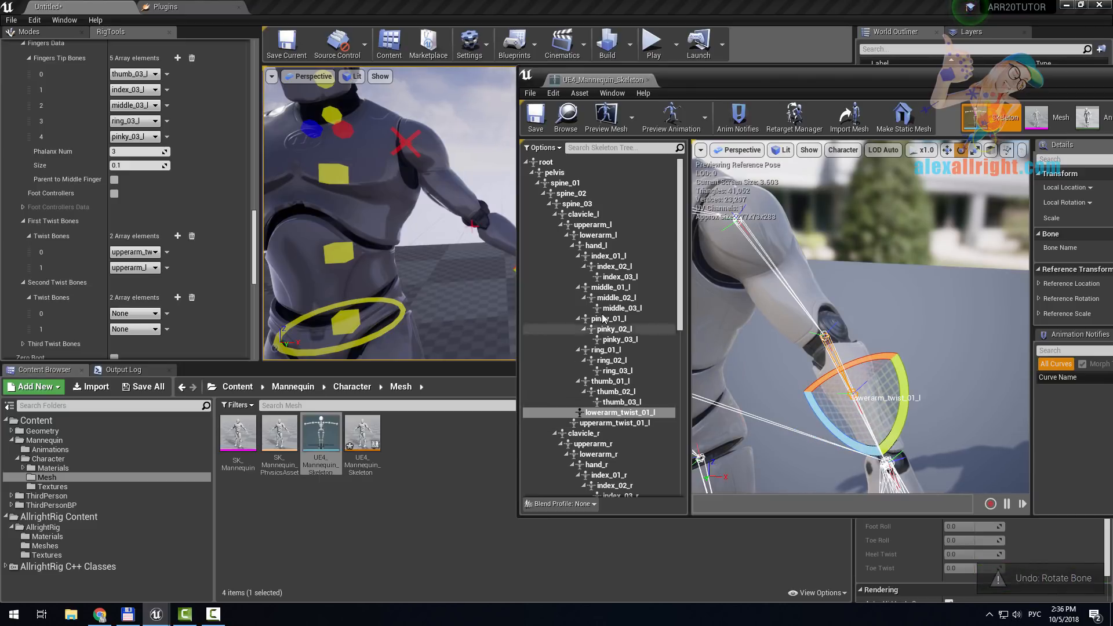
left_click(599, 238)
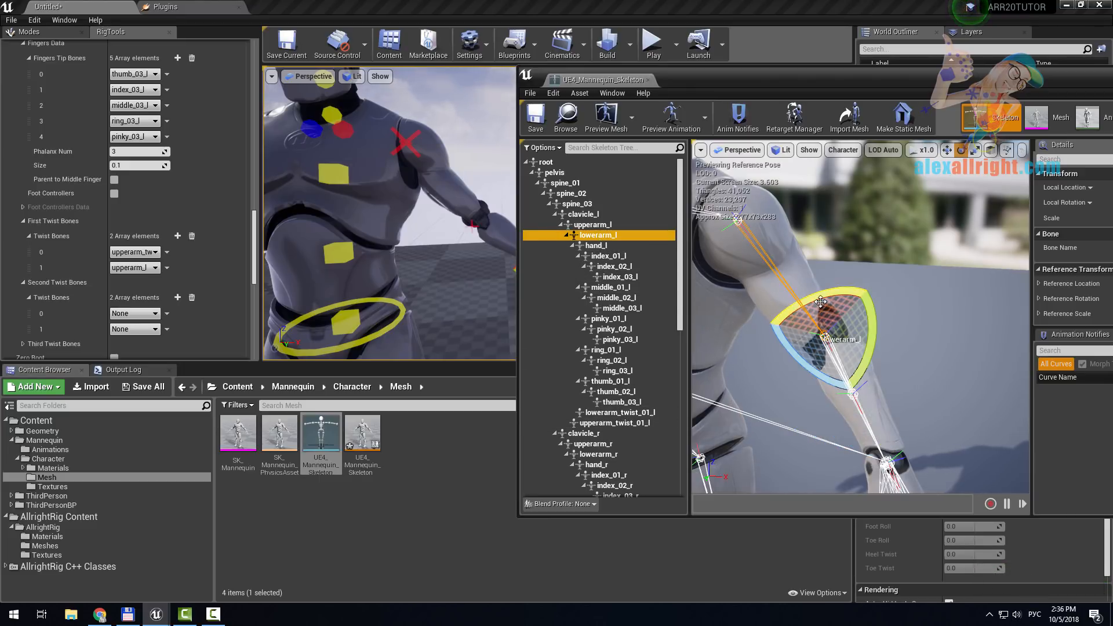
left_click_drag(865, 297, 841, 325)
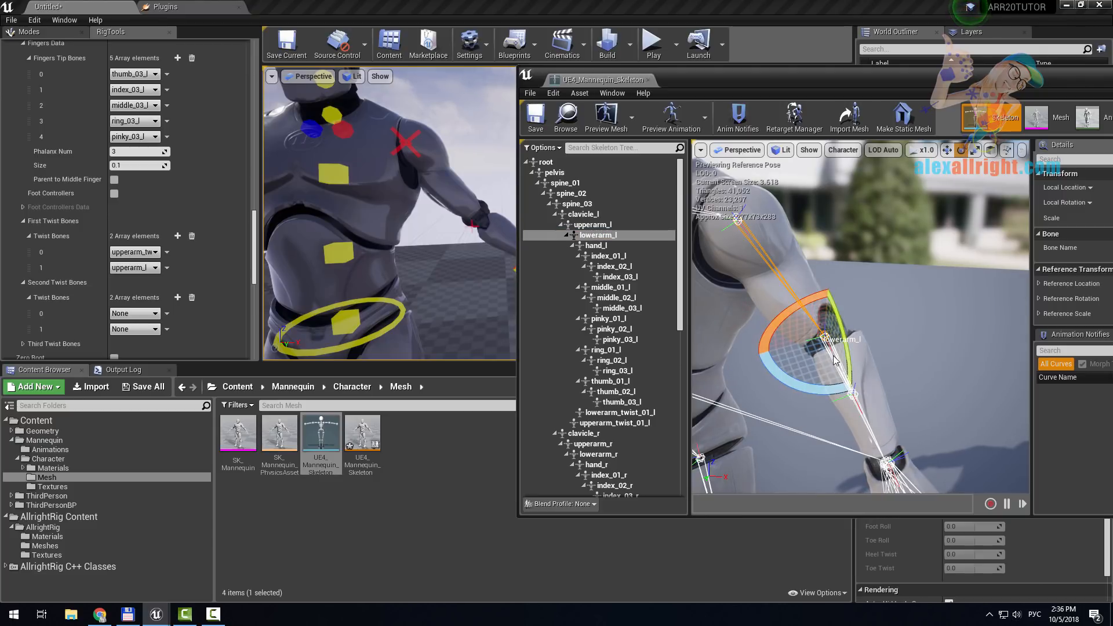
key("ctrl+z")
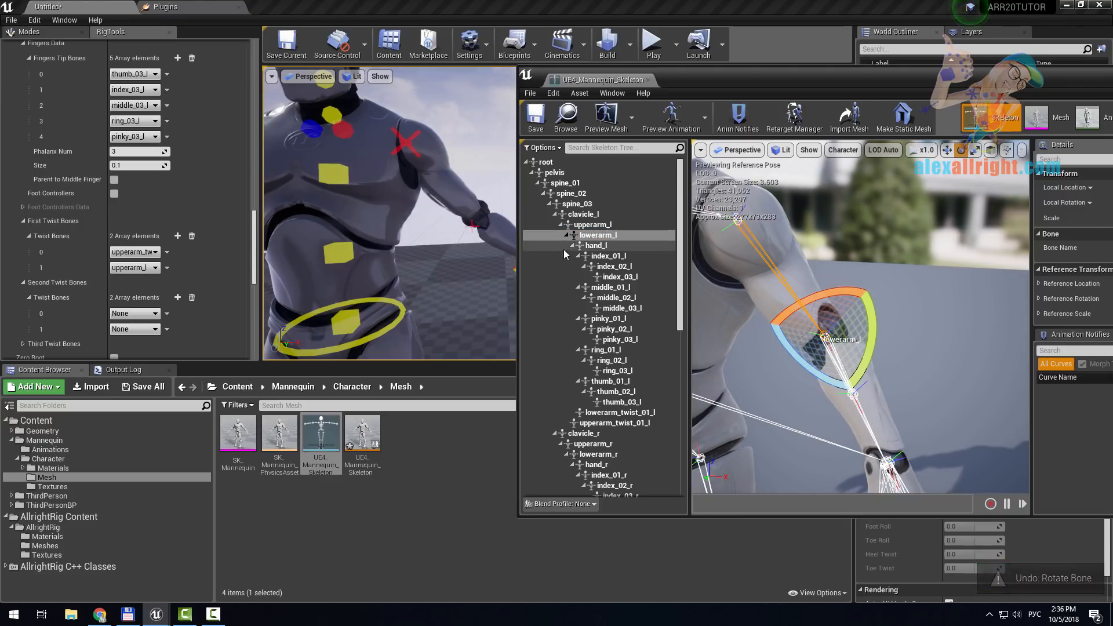
- Set the Second Twist Bones elements 0 and 1 to lowerarm_l and lowerarm_twist_01_l
left_click(132, 314)
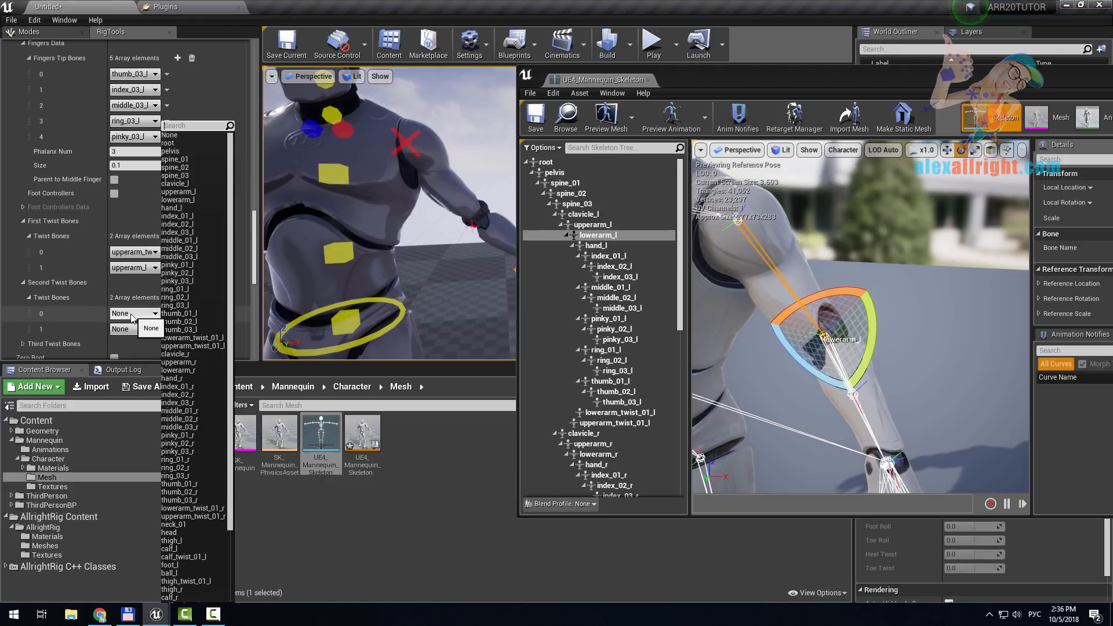
type("lower")
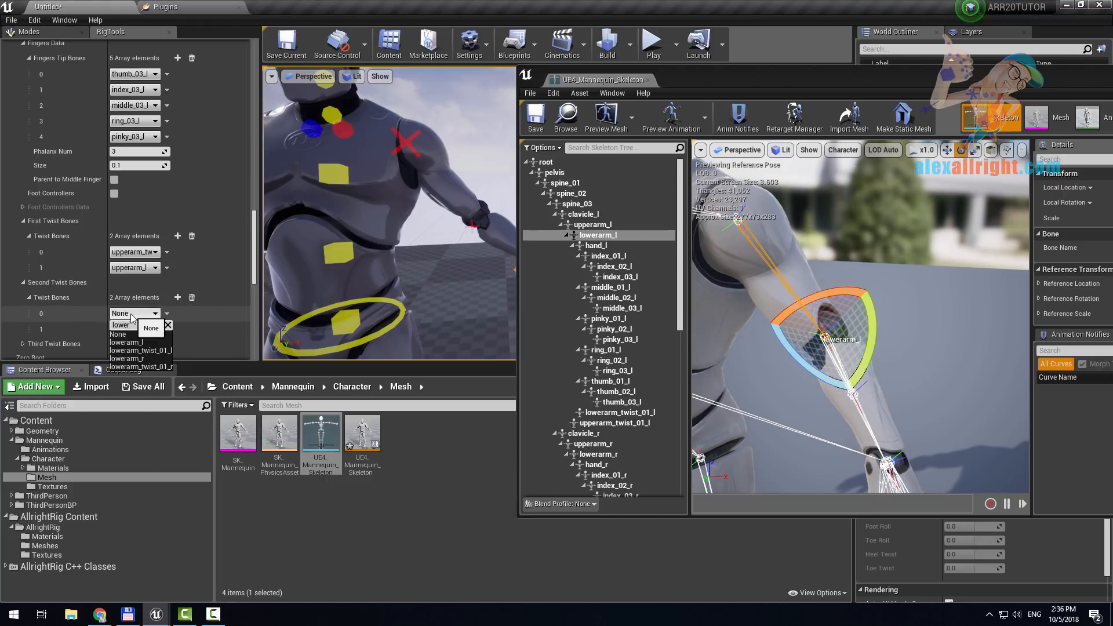
left_click(126, 342)
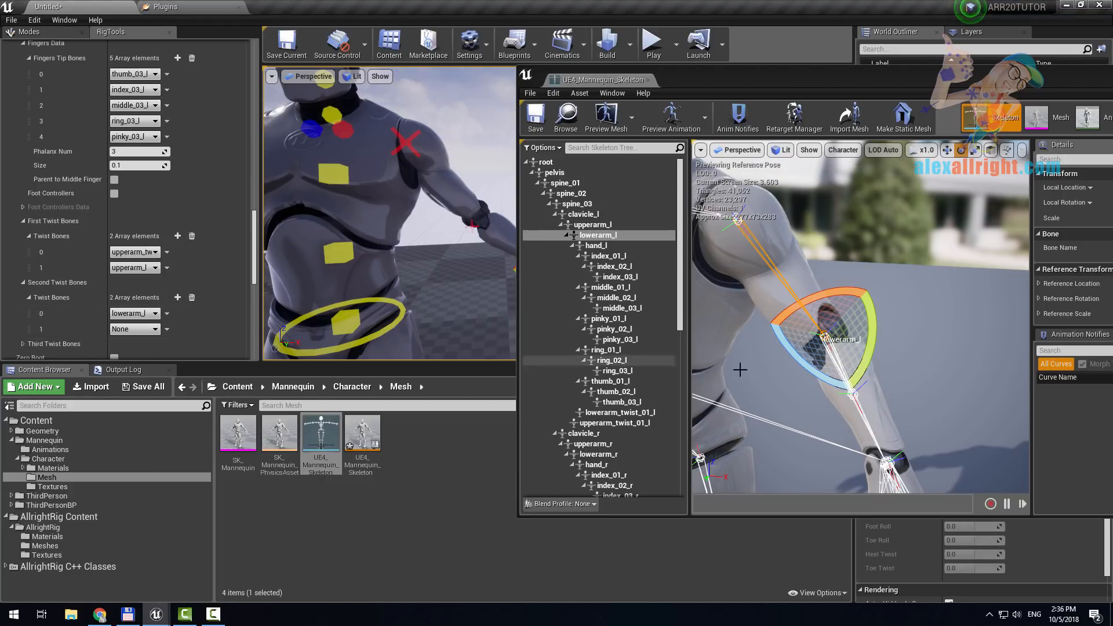
left_click(617, 413)
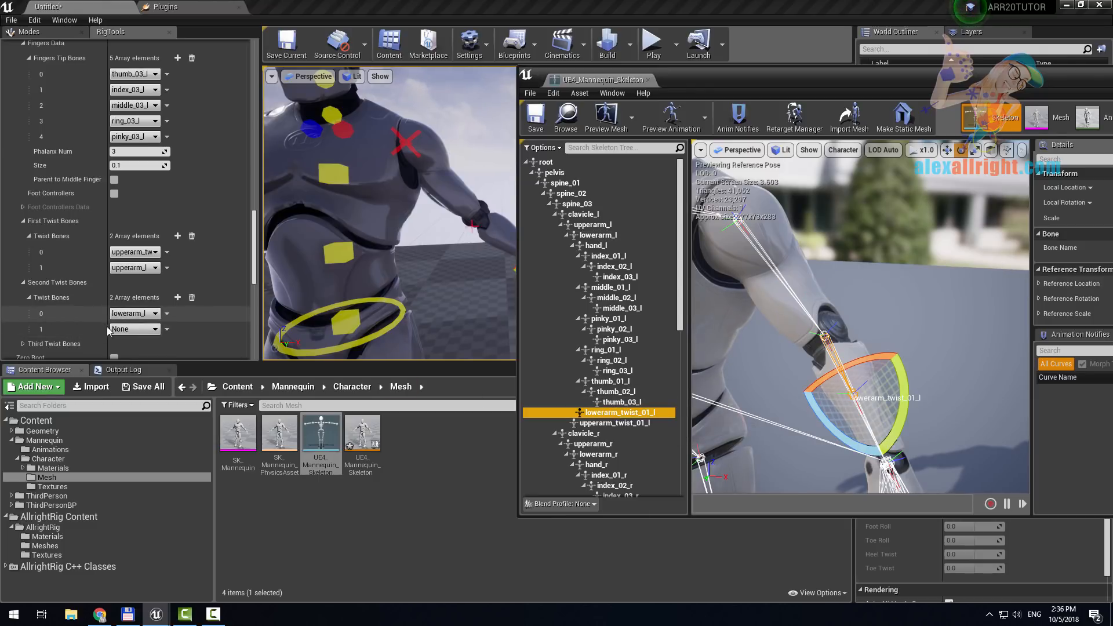
left_click(139, 330)
type("lowerarm_tw")
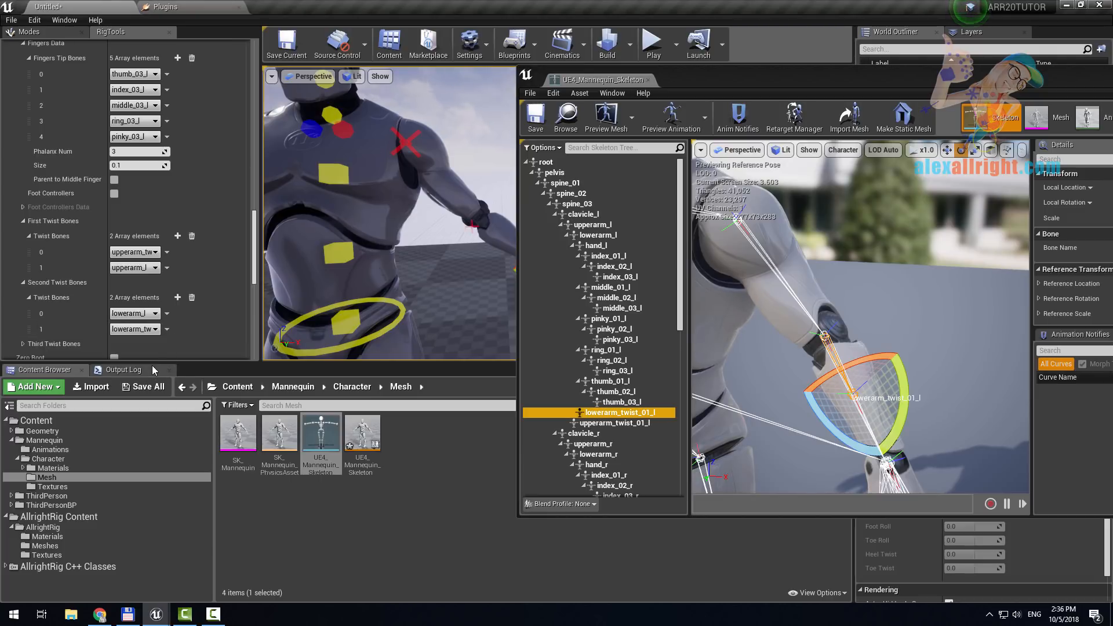
left_click(152, 366)
- Delete the existing rig and rebuild it with the new twist bone settings, moving the skeleton window clear of the viewport
scroll(193, 256, "up", 10)
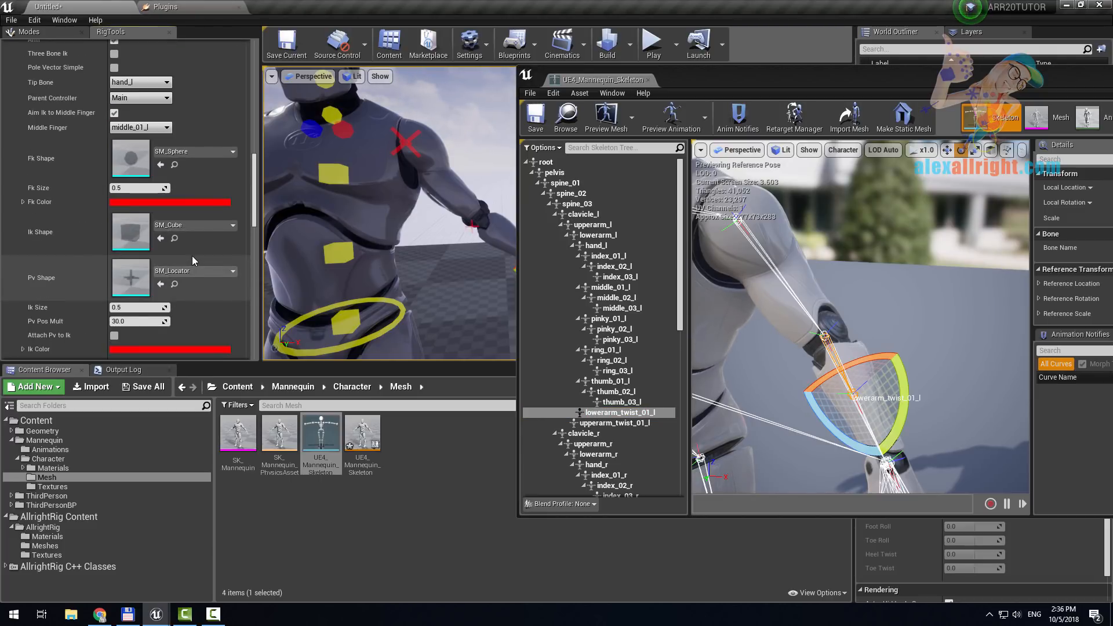
left_click_drag(253, 169, 262, 45)
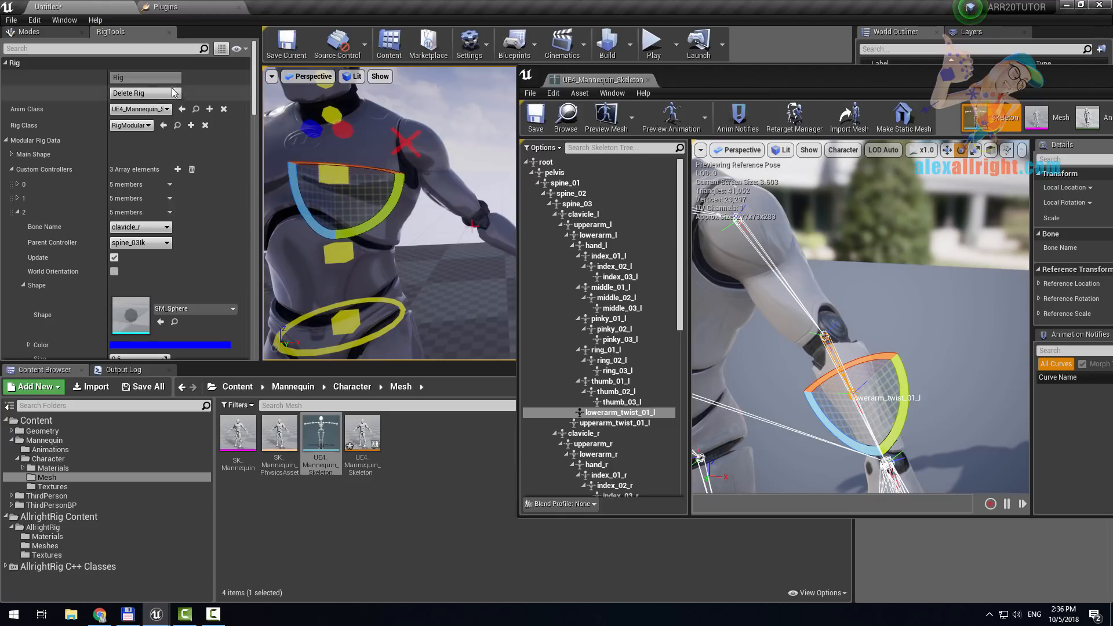
left_click(145, 93)
left_click_drag(696, 78, 878, 122)
- Test the left arm's twist by rotating the hand controller and the upper arm controller in the level viewport
right_click_drag(587, 204, 548, 249)
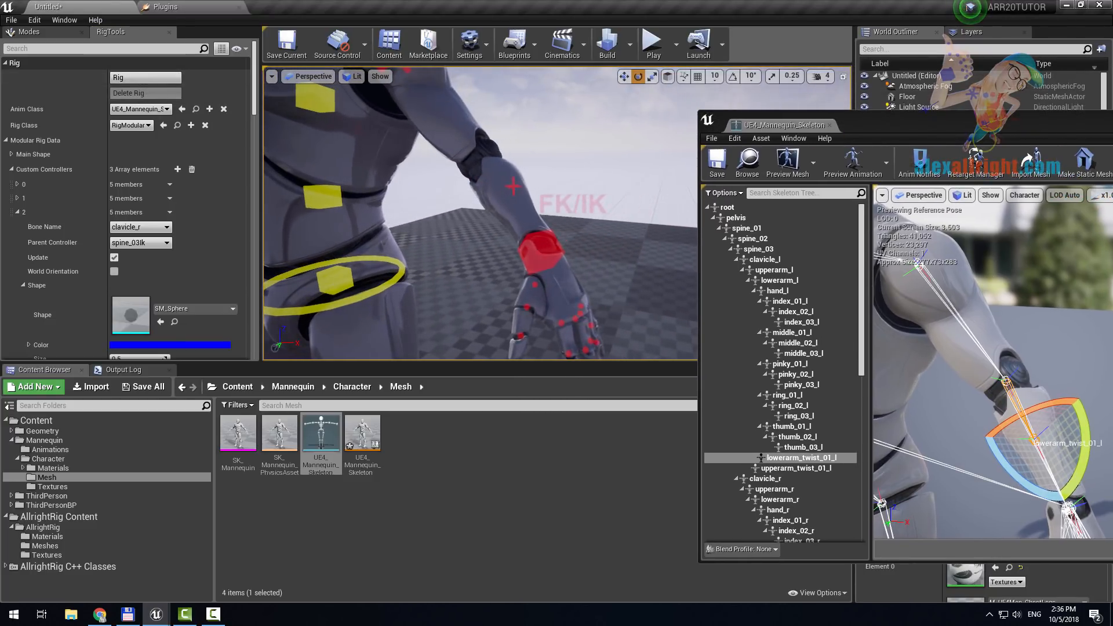
left_click(547, 238)
left_click_drag(513, 235, 552, 193)
right_click_drag(579, 189, 466, 174)
left_click(452, 189)
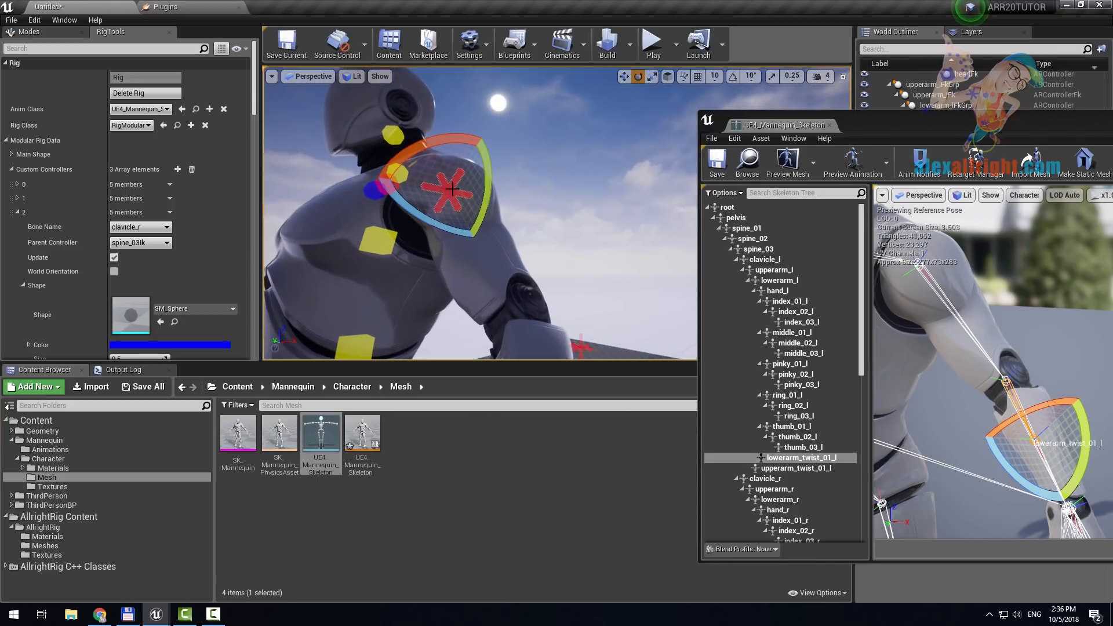
left_click_drag(453, 139, 530, 142)
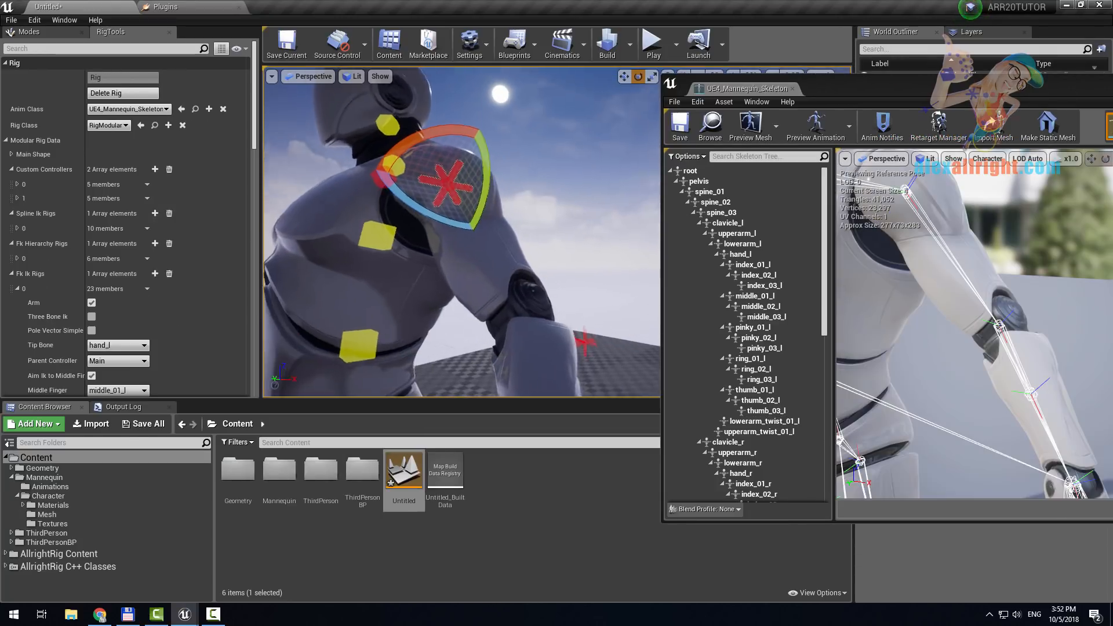
- Test how the left arm responds when the left clavicle controller is rotated in the level viewport
key("s")
mouse_move(494, 143)
right_mouse_down()
mouse_move(506, 169)
mouse_move(494, 143)
right_mouse_up()
key("w")
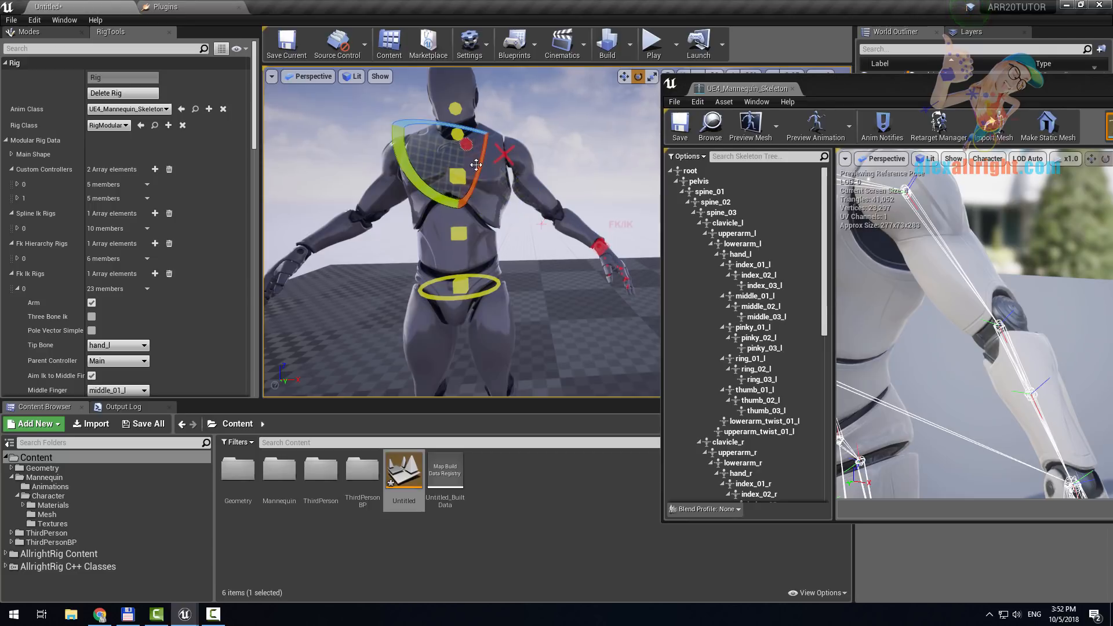
left_click_drag(416, 182, 417, 181)
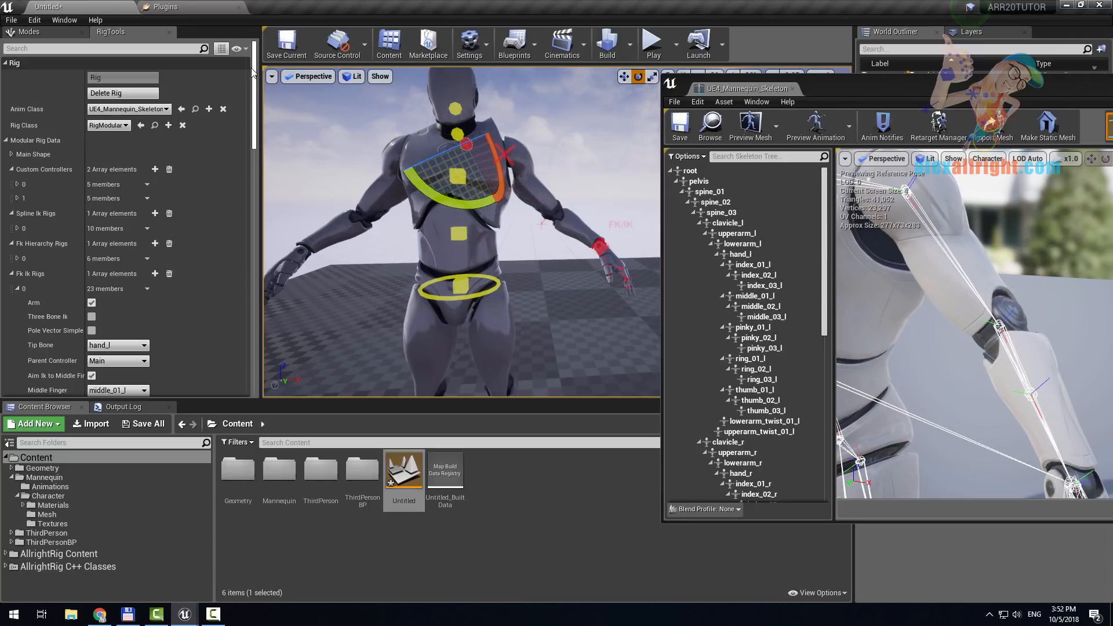
- Set the left arm Fk Ik rig's Parent Controller to clavicle_lCtrl
left_click_drag(254, 76, 253, 224)
left_click_drag(253, 196, 246, 131)
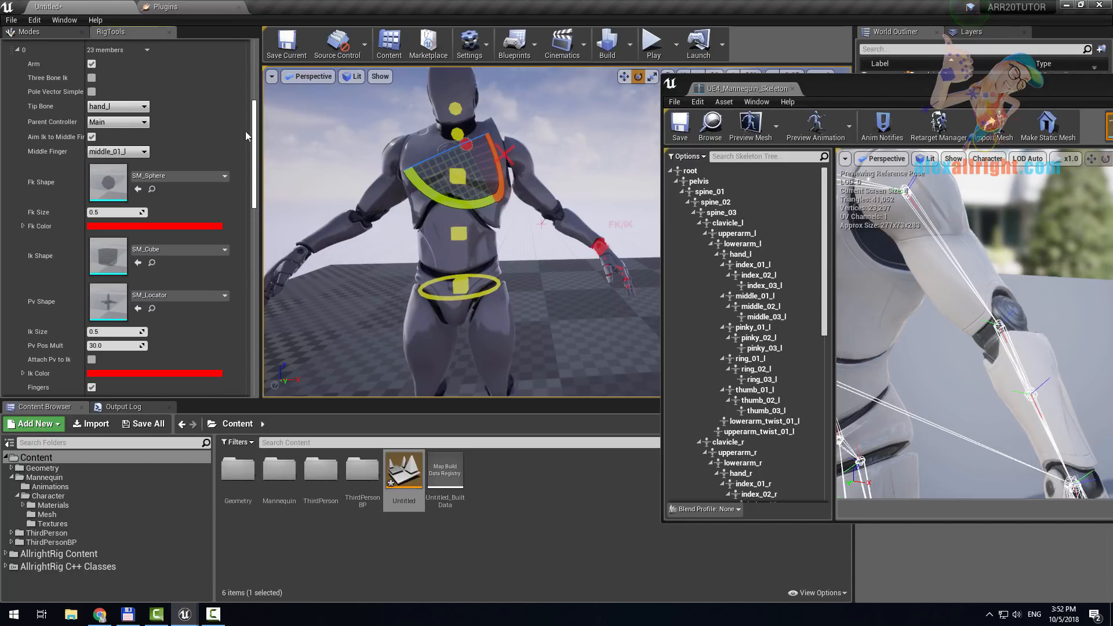
left_click(139, 125)
type("cla")
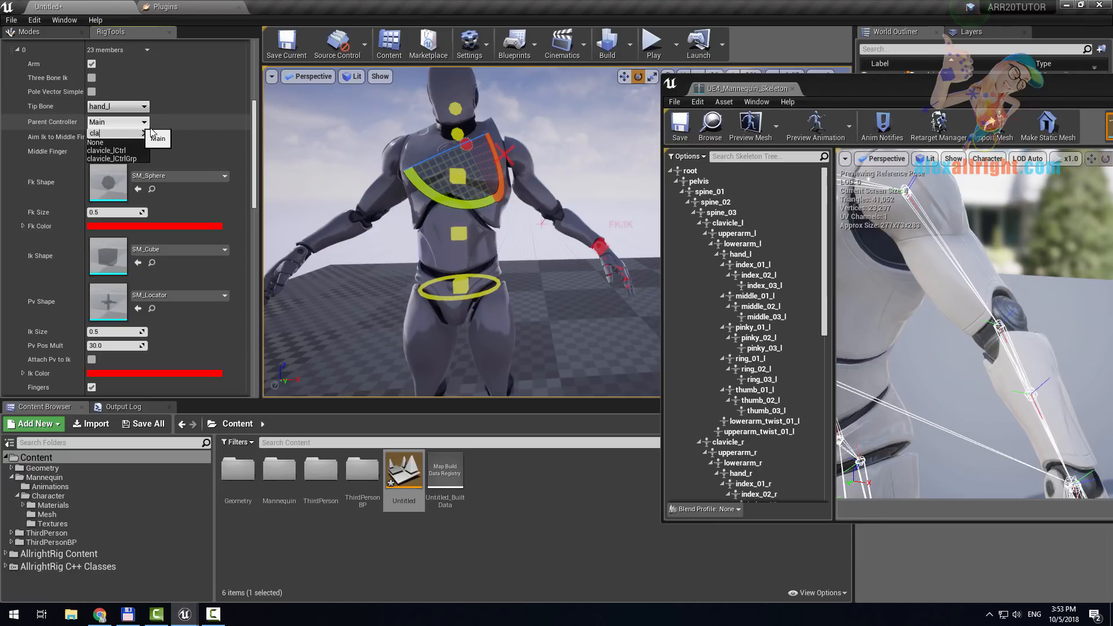
left_click(106, 151)
- Delete the existing rig and rebuild it with the arm parented to the clavicle controller
left_click_drag(253, 147, 254, 84)
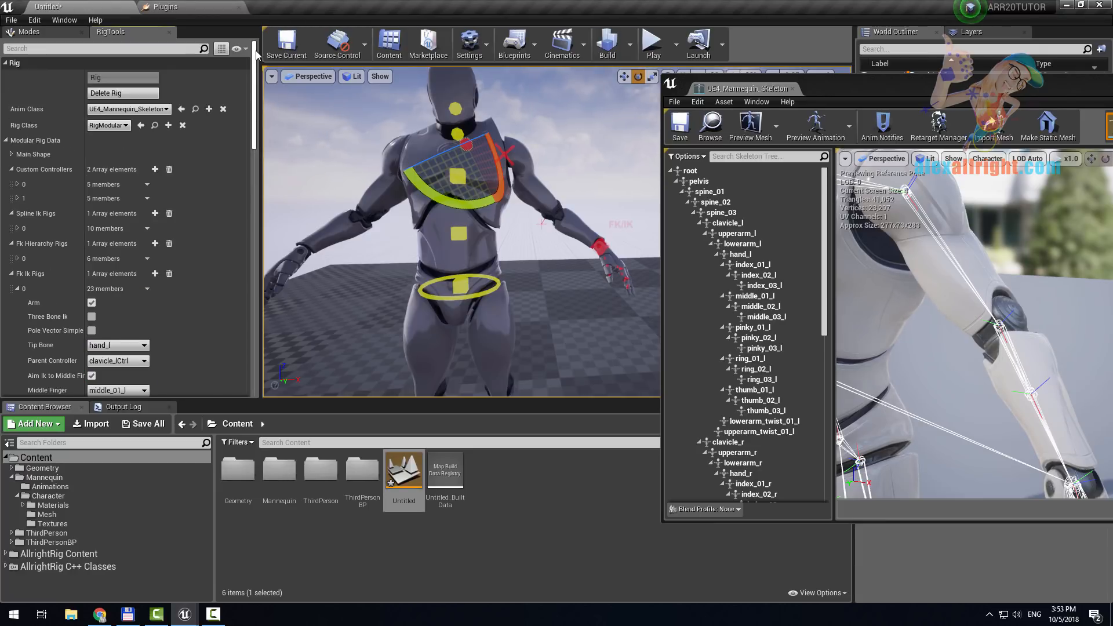
left_click(121, 94)
left_click(128, 77)
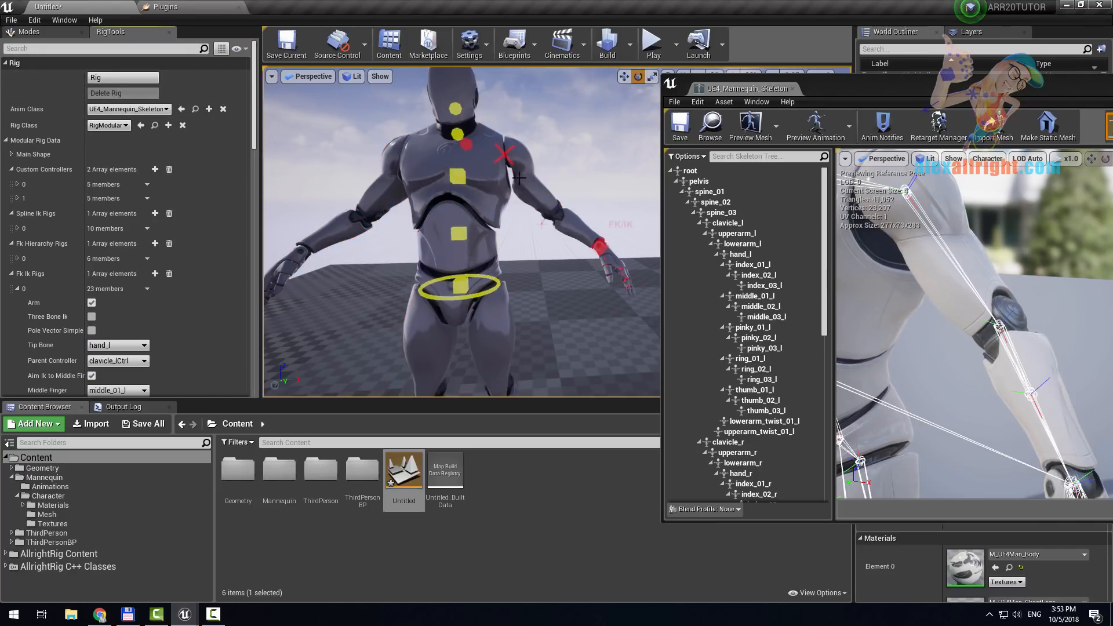
- Test how the left arm follows the body by moving the yellow chest controller in the level viewport
left_click(451, 176)
key("w")
left_click_drag(458, 177, 476, 191)
key("e")
left_click(459, 140)
left_click(448, 171)
key("w")
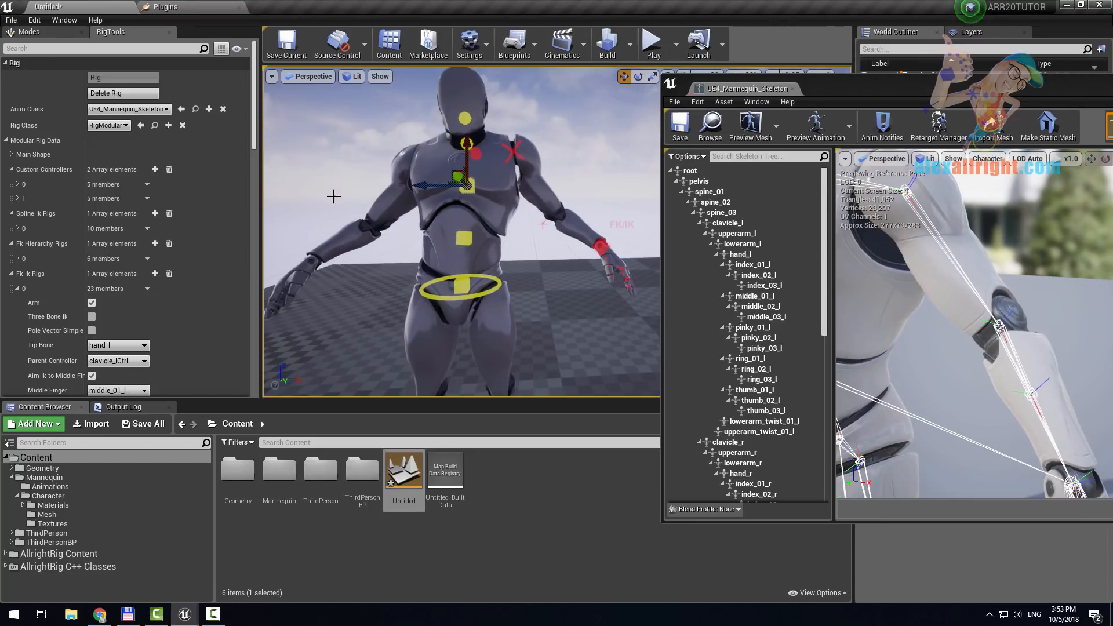
- Delete the rig, then add a second Fk Ik Rigs element for the left leg and expand its settings
left_click(123, 93)
right_click_drag(469, 211, 435, 229)
right_click_drag(510, 181, 515, 178)
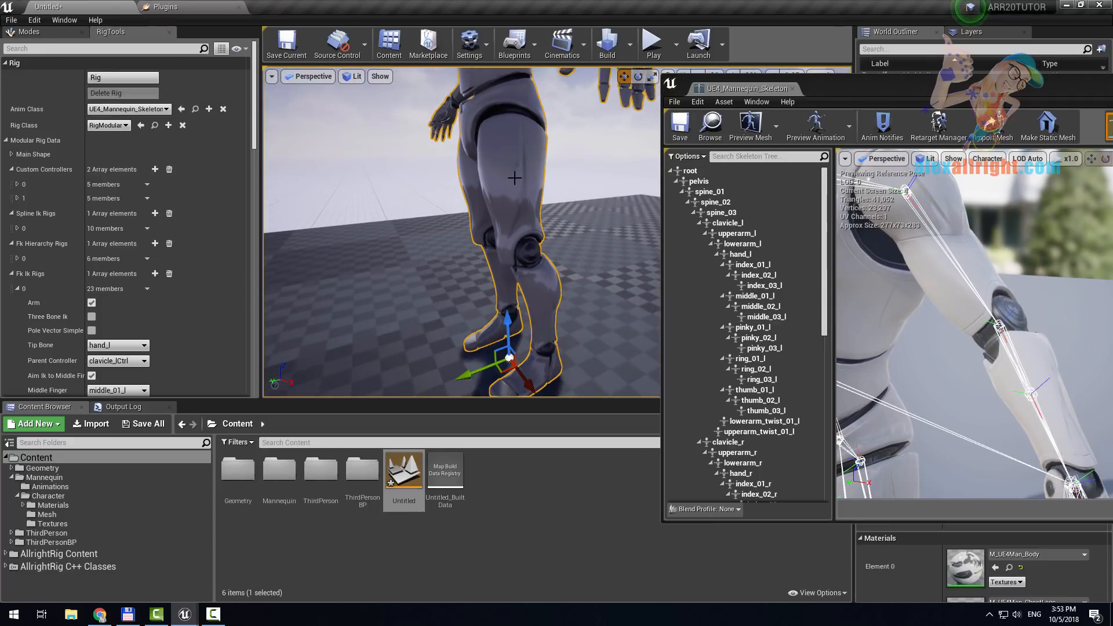
scroll(246, 104, "down", 3)
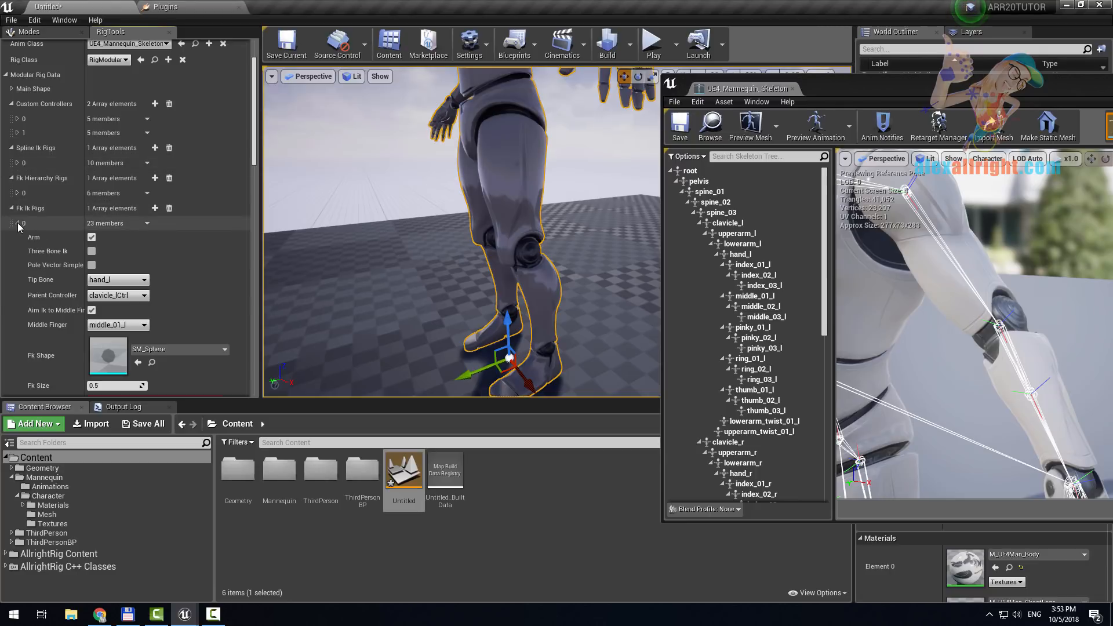
left_click(17, 222)
left_click(155, 208)
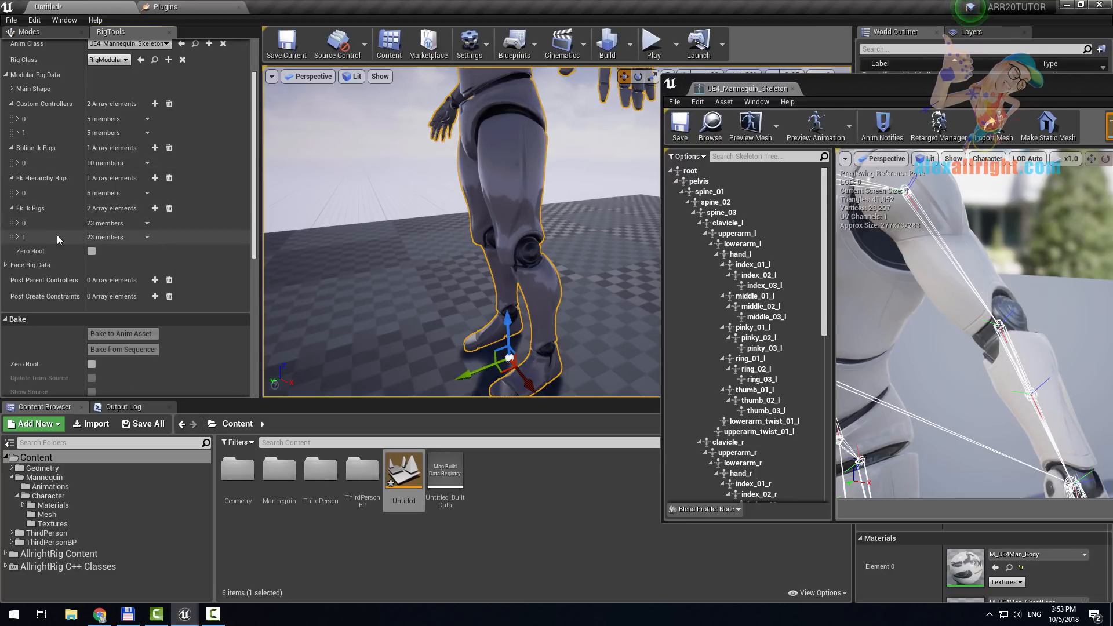
left_click(18, 237)
- Locate the left foot bone in the skeleton tree and set the new Fk Ik rig's Tip Bone to foot_l
scroll(23, 244, "down", 3)
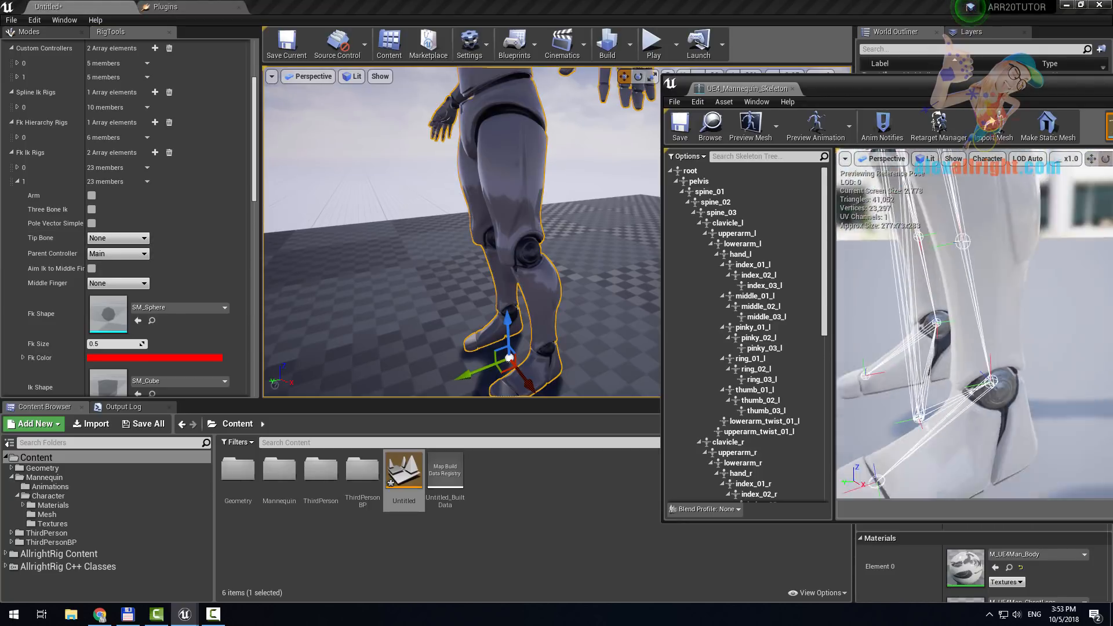
left_click(887, 363)
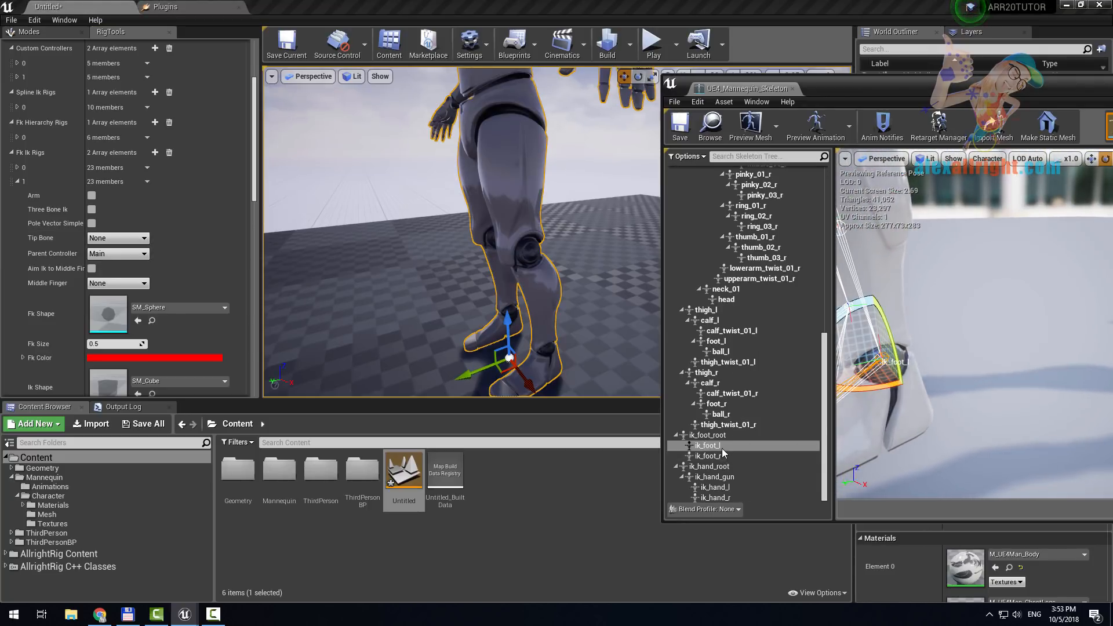
middle_click_drag(1021, 371, 837, 378)
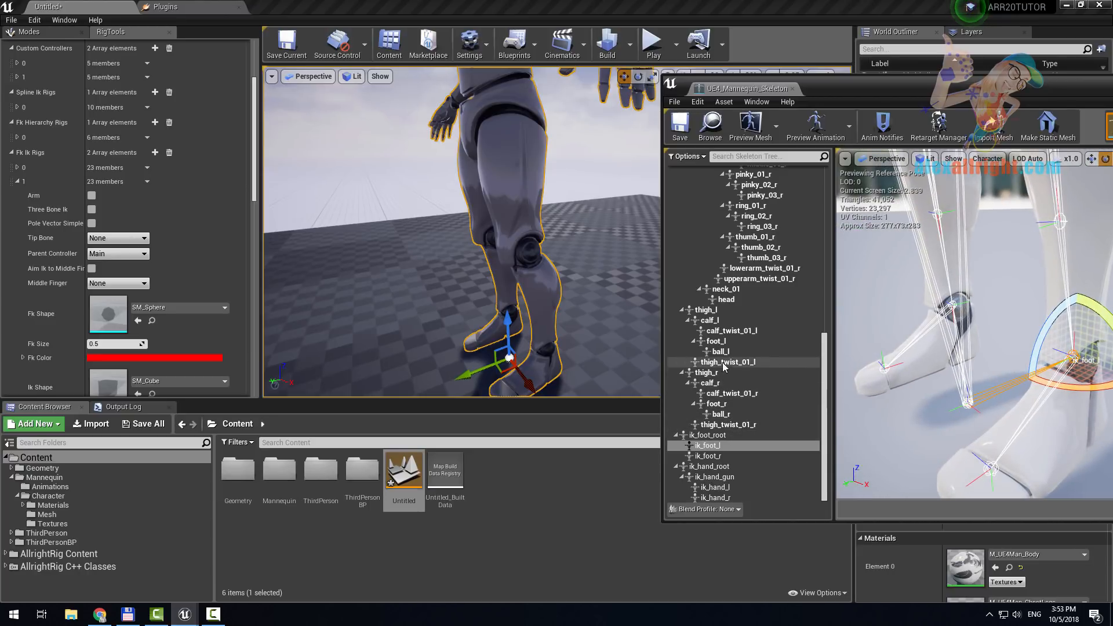
left_click(716, 341)
key("f")
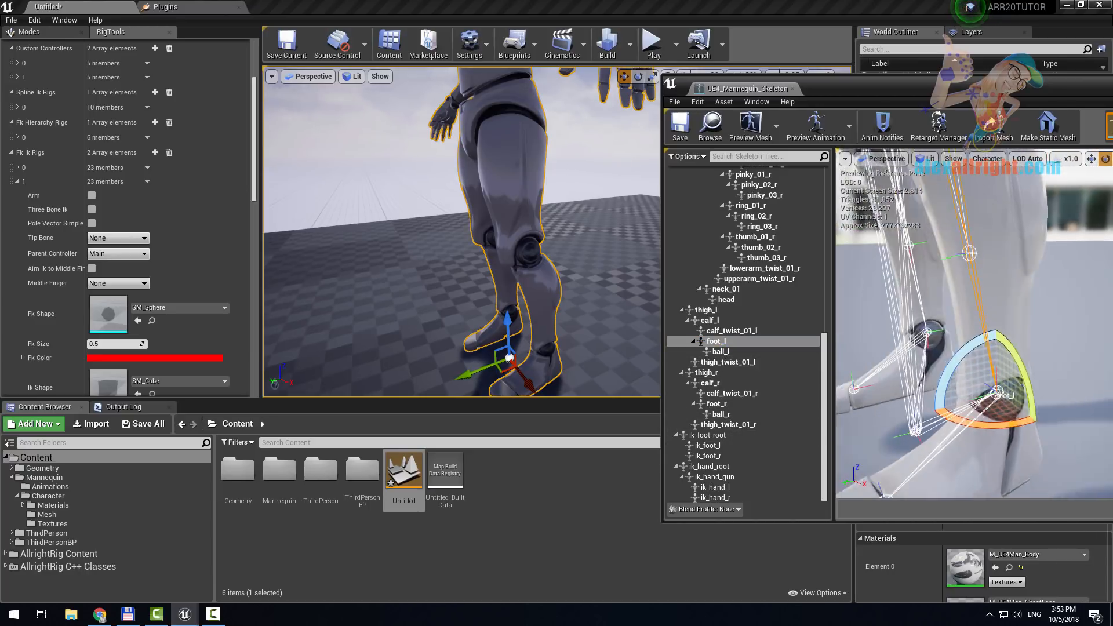
left_click(105, 239)
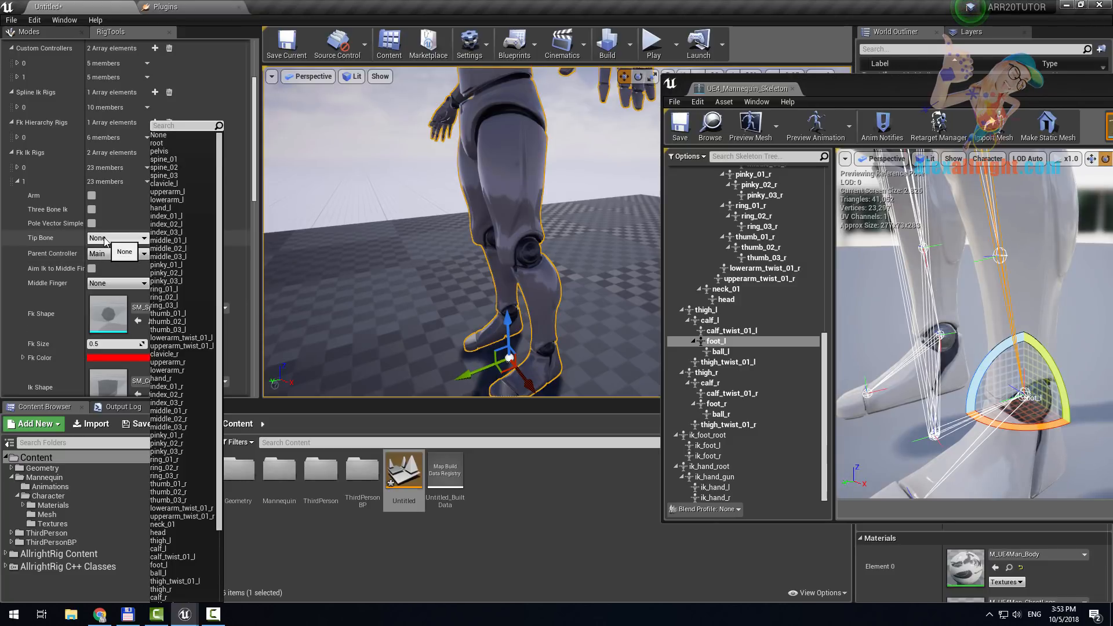
type("foo")
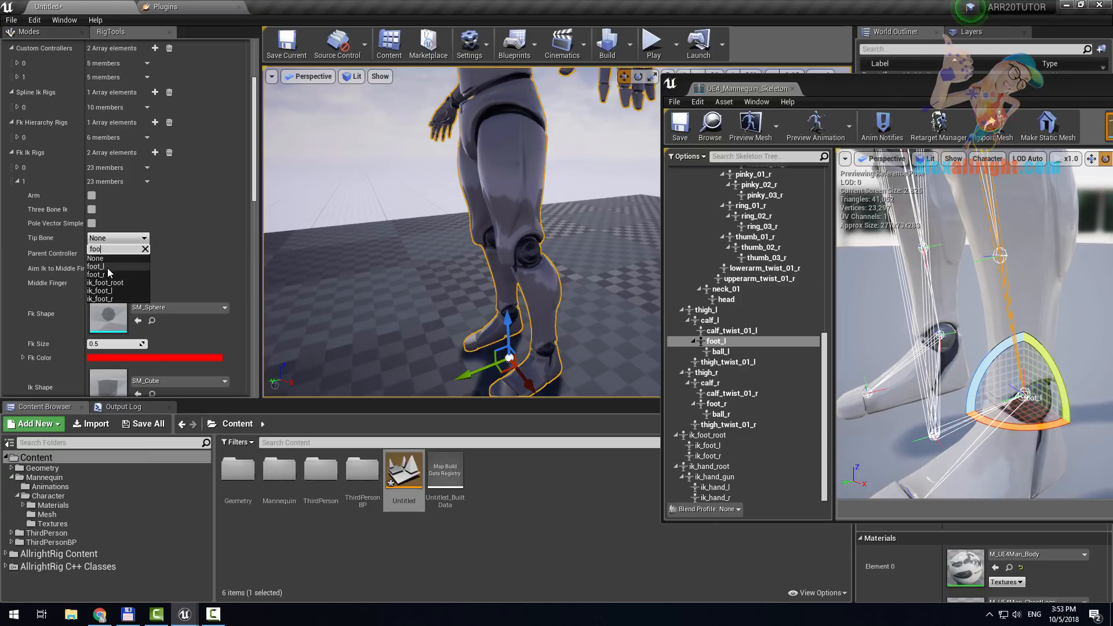
left_click(104, 266)
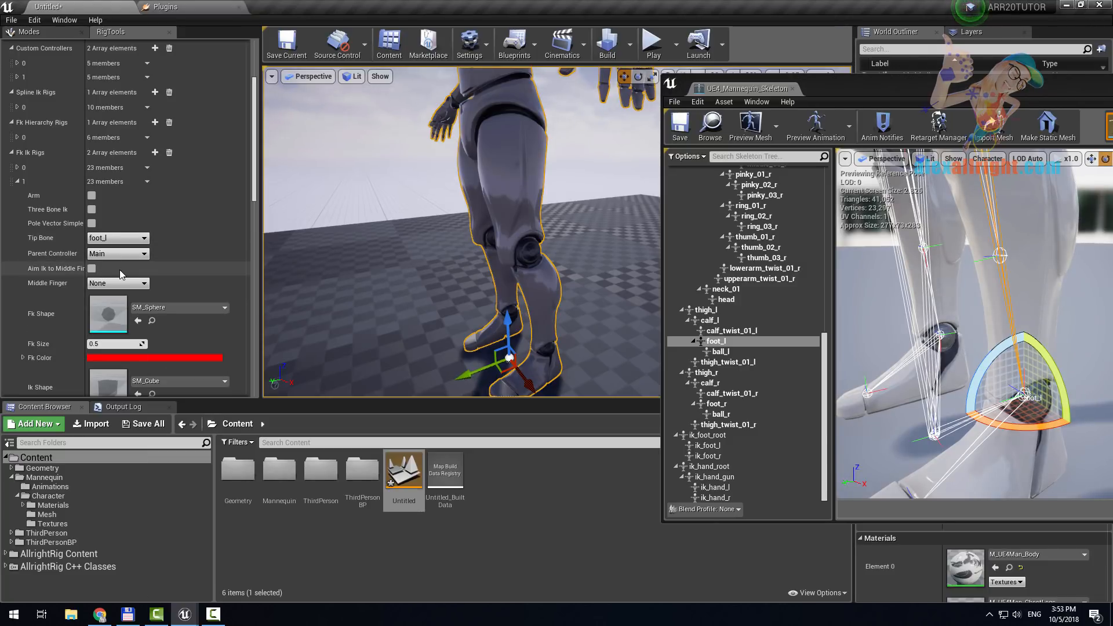
- Set the left leg rig's Parent Controller to pelvisIk
left_click(120, 258)
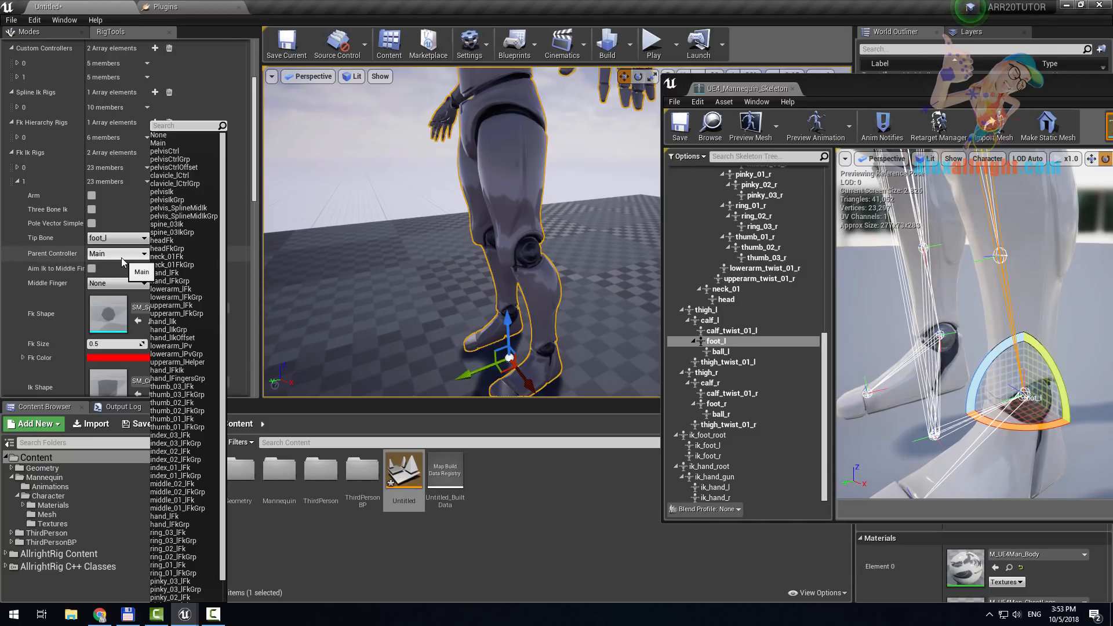
type("pel")
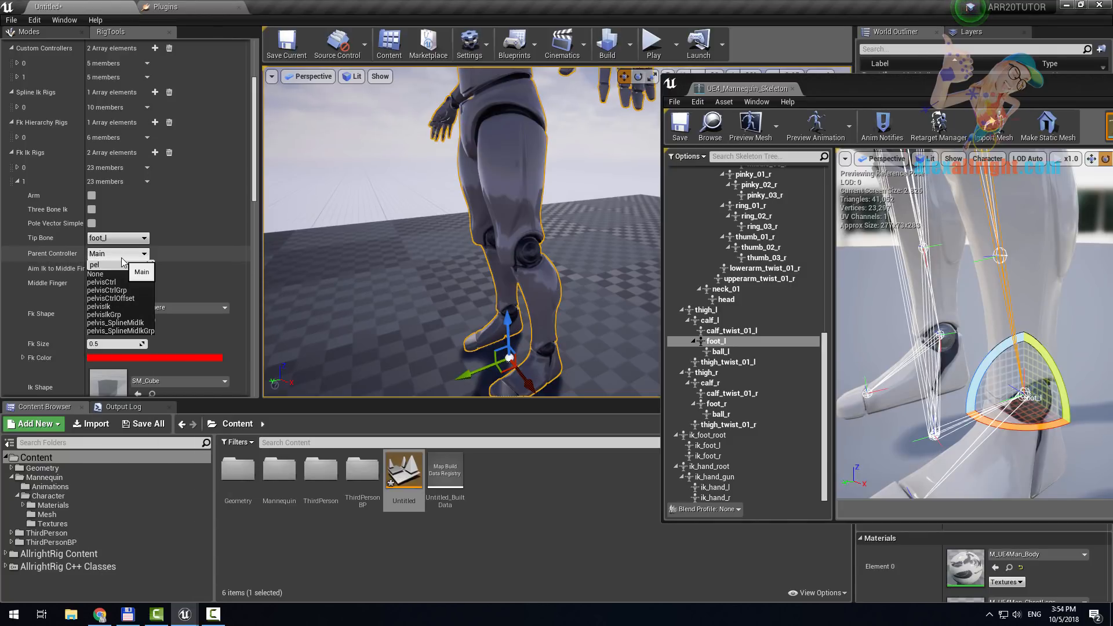
left_click(124, 306)
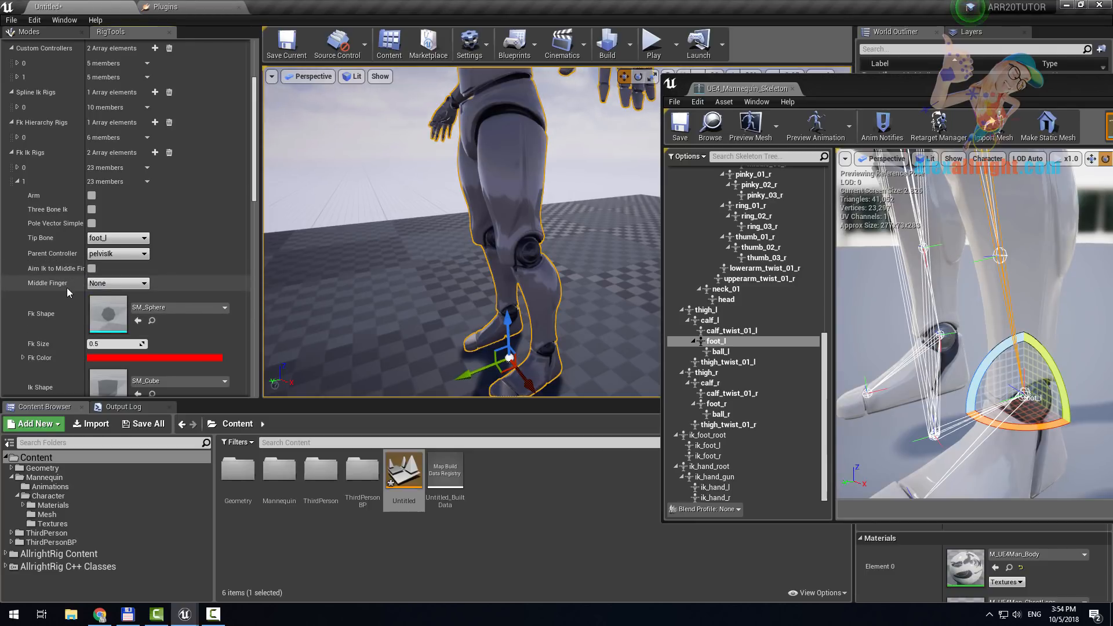
- Set the left leg rig's Middle Finger to ball_l and enable Aim Ik to Middle Finger
right_click_drag(978, 410, 951, 464)
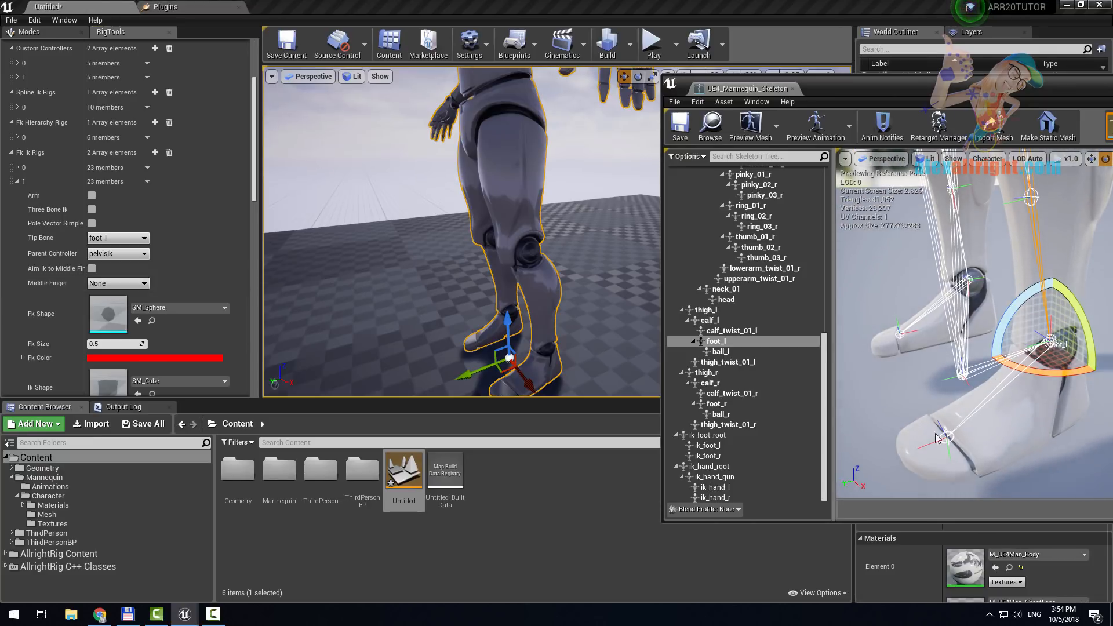
left_click(721, 351)
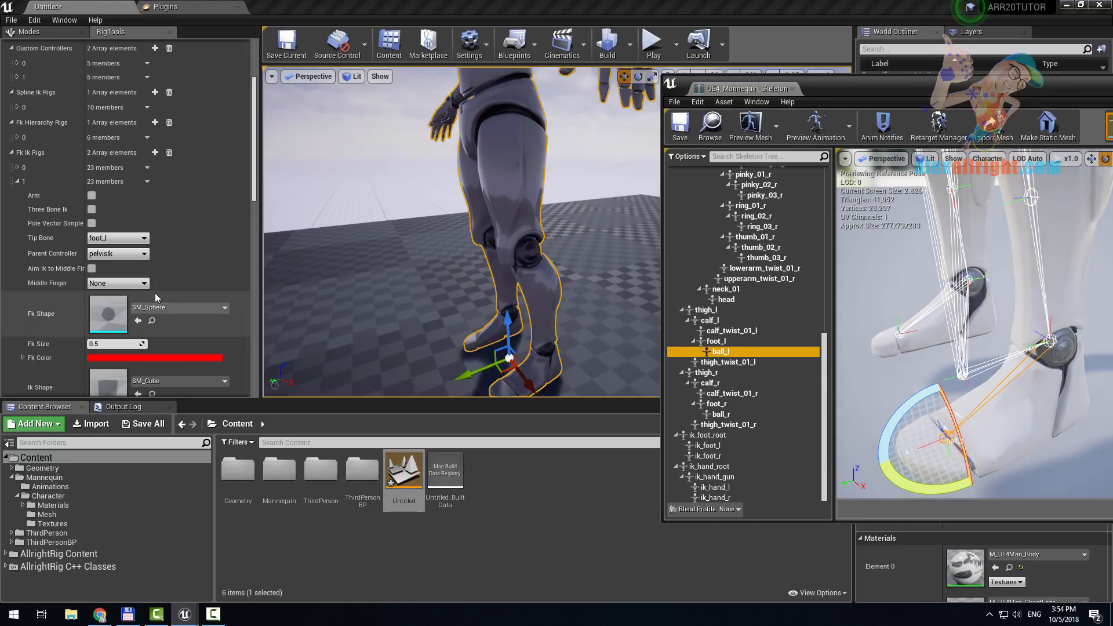
left_click(119, 283)
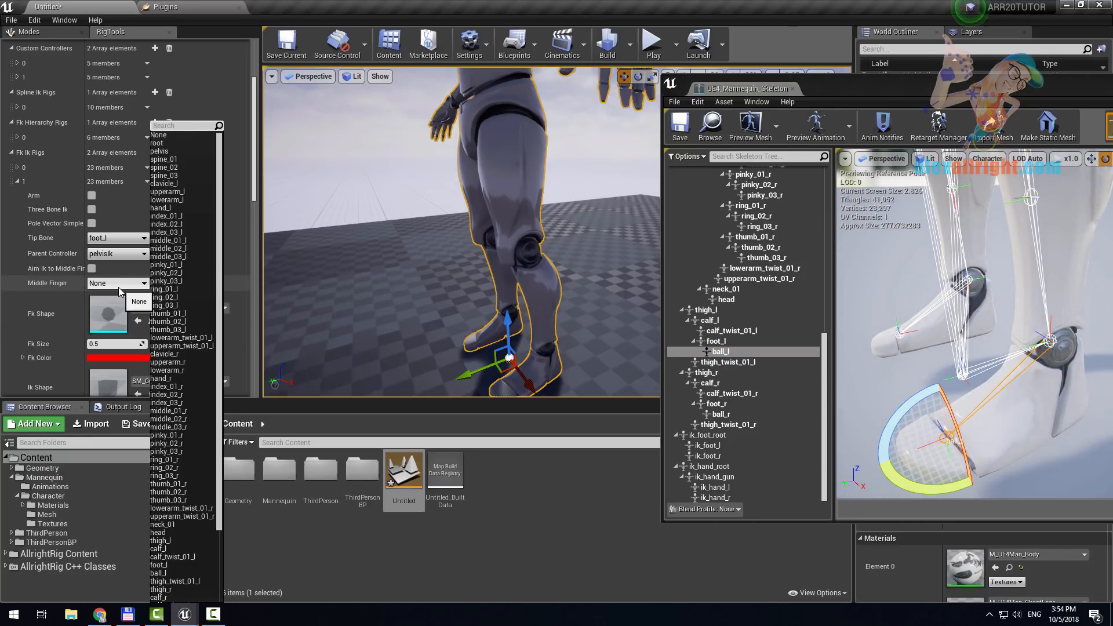
type("ball")
left_click(95, 312)
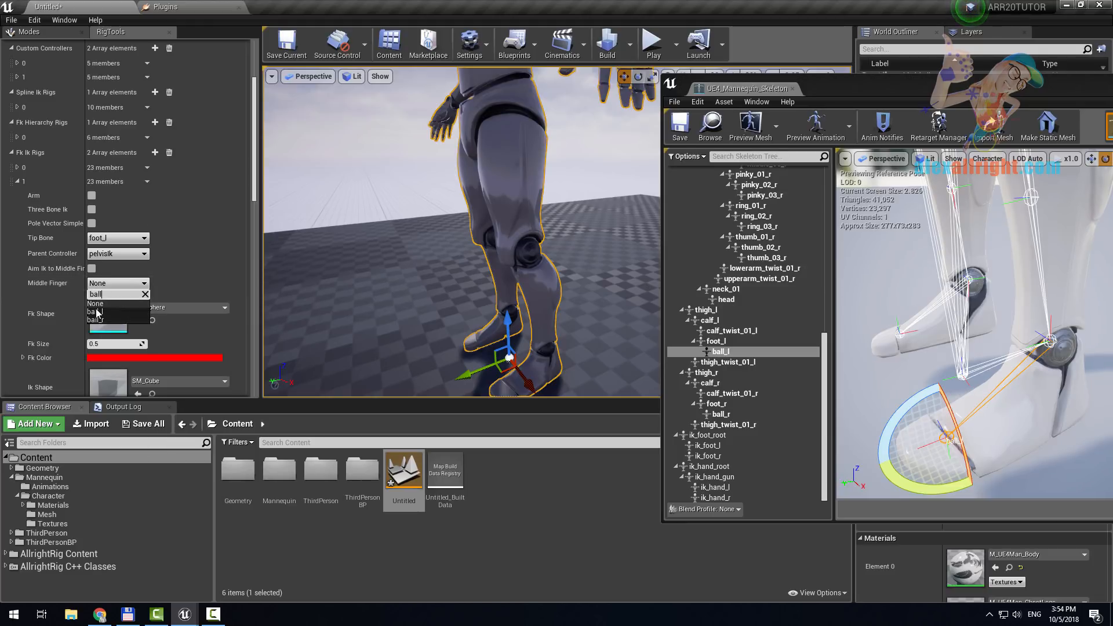
left_click(91, 269)
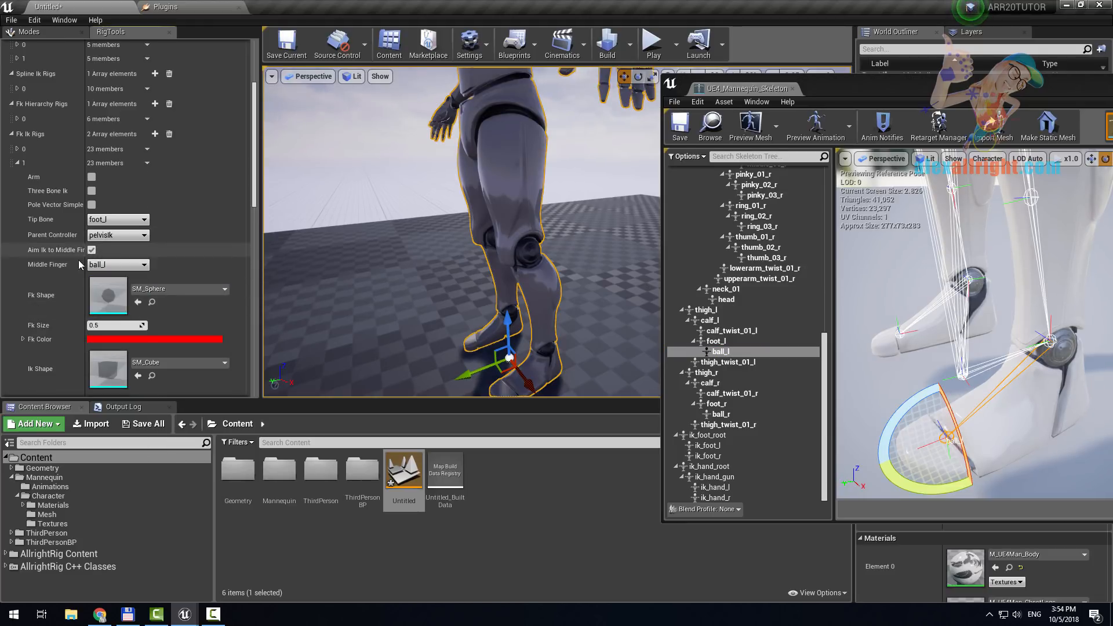
- Rebuild the rig and test the left leg by moving its foot IK and knee pole vector controllers
scroll(63, 290, "up", 5)
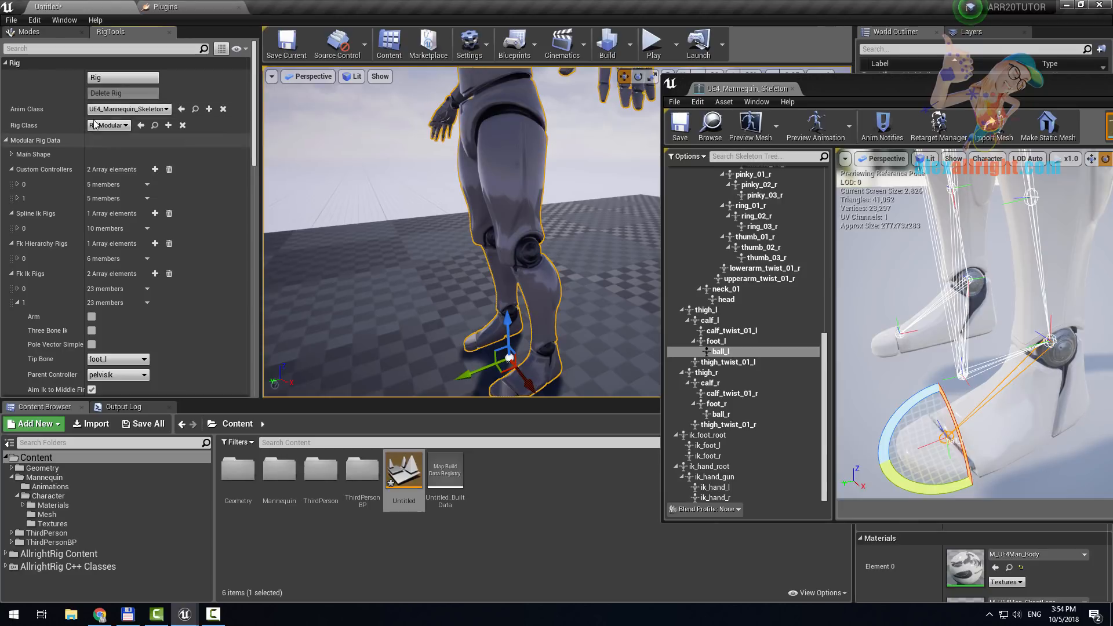
left_click(141, 78)
right_click_drag(475, 371, 458, 395)
right_click_drag(515, 229, 514, 181)
left_click(571, 301)
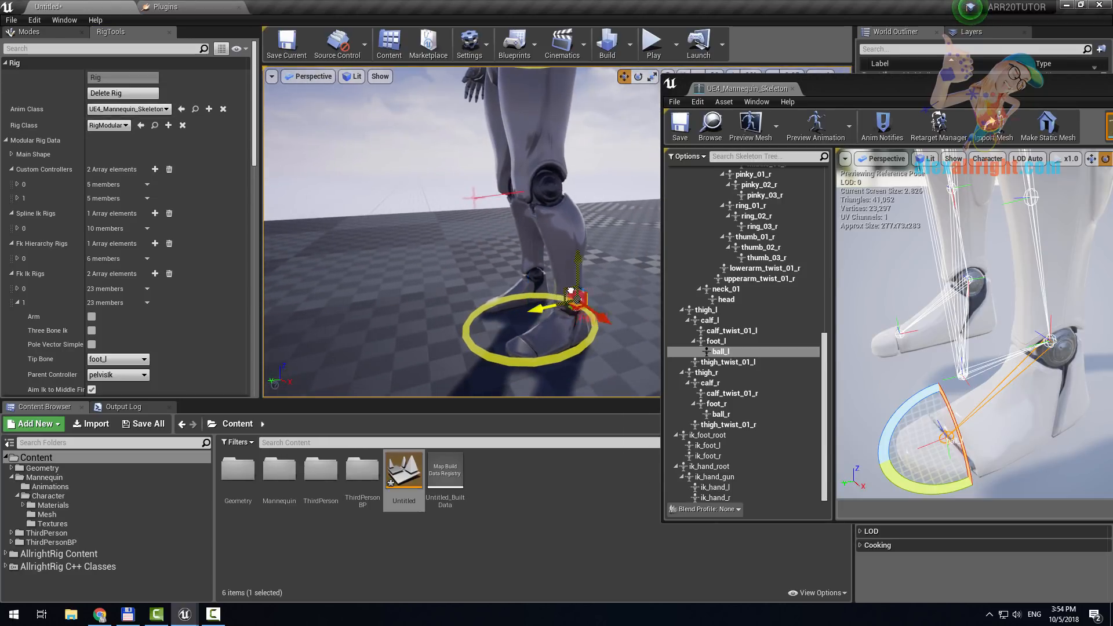
left_click_drag(572, 290, 560, 221)
left_click(480, 223)
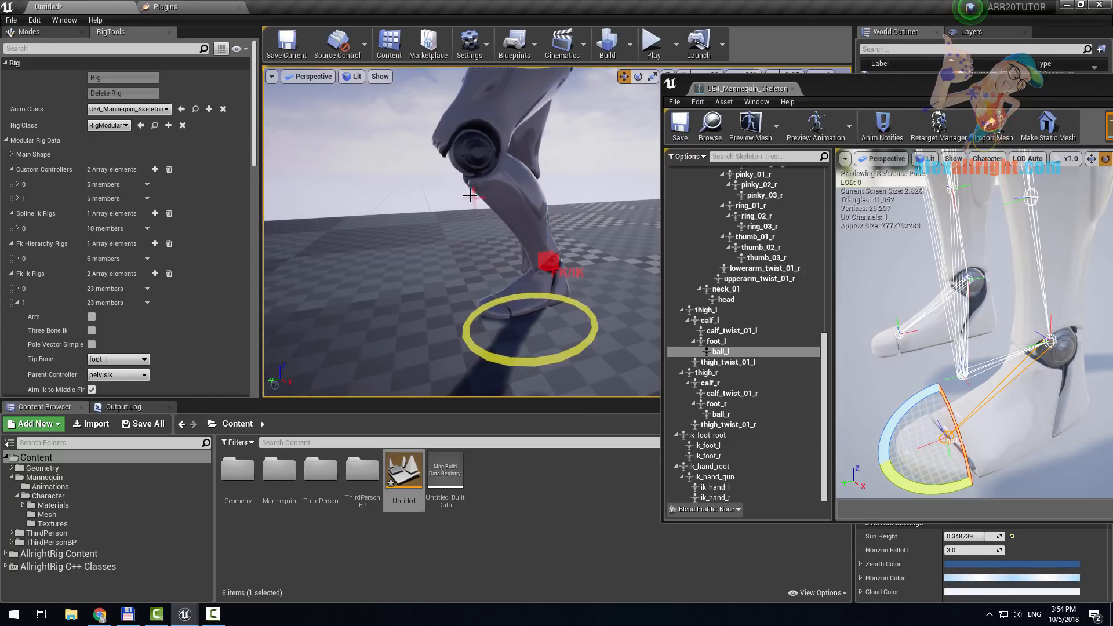
left_click(473, 197)
left_click_drag(459, 187, 400, 149)
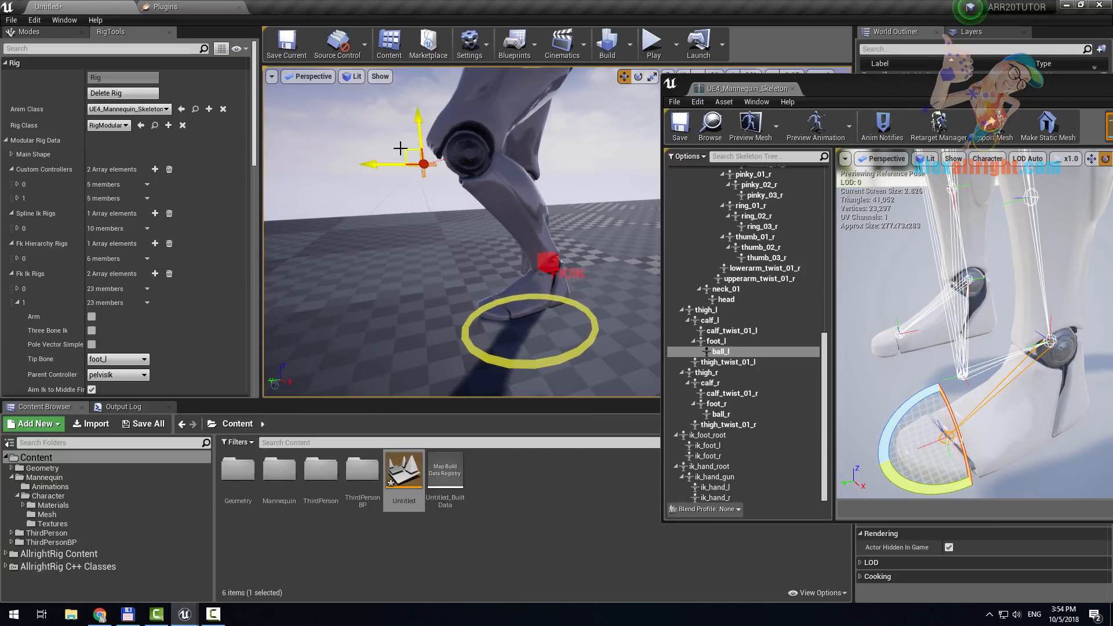
right_click_drag(400, 149, 569, 311)
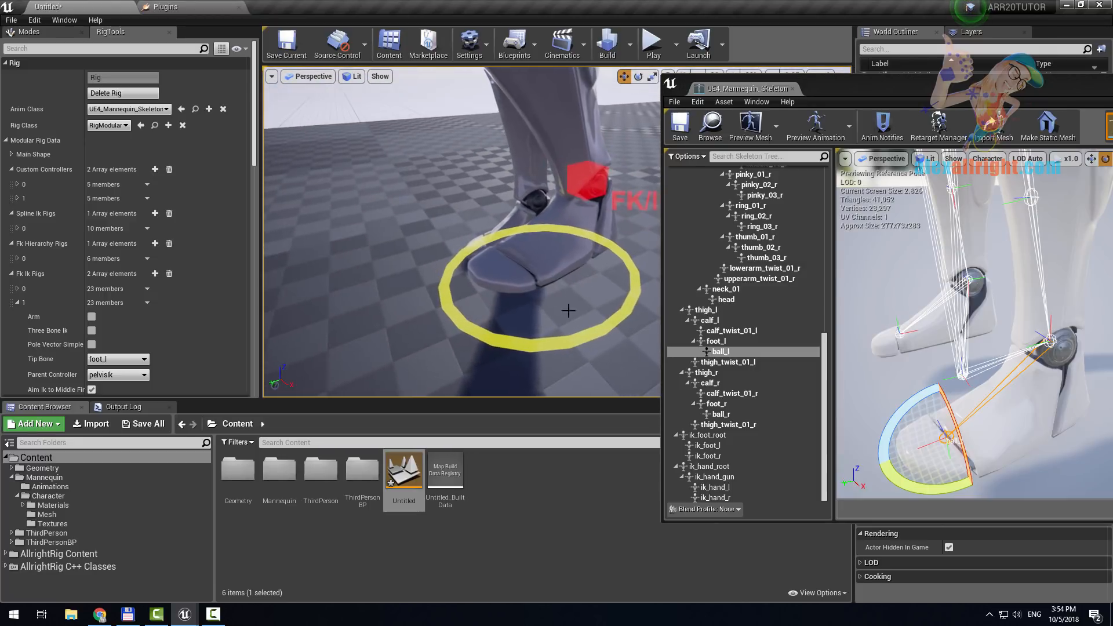
left_click(581, 180)
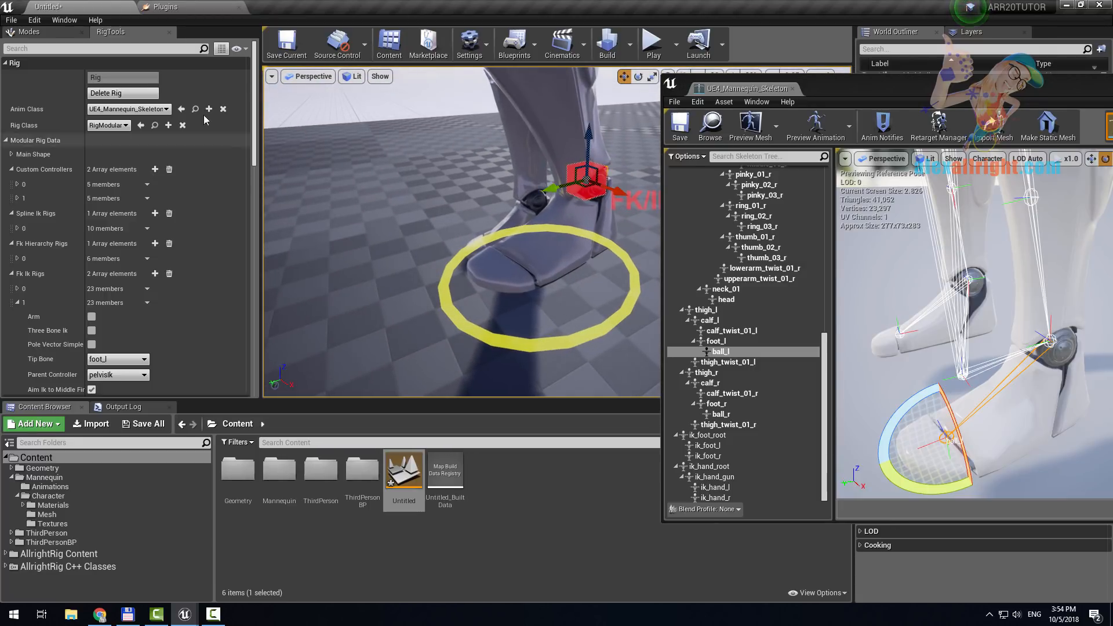
- Delete the rig, enable Foot Controllers for the left leg's Fk Ik rig and expand the Foot Controllers Data
left_click(109, 94)
scroll(232, 261, "down", 10)
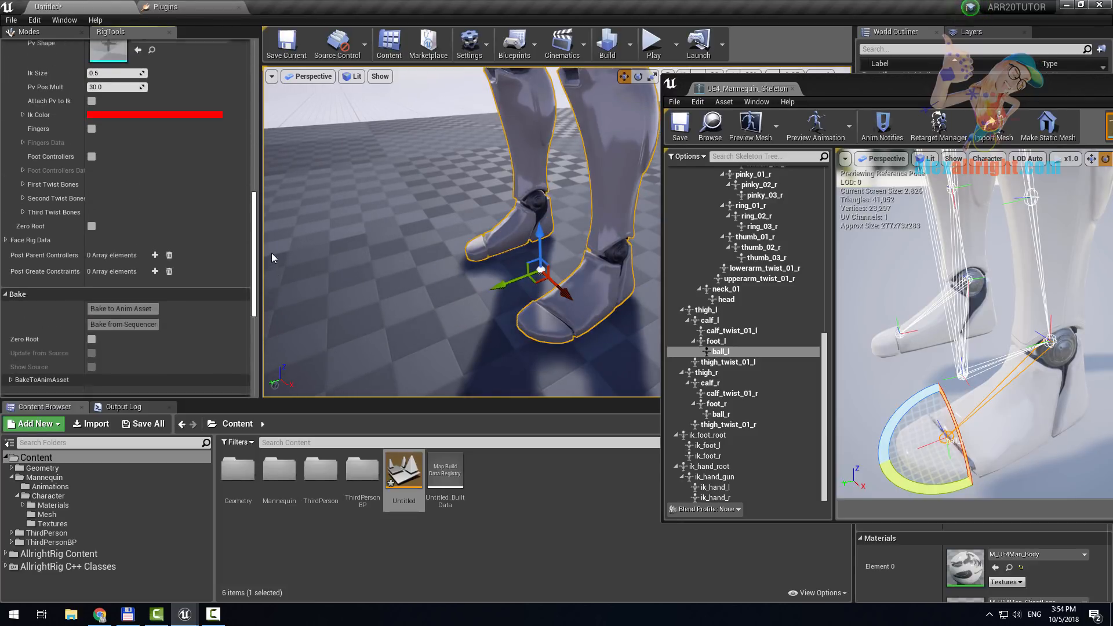
scroll(271, 244, "up", 5)
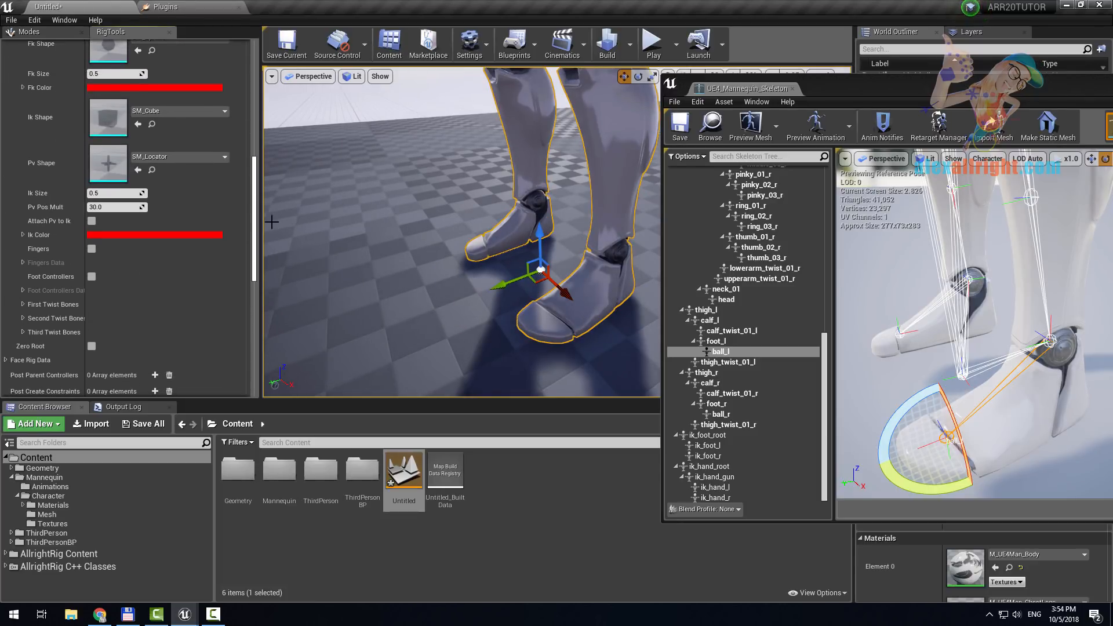
left_click(92, 277)
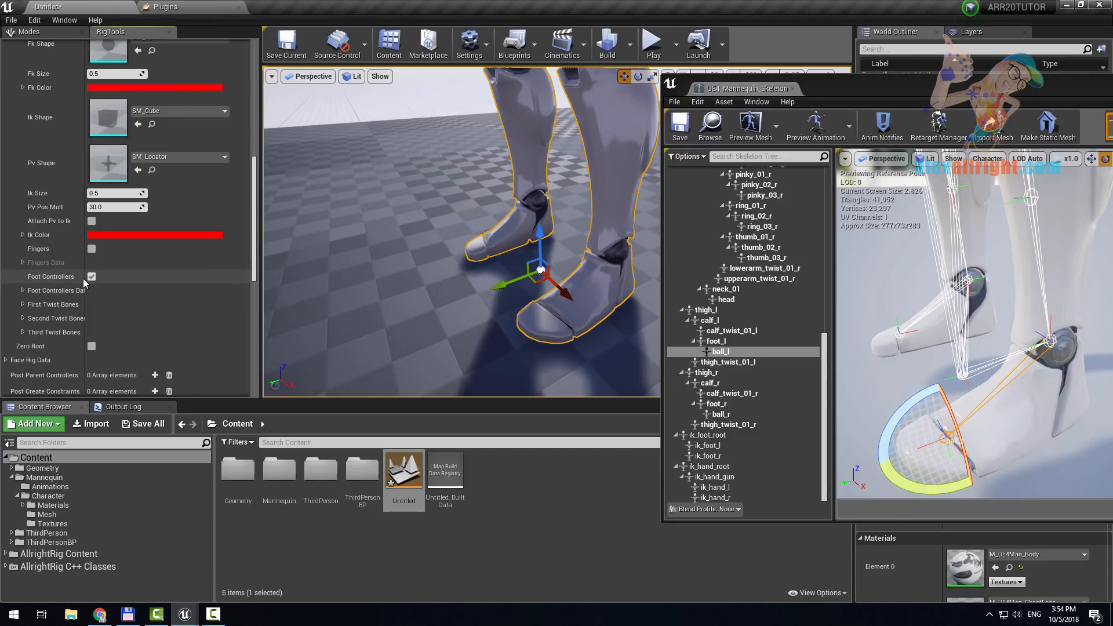
left_click(22, 291)
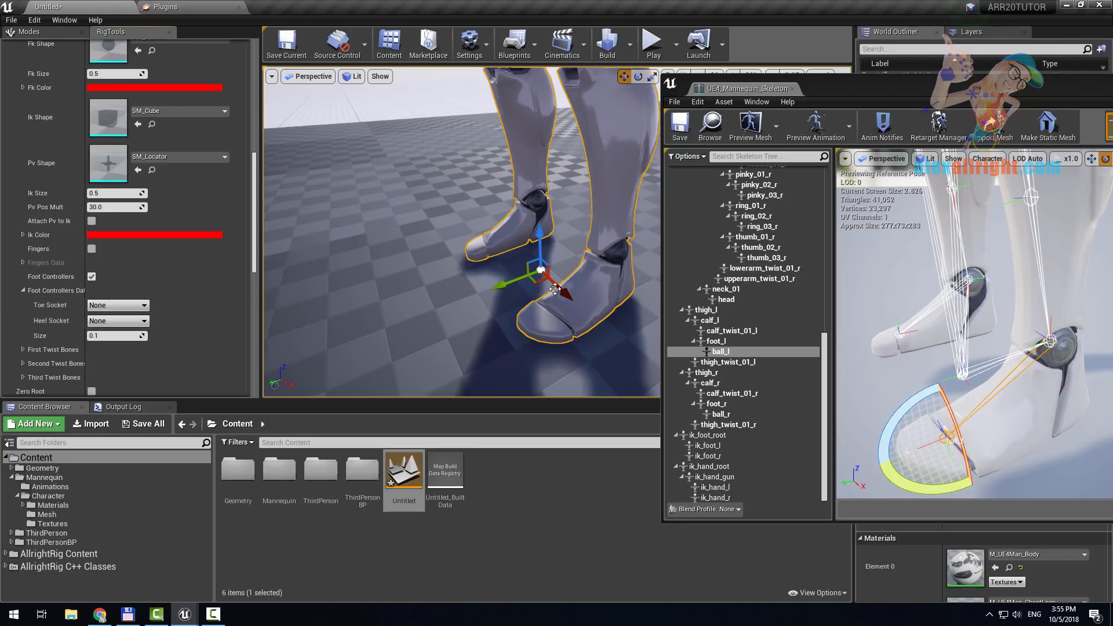
- Open the UE4_Mannequin_Skeleton asset from the Mesh folder and add a socket to the ball_l bone
left_click_drag(555, 289, 494, 229, "alt")
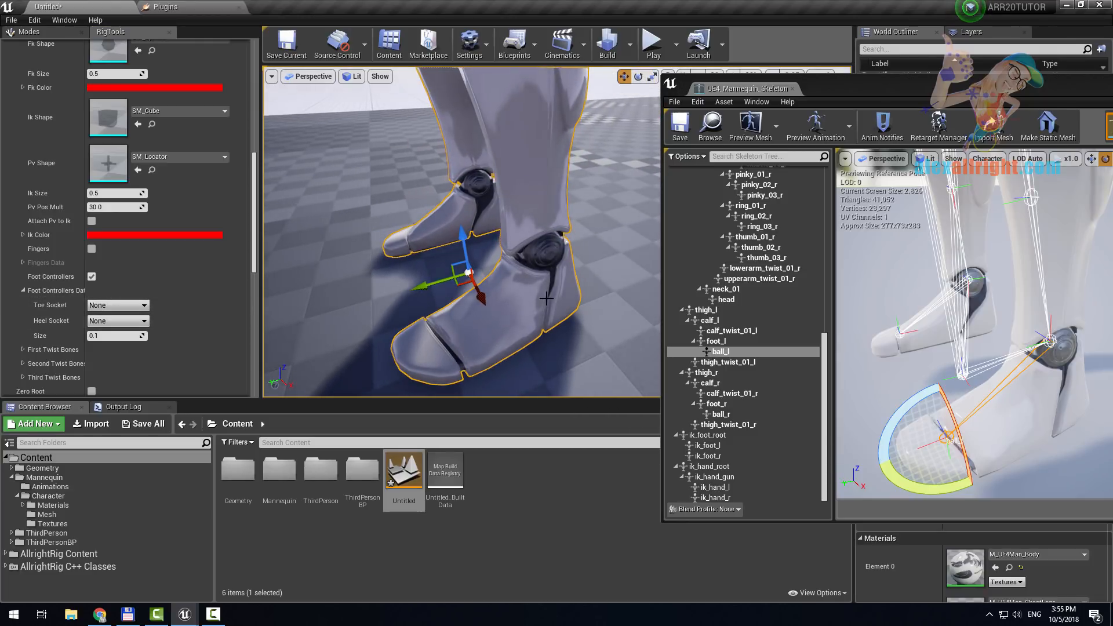
left_click(197, 515)
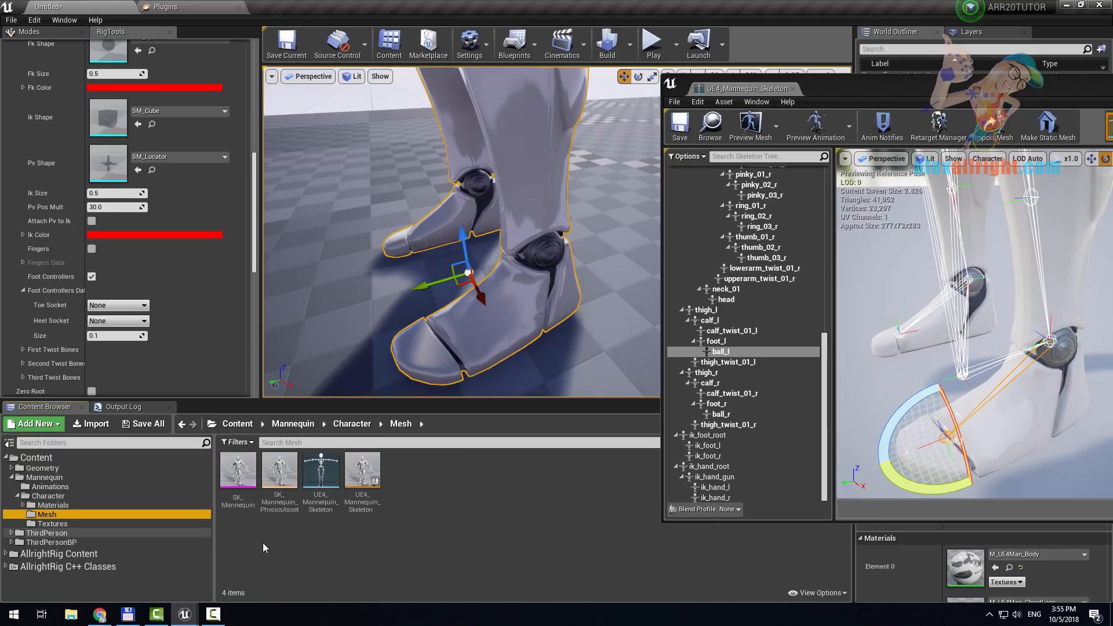
double_click(326, 477)
left_click_drag(929, 88, 551, 43)
right_click_drag(571, 243, 663, 266)
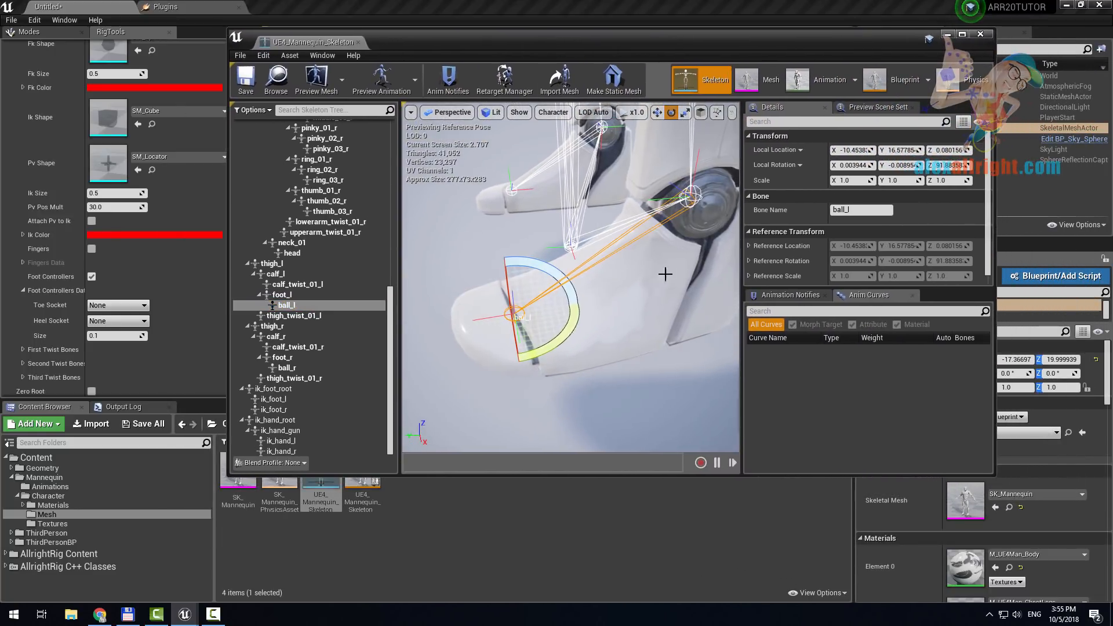
right_click(284, 311)
left_click(316, 346)
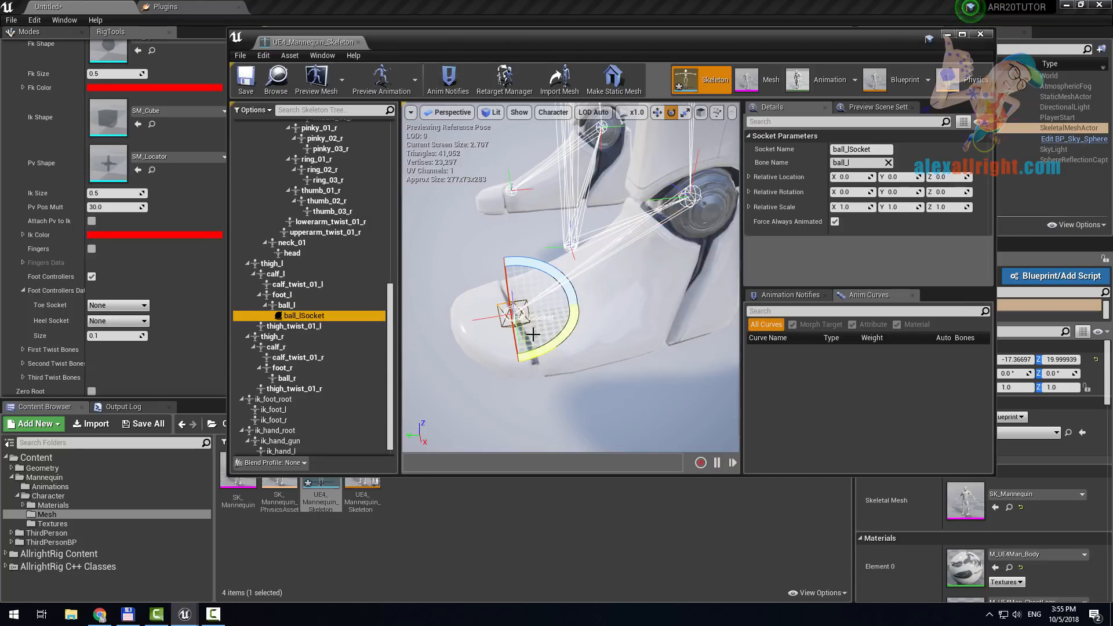
- Move ball_lSocket to the tip of the left toe, at about X 6.35, Y 1.65, Z 1.39 relative to ball_l
right_click_drag(567, 319, 551, 312)
left_click_drag(503, 326, 457, 331)
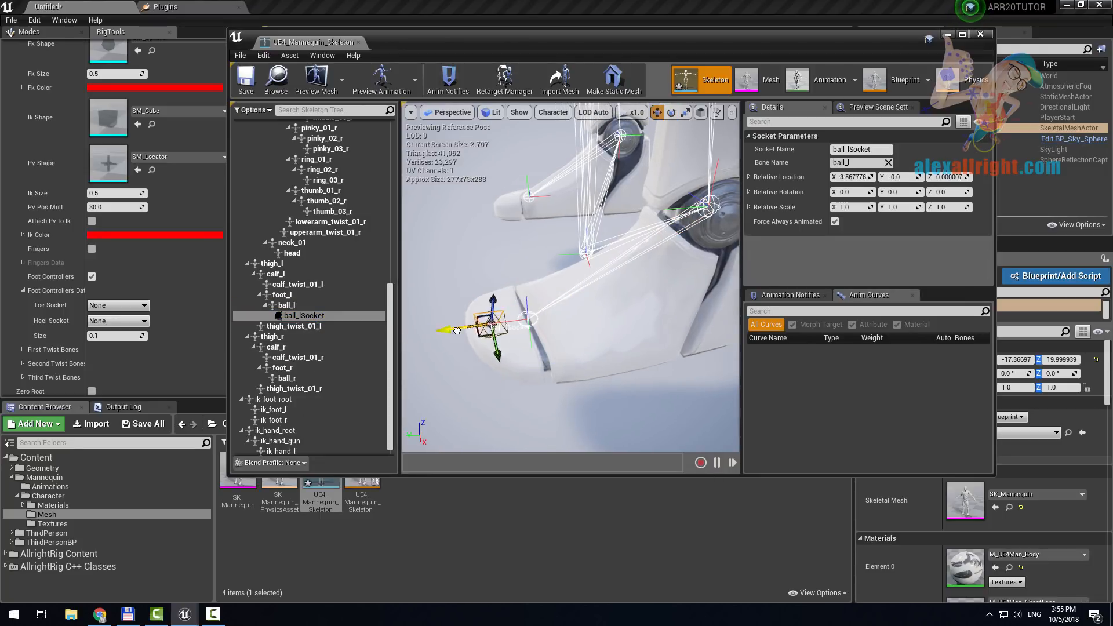
mouse_move(525, 380)
right_mouse_down()
mouse_move(545, 362)
mouse_move(530, 348)
mouse_move(525, 380)
right_mouse_up()
left_click_drag(545, 360, 547, 385)
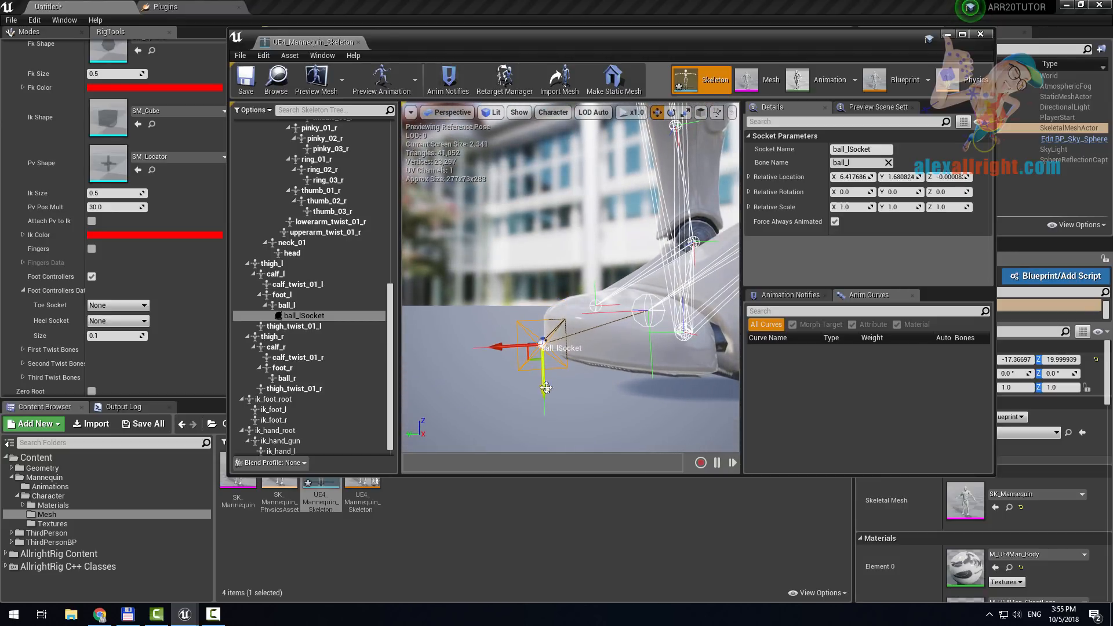
right_click_drag(527, 362, 474, 348)
left_click_drag(478, 333, 448, 334)
right_click_drag(448, 333, 480, 340)
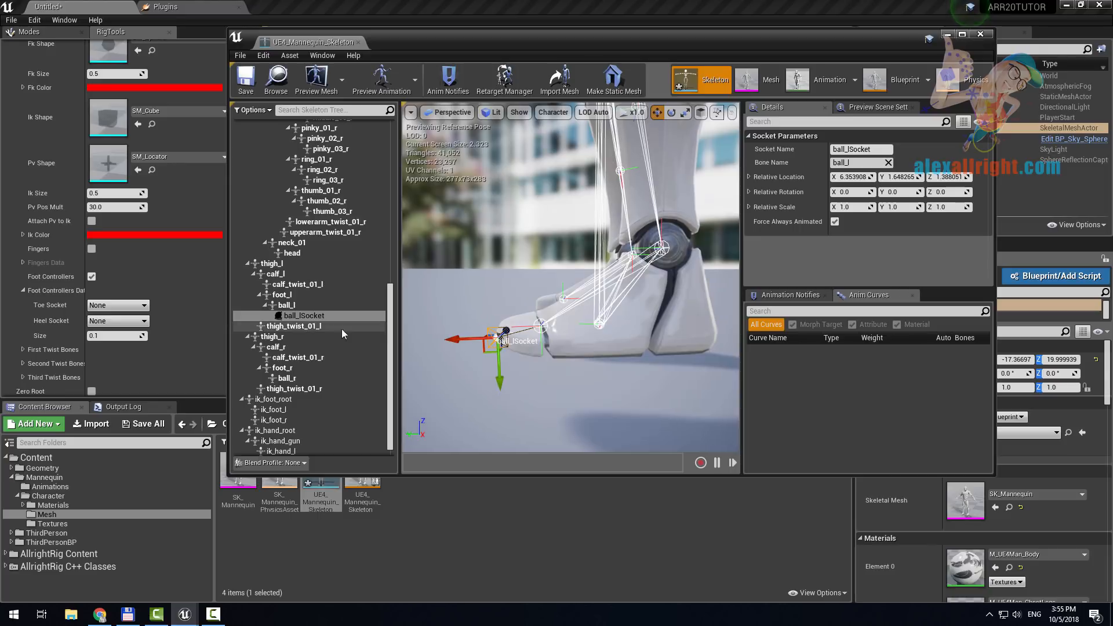
- Add a socket to the foot_l bone and name it heel_lSocket
left_click(284, 296)
right_click(265, 298)
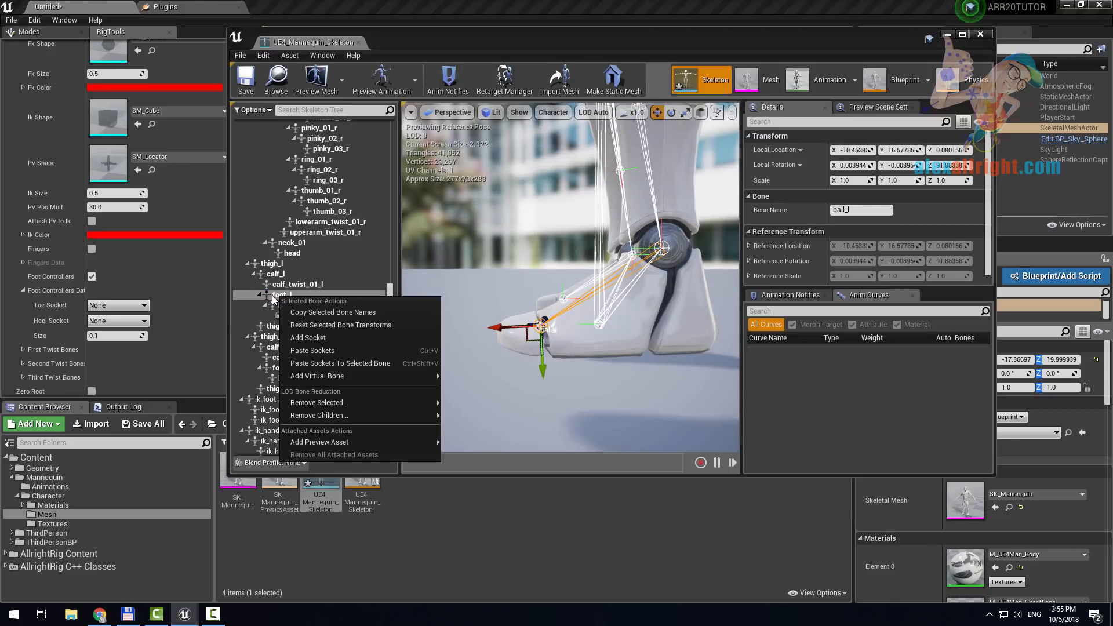
left_click(276, 296)
right_click(283, 298)
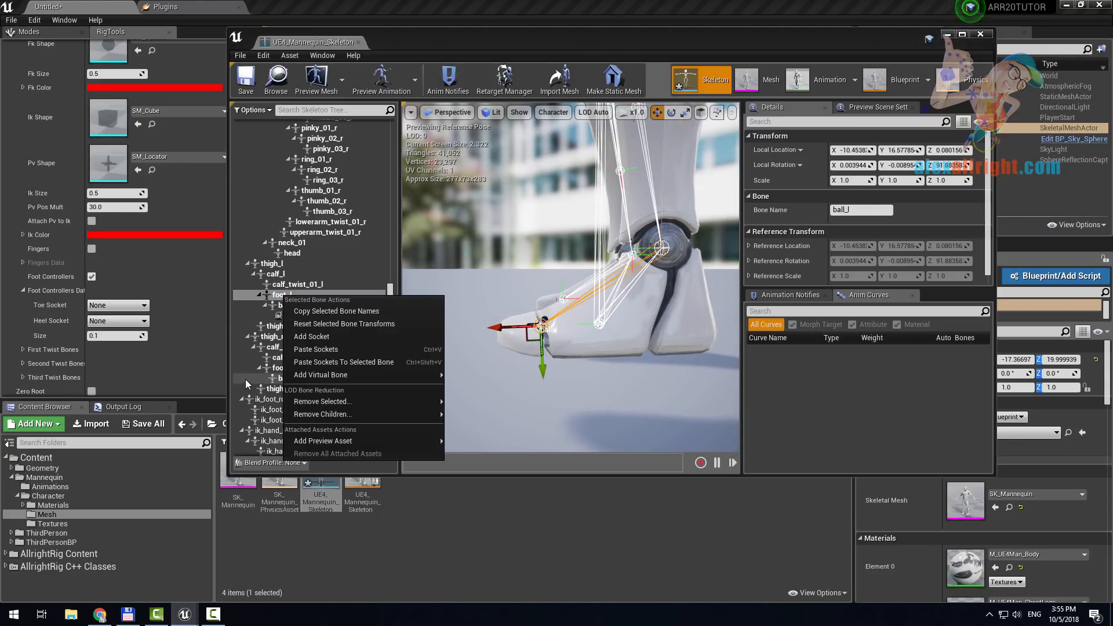
left_click(334, 339)
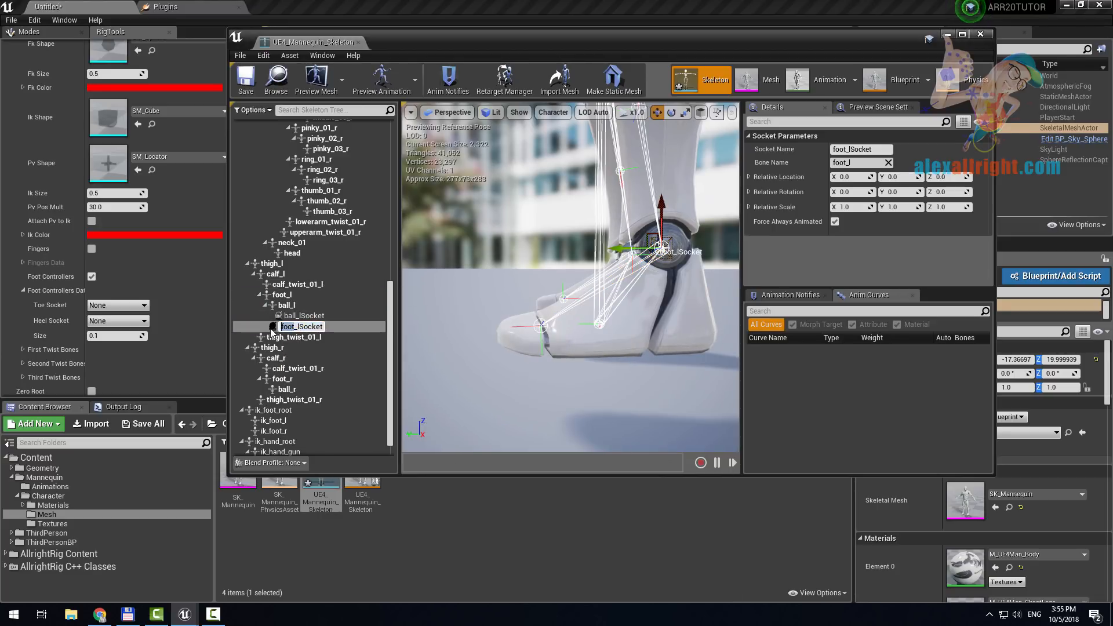
key("Return")
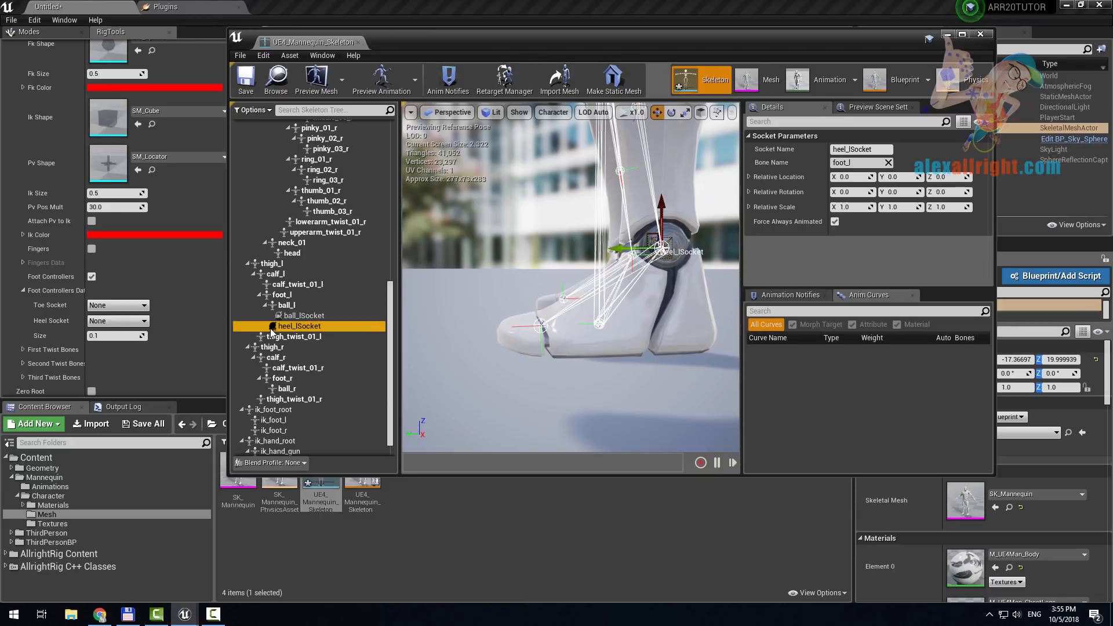
- Move heel_lSocket to the back of the left heel, at about X -12.59, Y -7.07, Z 0, and save the skeleton
middle_click_drag(668, 276, 629, 276)
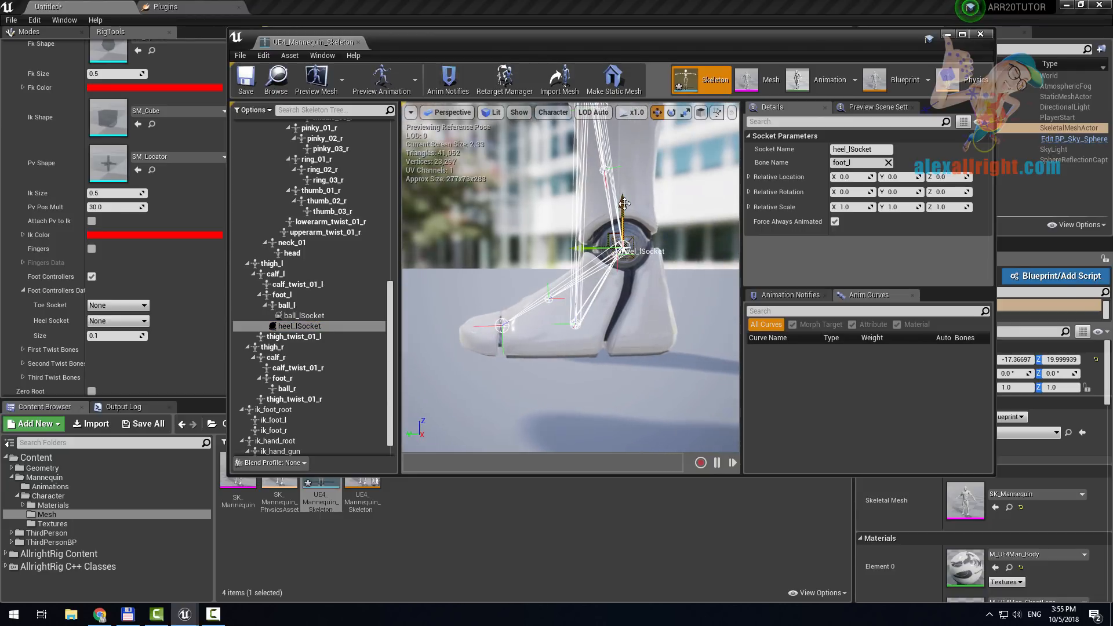
left_click_drag(585, 337, 657, 308)
left_click_drag(571, 301, 624, 340, "alt")
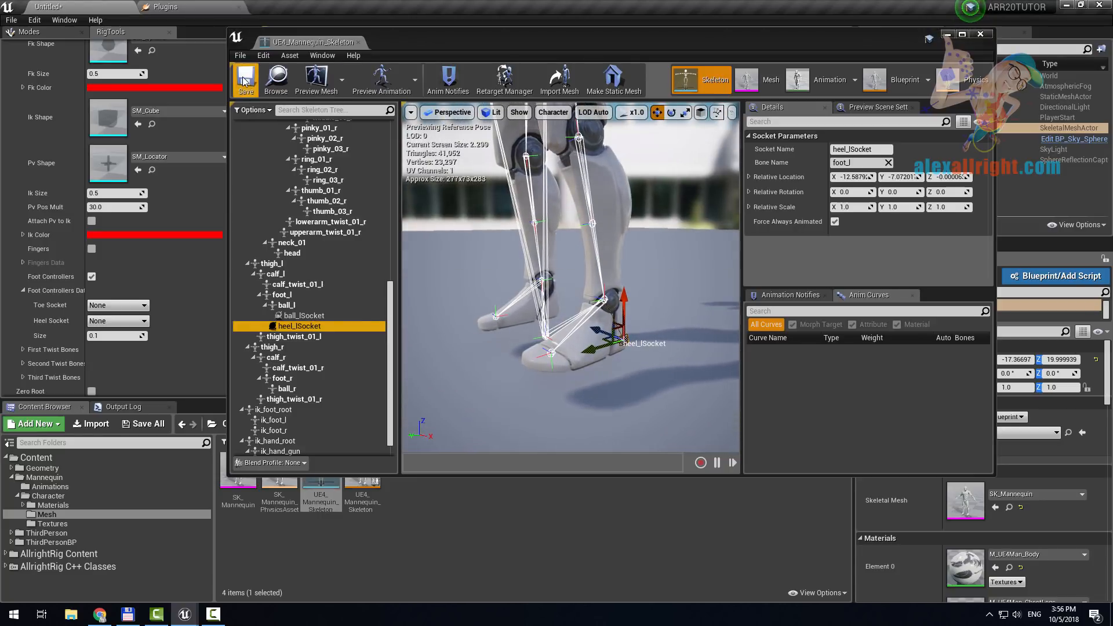
left_click_drag(392, 43, 779, 88)
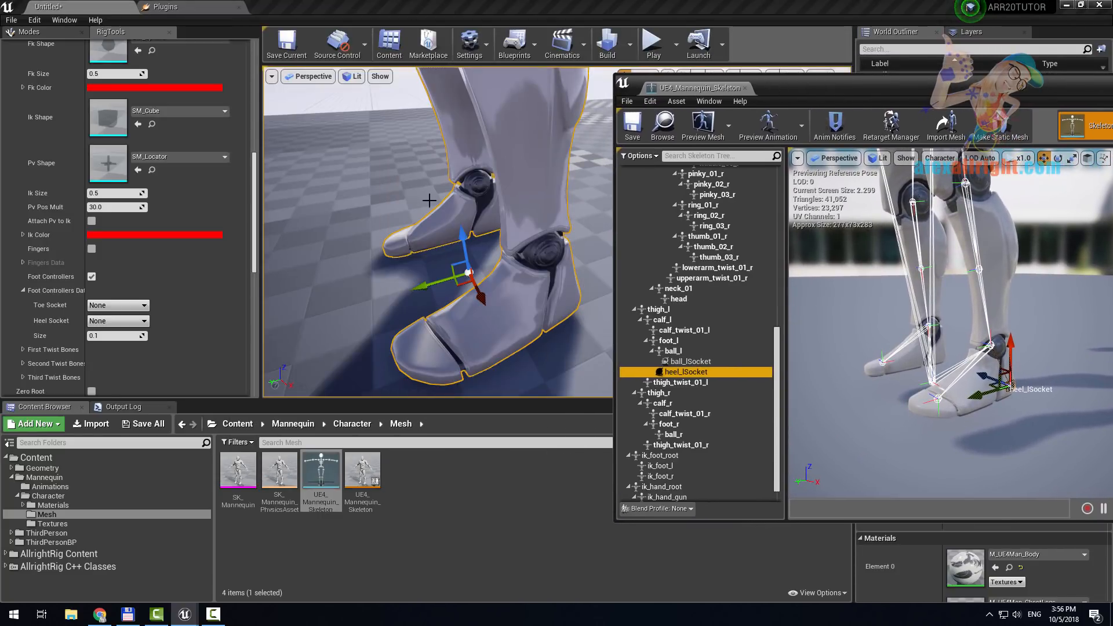
left_click(135, 305)
scroll(136, 307, "down", 3)
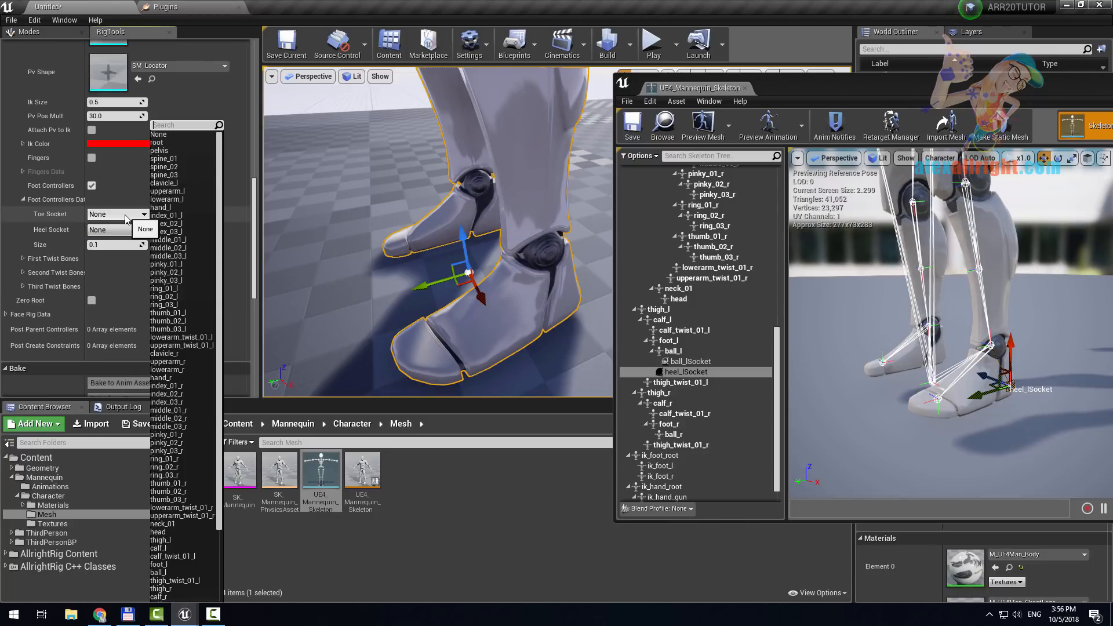
type("he")
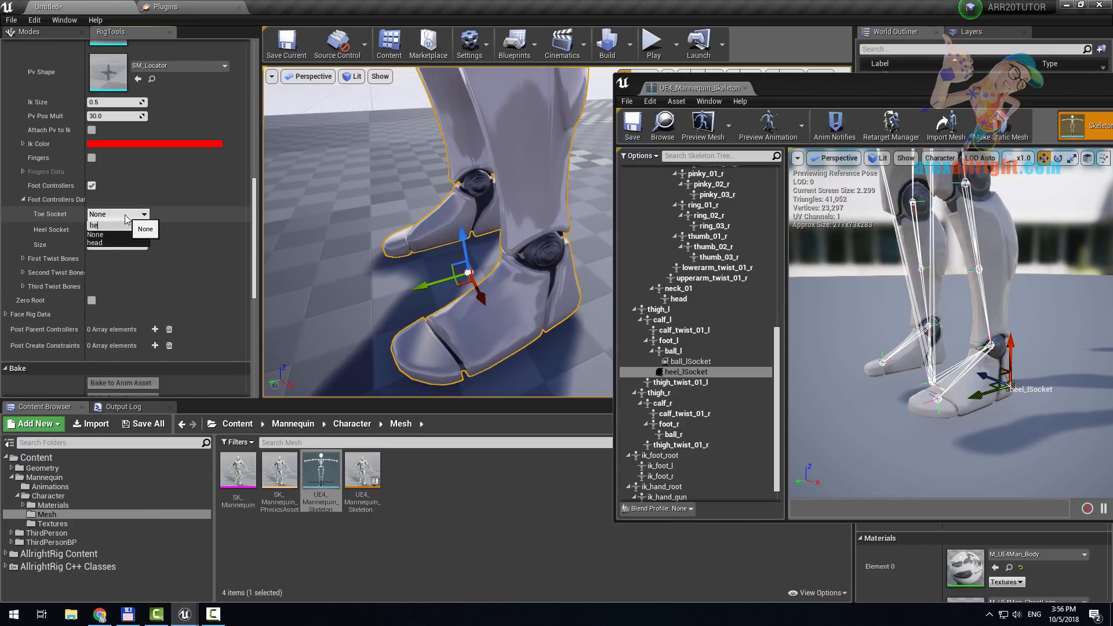
left_click(69, 214)
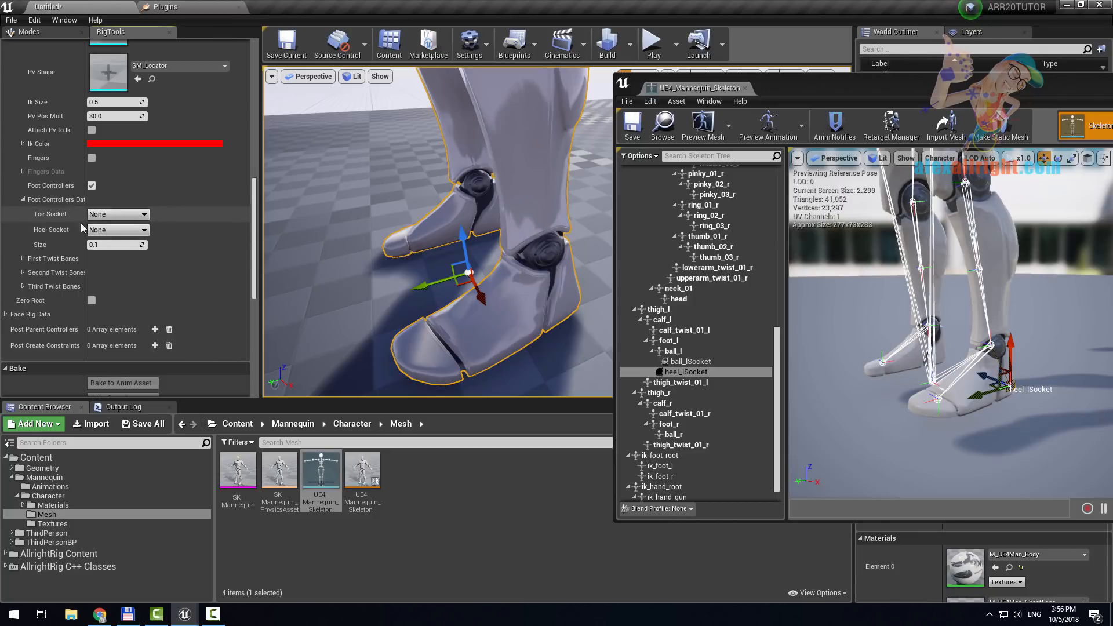
- Refresh the rig's bone data by clearing the Anim Class to None and reassigning UE4_Mannequin_Skeleton_AnimBlueprint
left_click_drag(253, 215, 246, 87)
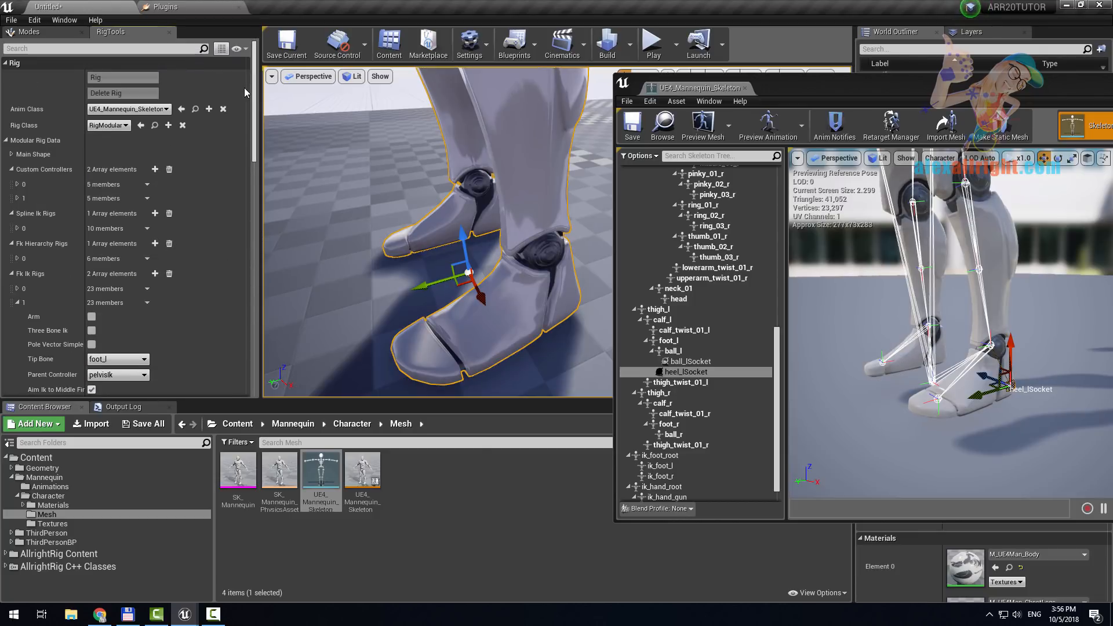
left_click(167, 109)
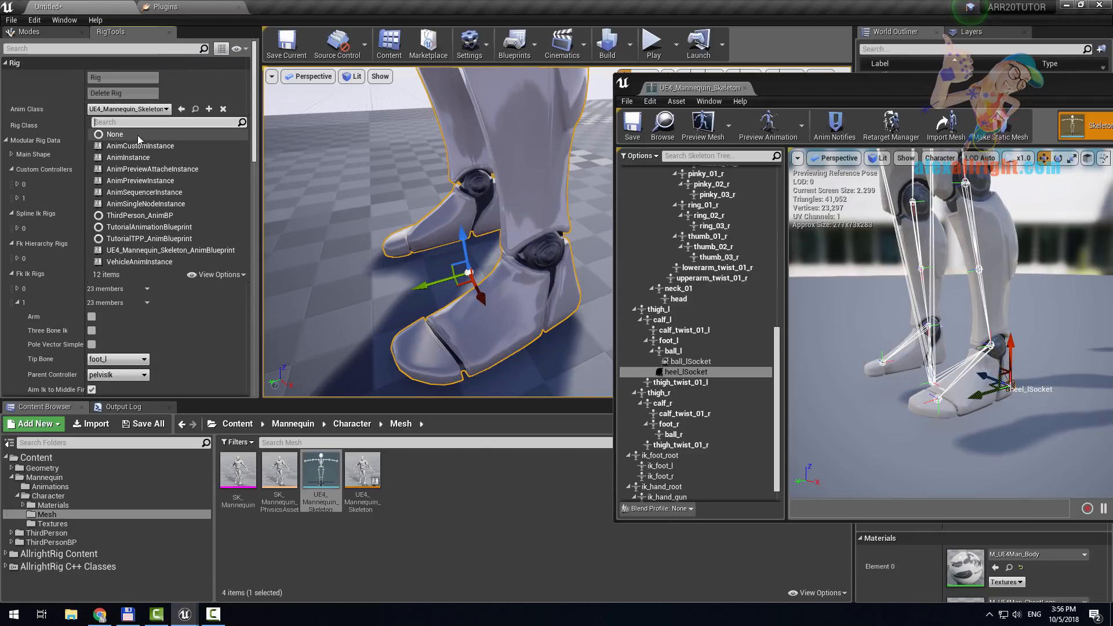
left_click(108, 125)
left_click(101, 109)
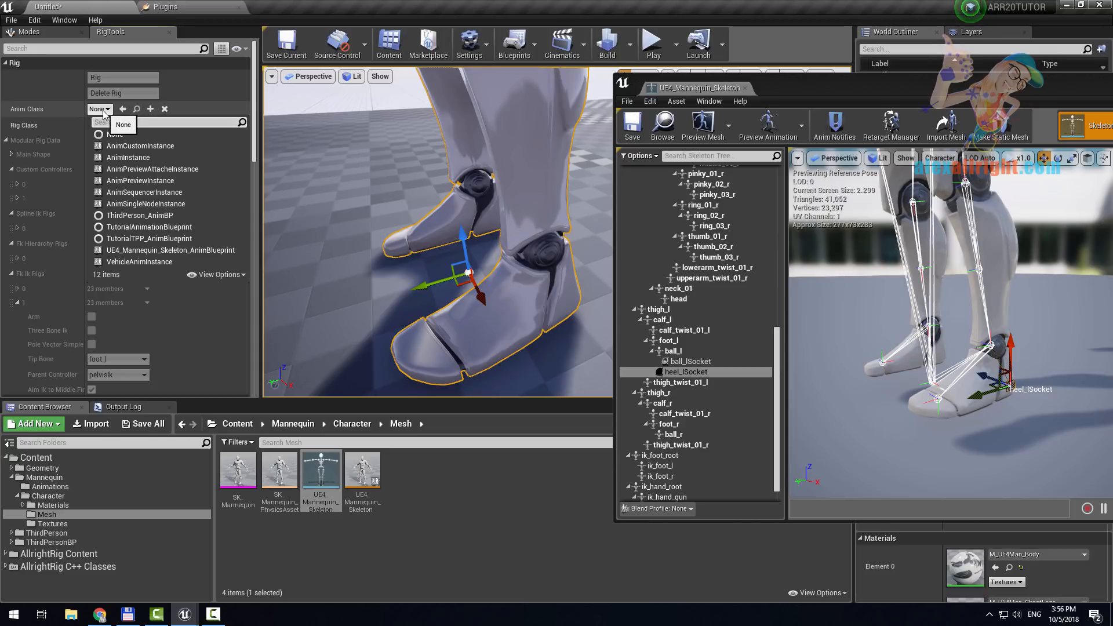
type("man")
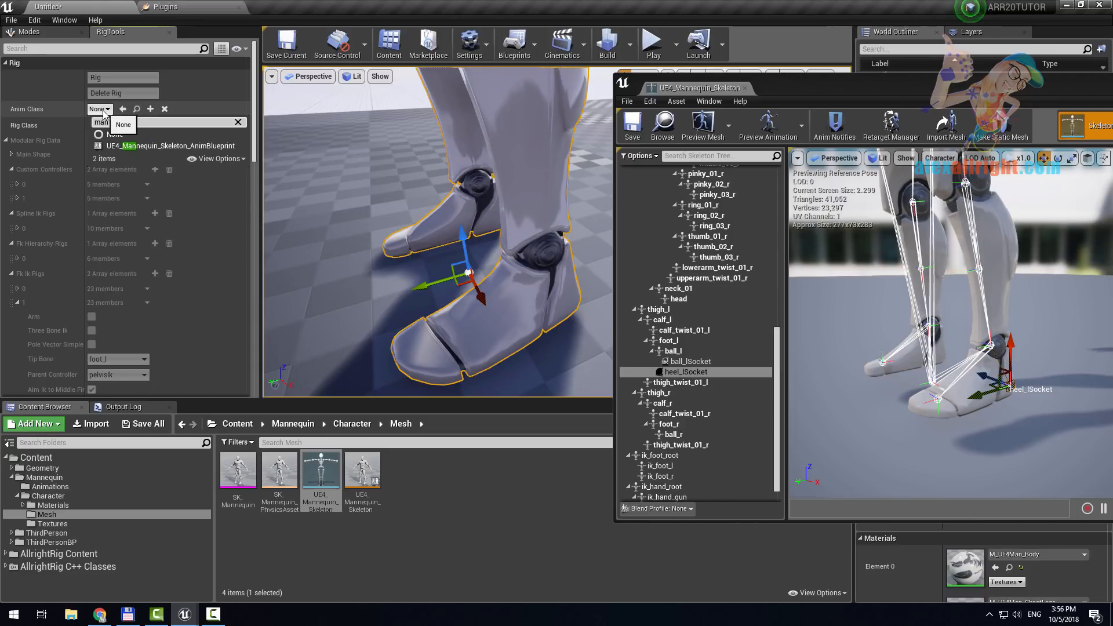
left_click(138, 146)
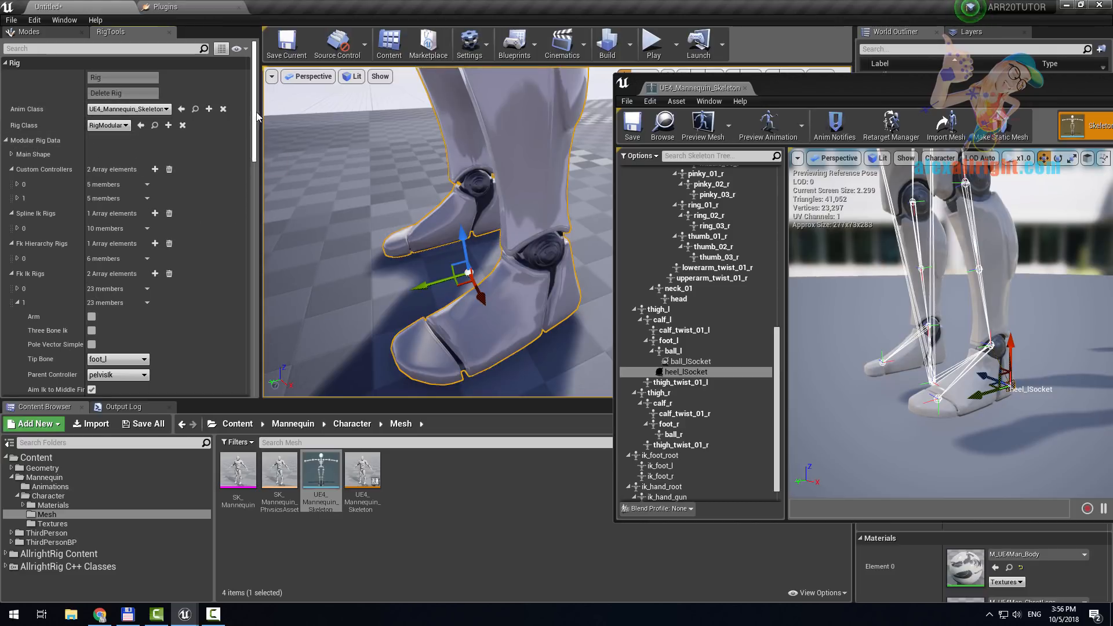
- Set the left leg's Toe Socket to ball_lSocket and Heel Socket to heel_lSocket in the Foot Controllers Data
scroll(128, 217, "down", 15)
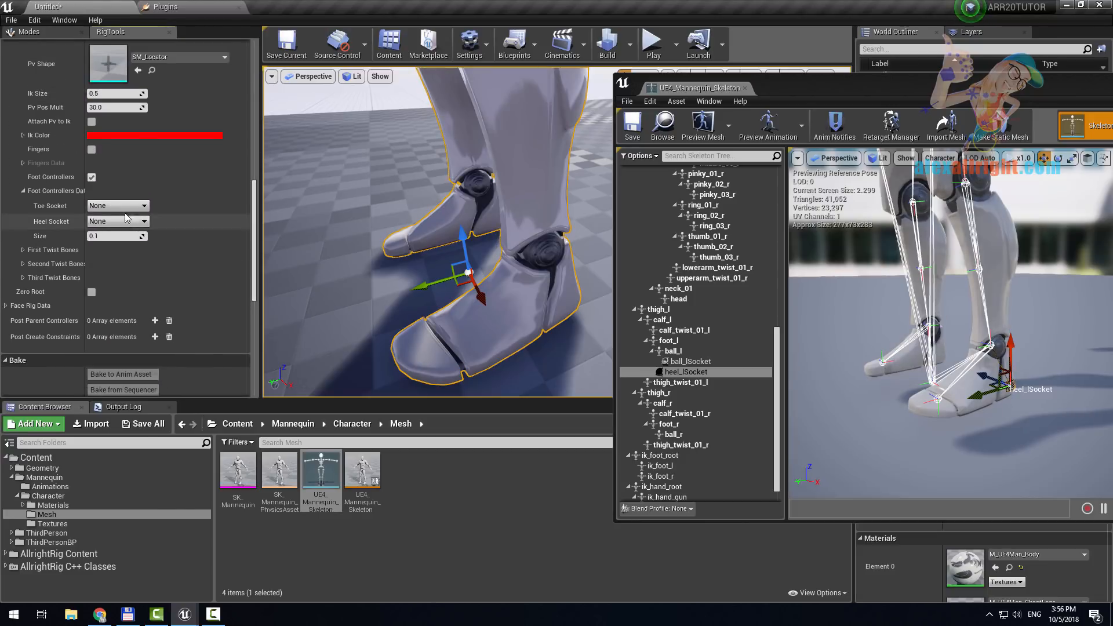
left_click(117, 207)
type("to")
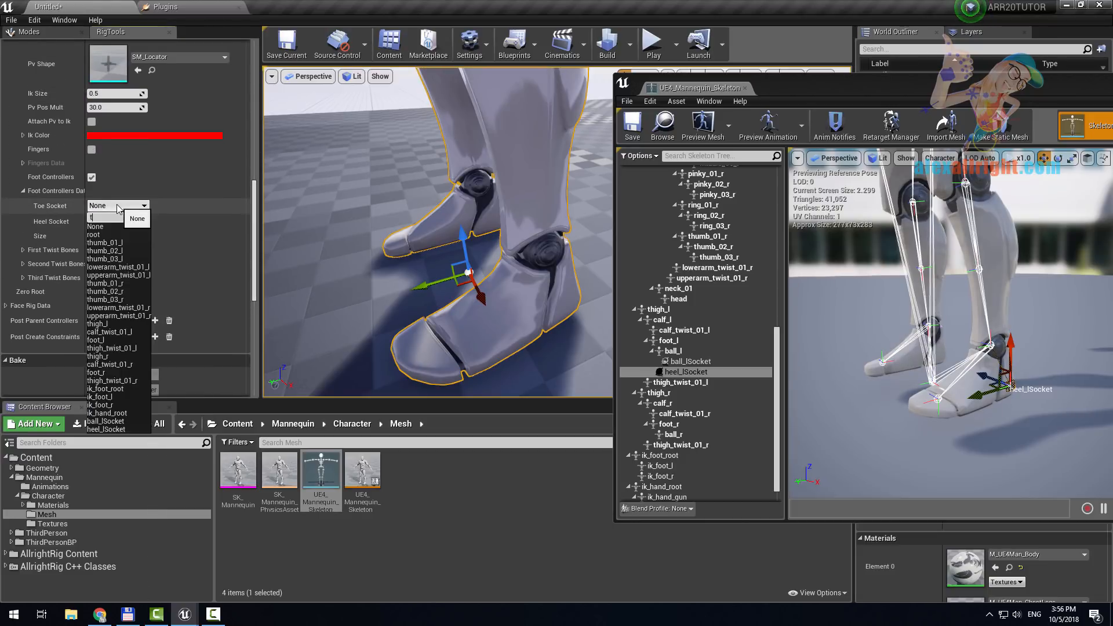
key("BackSpace")
key("BackSpace")
key("BackSpace")
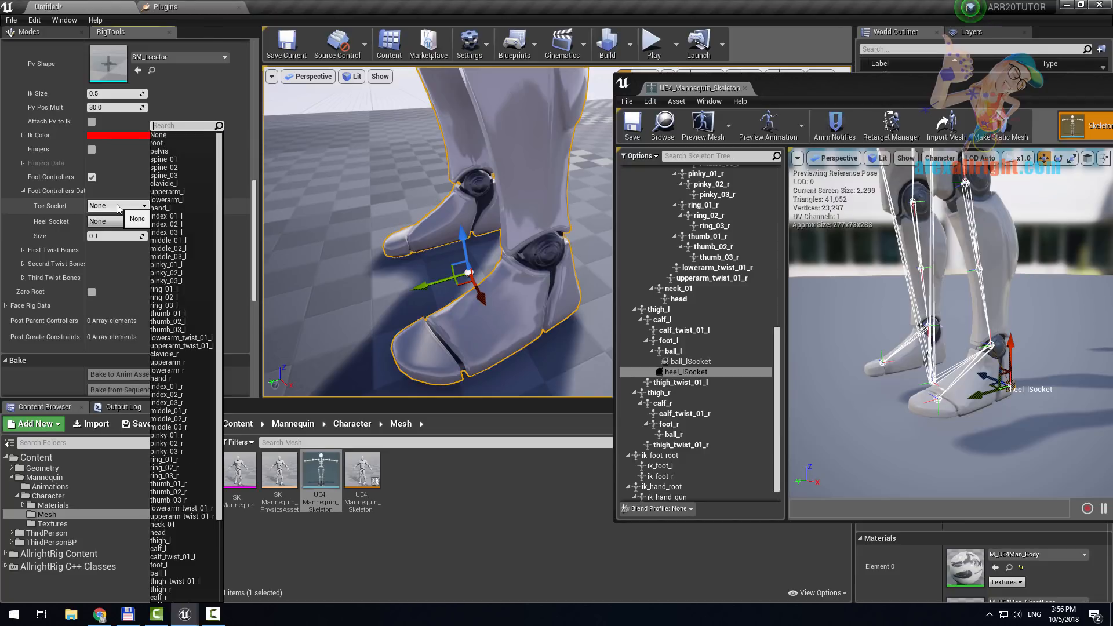
type("bal")
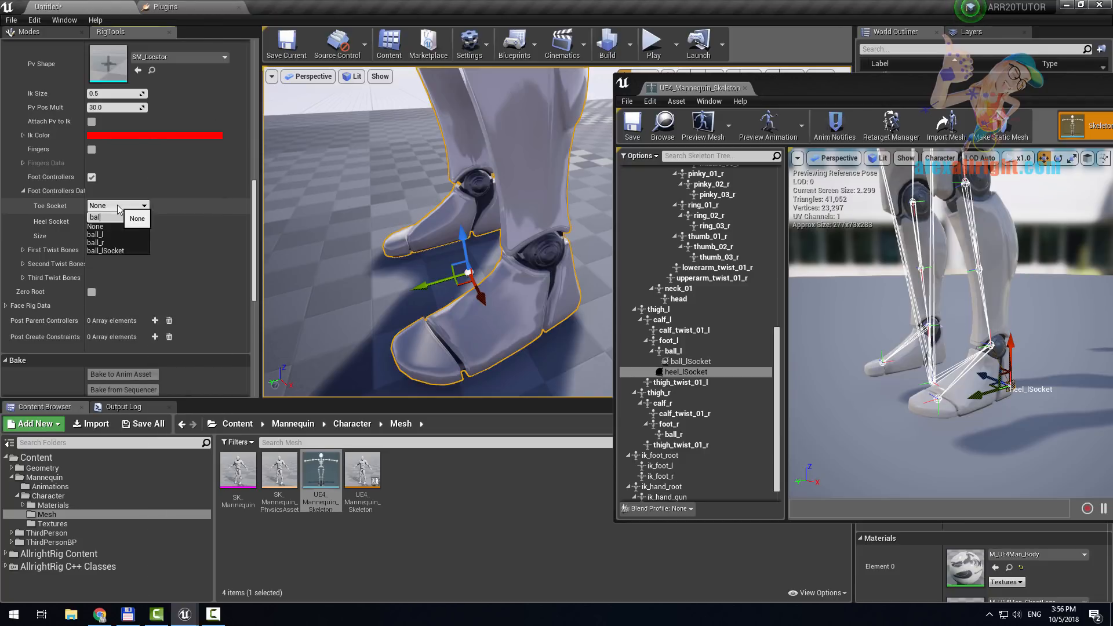
left_click(108, 250)
left_click(114, 224)
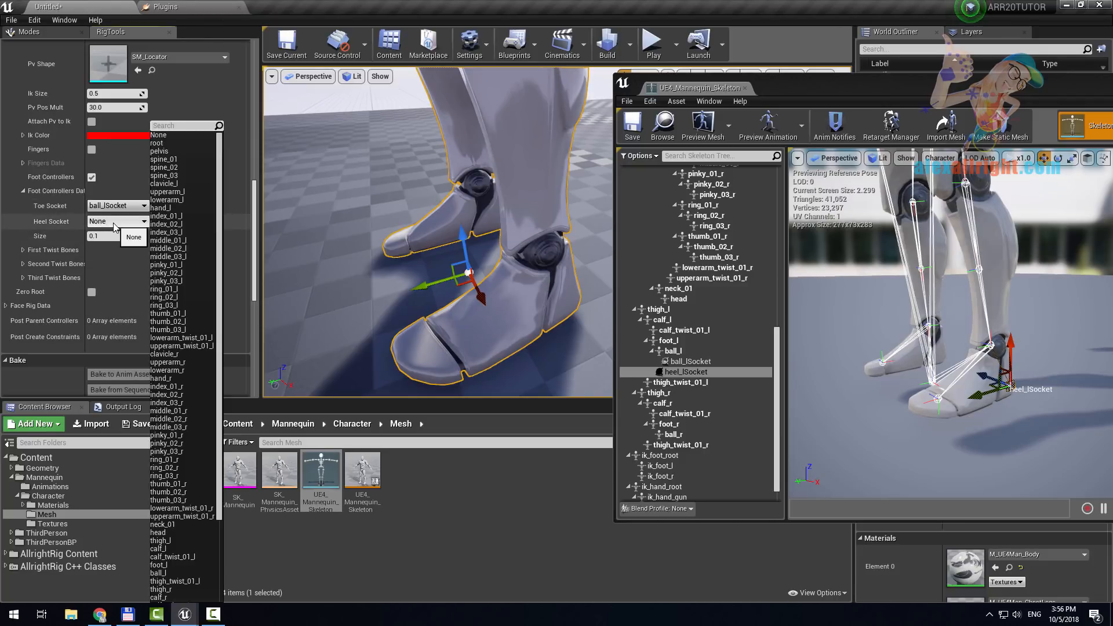
type("he")
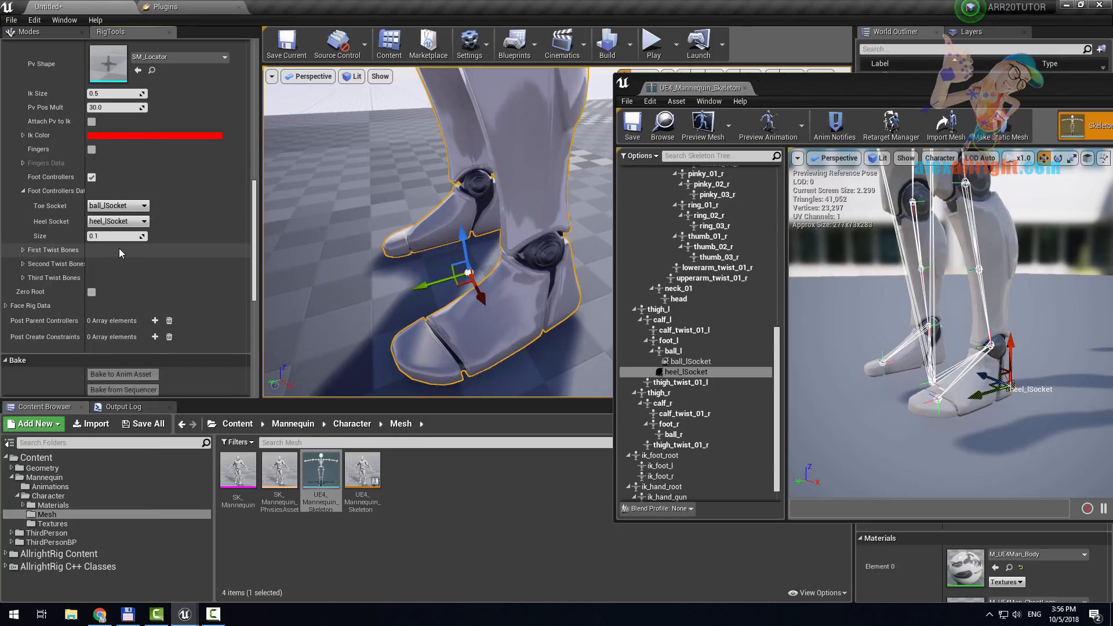
left_click(119, 249)
- Rebuild the rig and select the left toe controller with the rotate tool active
scroll(255, 248, "up", 10)
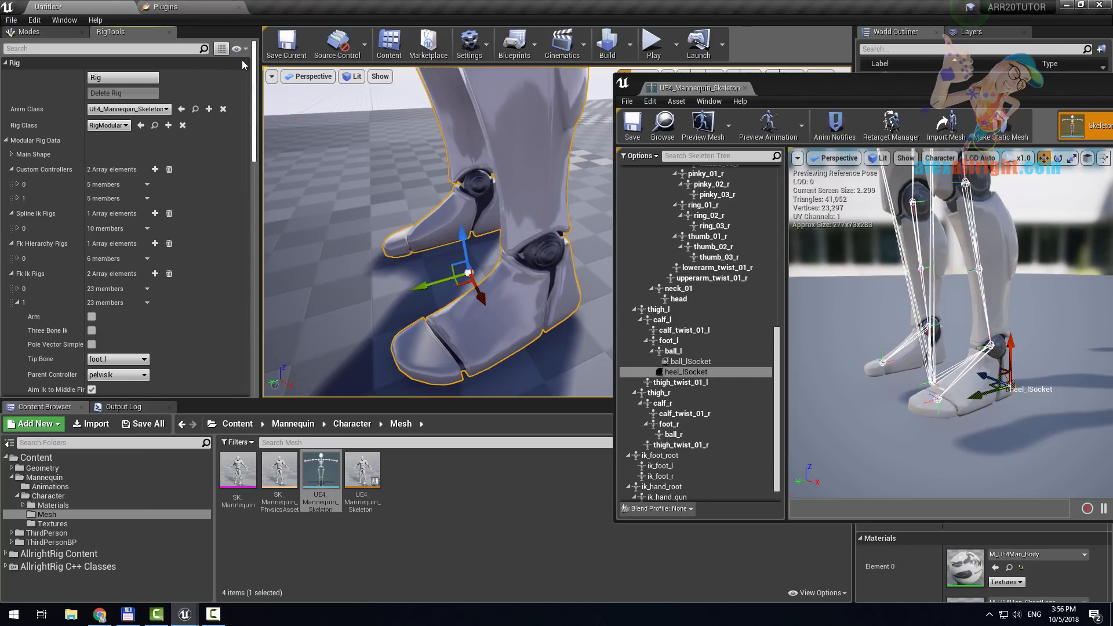
left_click(144, 81)
mouse_move(444, 231)
right_mouse_down()
mouse_move(416, 249)
mouse_move(458, 232)
mouse_move(443, 232)
right_mouse_up()
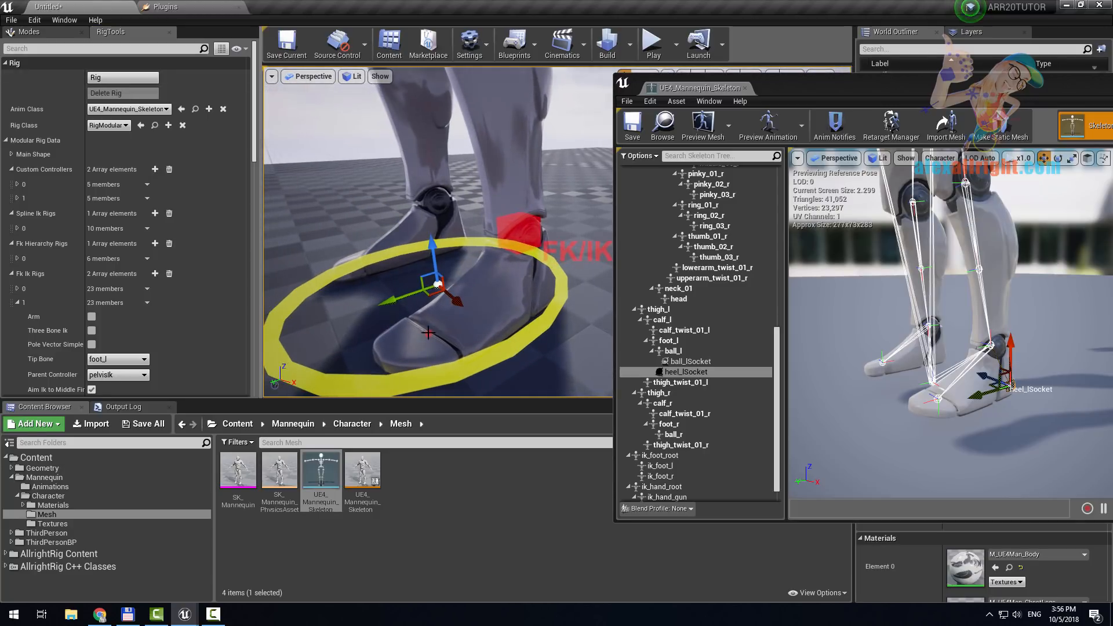
left_click(428, 333)
key("e")
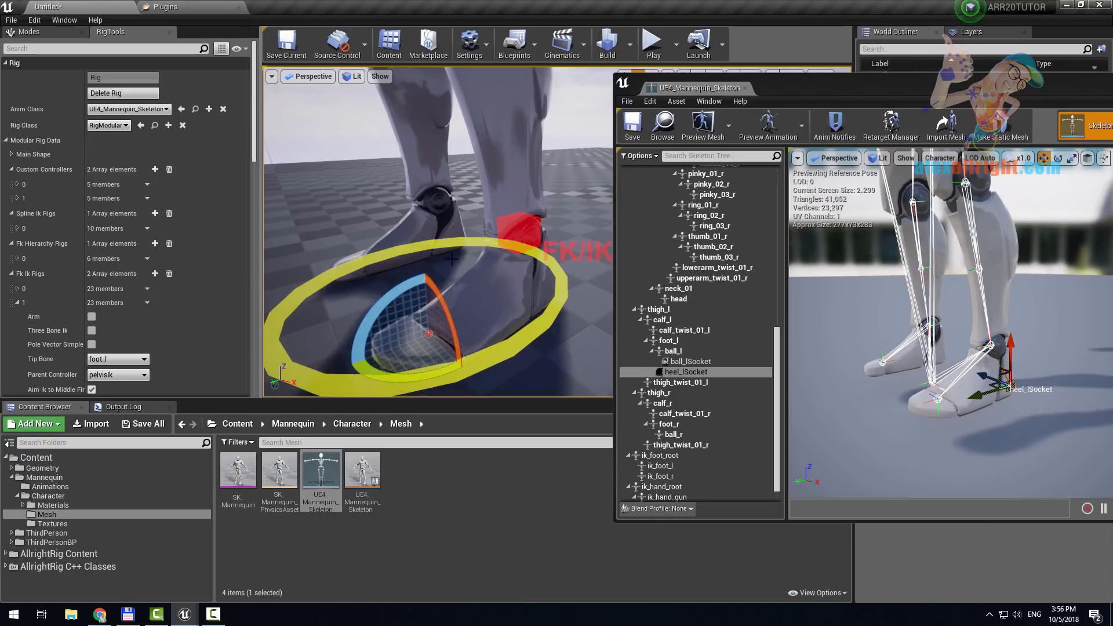
mouse_move(452, 258)
right_mouse_down()
mouse_move(481, 259)
mouse_move(452, 259)
right_mouse_up()
- Select the foot_lFkIk controller and test Foot Roll at about -17, Toe Roll at about 37, Heel Twist and Toe Twist at about -20.6
left_click_drag(887, 202, 365, 331)
left_click(583, 246)
key("f")
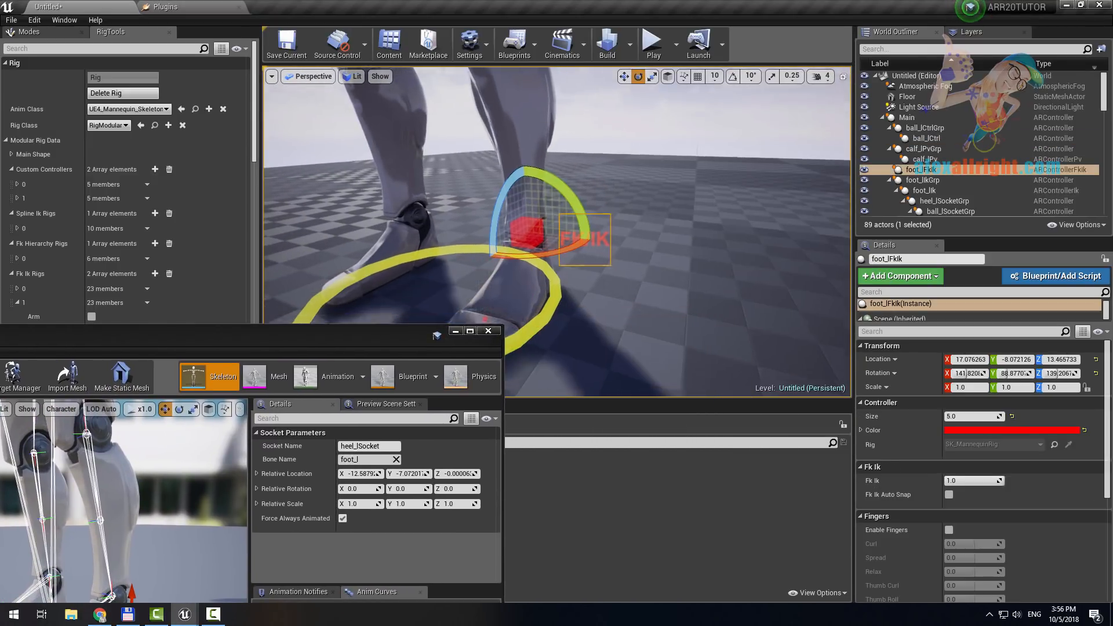
scroll(952, 489, "down", 6)
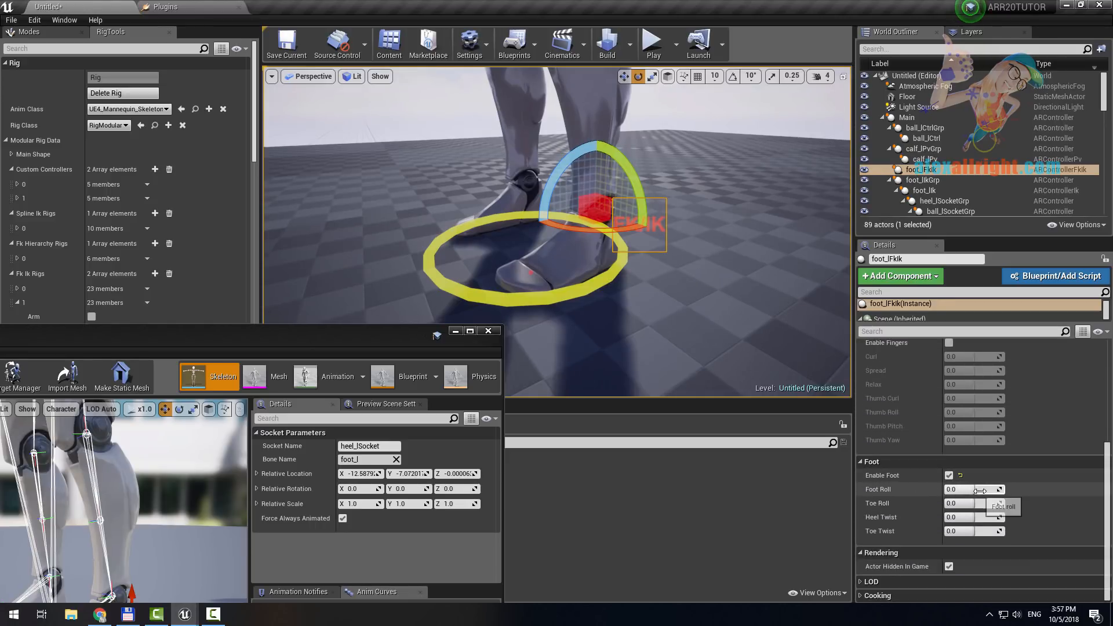
left_click_drag(981, 491, 971, 531)
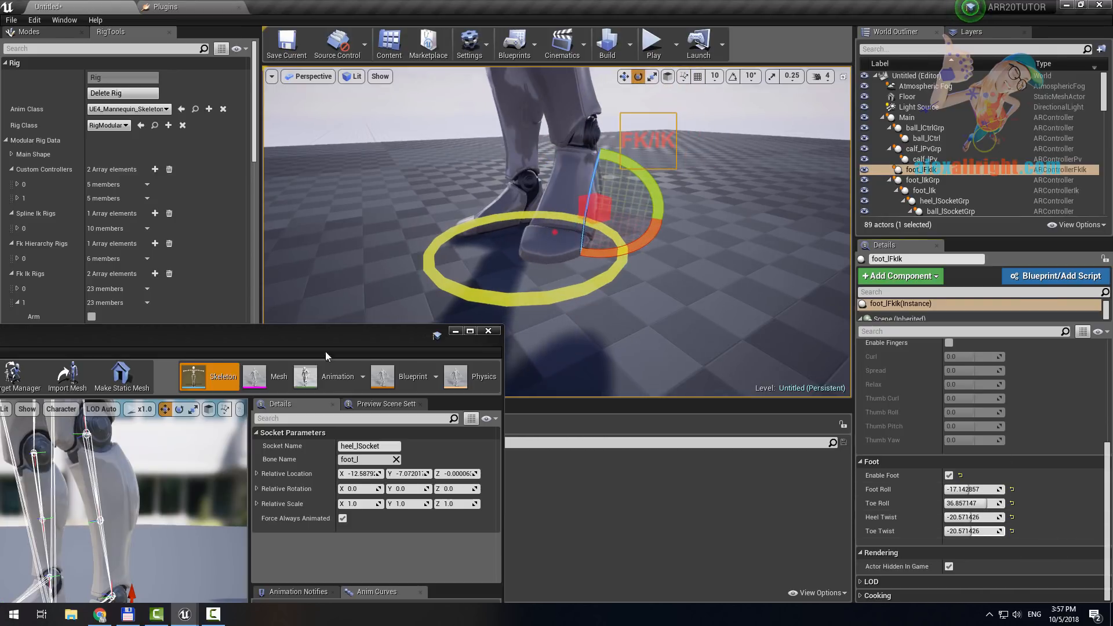
left_click_drag(168, 340, 862, 262)
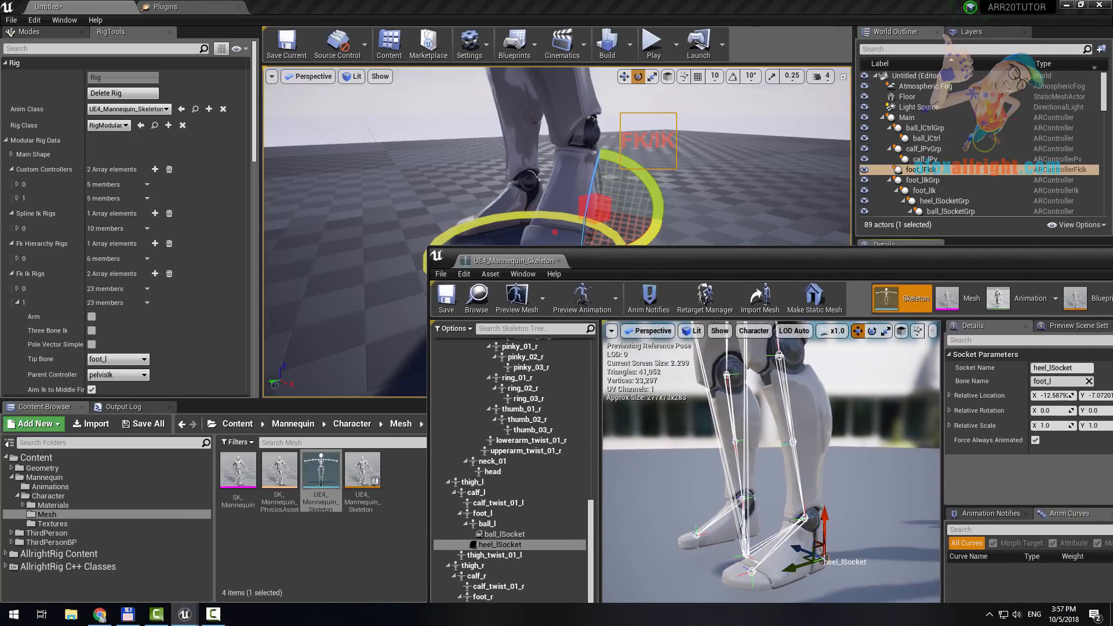
- Delete the current rig and add two elements to the left leg's First Twist Bones
left_click_drag(777, 357, 809, 427, "alt")
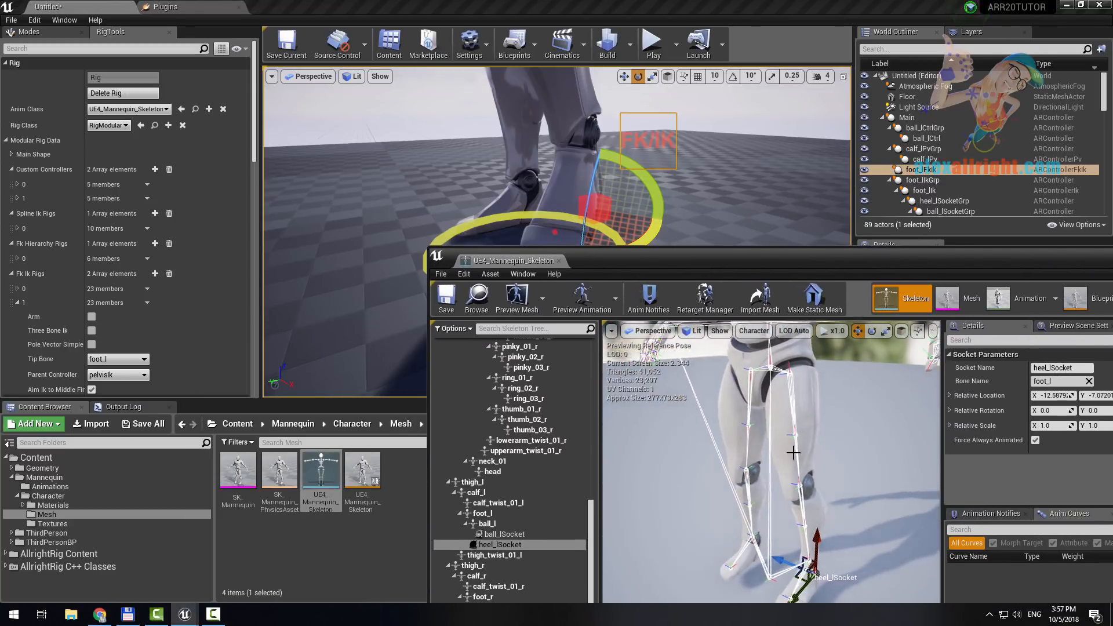
left_click(116, 92)
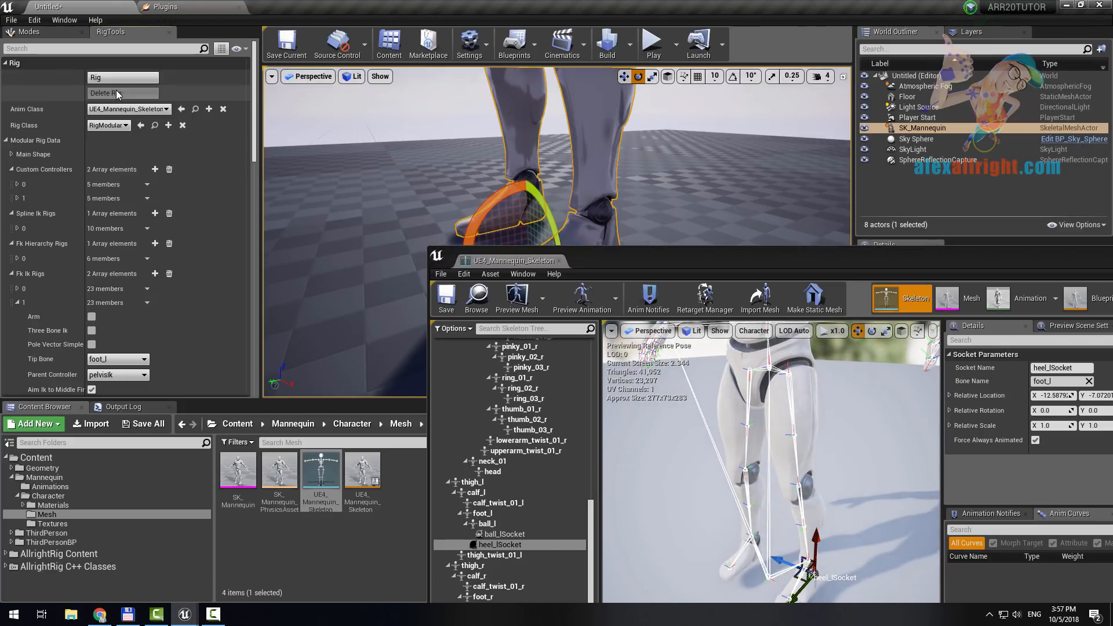
left_click_drag(255, 131, 257, 265)
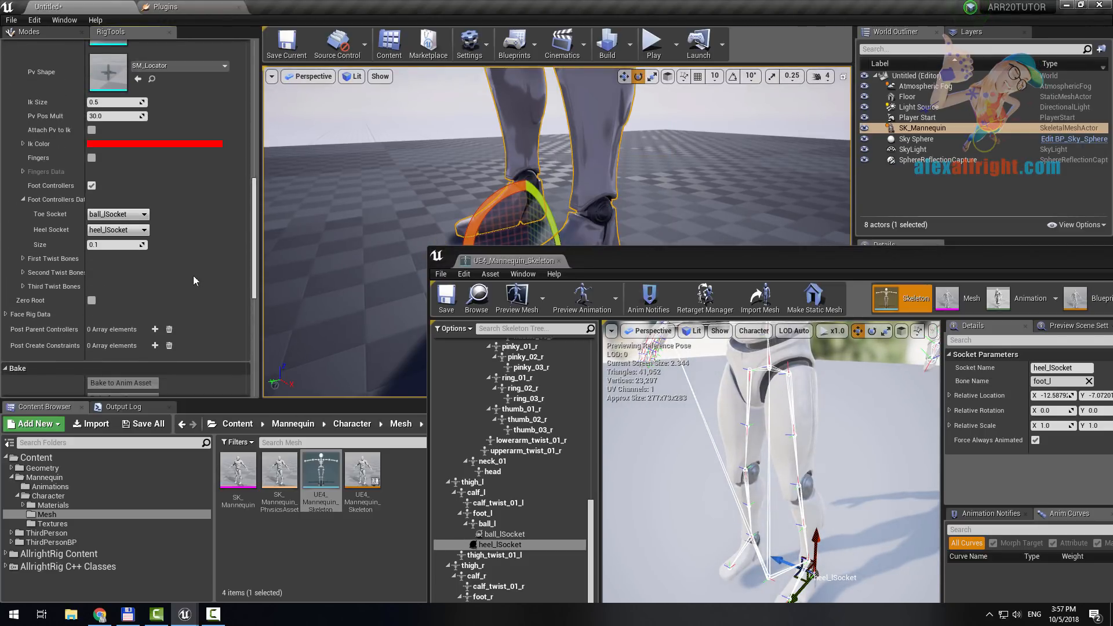
left_click(24, 259)
left_click(155, 274)
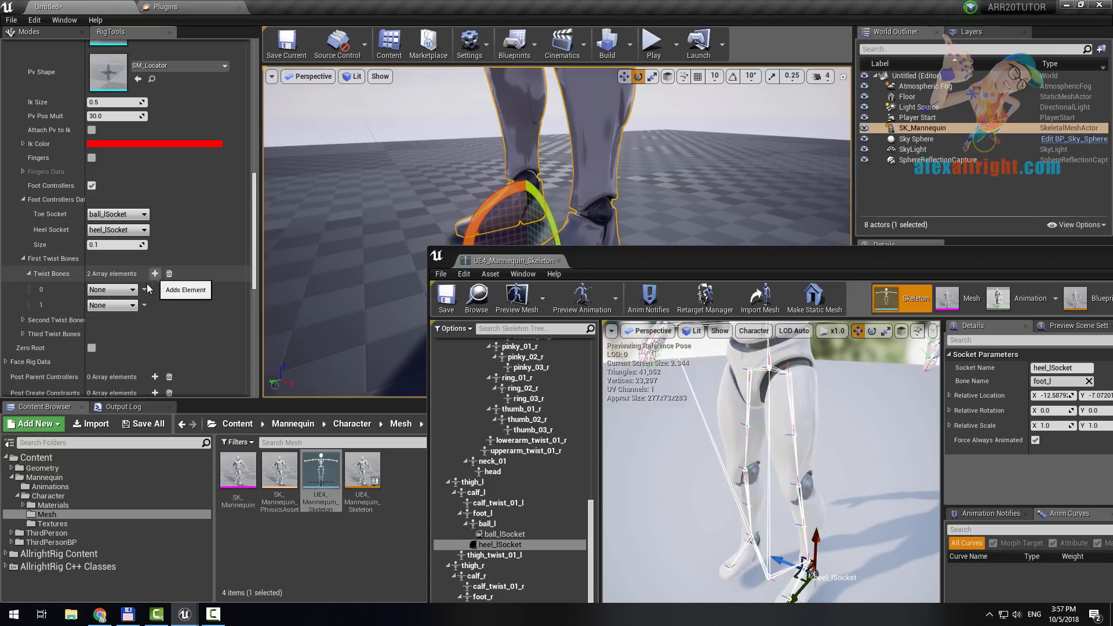
left_click(155, 274)
- Test rotating thigh_twist_01_l in the skeleton preview and undo the rotation
left_click_drag(707, 260, 797, 196)
left_click_drag(797, 158, 818, 110)
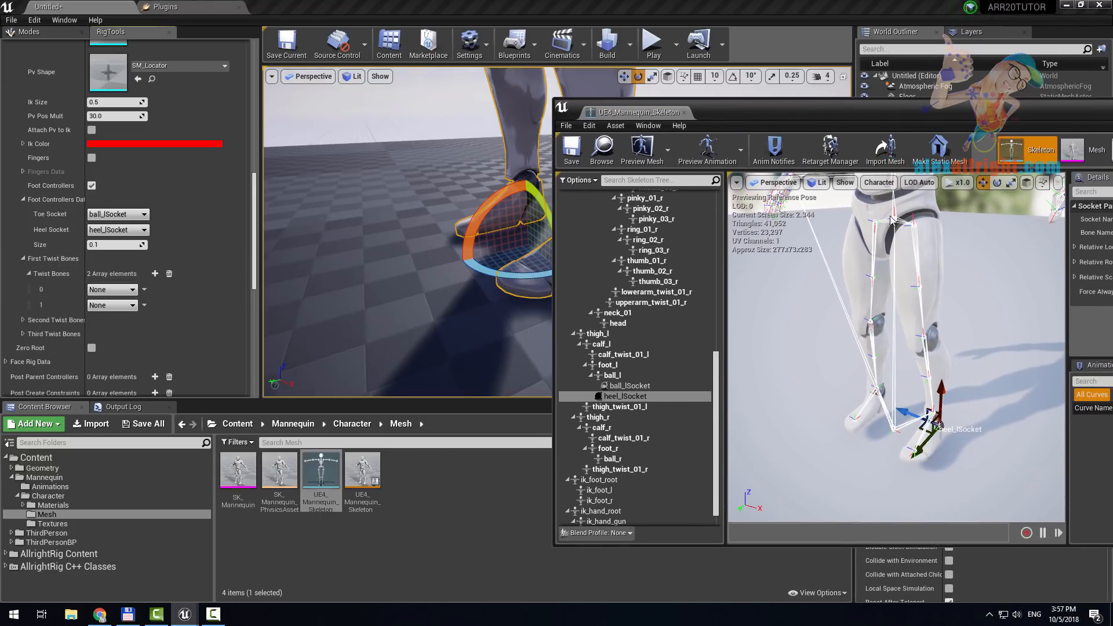
right_click_drag(896, 359, 881, 300)
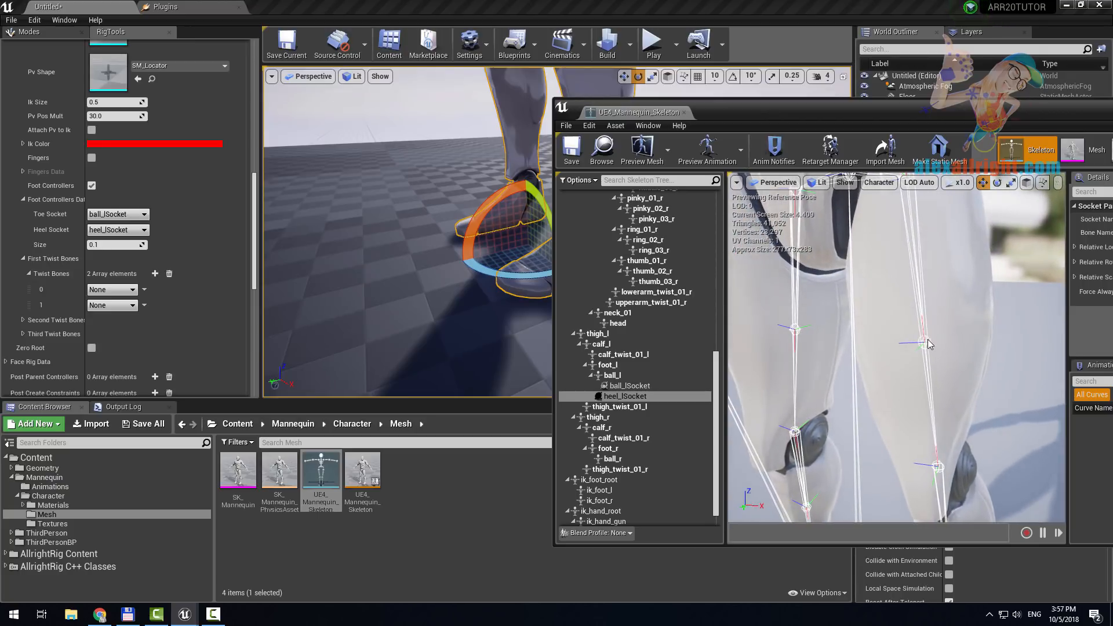
left_click(926, 342)
right_click_drag(974, 331, 974, 314)
key("e")
left_click_drag(900, 372, 830, 376)
key("ctrl+z")
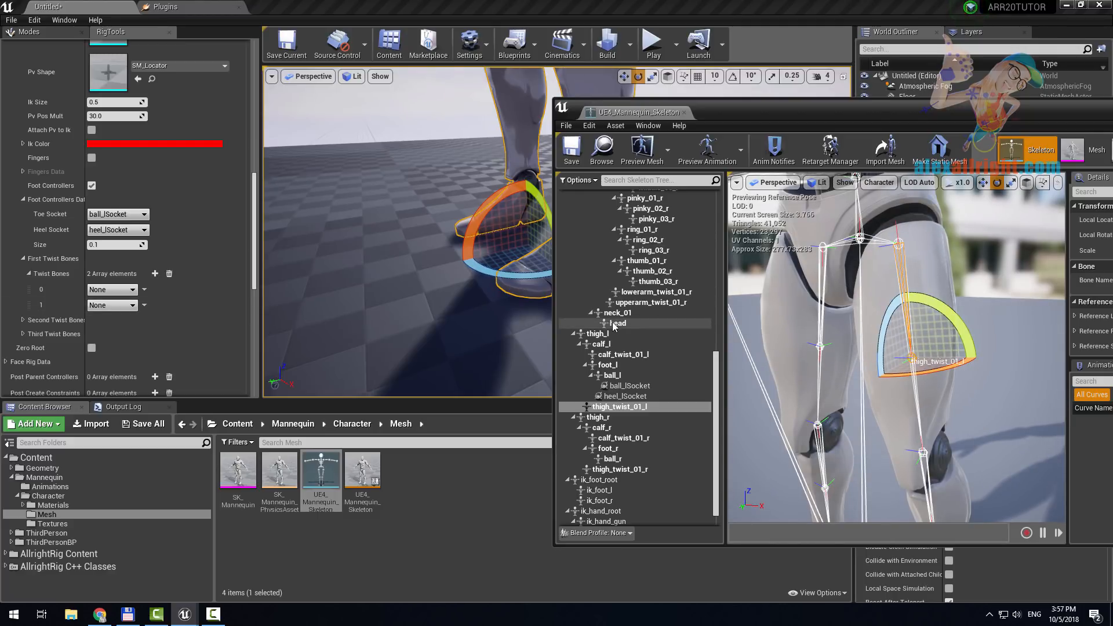
- Set the First Twist Bones elements 0 and 1 to thigh_twist_01_l and thigh_l, checking thigh_l's rotation in the skeleton preview
left_click(112, 290)
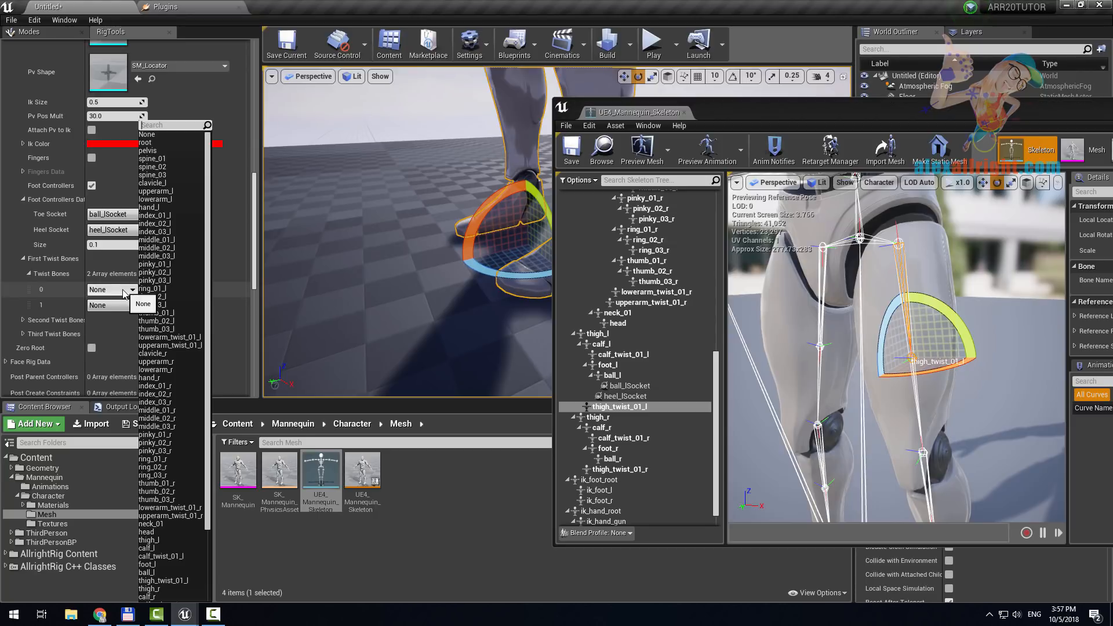
type("thi")
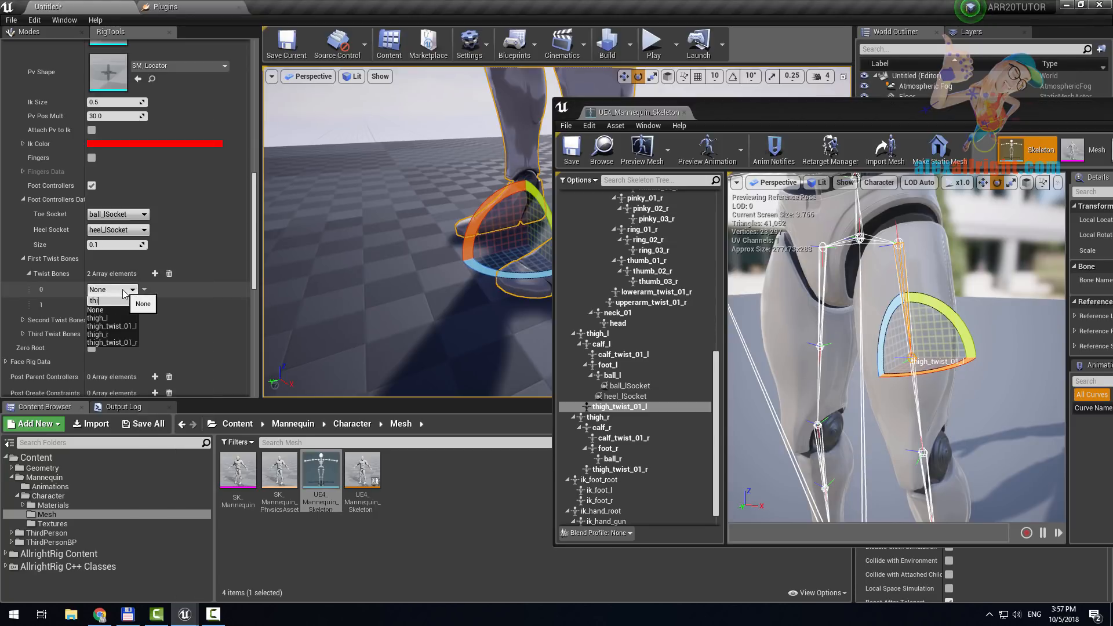
left_click(113, 326)
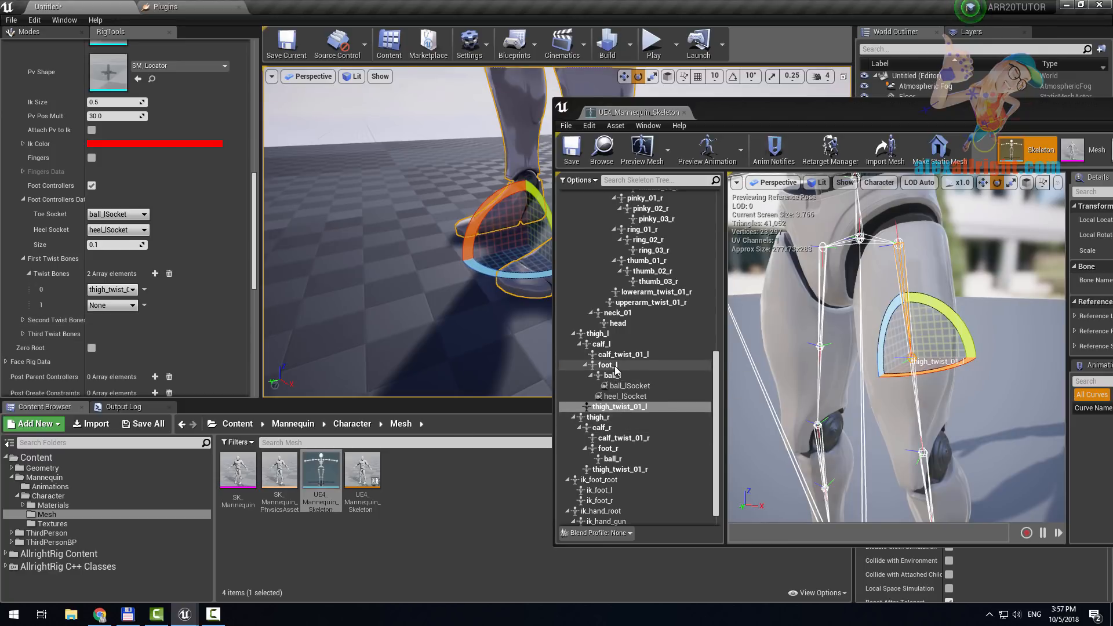
left_click(603, 344)
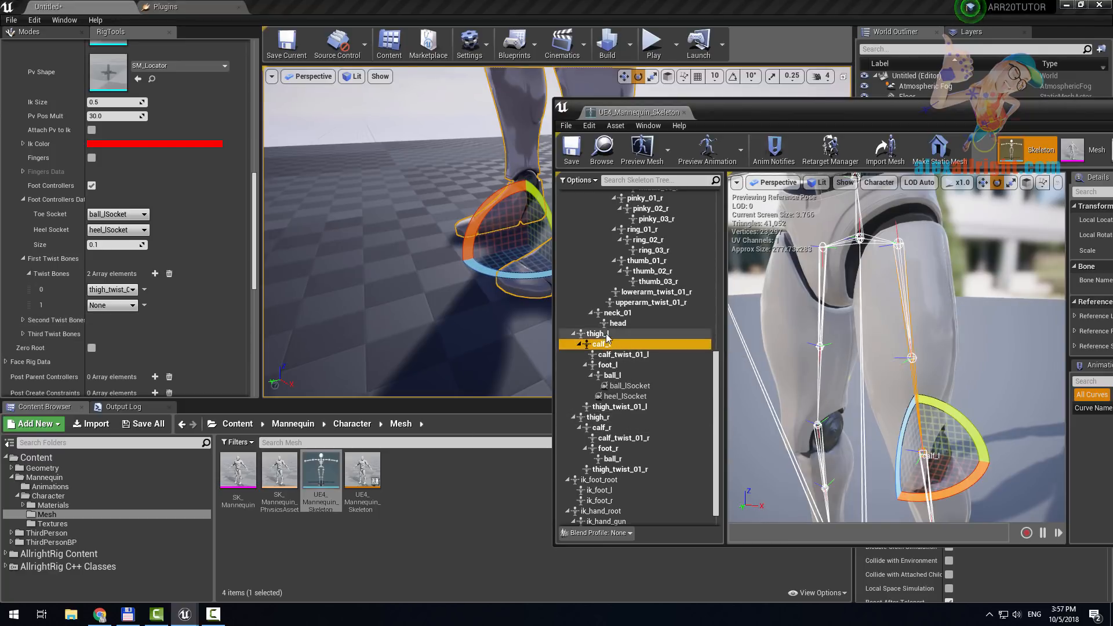
left_click(604, 334)
left_click_drag(857, 255, 823, 257)
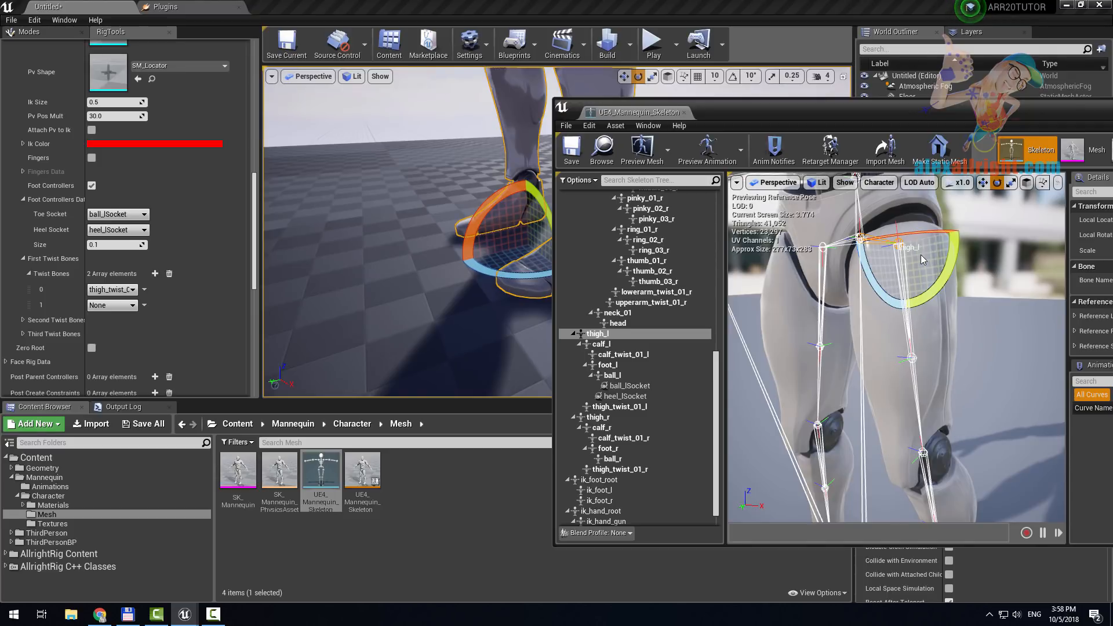
left_click(109, 305)
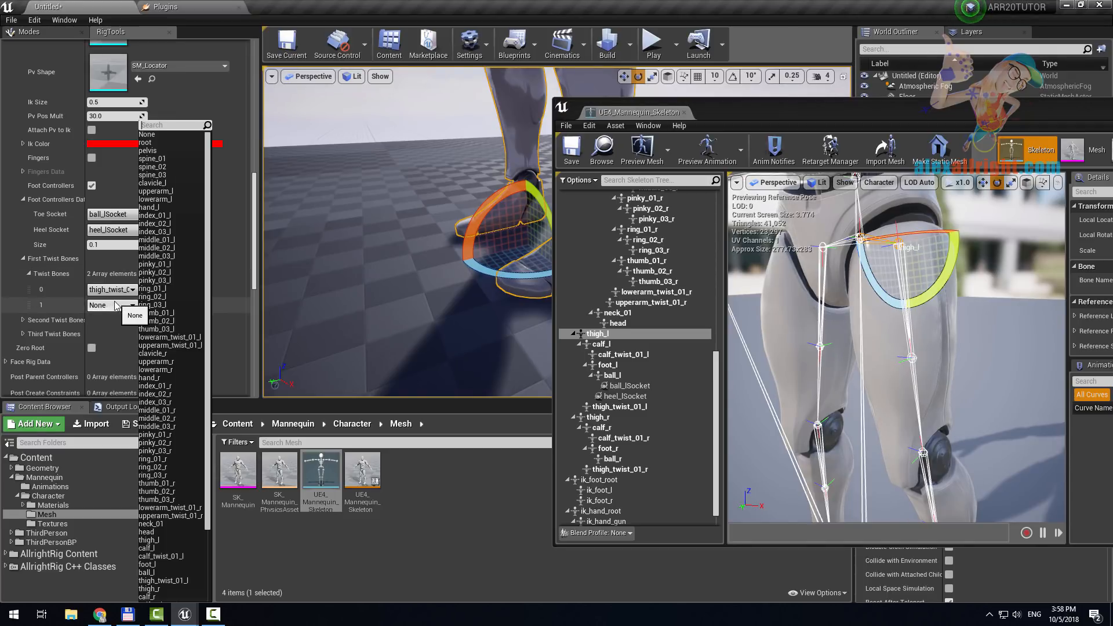
type("thi")
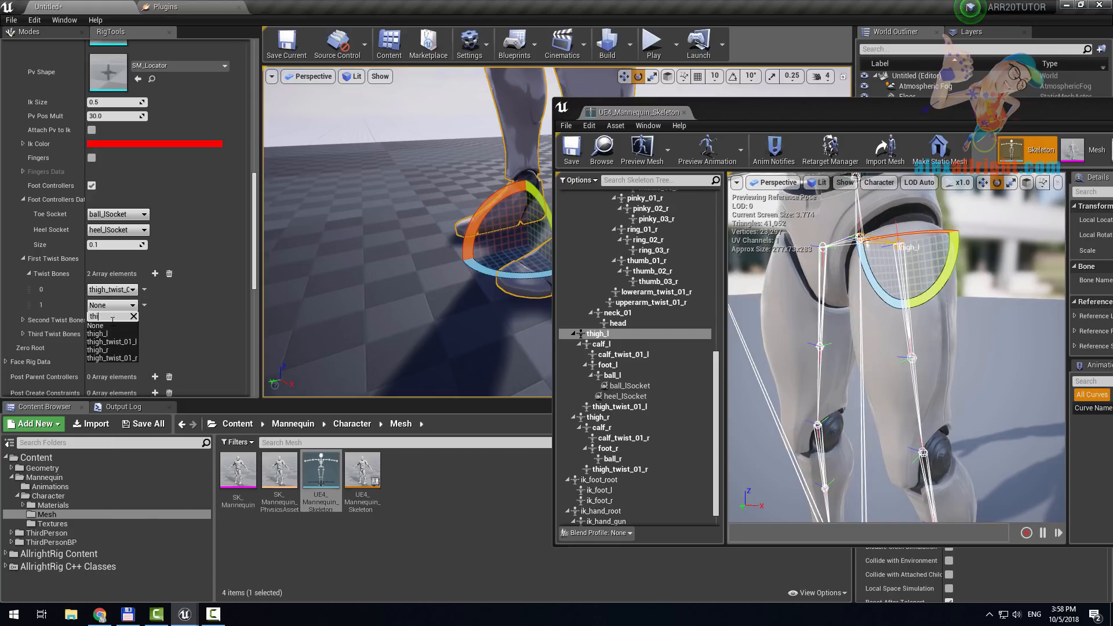
left_click(105, 335)
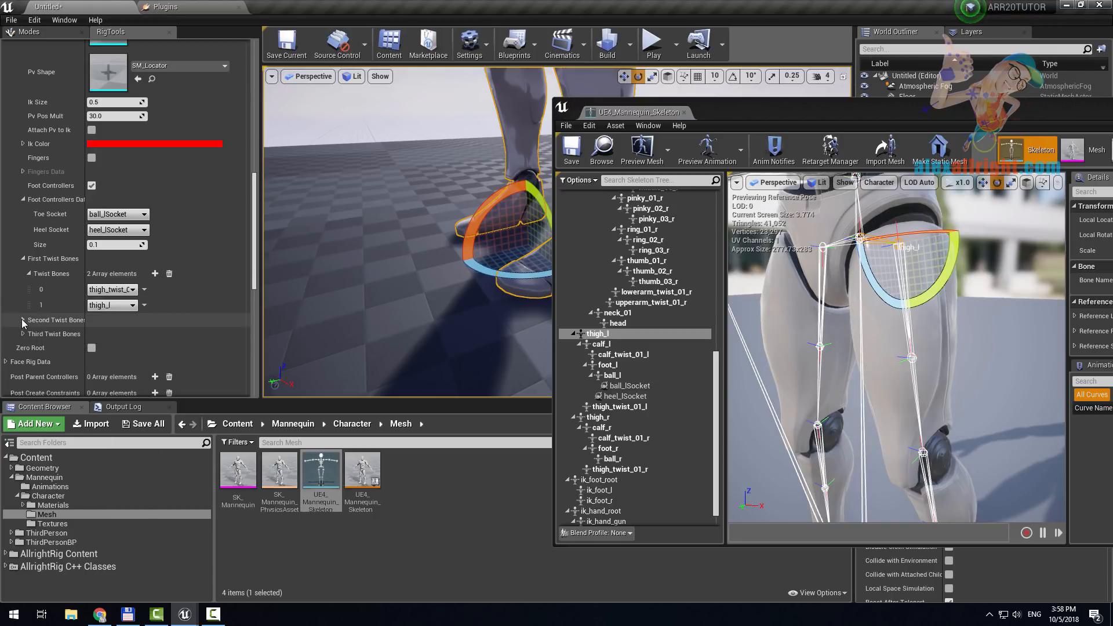
- Add two elements to the left leg's Second Twist Bones
scroll(52, 326, "down", 2)
left_click(154, 298)
left_click(155, 298)
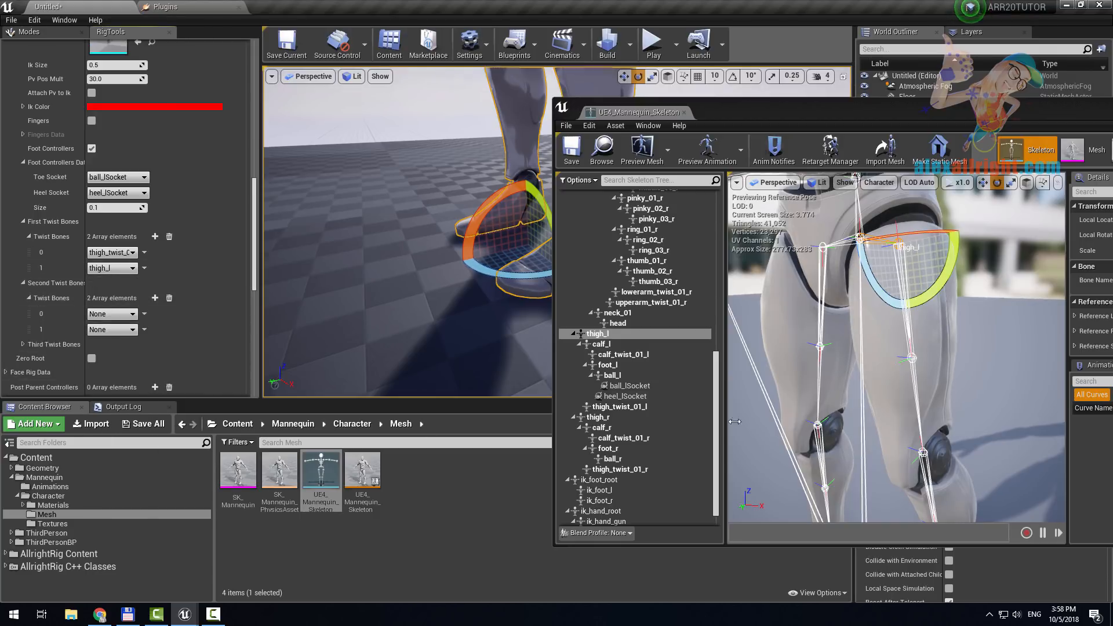
- Examine how calf_twist_01_l rotates in the skeleton preview and compare it with calf_l
left_click_drag(907, 476, 908, 383, "alt")
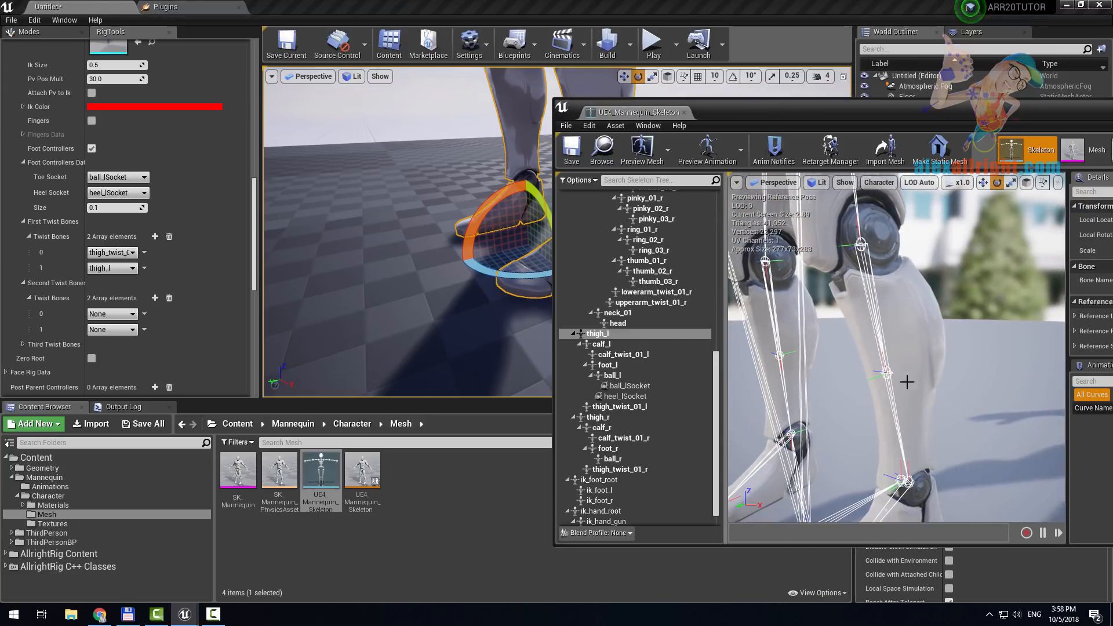
left_click(896, 406)
left_click(884, 374)
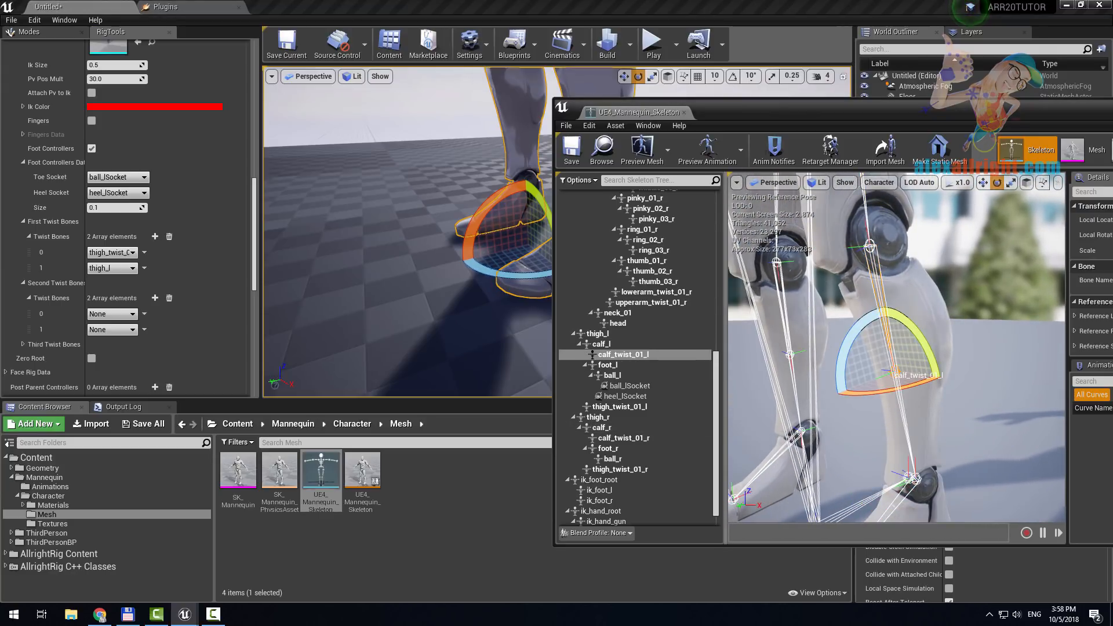
mouse_move(897, 385)
left_mouse_down()
mouse_move(888, 393)
mouse_move(904, 381)
left_mouse_up()
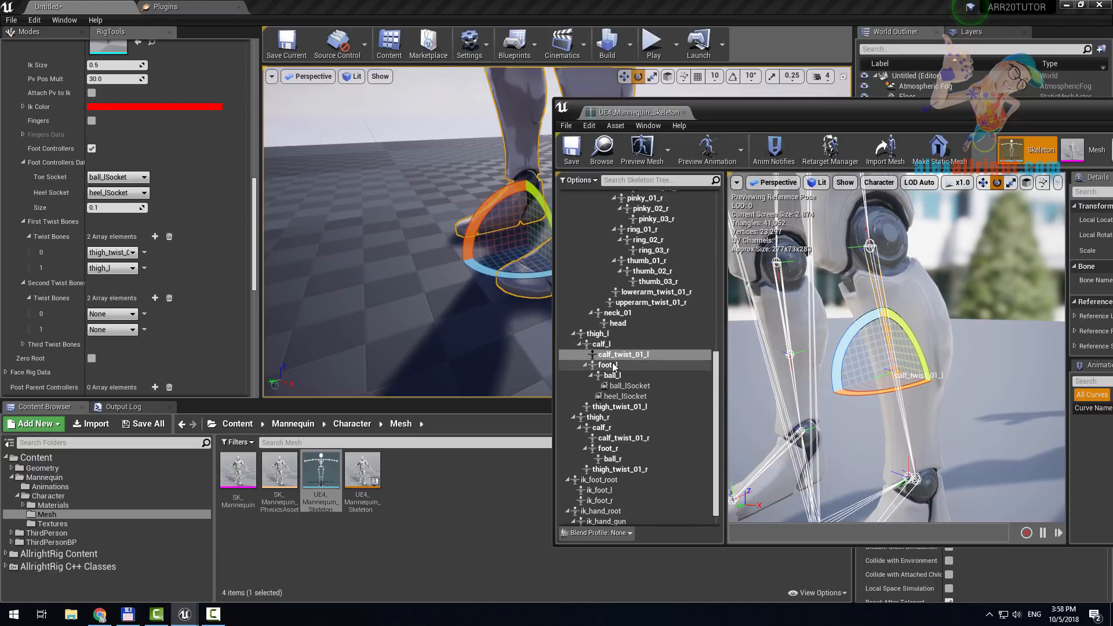
left_click(602, 344)
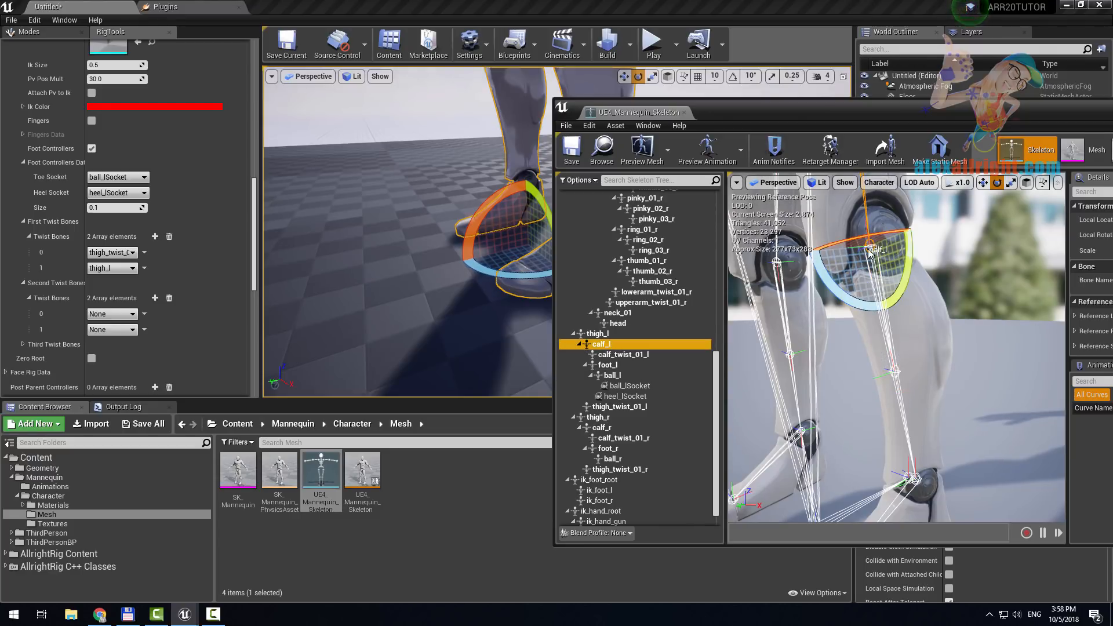
- Set the Second Twist Bones elements 0 and 1 to calf_l and calf_twist_01_l
left_click(107, 314)
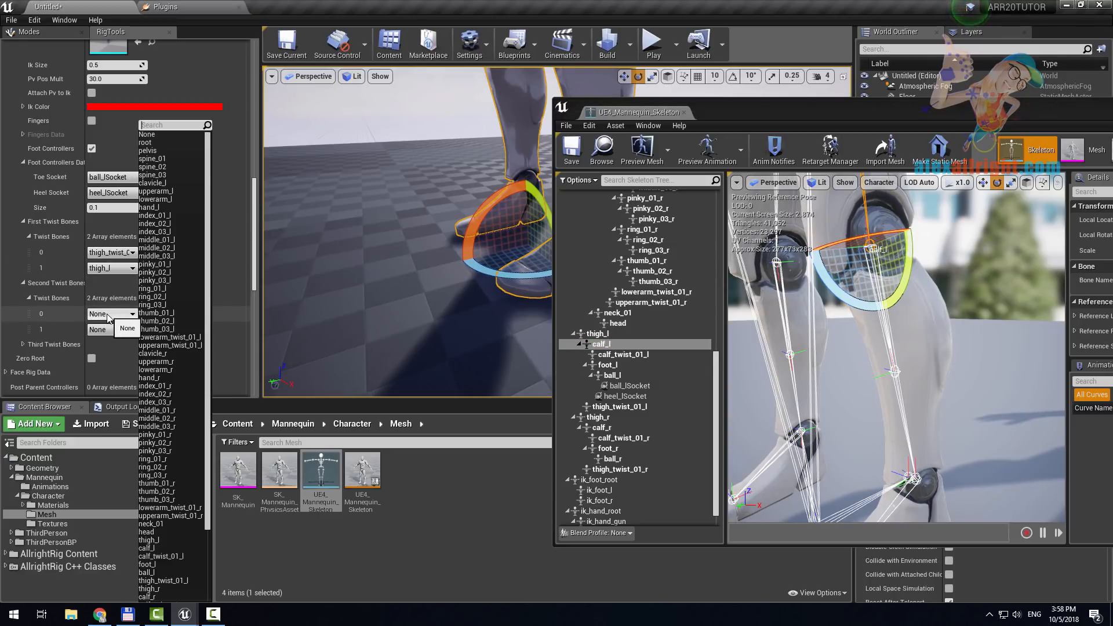
type("calf")
left_click(112, 342)
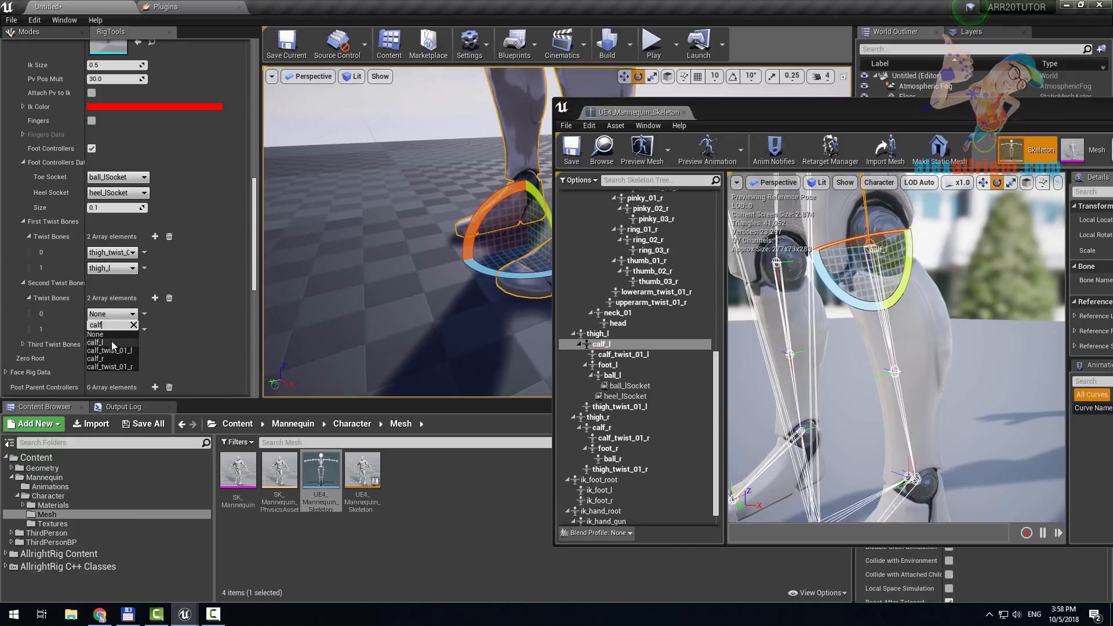
left_click(116, 330)
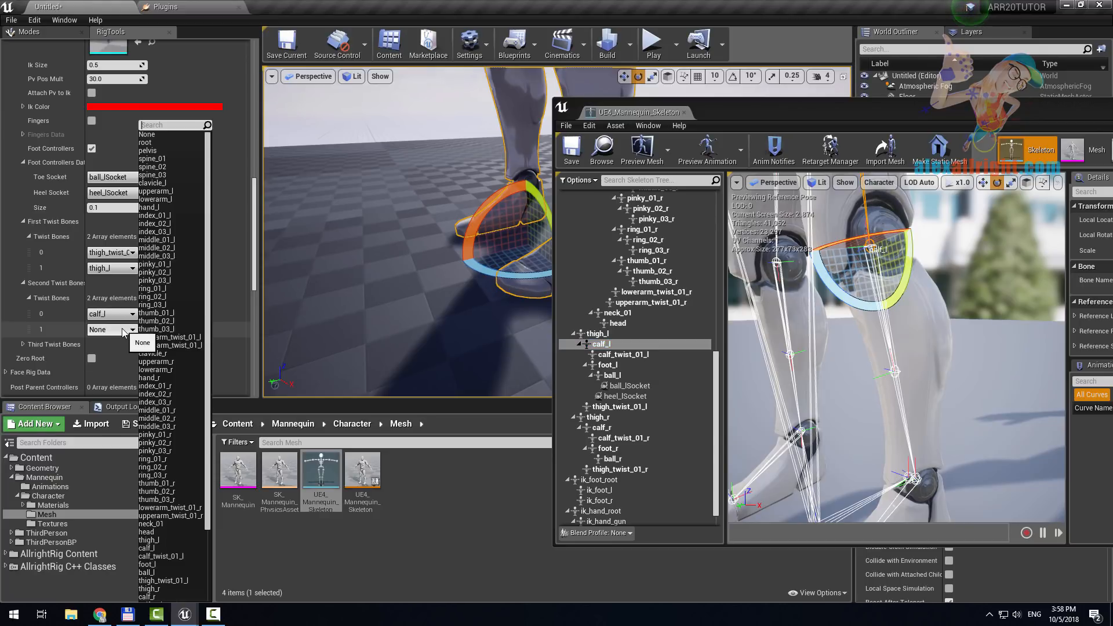
type("calf")
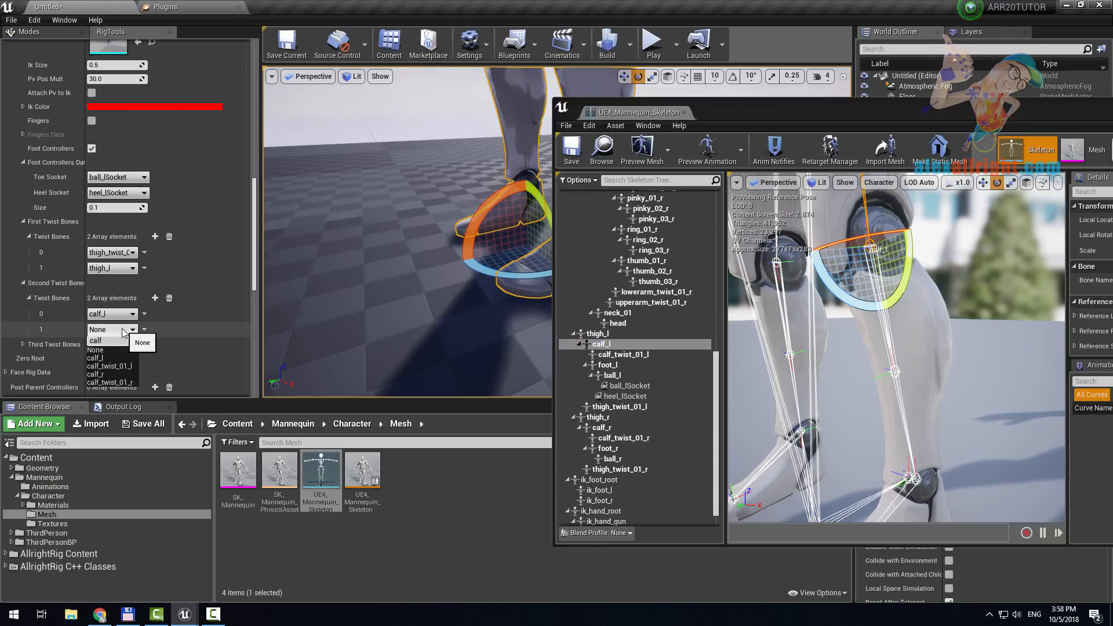
left_click(123, 366)
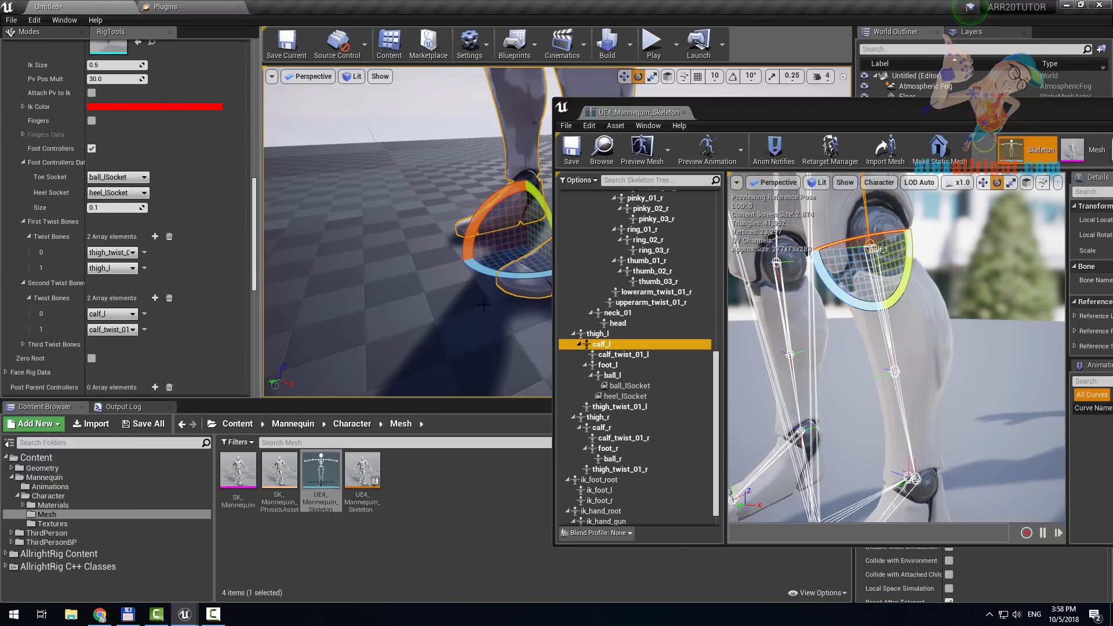
- Build the rig with the new twist bones and move the skeleton editor window clear of the viewport
mouse_move(369, 234)
right_mouse_down()
mouse_move(406, 267)
mouse_move(377, 226)
mouse_move(369, 234)
right_mouse_up()
key("s")
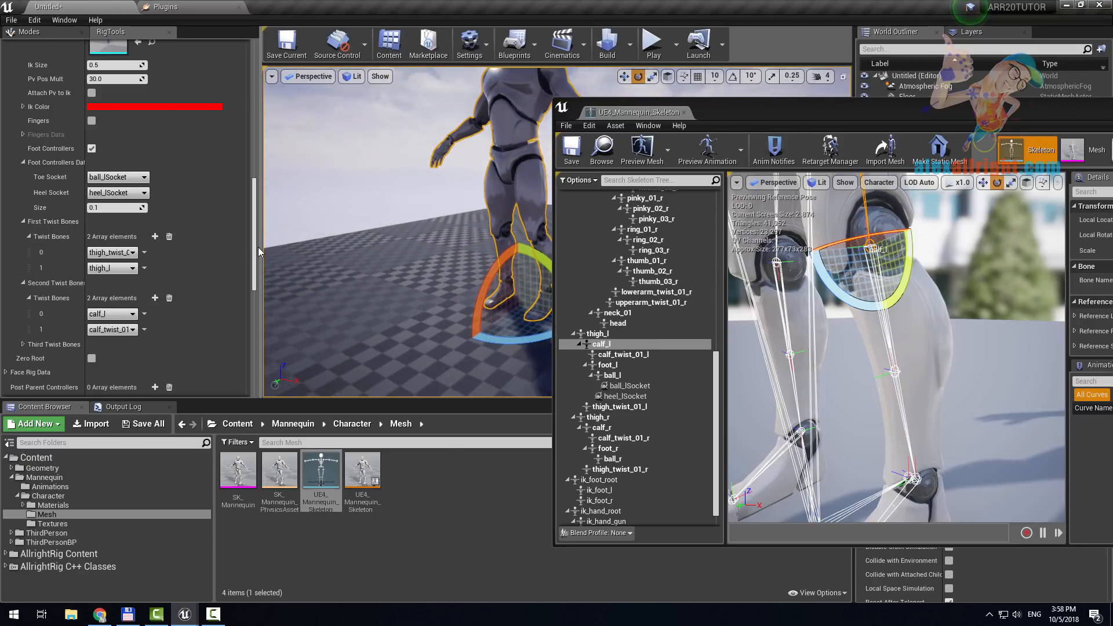
left_click_drag(256, 240, 200, 84)
left_click(133, 81)
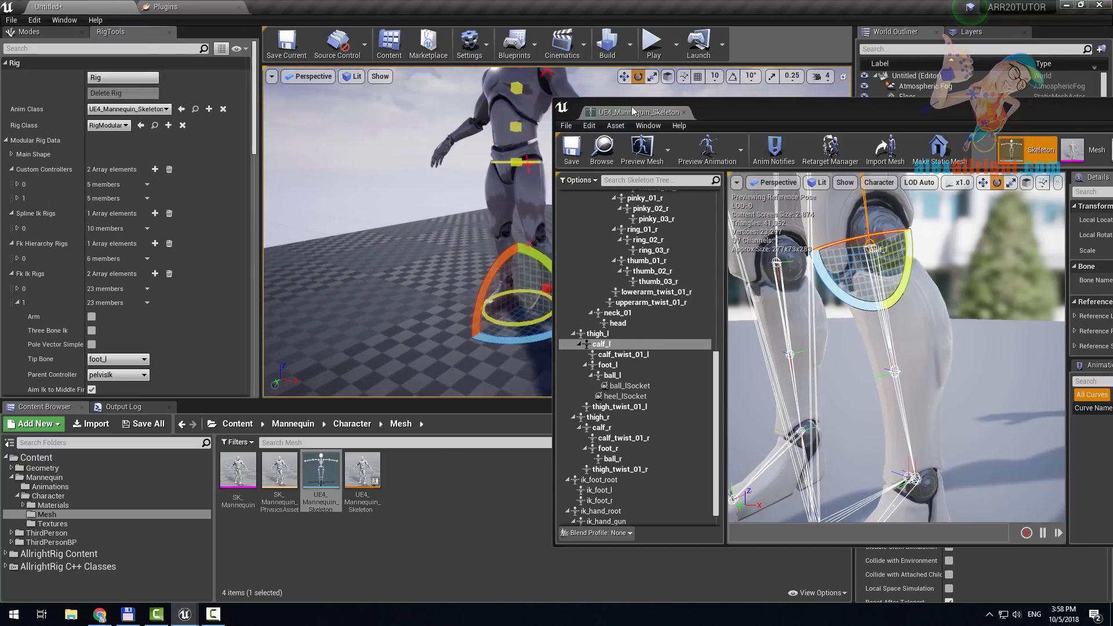
left_click_drag(761, 115, 885, 131)
- Select the left foot's Ik controller and test raising and rotating it to check the leg twist
right_click_drag(557, 192, 550, 276)
key("w")
key("d")
left_click(550, 299)
key("w")
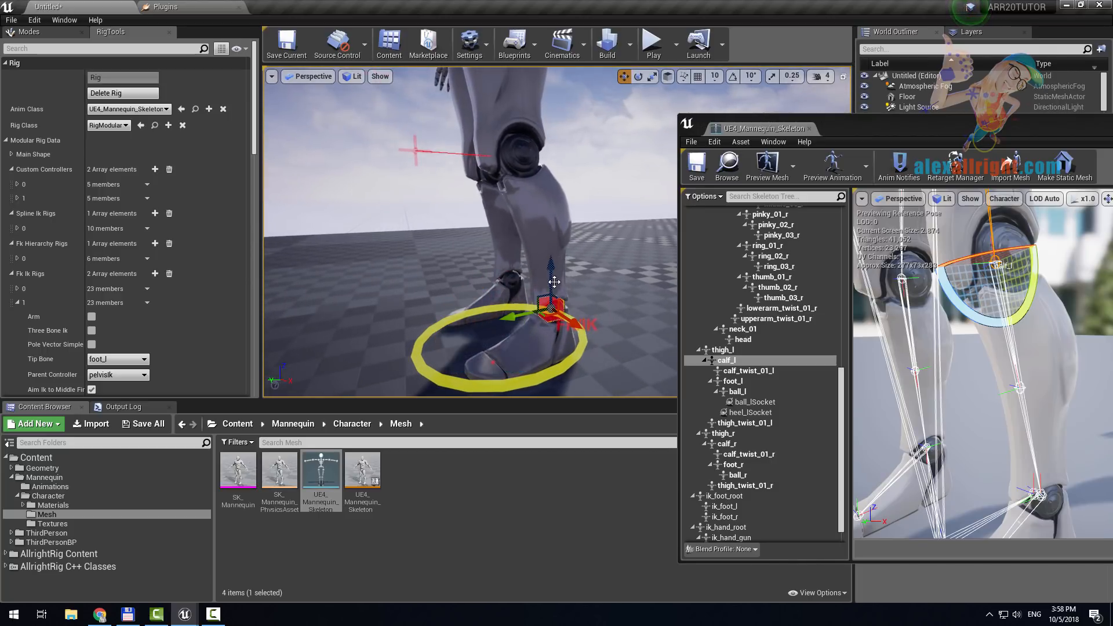
mouse_move(553, 272)
left_mouse_down()
mouse_move(551, 240)
mouse_move(550, 260)
left_mouse_up()
key("e")
mouse_move(547, 322)
left_mouse_down()
mouse_move(583, 319)
mouse_move(517, 331)
mouse_move(549, 322)
left_mouse_up()
- Test rotating the red controller at the left hip
right_click_drag(548, 322, 476, 226)
left_click(476, 226)
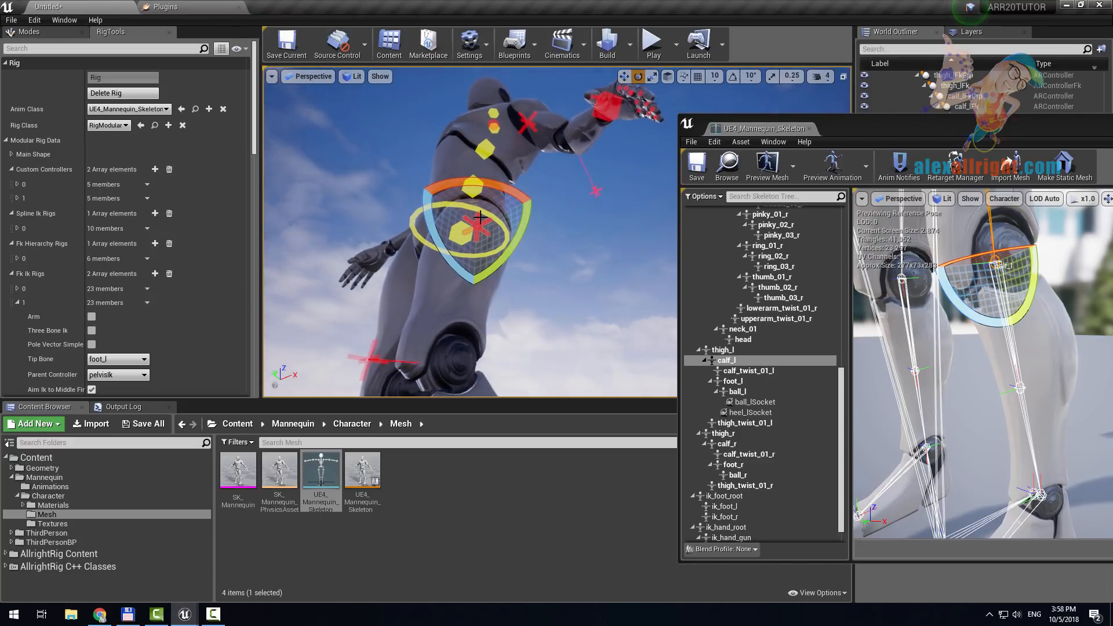
left_click_drag(498, 192, 587, 262)
right_click_drag(587, 262, 587, 354)
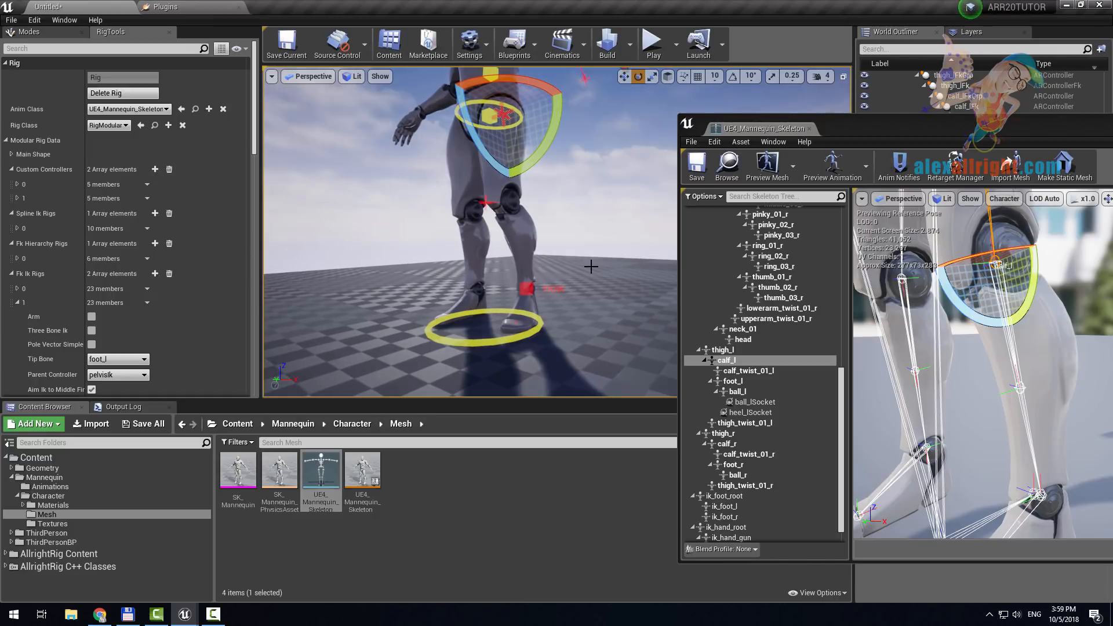
- Delete and rebuild the rig to reset the pose, and move the skeleton editor window off the Details area
left_click(123, 93)
right_click_drag(499, 131, 525, 104)
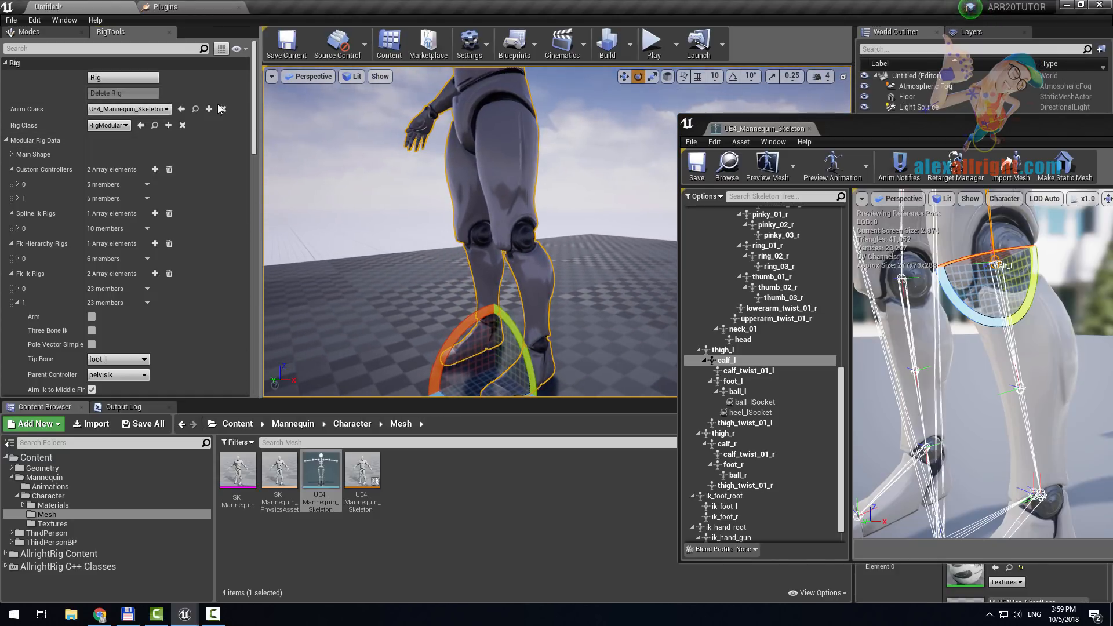
left_click(123, 77)
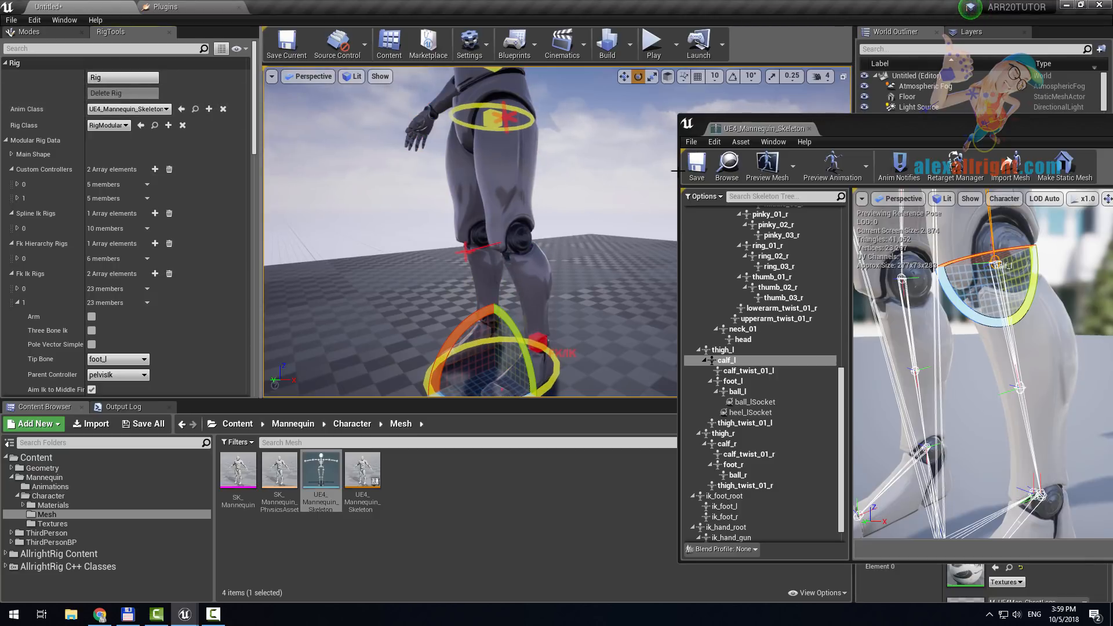
left_click_drag(876, 132, 251, 200)
- Select the foot_lIk controller and disable Allow Stretching
left_click(538, 342)
mouse_move(538, 343)
right_mouse_down()
mouse_move(537, 371)
mouse_move(510, 371)
mouse_move(528, 330)
right_mouse_up()
right_click_drag(765, 341, 740, 341)
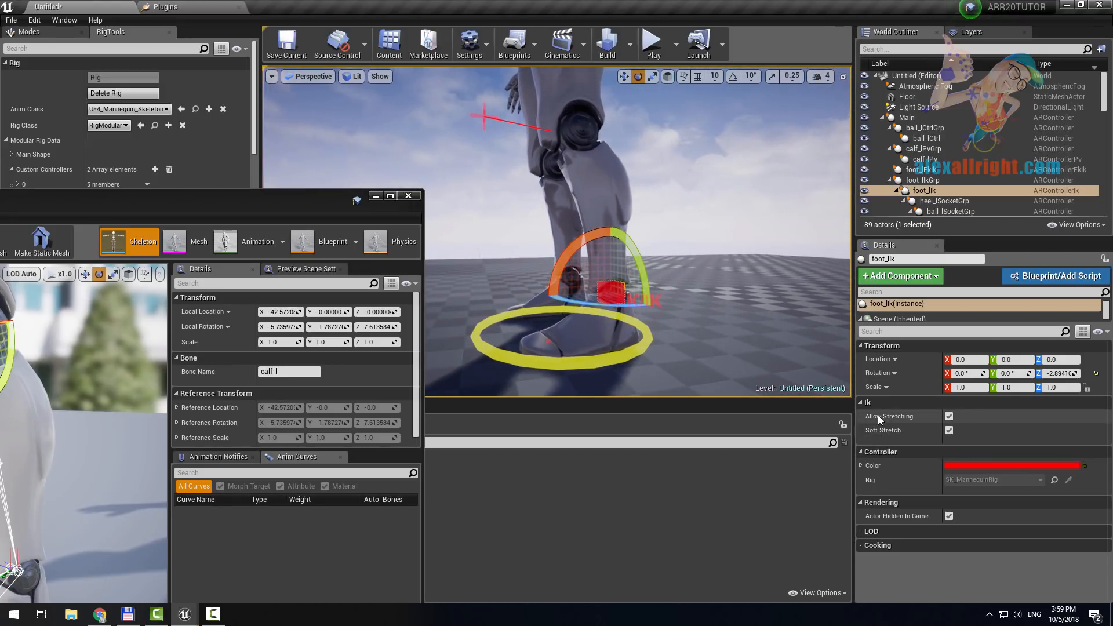
left_click(949, 417)
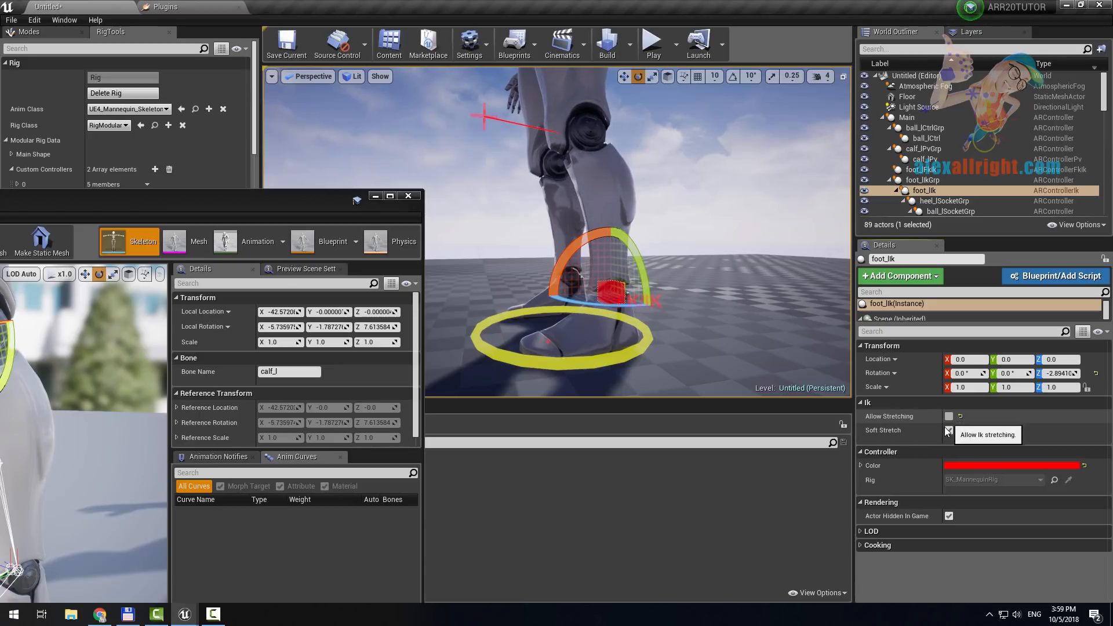
- Test raising the foot_lIk controller, re-enable Allow Stretching and disable Soft Stretch
key("w")
left_click_drag(597, 241, 604, 194)
left_click(948, 417)
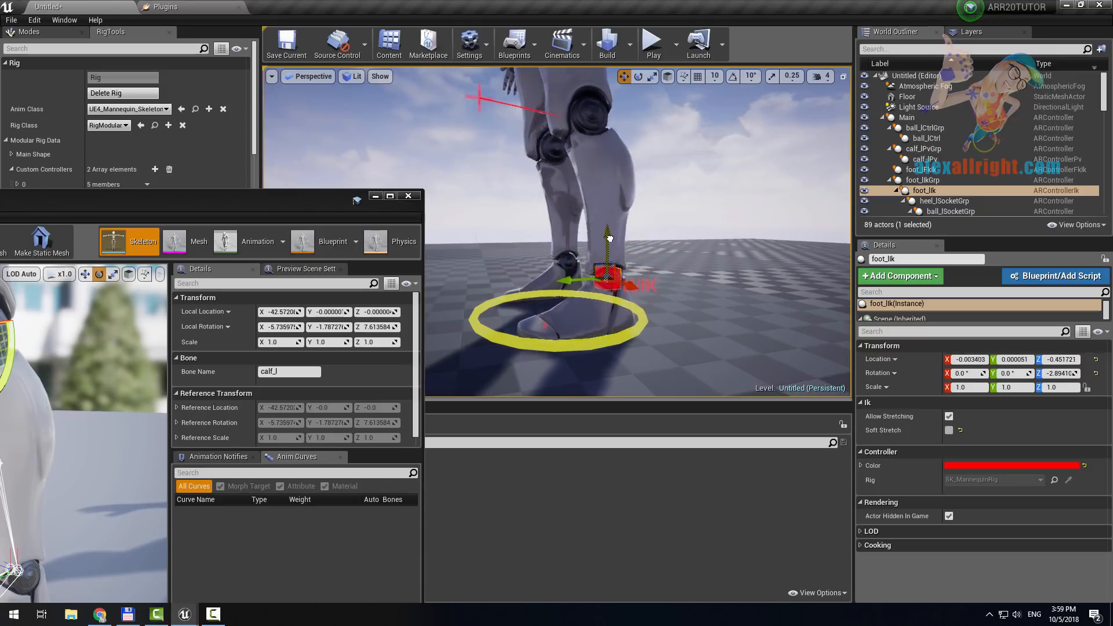
- Test moving the foot_lIk controller up and down with Soft Stretch disabled, and re-enable Soft Stretch
left_click_drag(613, 225, 546, 74)
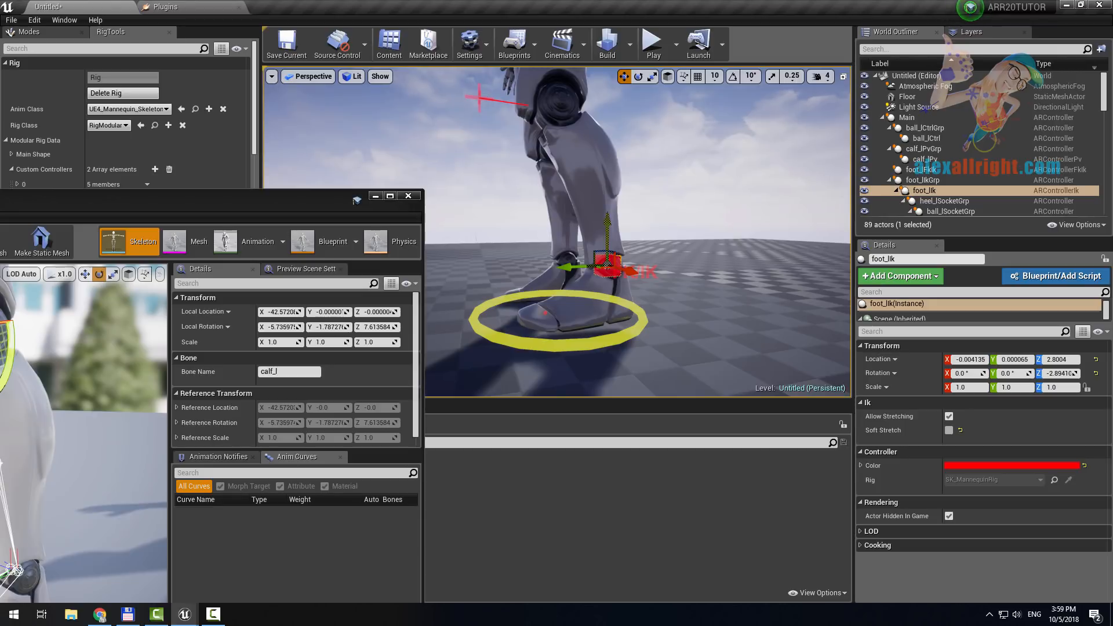
left_click_drag(607, 223, 606, 239)
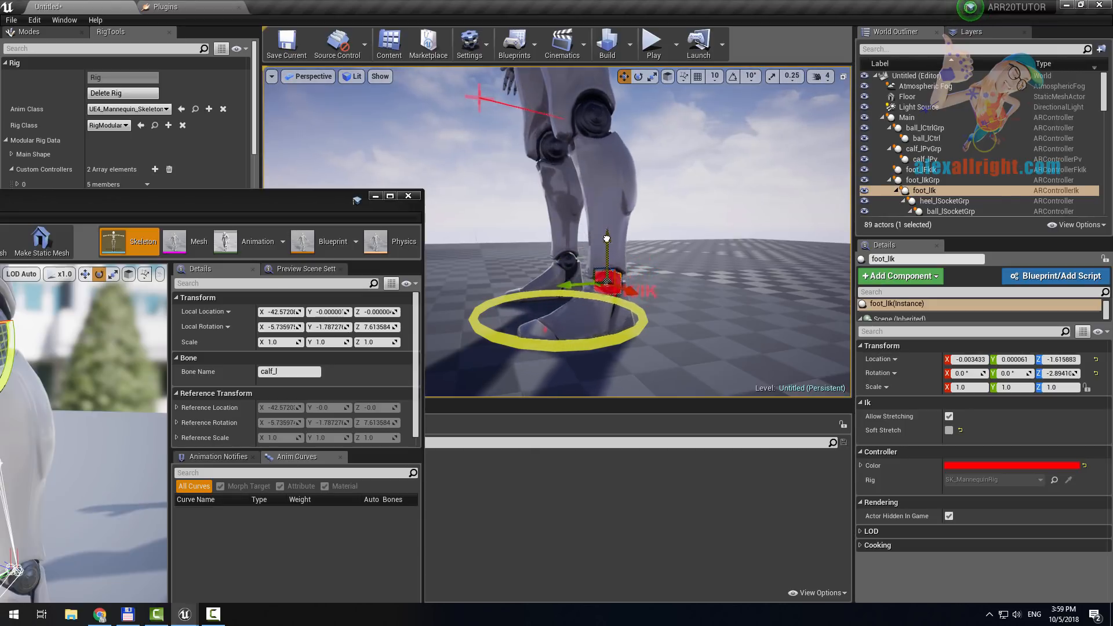
left_click(949, 430)
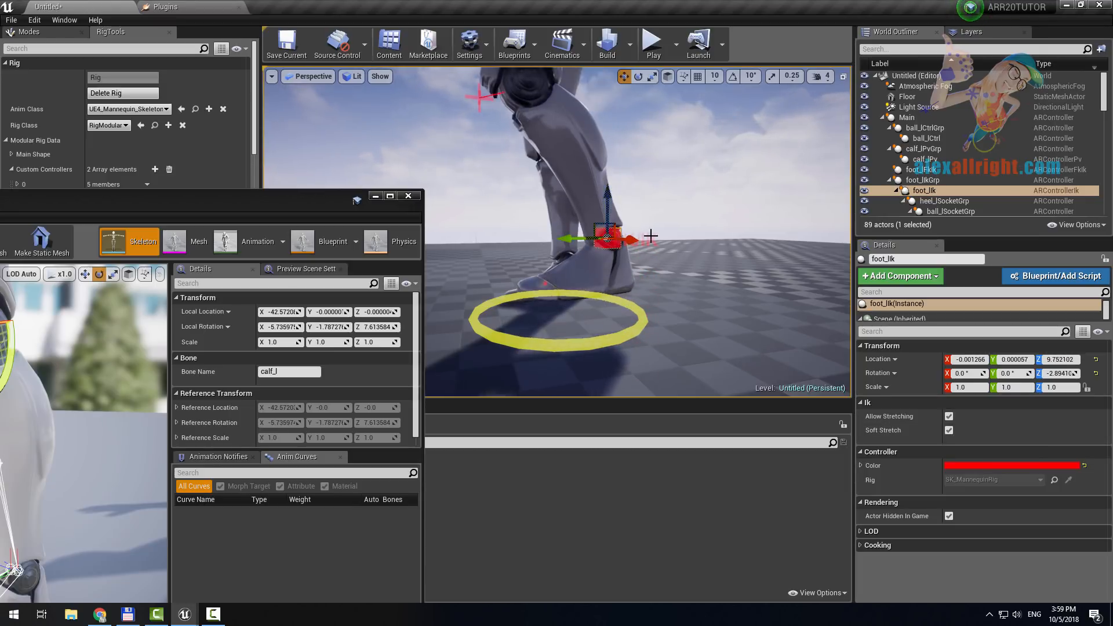
right_click_drag(650, 236, 621, 186)
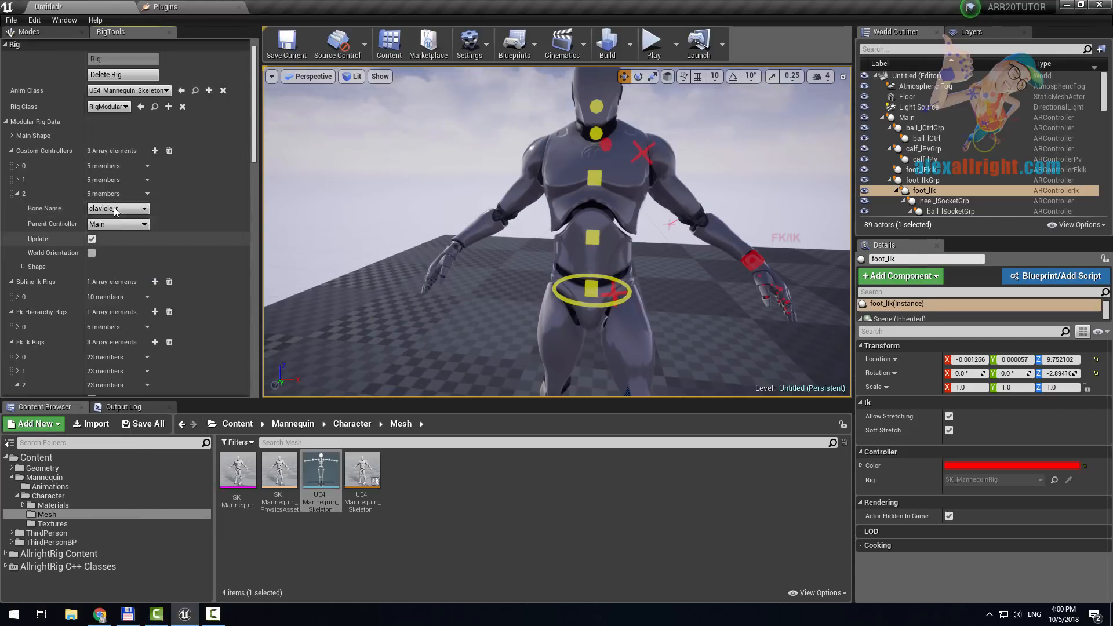
- Save the rig settings as the ManRig preset, replacing the existing preset of that name
scroll(121, 261, "down", 15)
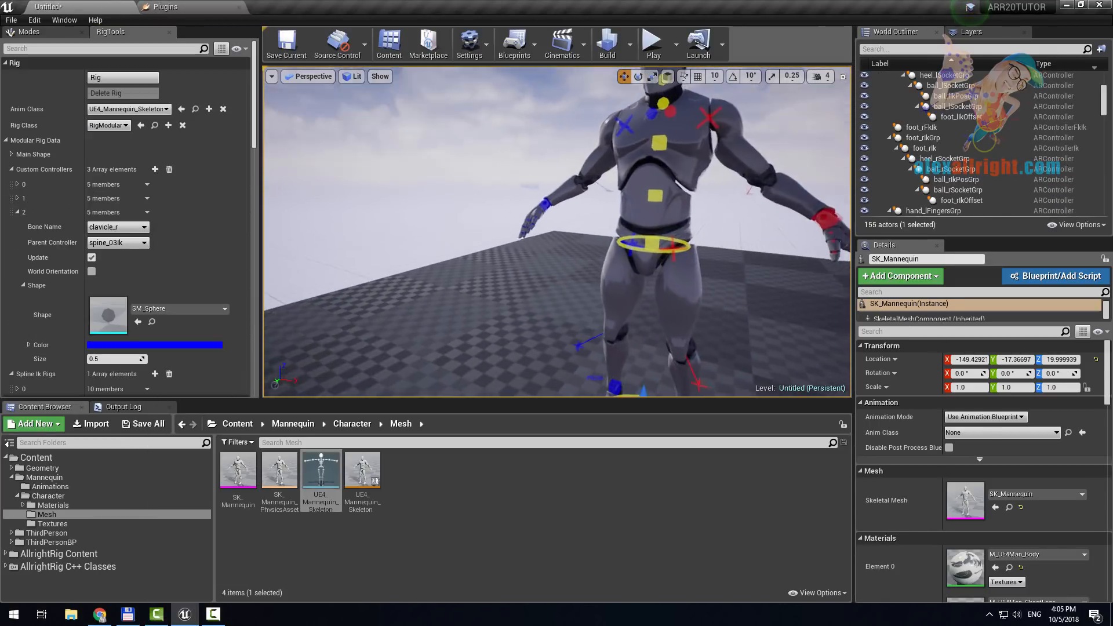
right_click_drag(557, 232, 600, 238)
scroll(94, 344, "down", 15)
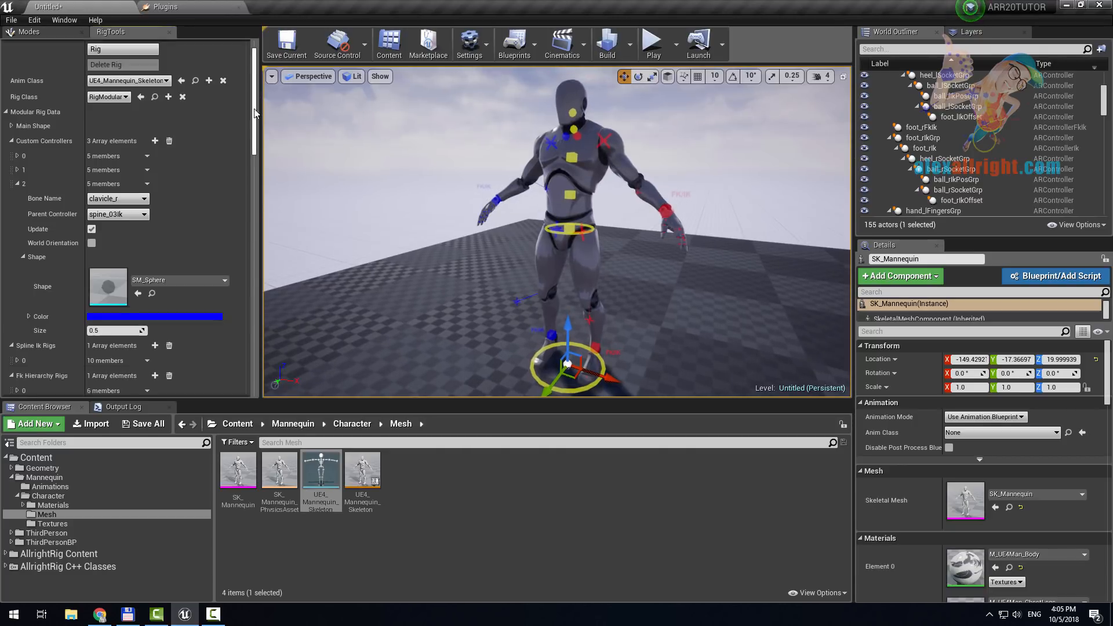
left_click(94, 338)
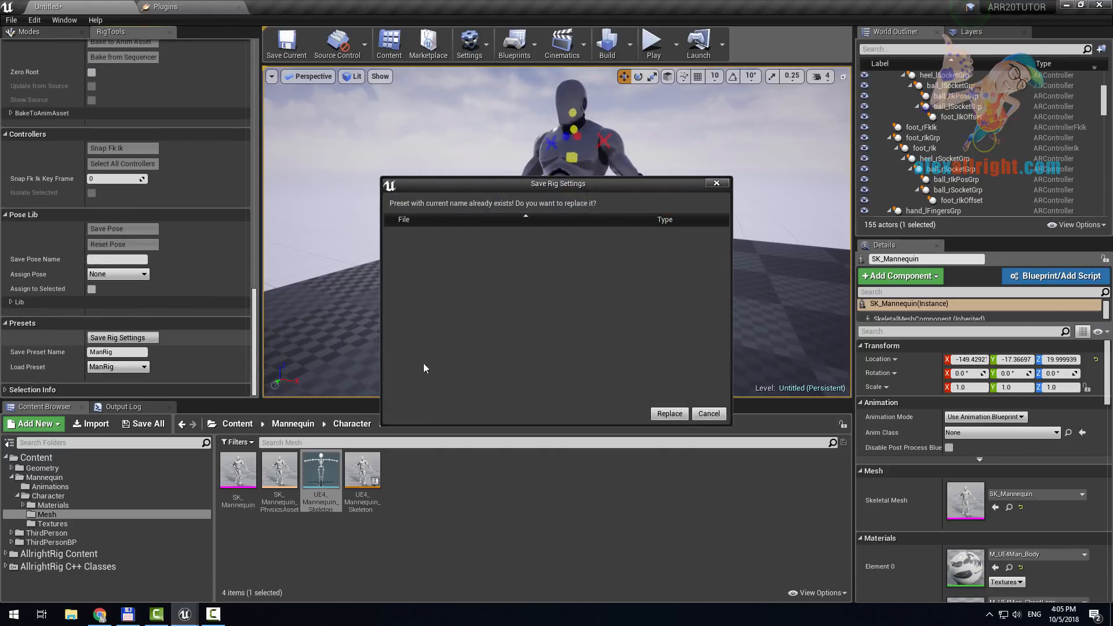
left_click(668, 414)
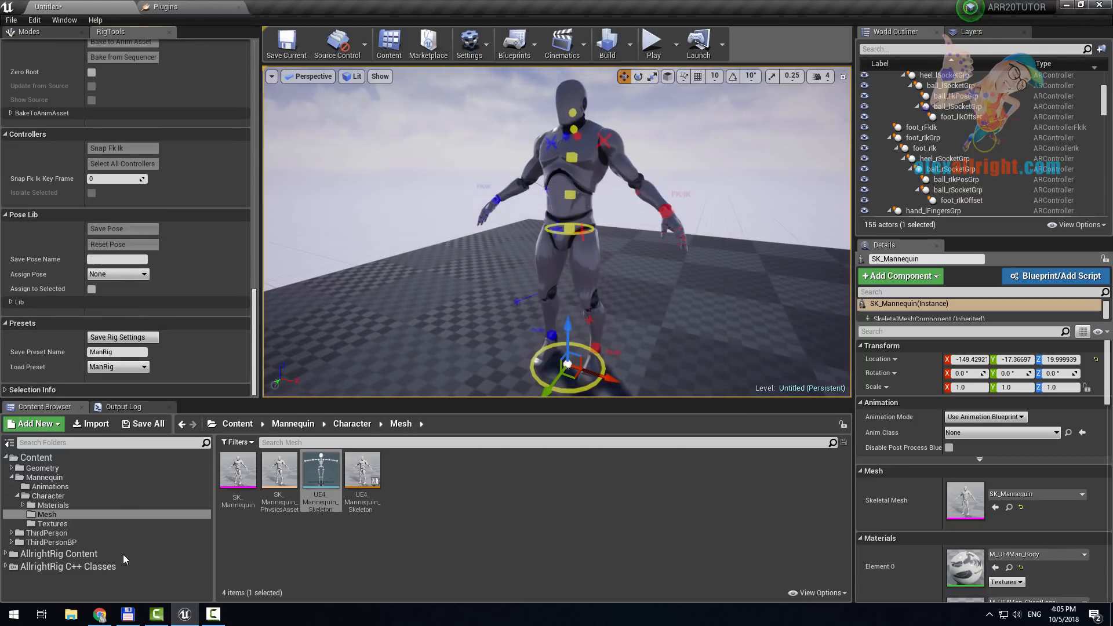
- Switch to Total Commander to examine the ManRig preset files in both projects' SaveGames folders, and return to the Unreal Editor
left_click(129, 617)
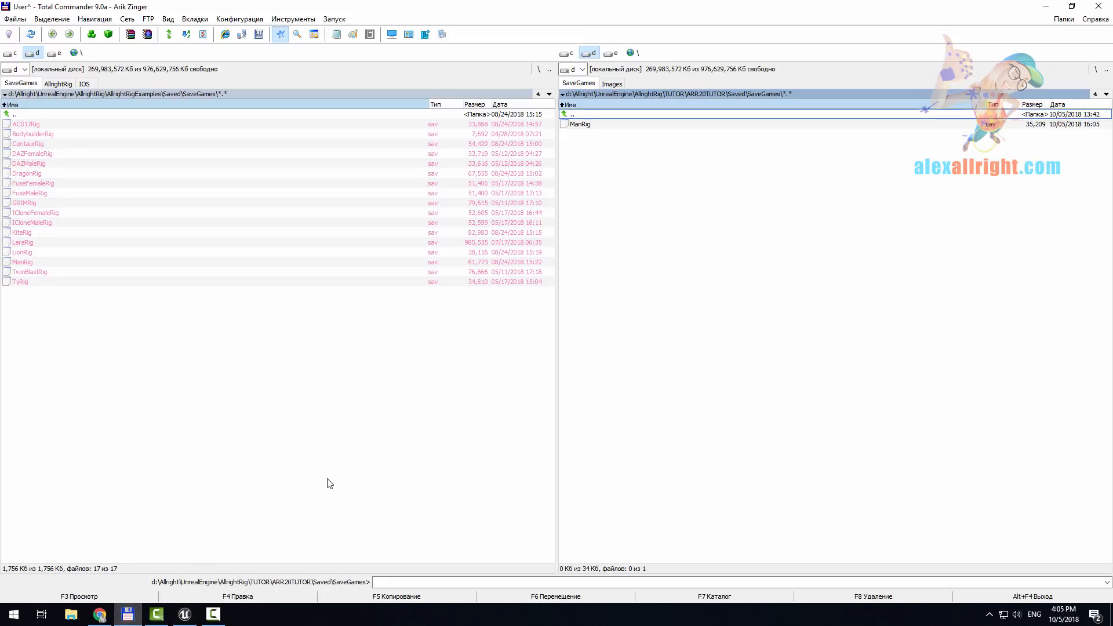
left_click(588, 126)
key("Tab")
left_click(12, 264)
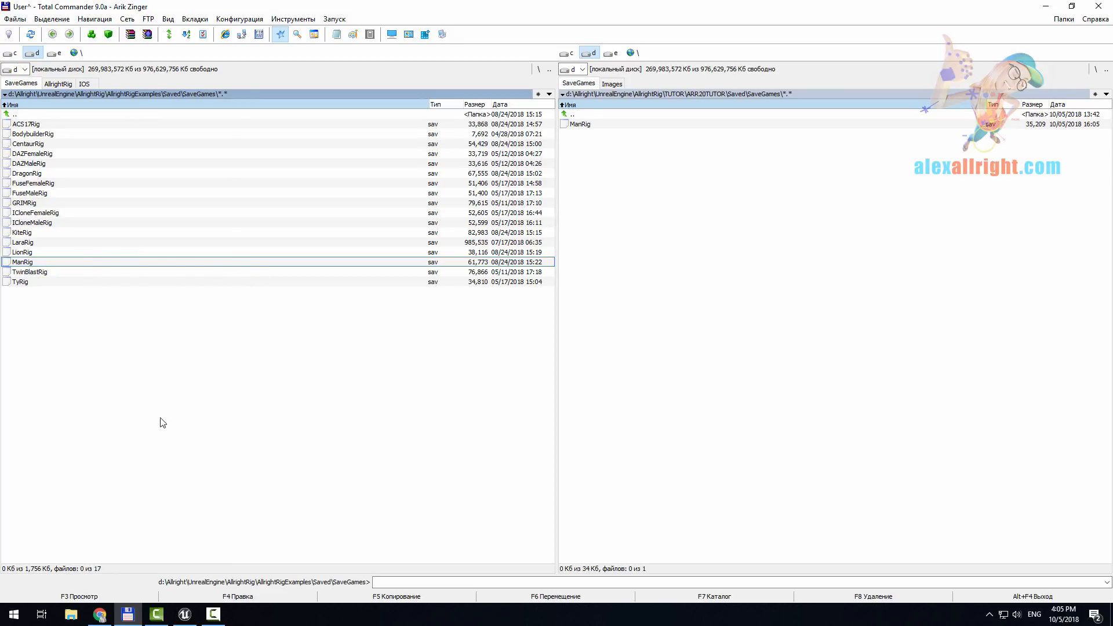
left_click(185, 614)
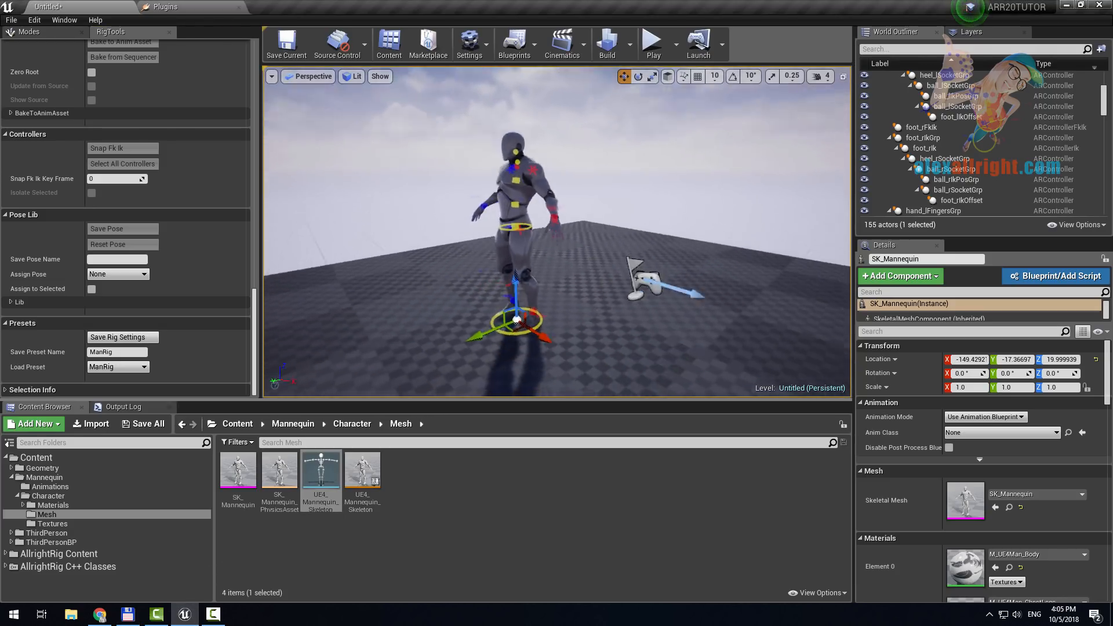
mouse_move(557, 231)
right_mouse_down()
mouse_move(614, 232)
mouse_move(614, 261)
mouse_move(614, 232)
mouse_move(548, 218)
right_mouse_up()
key("d")
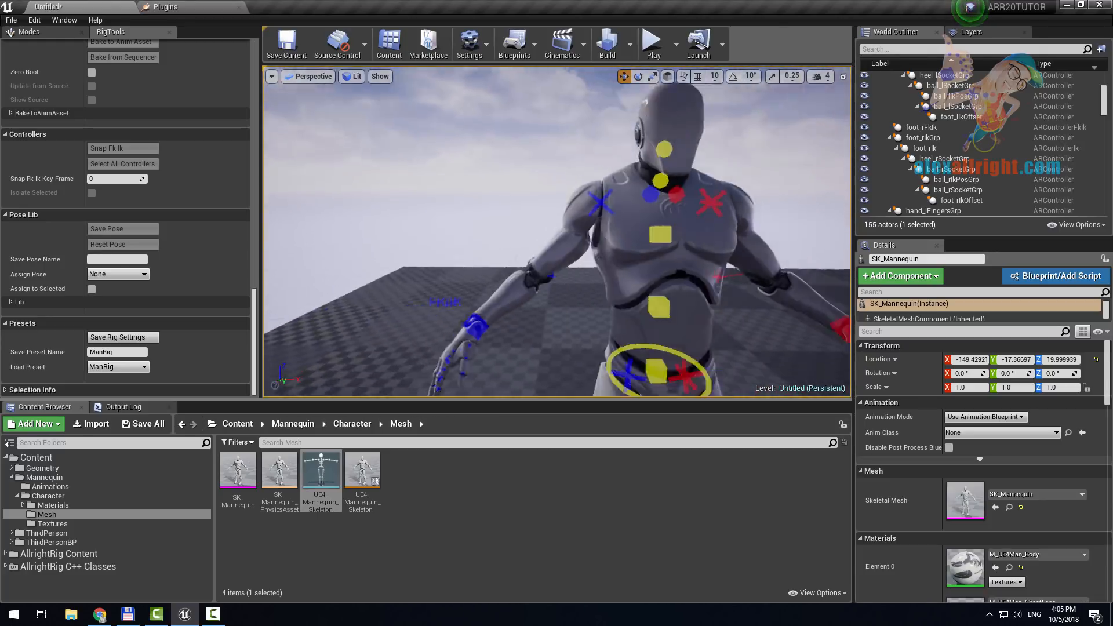